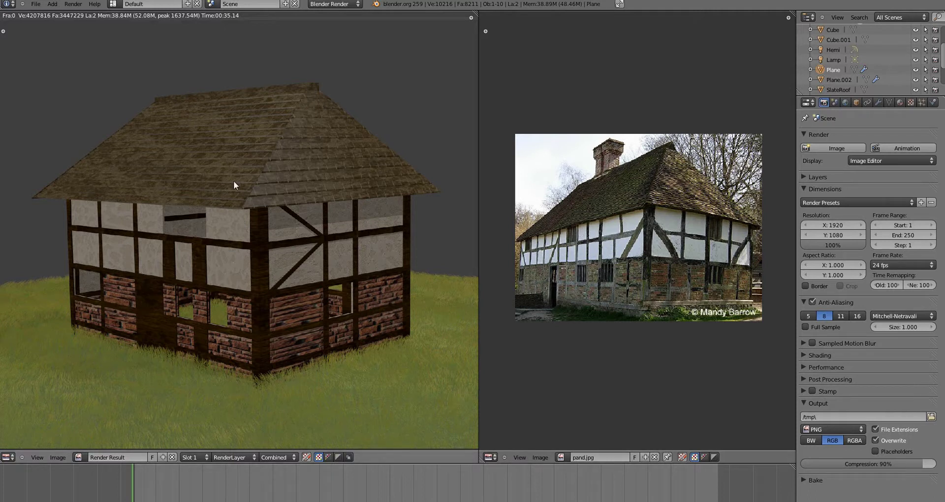
# Step: Examine the render beside the reference photo, and display the two-story panel reference image in place of pand.jpg
pyautogui.scroll(1, 718, 263)
pyautogui.scroll(-1, 709, 281)
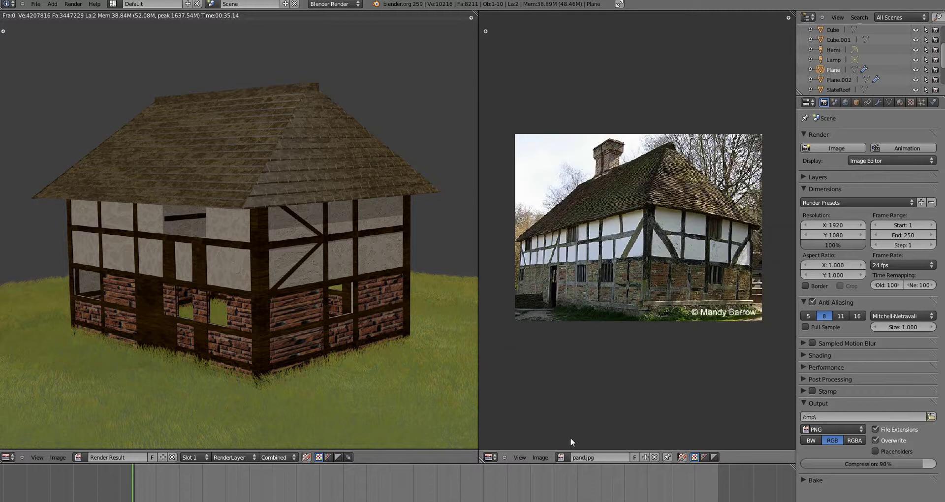
pyautogui.click(550, 457)
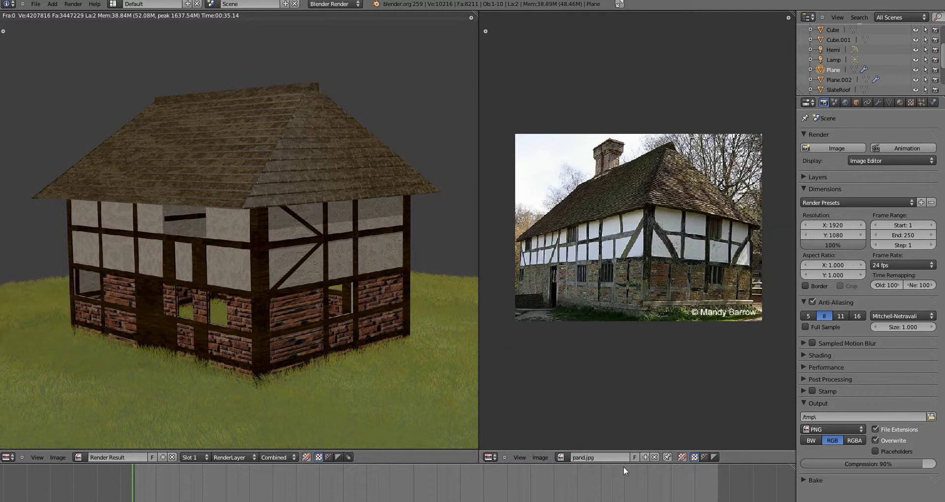
pyautogui.click(561, 457)
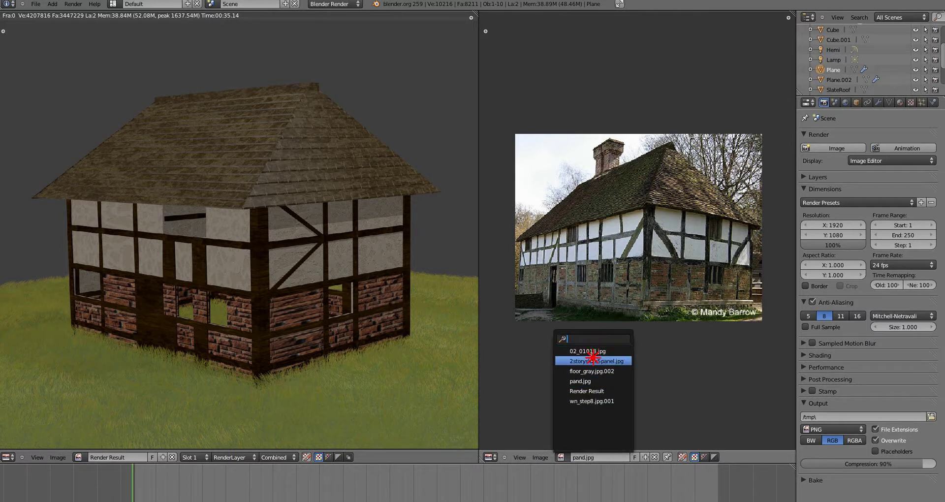
pyautogui.click(593, 360)
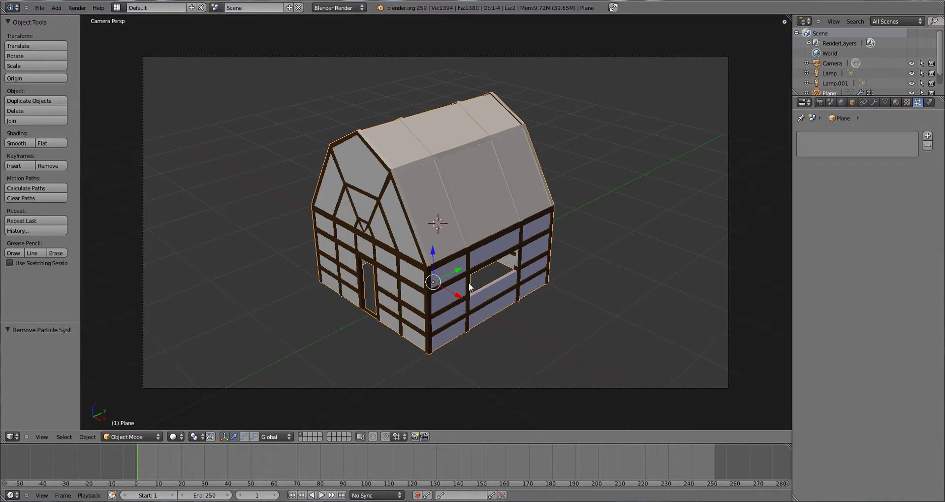
# Step: Start a new scene and delete the default cube
pyautogui.moveTo(601, 267); pyautogui.dragTo(383, 214, button='middle')
pyautogui.click(40, 8)
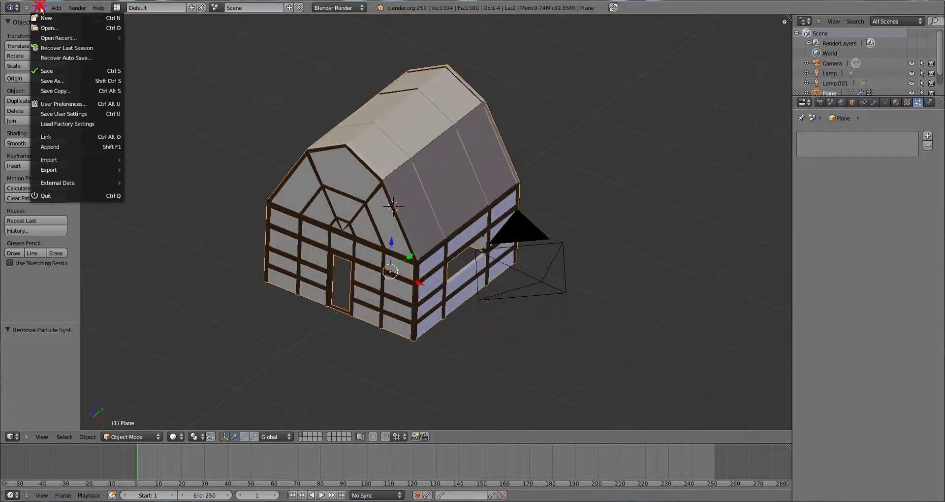
pyautogui.click(47, 28)
pyautogui.click(49, 28)
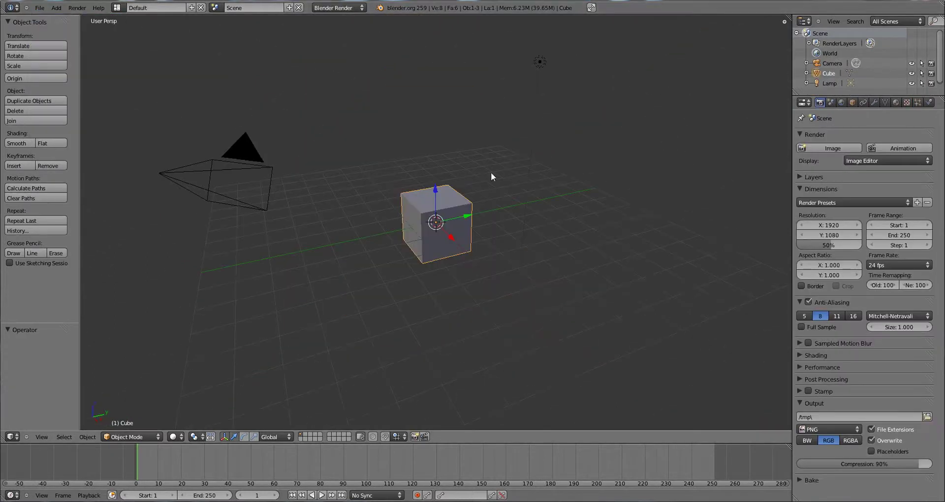
pyautogui.press('x')
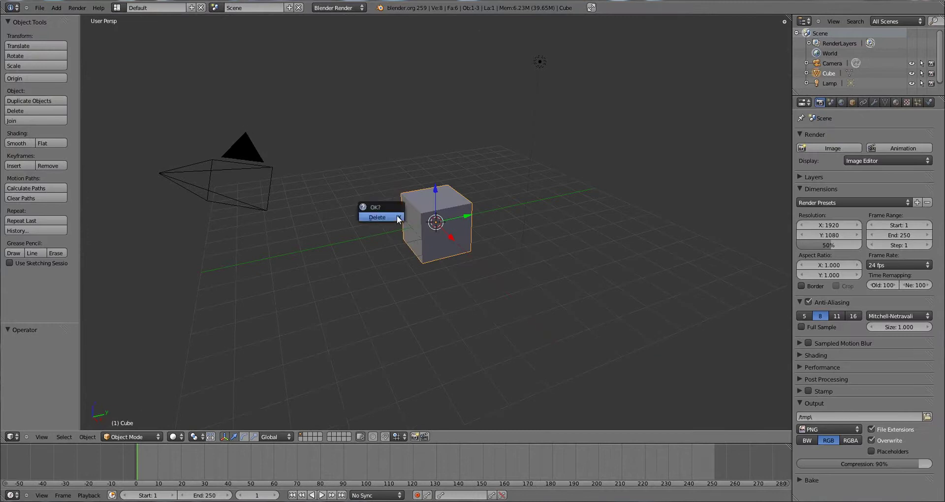
pyautogui.click(396, 216)
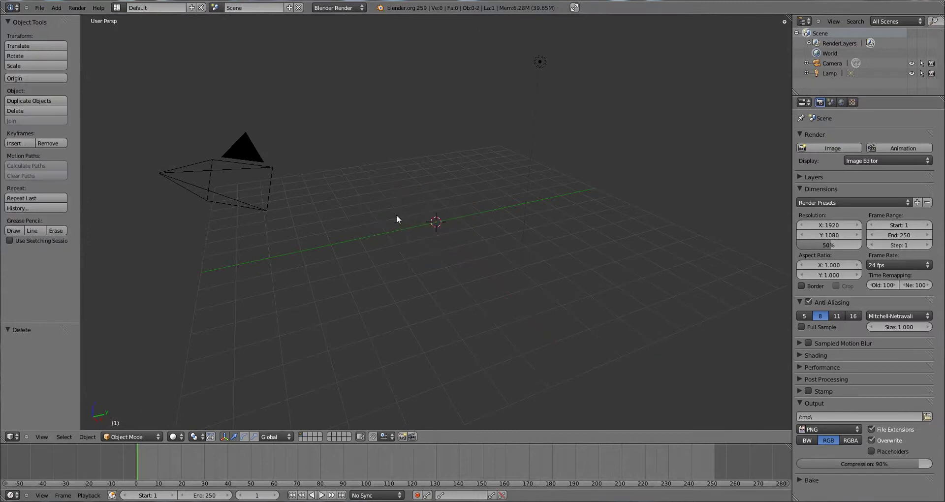
# Step: Show the 3D view's properties region down to its Screencast Keys settings
pyautogui.click(784, 22)
pyautogui.scroll(-5, 758, 309)
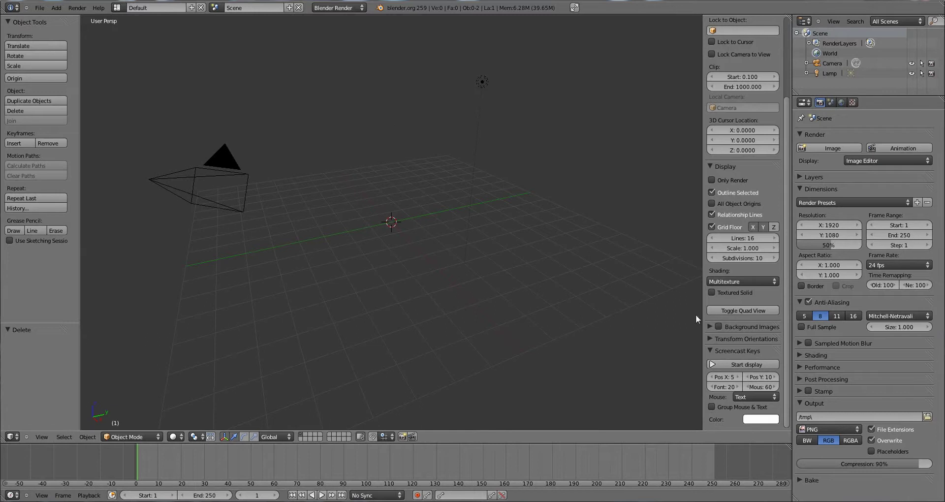
pyautogui.click(40, 8)
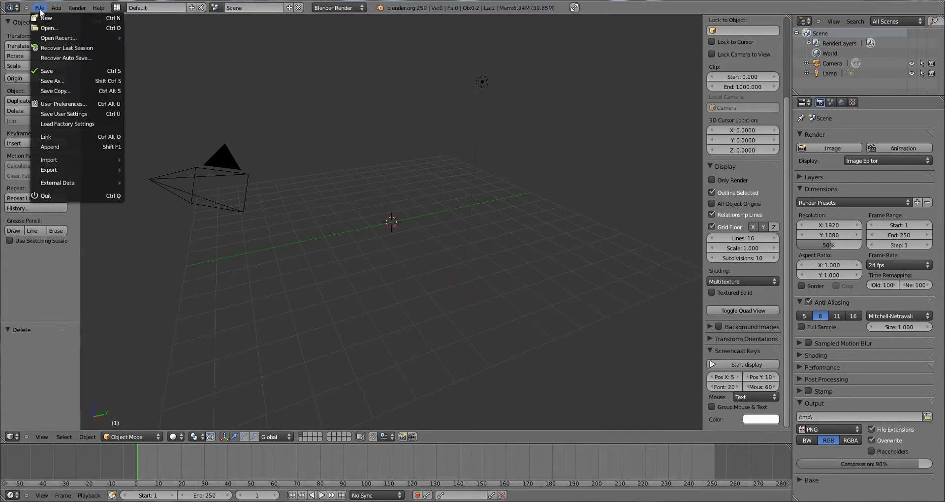
pyautogui.click(41, 9)
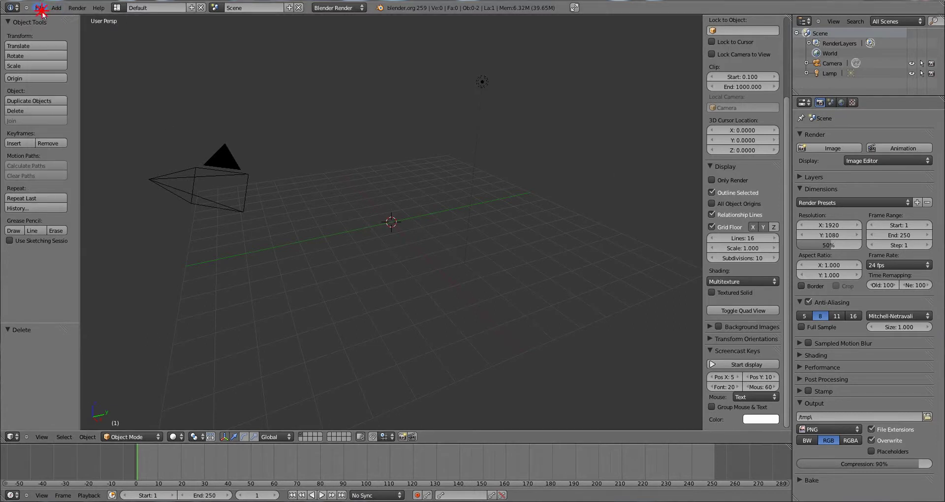
# Step: Look up the Screencast Keys add-on in the 3D View category of the user preferences
pyautogui.click(40, 8)
pyautogui.click(68, 104)
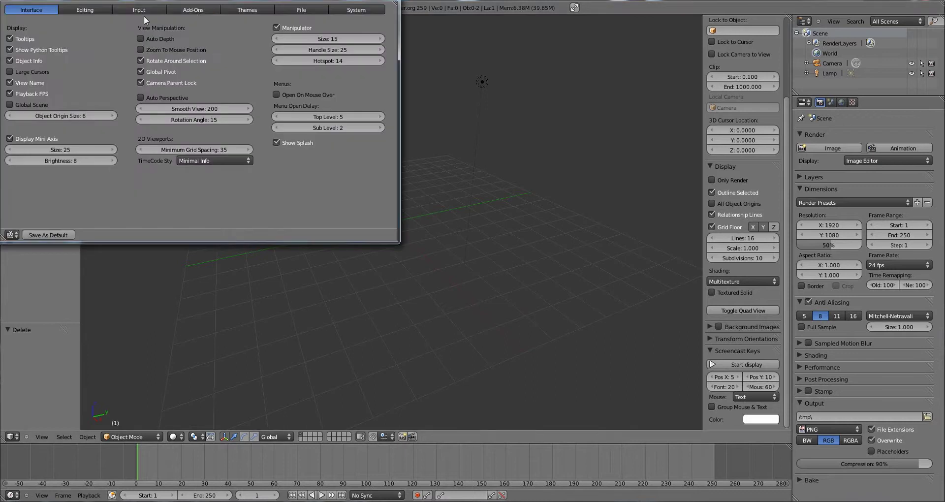
pyautogui.click(193, 10)
pyautogui.click(18, 80)
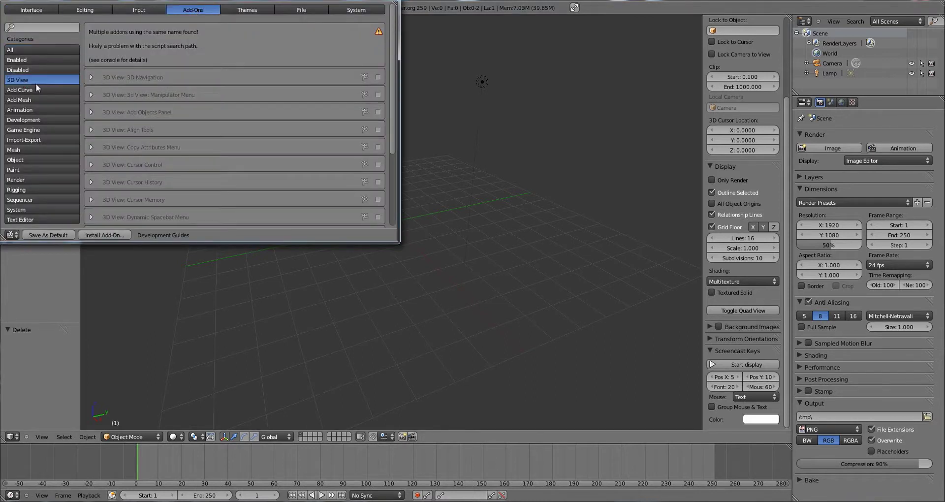
pyautogui.scroll(-4, 227, 123)
pyautogui.scroll(-2, 225, 131)
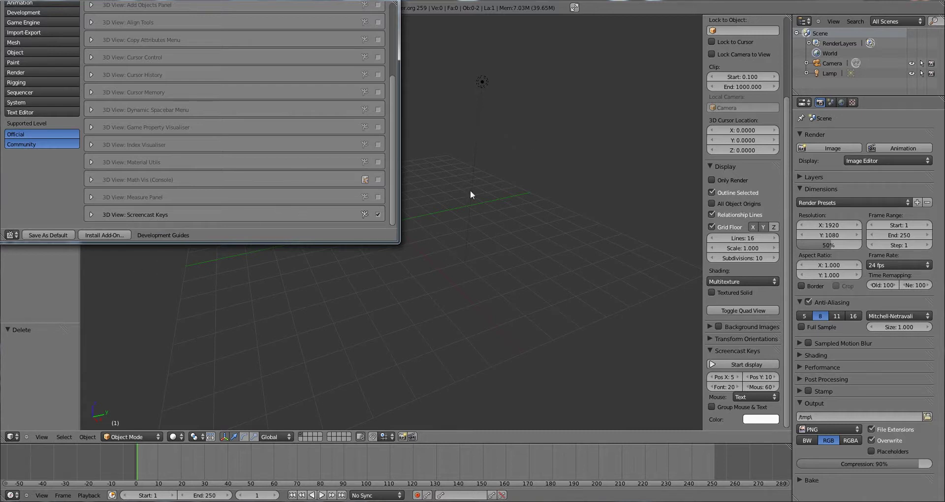
pyautogui.click(556, 202)
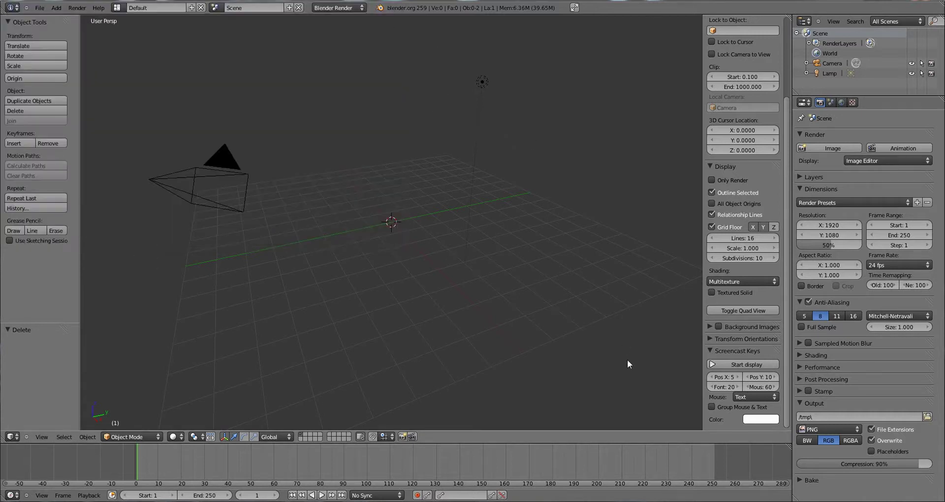
# Step: Start the Screencast Keys display and try it out in the 3D view
pyautogui.click(752, 364)
pyautogui.scroll(-2, 415, 284)
pyautogui.scroll(3, 403, 306)
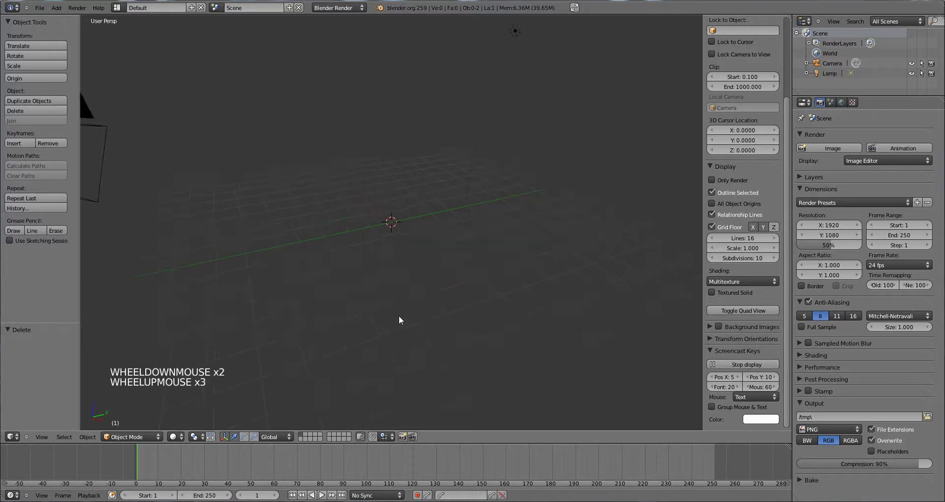
pyautogui.scroll(-3, 400, 318)
pyautogui.scroll(1, 392, 308)
pyautogui.press('space')
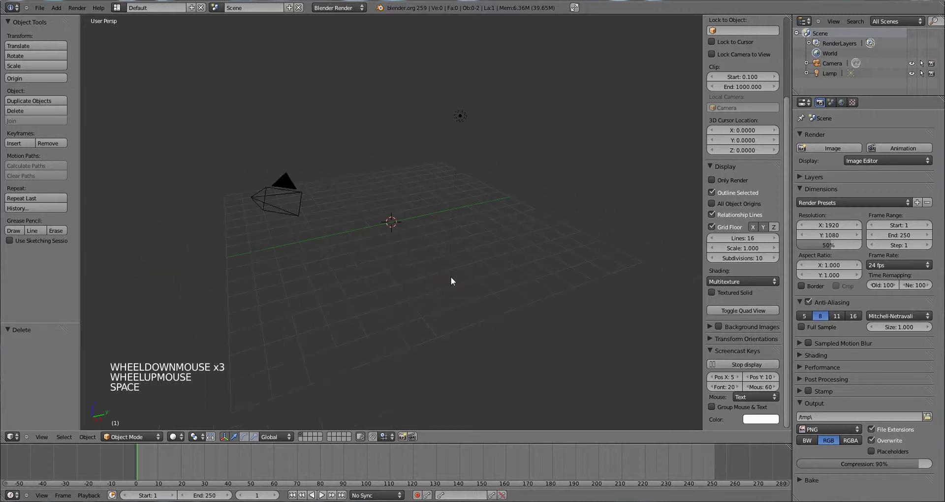
# Step: Reposition the Screencast Keys display to Pos X 75 and Pos Y 99
pyautogui.moveTo(735, 379); pyautogui.dragTo(797, 378)
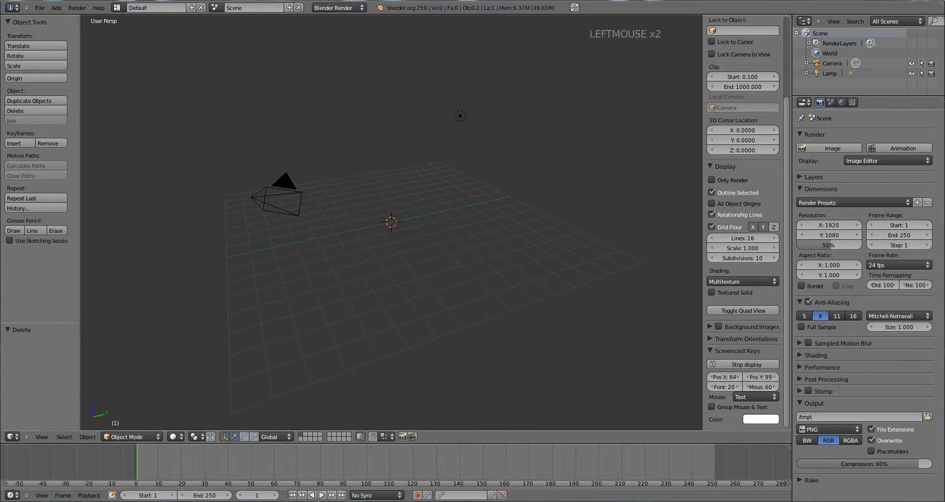
pyautogui.moveTo(725, 377); pyautogui.dragTo(634, 383)
pyautogui.scroll(2, 553, 228)
pyautogui.scroll(-2, 555, 223)
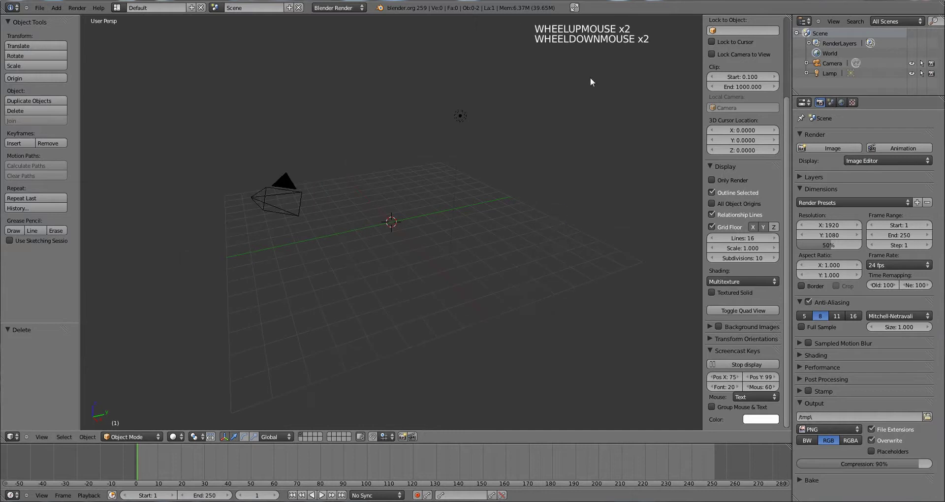
pyautogui.press('space')
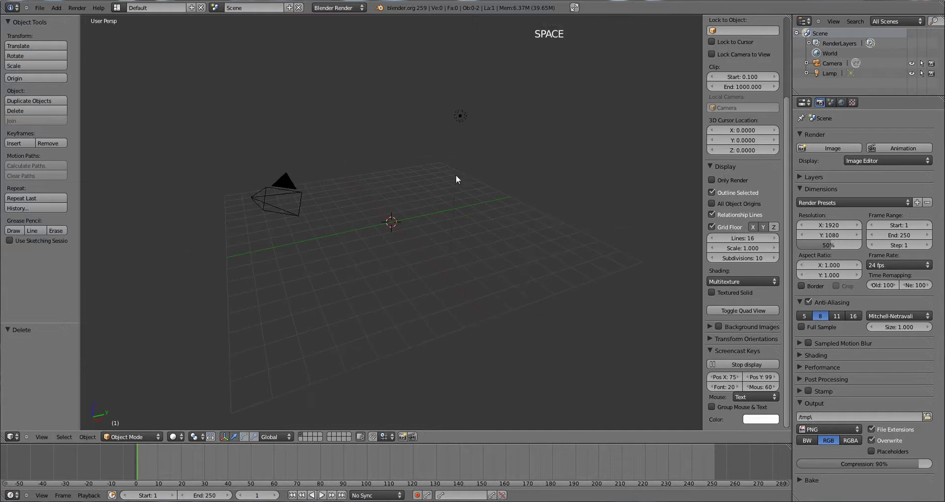
pyautogui.press('a')
pyautogui.press('a')
pyautogui.press('d')
pyautogui.scroll(2, 504, 199)
pyautogui.scroll(-2, 504, 199)
pyautogui.rightClick(504, 199)
pyautogui.scroll(-1, 493, 201)
pyautogui.scroll(2, 485, 205)
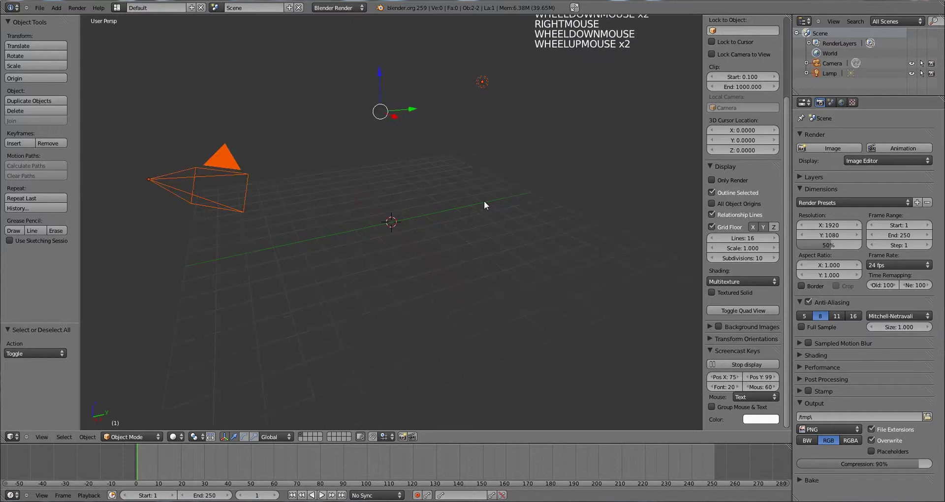
pyautogui.rightClick(460, 221)
# Step: Center the 3D cursor on the origin and add a plane mesh there
pyautogui.hotkey('shift', 'c')
pyautogui.scroll(3, 466, 232)
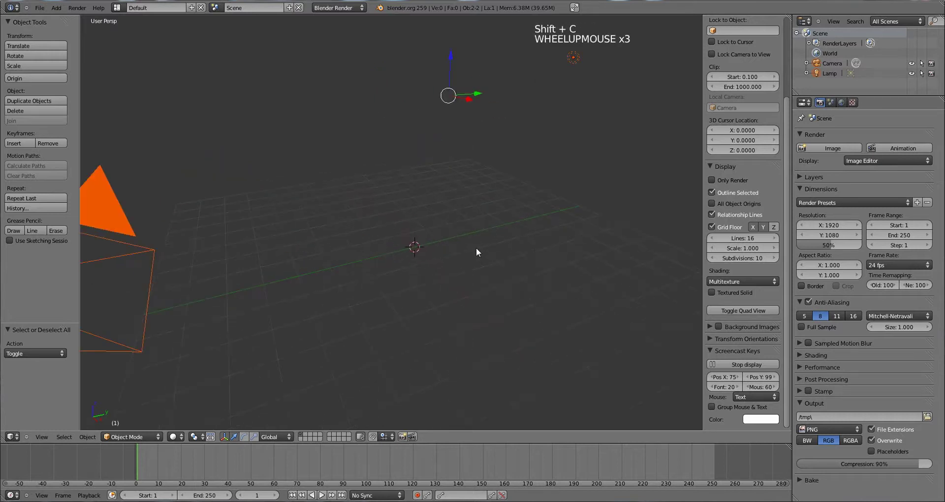
pyautogui.hotkey('shift', 'a')
pyautogui.moveTo(477, 244)
pyautogui.click(522, 245)
pyautogui.moveTo(525, 245); pyautogui.dragTo(464, 267, button='middle')
pyautogui.scroll(2, 470, 270)
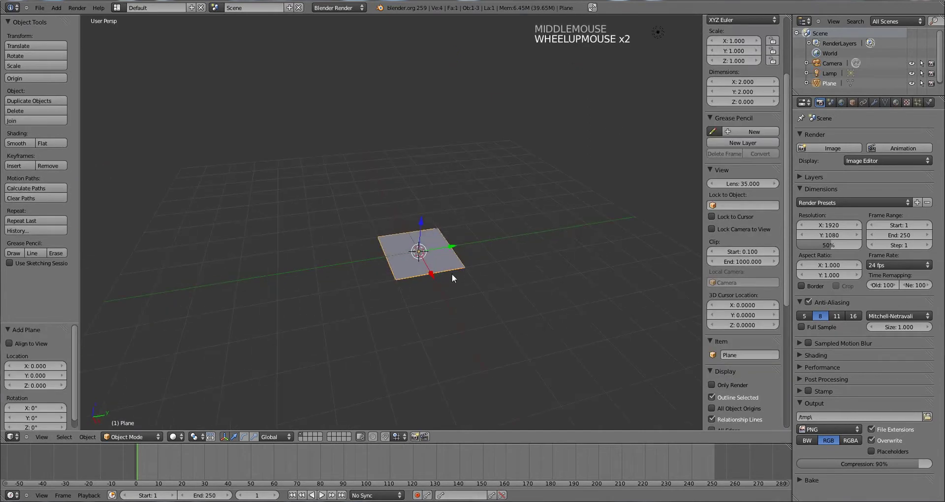
# Step: Enter Edit Mode on the plane and scale it uniformly by a factor of 3
pyautogui.press('Tab')
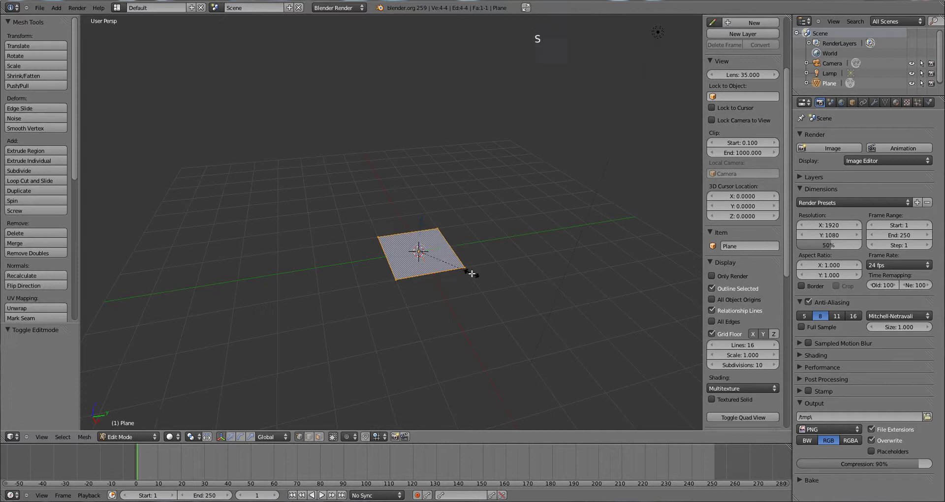
pyautogui.press('s')
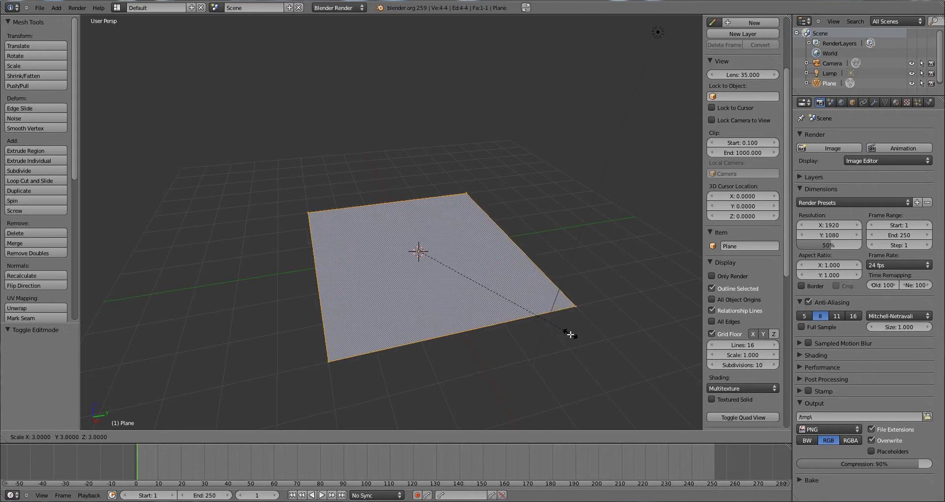
pyautogui.keyDown('ctrl'); pyautogui.click(574, 330); pyautogui.keyUp('ctrl')
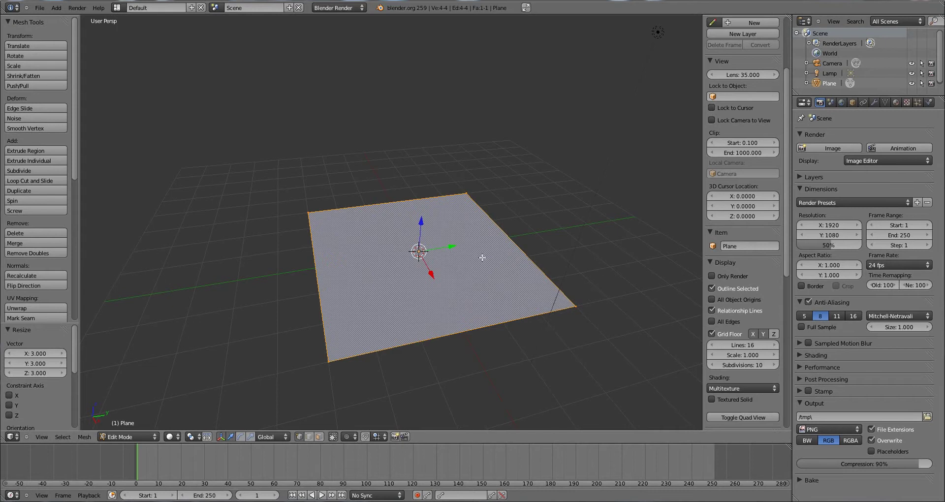
# Step: Make two loop cuts parallel to the plane's X axis and spread them toward the edges by scaling 2.8 along Y
pyautogui.hotkey('ctrl', 'r')
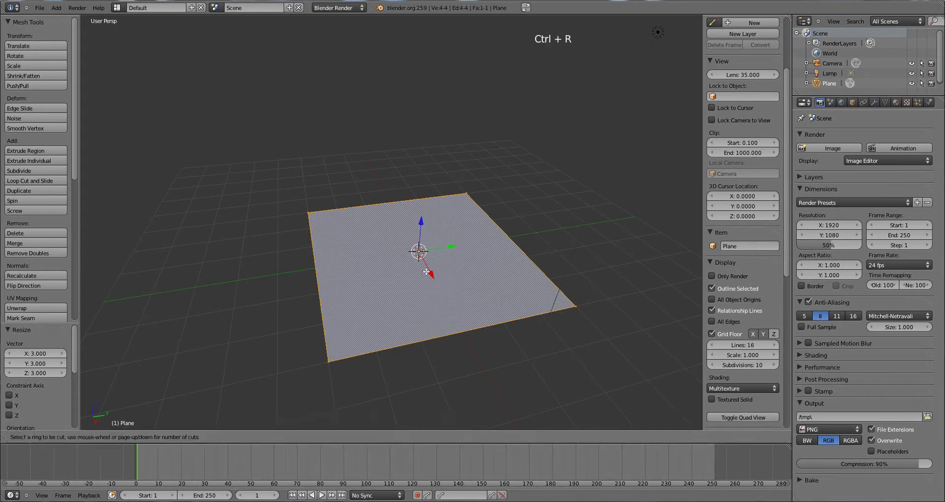
pyautogui.click(458, 330)
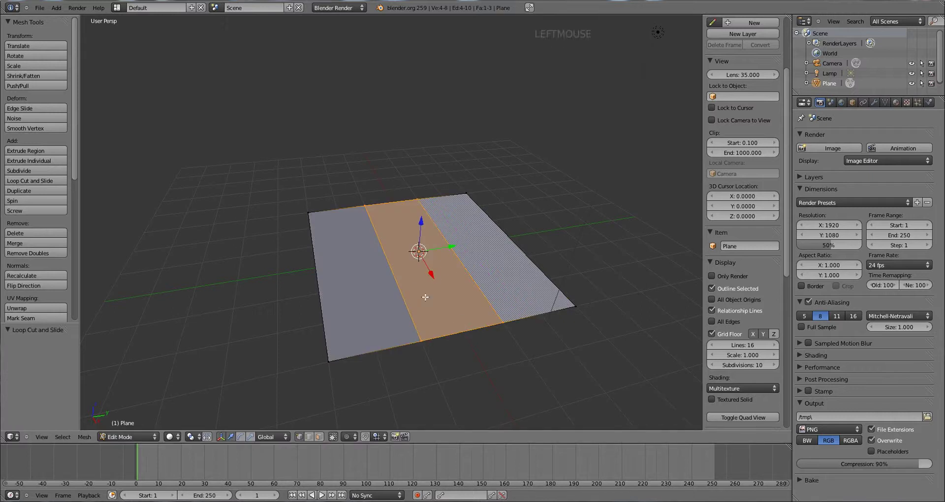
pyautogui.press('s')
pyautogui.press('s')
pyautogui.press('y')
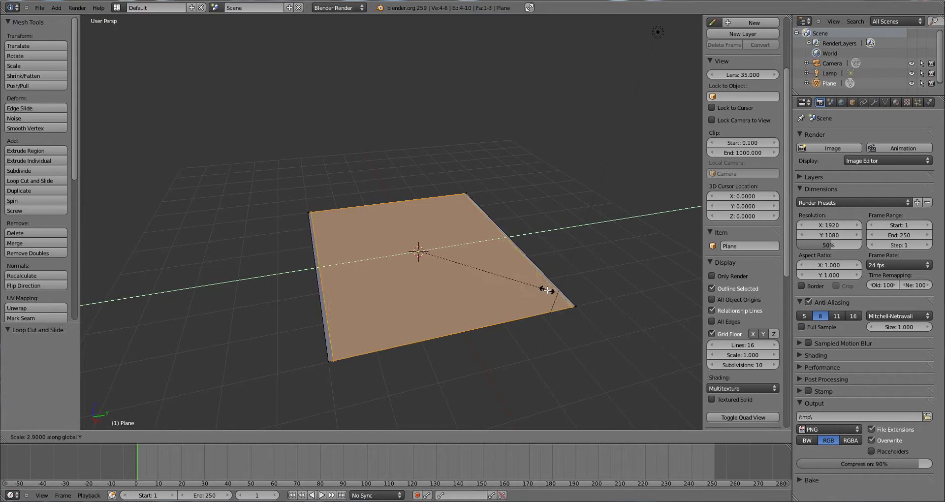
pyautogui.keyDown('ctrl'); pyautogui.click(540, 286); pyautogui.keyUp('ctrl')
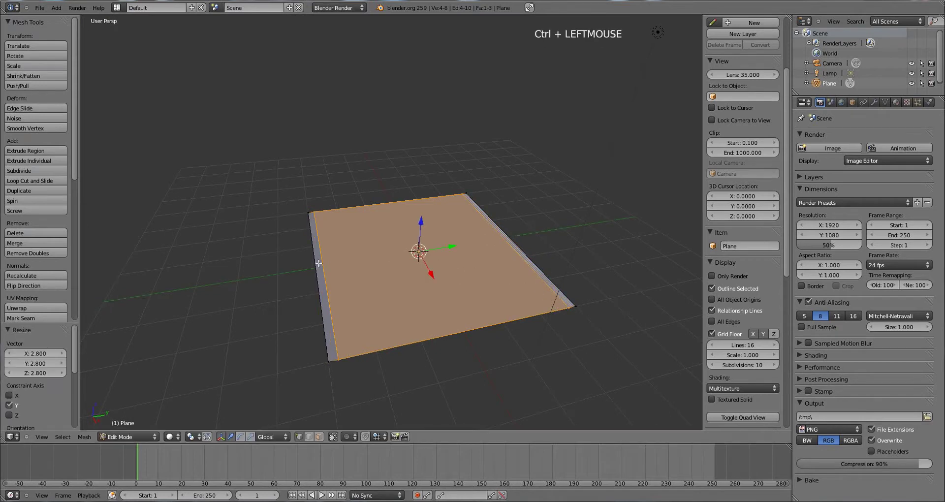
# Step: Make two loop cuts parallel to the plane's Y axis and spread them toward the edges by scaling 2.8 along X
pyautogui.moveTo(331, 359); pyautogui.dragTo(412, 353, button='middle')
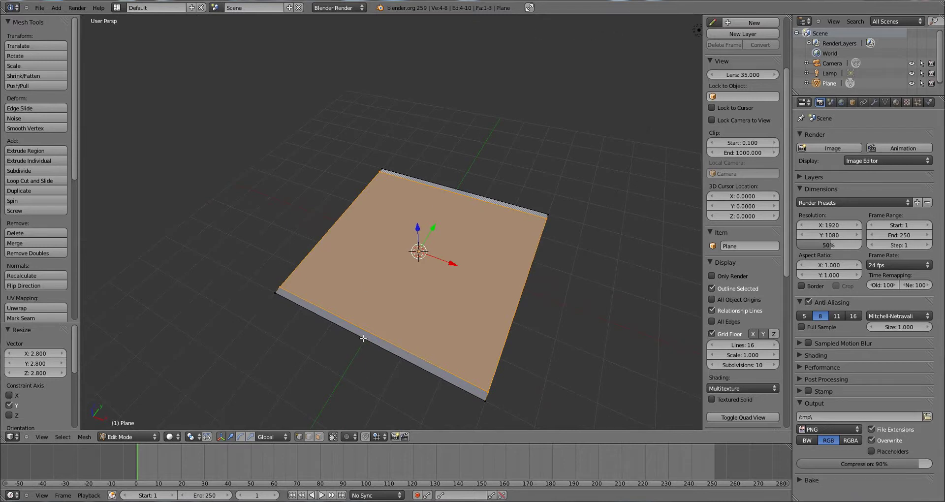
pyautogui.hotkey('ctrl', 'r')
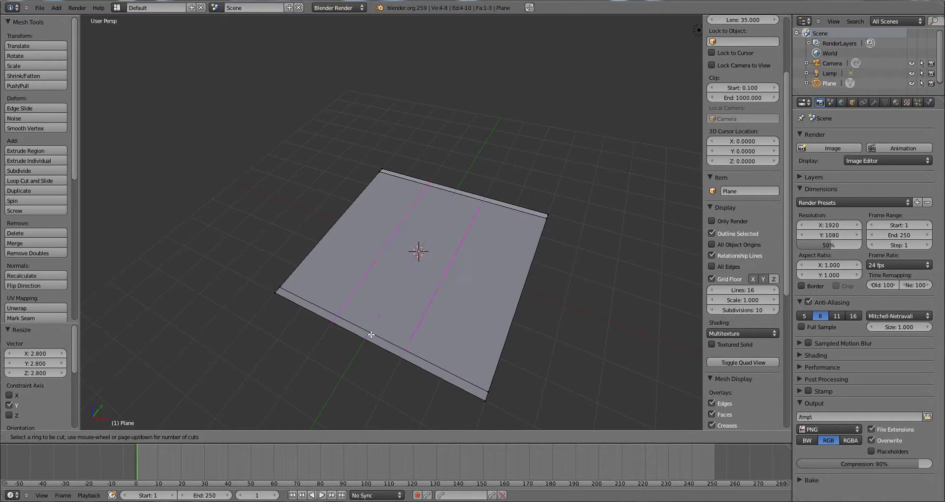
pyautogui.click(371, 334)
pyautogui.click(369, 333)
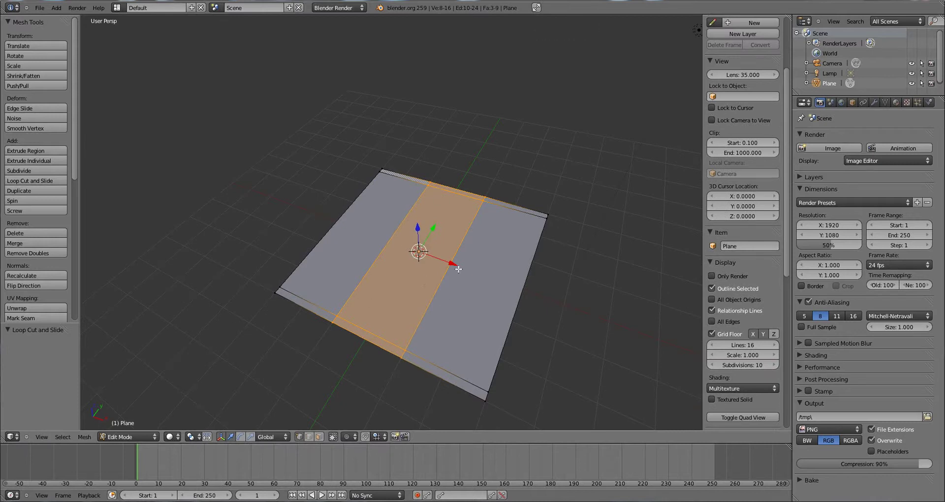
pyautogui.press('s')
pyautogui.press('s')
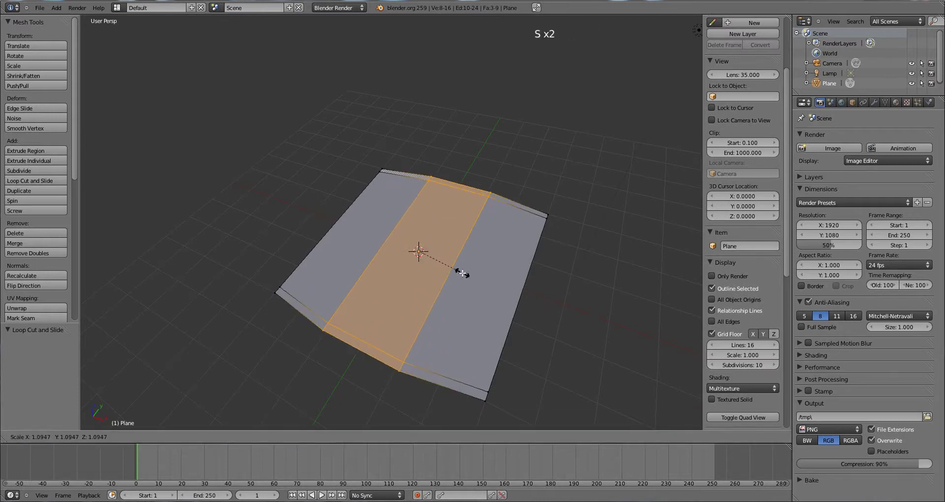
pyautogui.press('x')
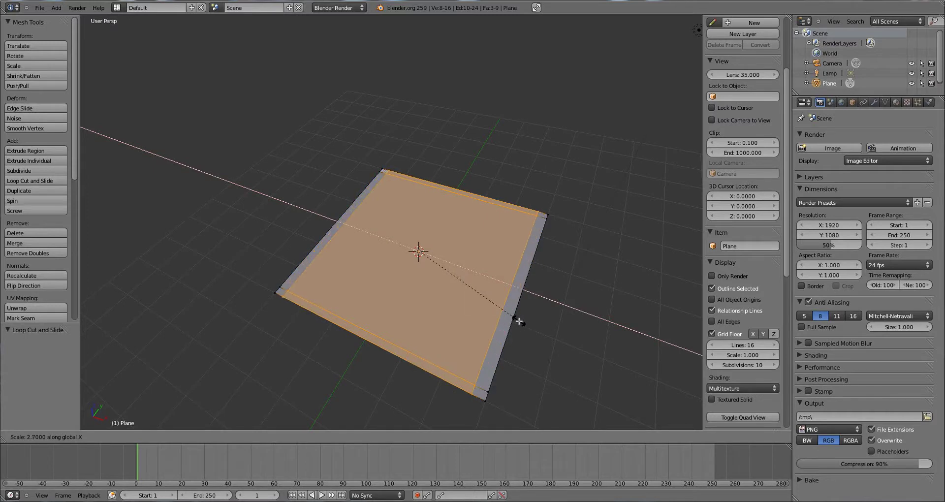
pyautogui.keyDown('ctrl'); pyautogui.click(521, 325); pyautogui.keyUp('ctrl')
pyautogui.moveTo(512, 327); pyautogui.dragTo(319, 263, button='middle')
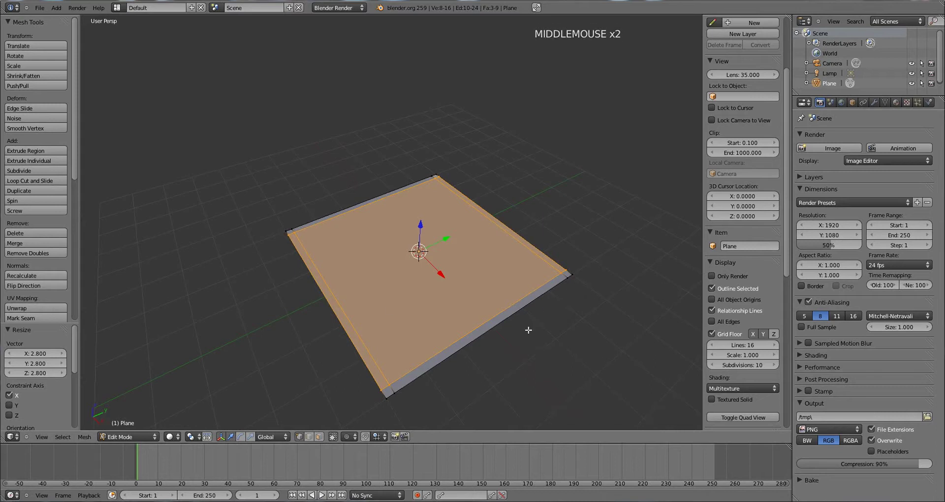
pyautogui.moveTo(574, 295); pyautogui.dragTo(446, 373, button='middle')
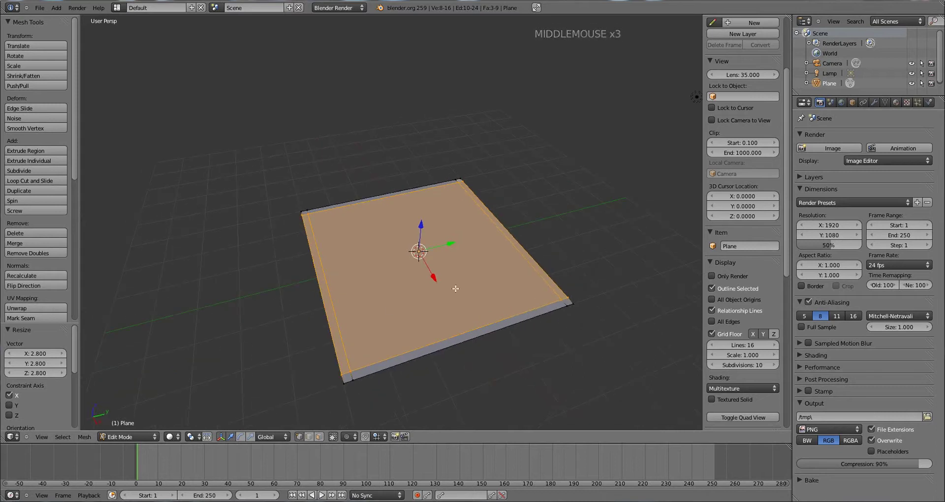
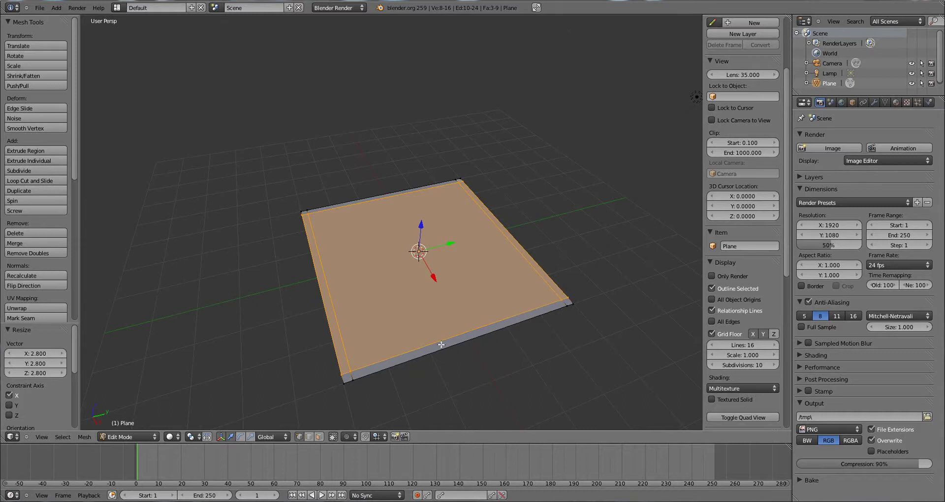
# Step: Add two loop cuts parallel to the X axis inside the border and spread them by scaling 2.2 along Y
pyautogui.hotkey('ctrl', 'r')
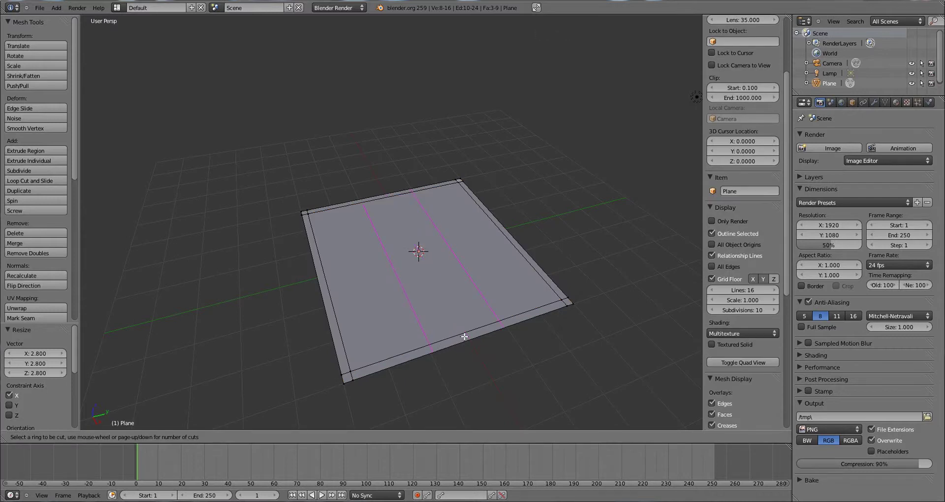
pyautogui.click(464, 337)
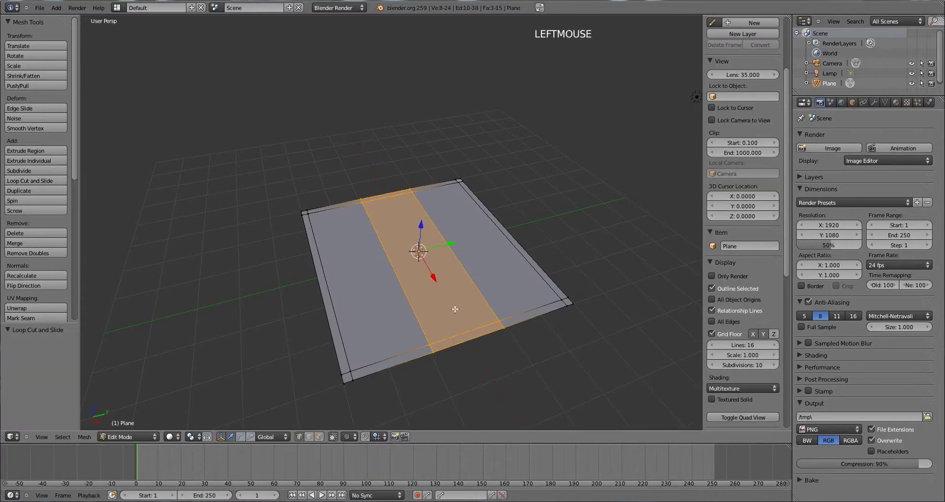
pyautogui.press('s')
pyautogui.press('s')
pyautogui.press('y')
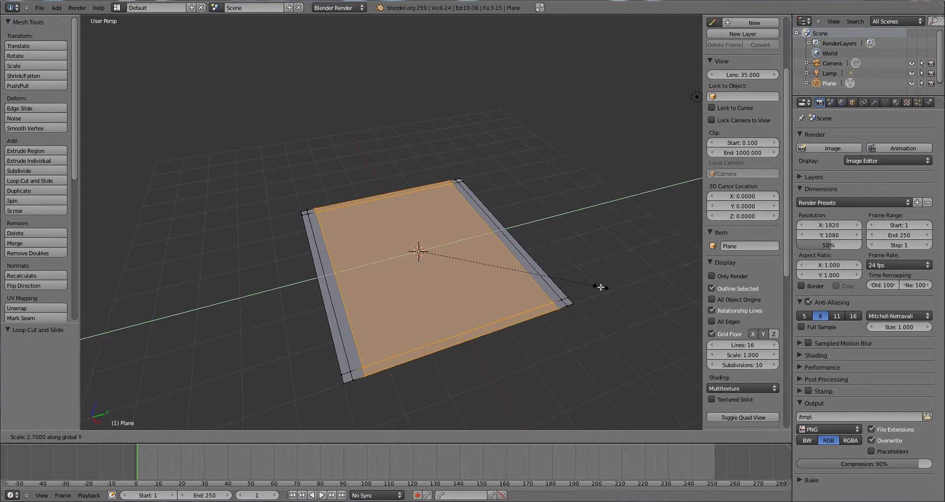
pyautogui.click(556, 304)
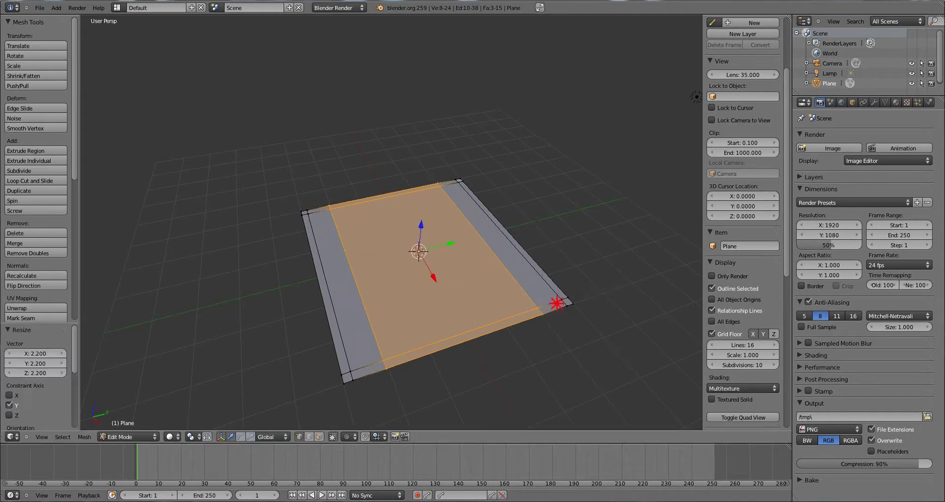
pyautogui.keyDown('ctrl'); pyautogui.click(476, 310); pyautogui.keyUp('ctrl')
# Step: Add two more X-parallel loop cuts in the central area and scale them 2.6 along Y, just inside the previous pair
pyautogui.hotkey('ctrl', 'r')
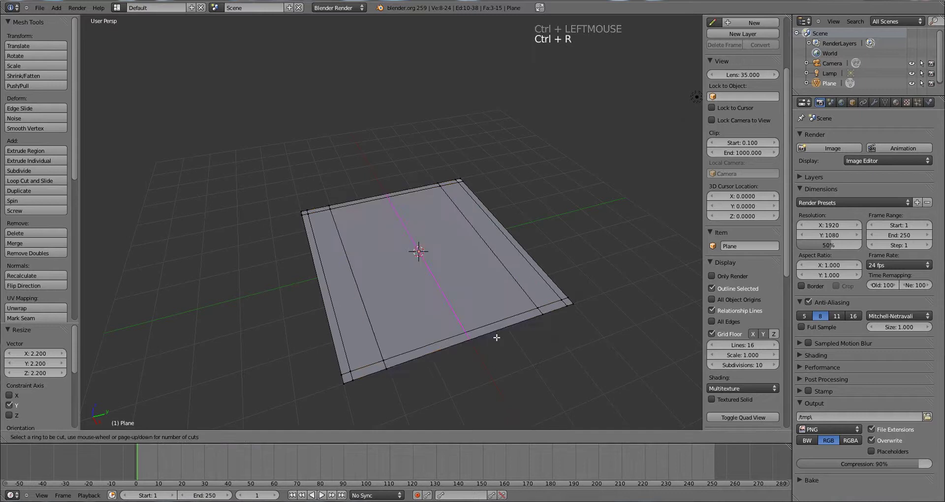
pyautogui.click(496, 338)
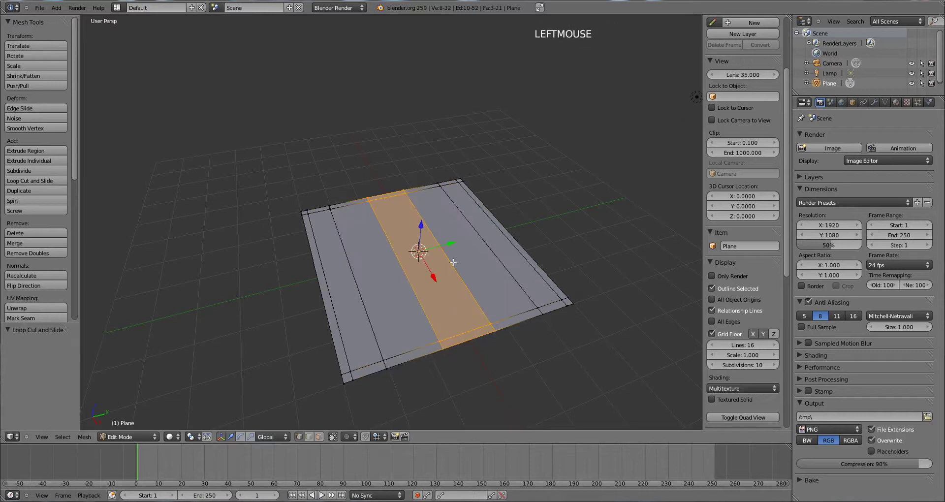
pyautogui.press('s')
pyautogui.press('y')
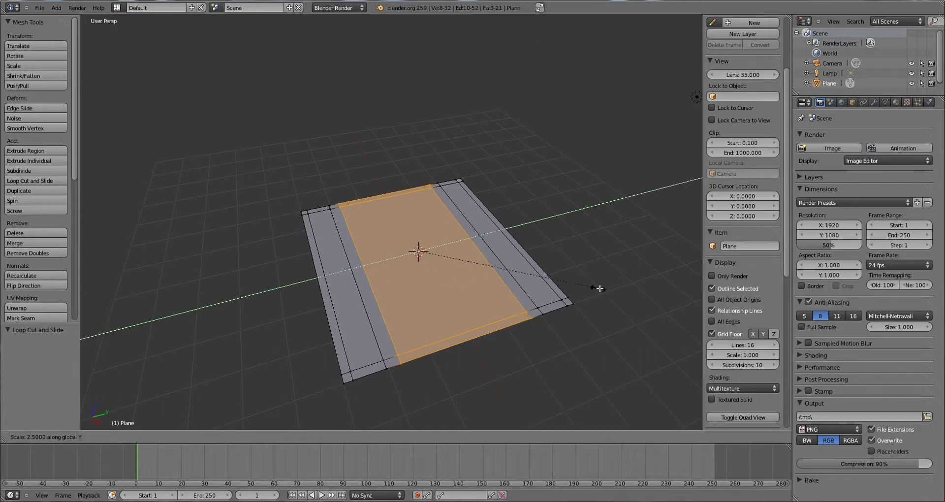
pyautogui.keyDown('ctrl'); pyautogui.click(606, 292); pyautogui.keyUp('ctrl')
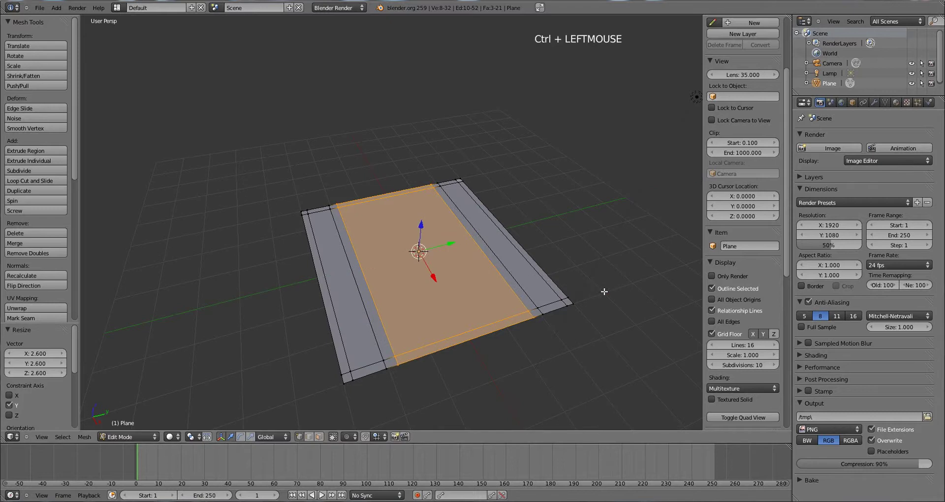
# Step: Make another pair of X-parallel loop cuts across the remaining centre and spread them by scaling 1.8 along Y
pyautogui.hotkey('ctrl', 'r')
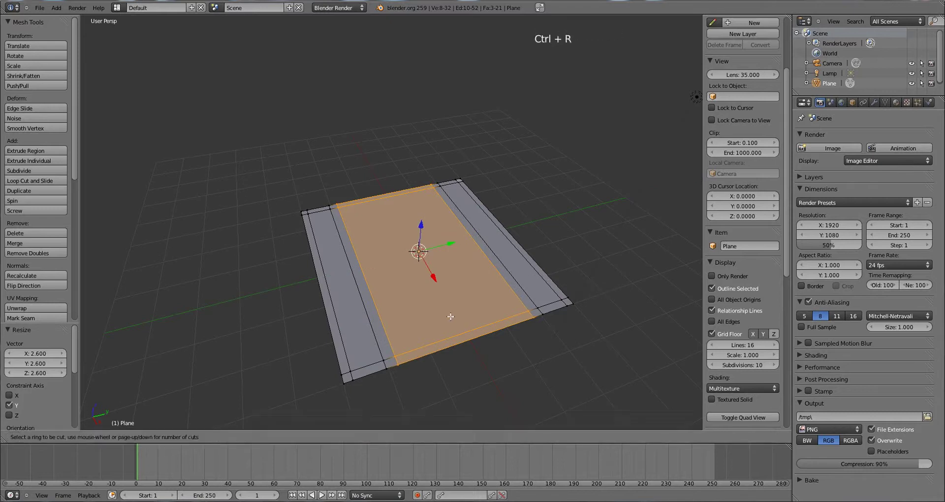
pyautogui.click(481, 343)
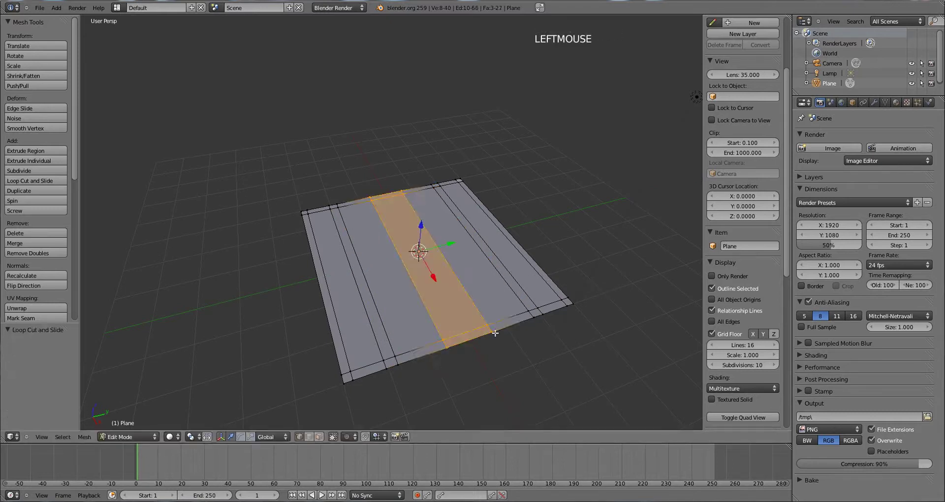
pyautogui.press('s')
pyautogui.press('s')
pyautogui.press('y')
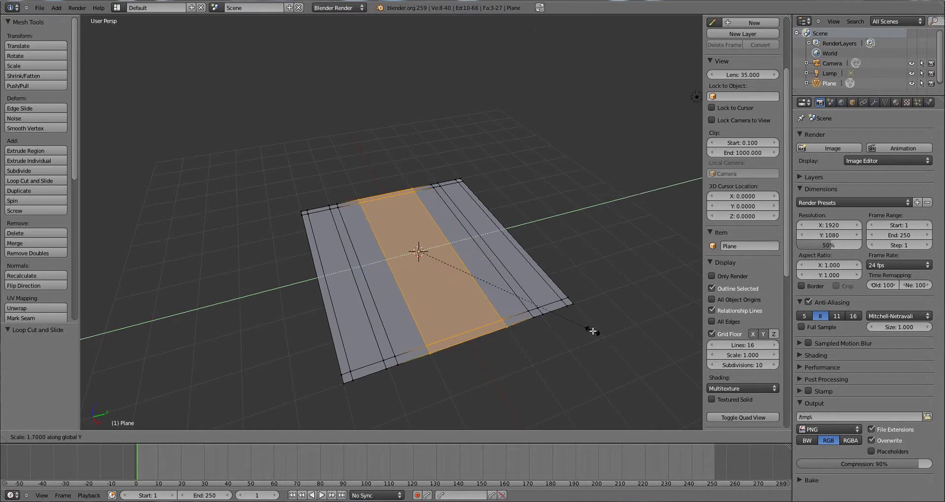
pyautogui.keyDown('ctrl'); pyautogui.click(614, 327); pyautogui.keyUp('ctrl')
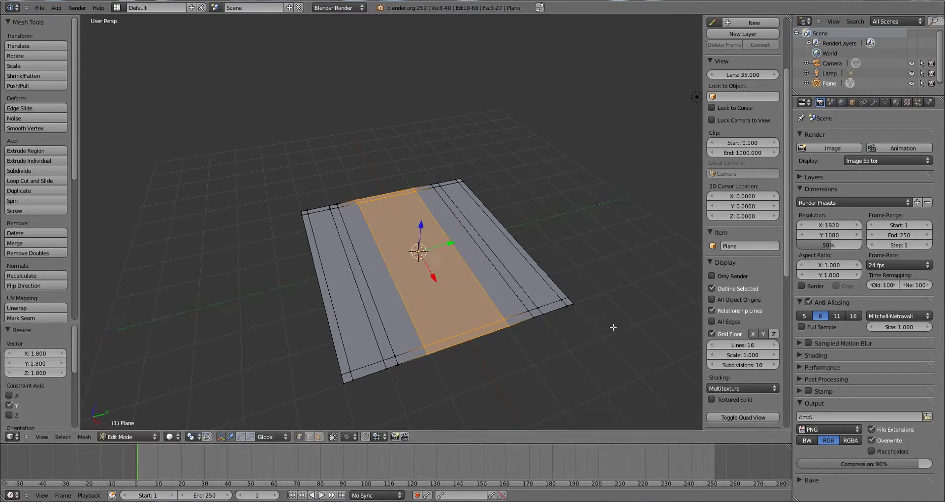
# Step: Cut a final pair of X-parallel loops in the innermost strip and scale them 2.3 along Y
pyautogui.hotkey('ctrl', 'r')
pyautogui.click(497, 340)
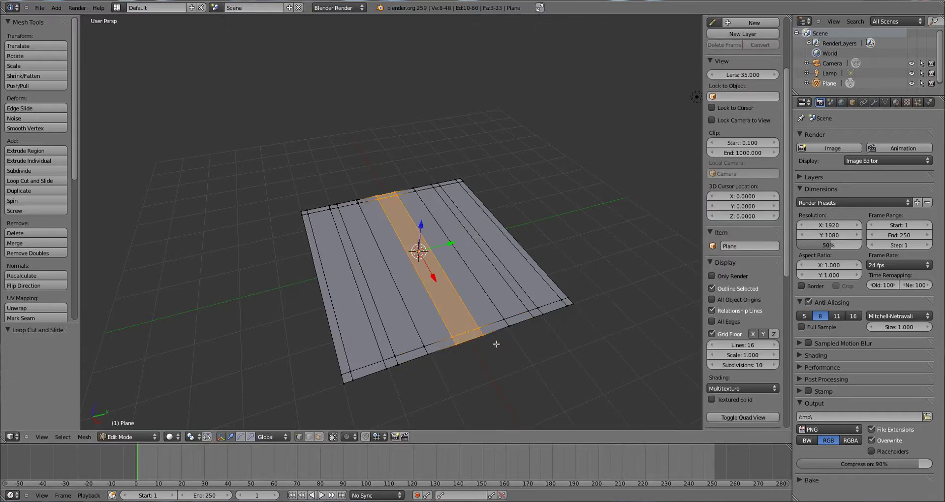
pyautogui.press('s')
pyautogui.press('y')
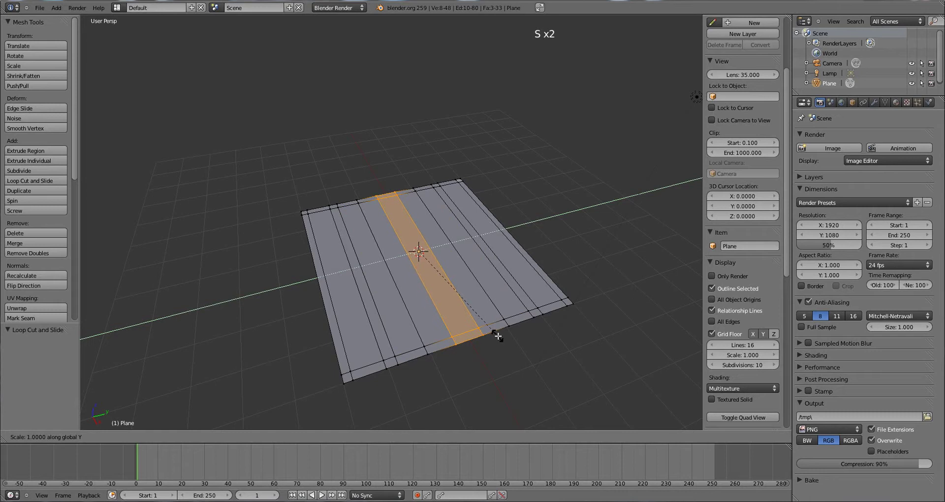
pyautogui.keyDown('ctrl'); pyautogui.click(680, 303); pyautogui.keyUp('ctrl')
# Step: Add two loop cuts parallel to the Y axis inside the border and spread them by scaling 2.3 along X
pyautogui.moveTo(604, 376); pyautogui.dragTo(553, 329, button='middle')
pyautogui.hotkey('ctrl', 'r')
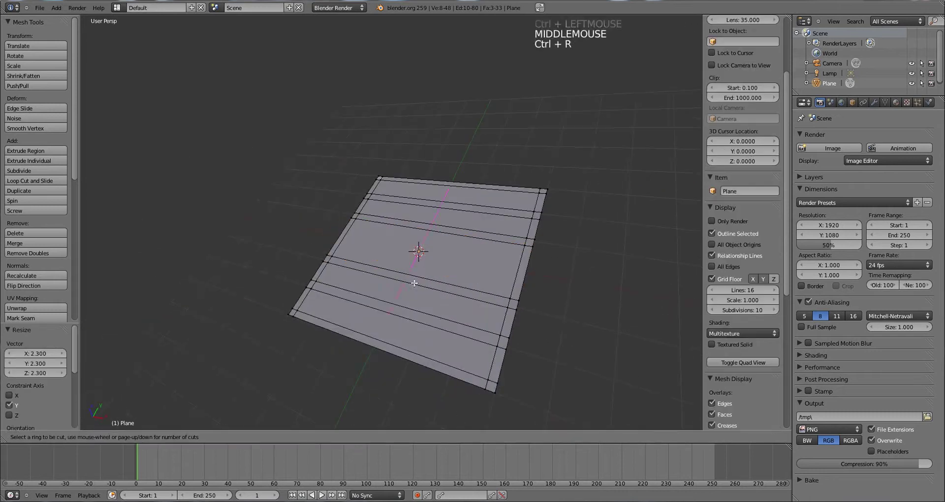
pyautogui.click(441, 291)
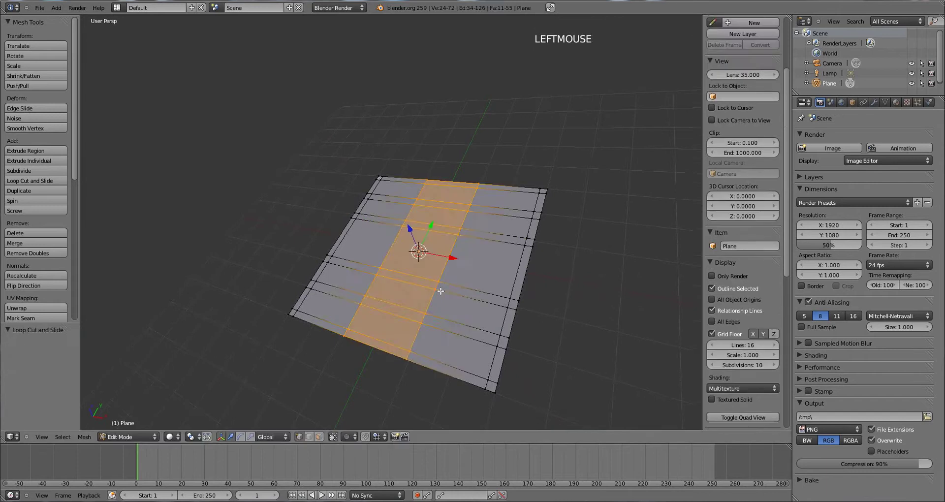
pyautogui.press('s')
pyautogui.press('s')
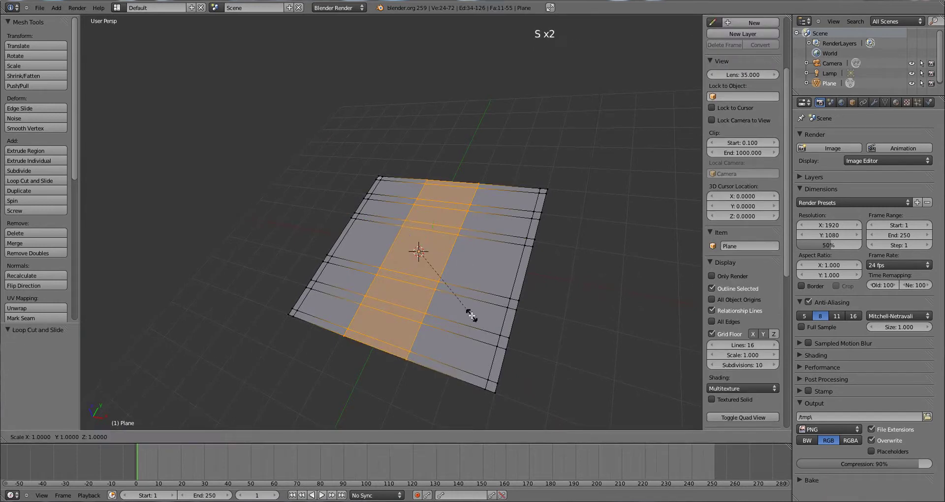
pyautogui.press('x')
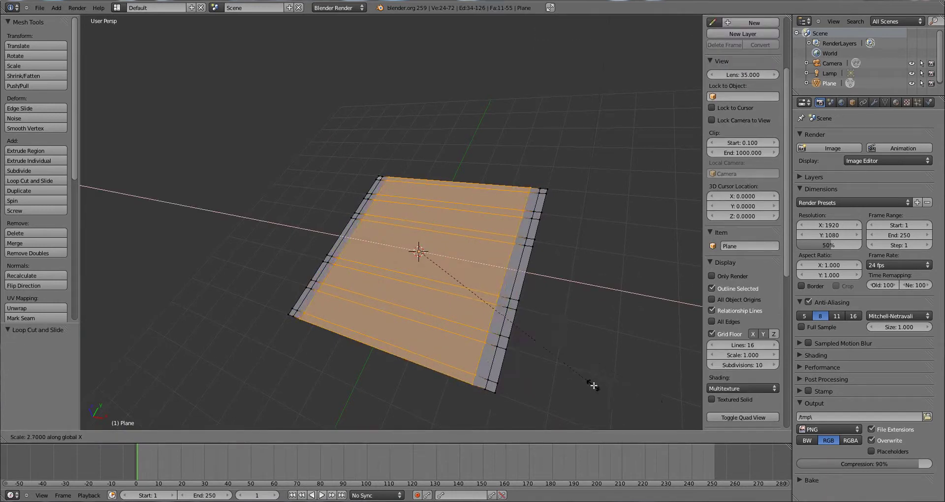
pyautogui.keyDown('ctrl'); pyautogui.click(551, 382); pyautogui.keyUp('ctrl')
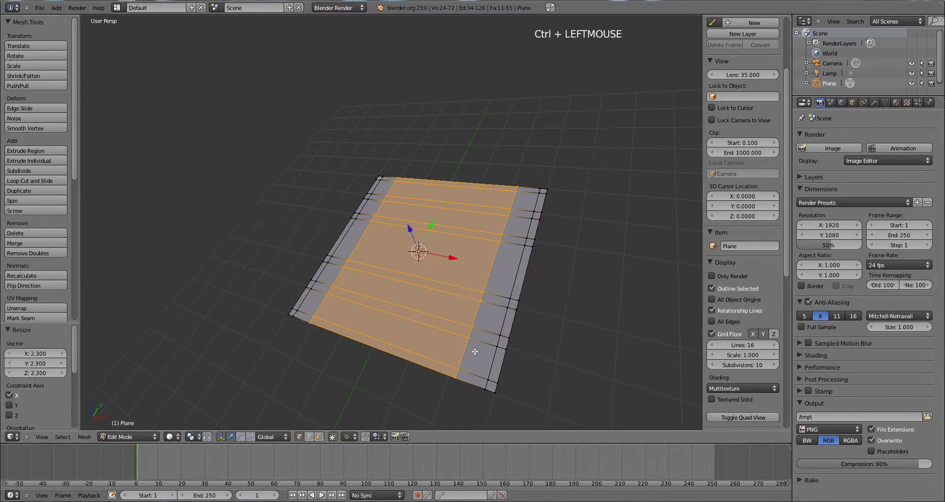
pyautogui.hotkey('ctrl', 'r')
pyautogui.click(453, 338)
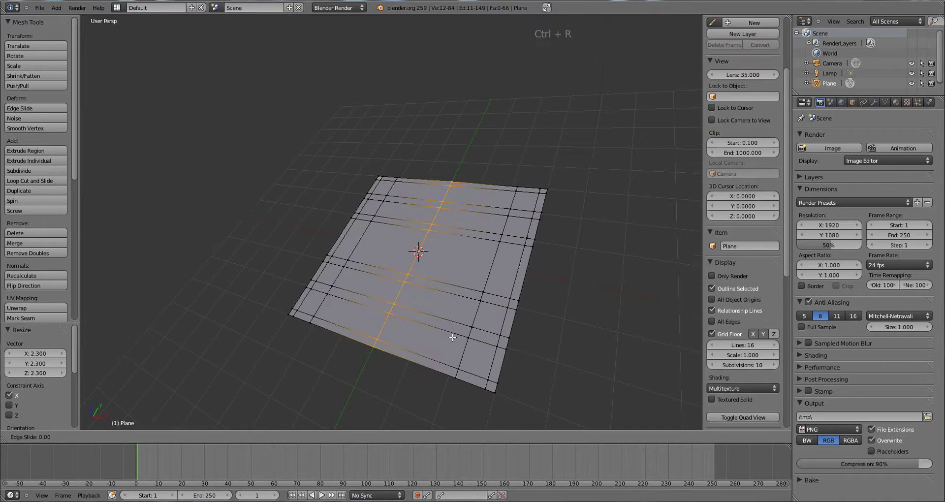
pyautogui.rightClick(428, 362)
pyautogui.moveTo(428, 363); pyautogui.dragTo(442, 309, button='middle')
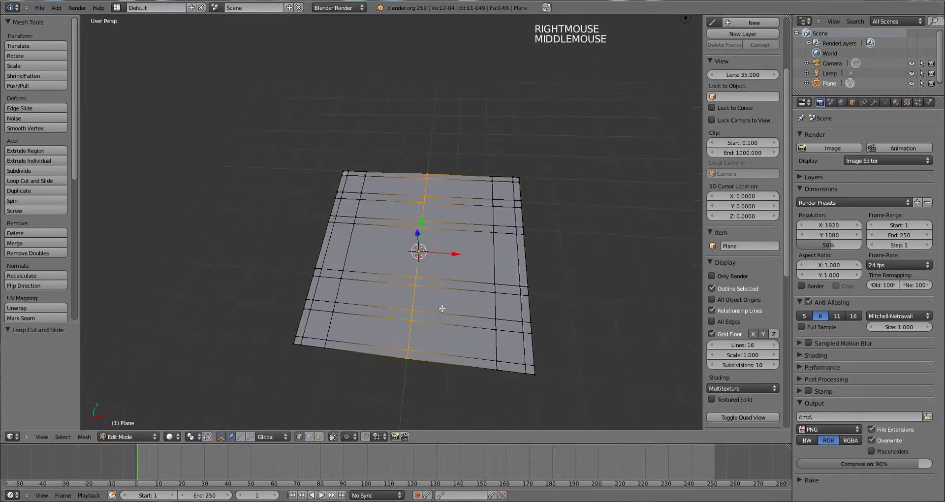
pyautogui.hotkey('ctrl', 'z')
# Step: Add two more Y-parallel loop cuts in the central area and scale them 2.6 along X, just inside the previous pair
pyautogui.hotkey('ctrl', 'r')
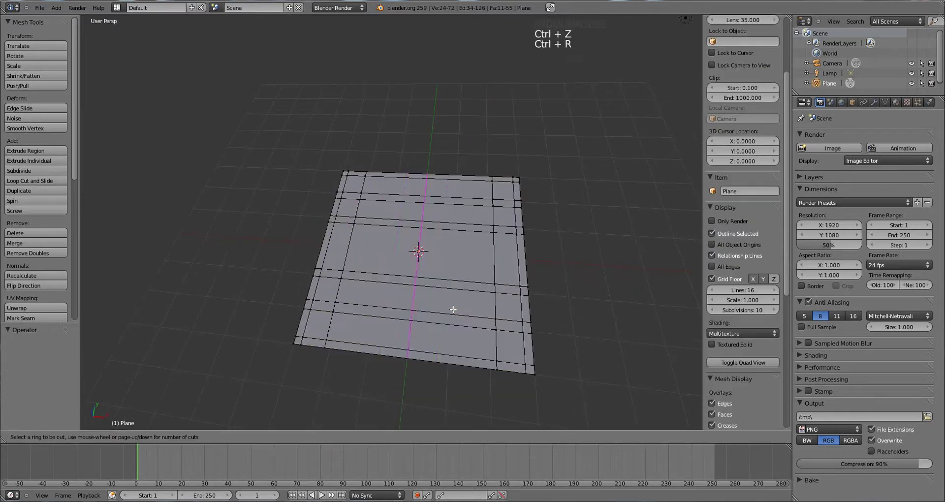
pyautogui.click(453, 309)
pyautogui.press('s')
pyautogui.press('s')
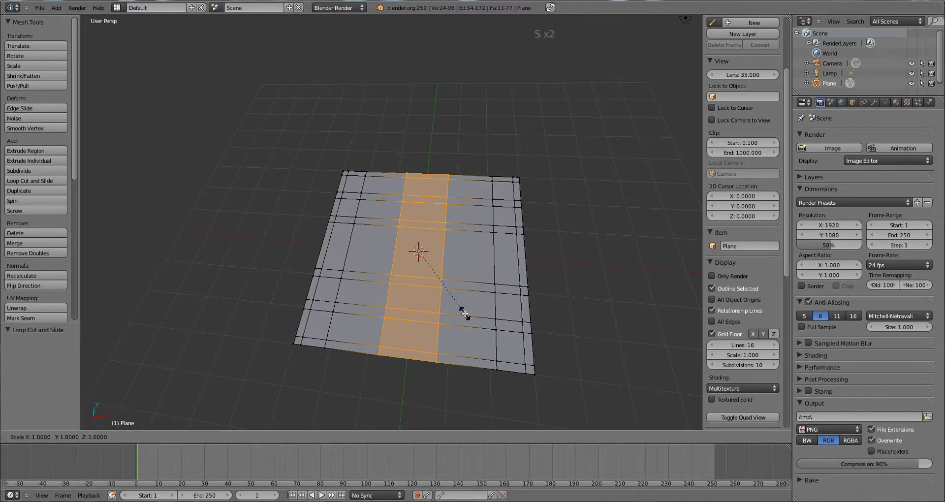
pyautogui.press('x')
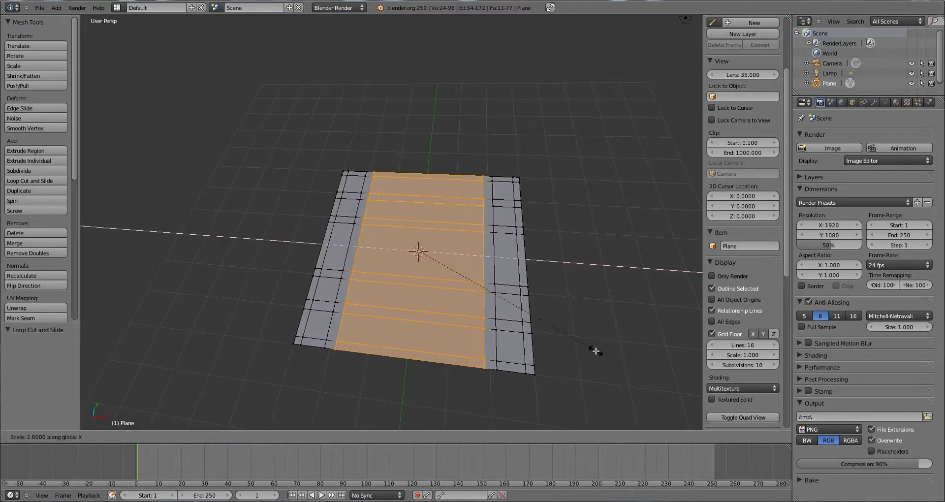
pyautogui.keyDown('ctrl'); pyautogui.click(596, 351); pyautogui.keyUp('ctrl')
# Step: Add two Y-parallel loop cuts in the wide central area and spread them by scaling 1.4 along X
pyautogui.moveTo(595, 353); pyautogui.dragTo(426, 349, button='middle')
pyautogui.scroll(2, 433, 354)
pyautogui.hotkey('ctrl', 'r')
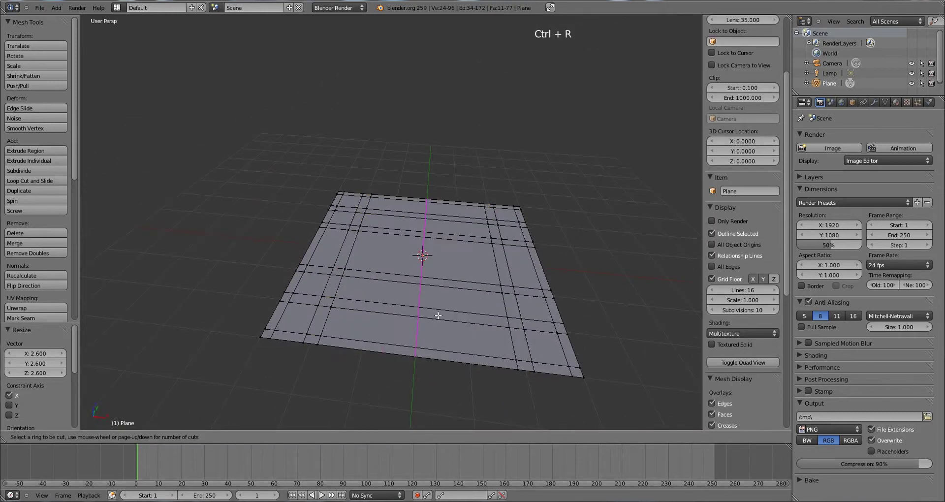
pyautogui.click(438, 316)
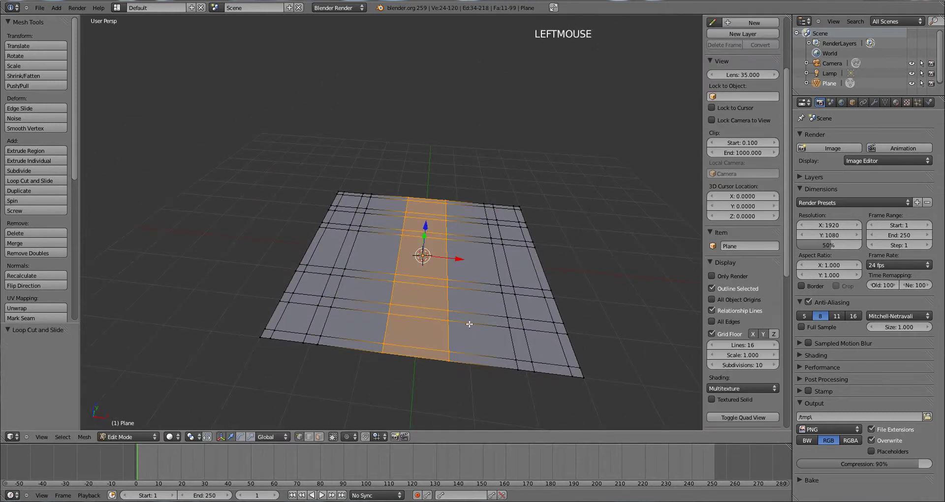
pyautogui.press('s')
pyautogui.press('x')
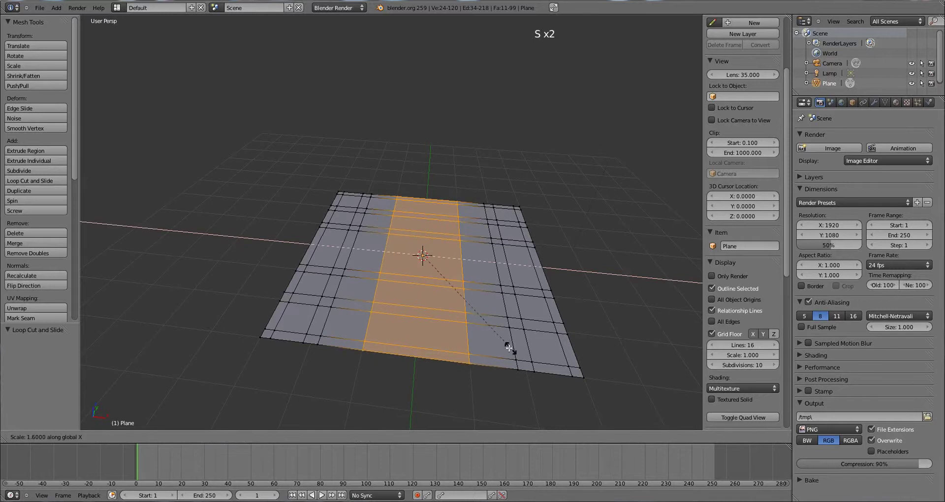
pyautogui.keyDown('ctrl'); pyautogui.click(485, 346); pyautogui.keyUp('ctrl')
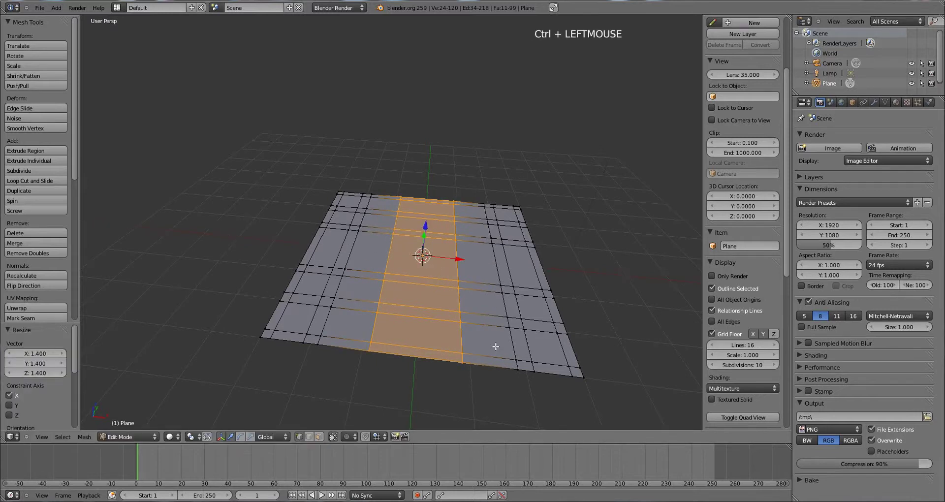
# Step: Cut another pair of Y-parallel loops in the innermost strip and scale them 2.2 along X
pyautogui.hotkey('ctrl', 'r')
pyautogui.click(435, 333)
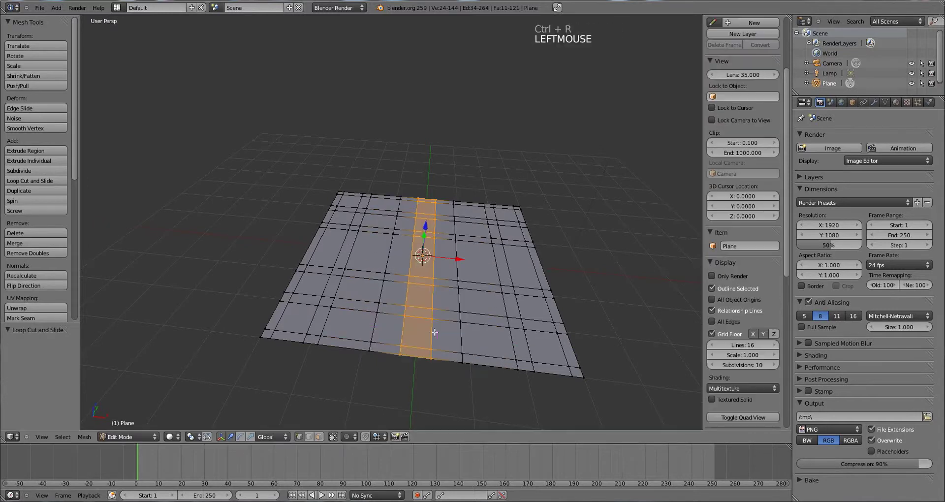
pyautogui.press('s')
pyautogui.press('x')
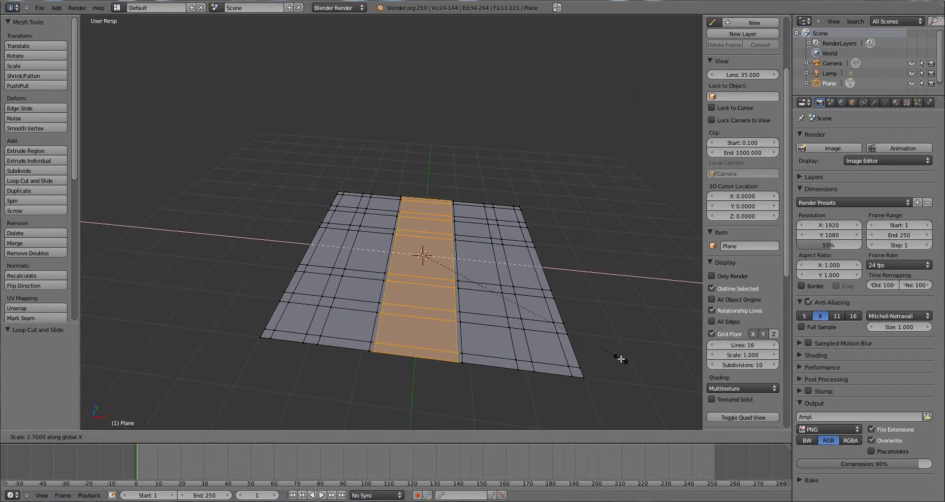
pyautogui.keyDown('ctrl'); pyautogui.click(566, 363); pyautogui.keyUp('ctrl')
# Step: Add a single Y-parallel loop cut exactly along the plane's centre line, without sliding it
pyautogui.moveTo(565, 363); pyautogui.dragTo(474, 312, button='middle')
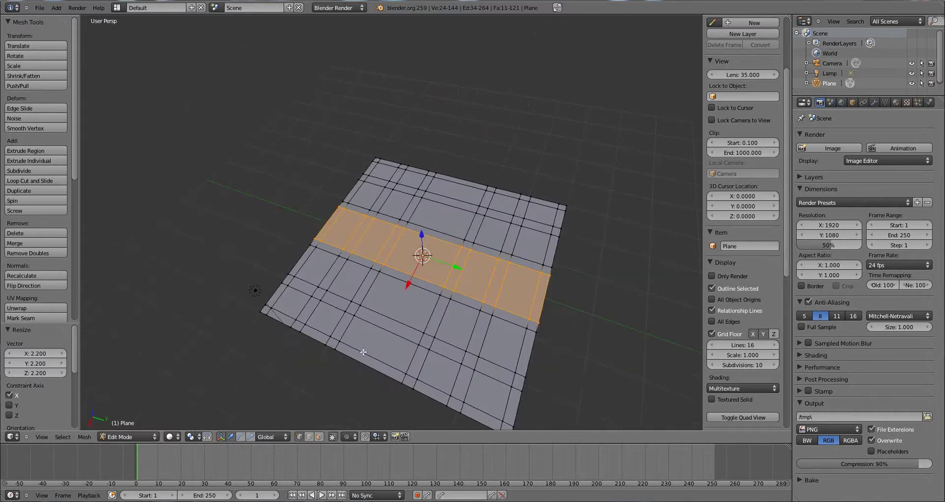
pyautogui.scroll(-1, 474, 325)
pyautogui.moveTo(474, 324); pyautogui.dragTo(492, 285, button='middle')
pyautogui.hotkey('ctrl', 'r')
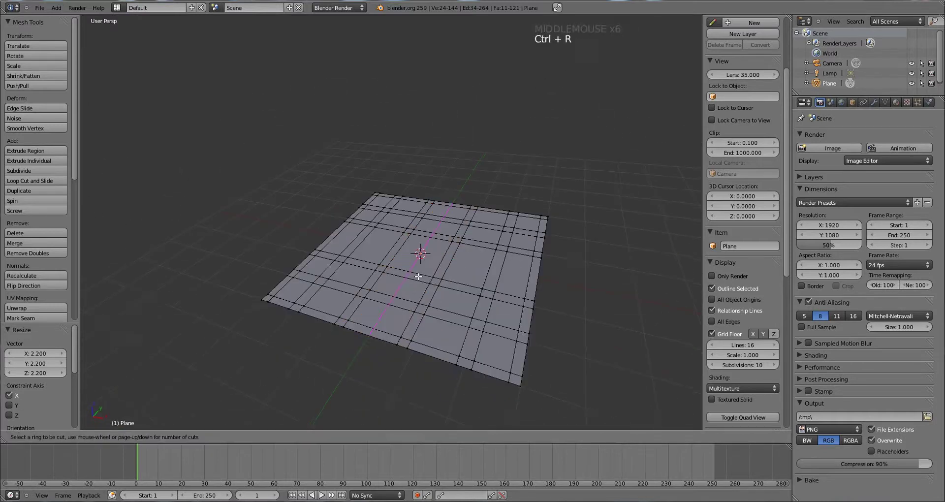
pyautogui.click(418, 277)
pyautogui.rightClick(418, 277)
# Step: Look at the plane in top orthographic view and switch to face select mode
pyautogui.moveTo(418, 277); pyautogui.dragTo(444, 349, button='middle')
pyautogui.scroll(-2, 511, 291)
pyautogui.scroll(-2, 412, 291)
pyautogui.moveTo(412, 290); pyautogui.dragTo(367, 230, button='middle')
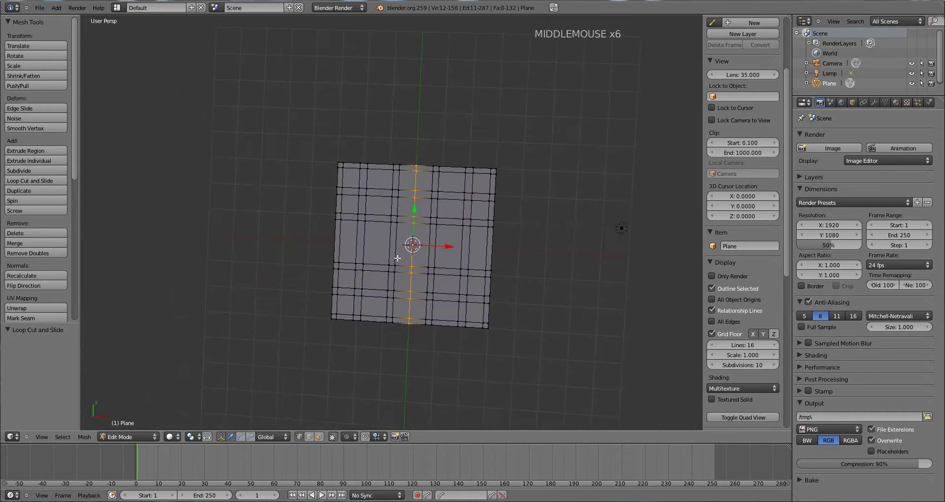
pyautogui.press('KP_7')
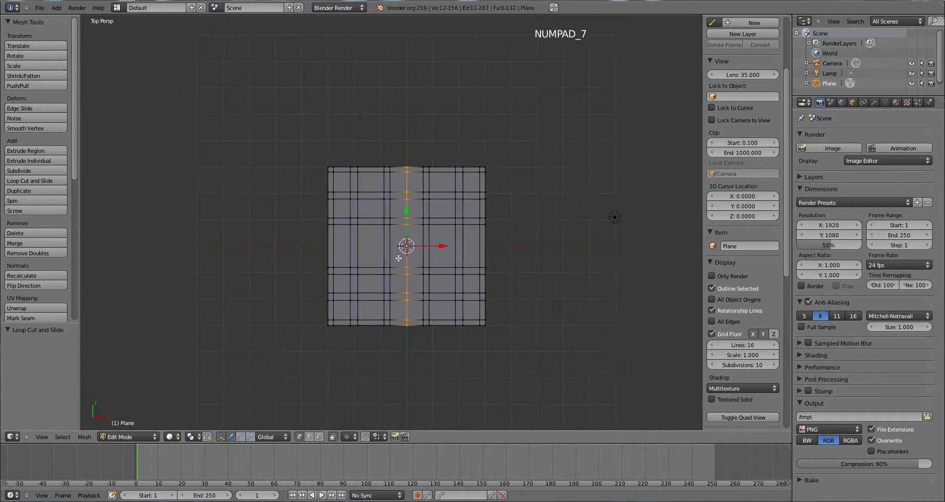
pyautogui.press('KP_5')
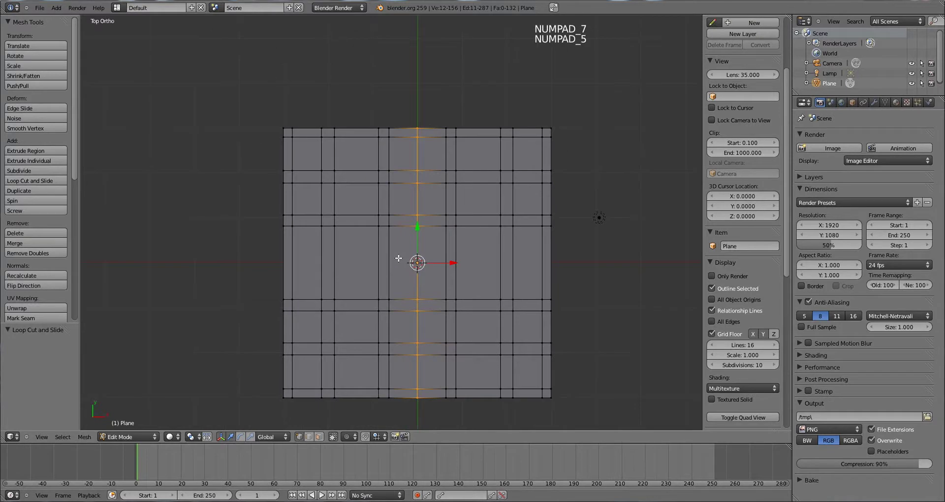
pyautogui.scroll(-5, 399, 258)
pyautogui.scroll(2, 399, 258)
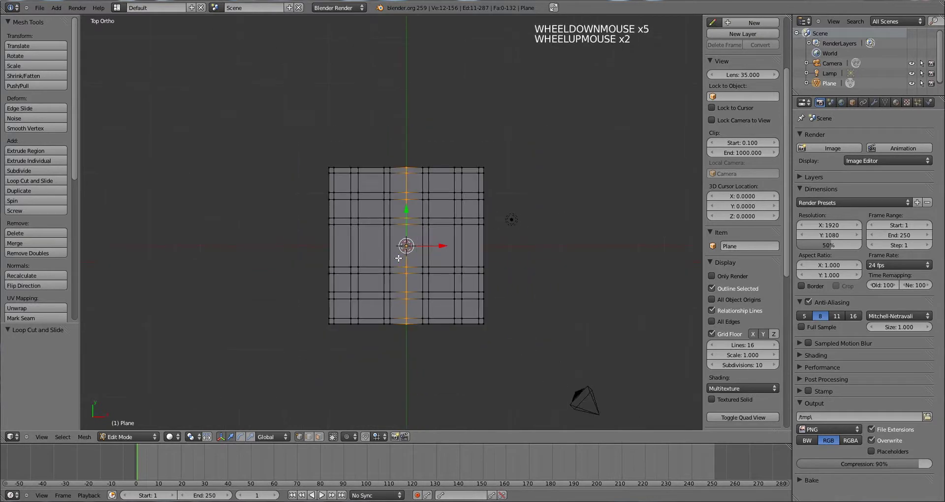
pyautogui.hotkey('ctrl', 'Tab')
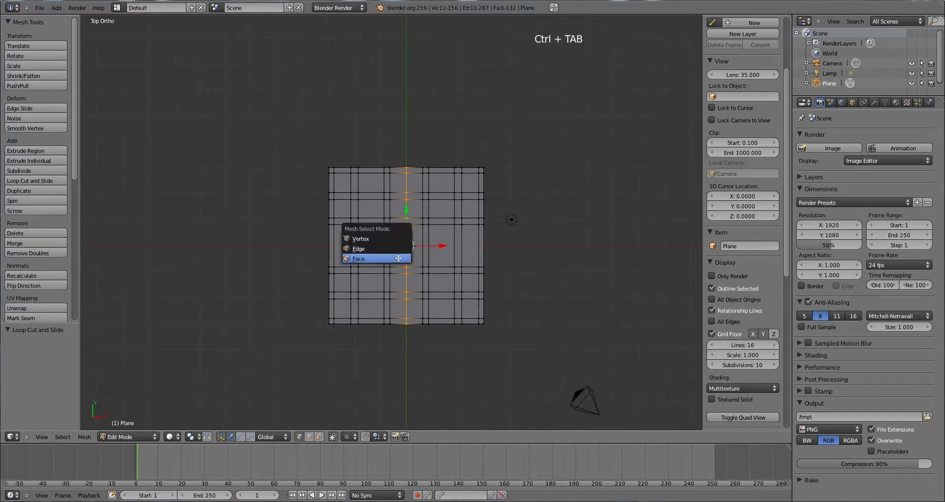
pyautogui.click(385, 257)
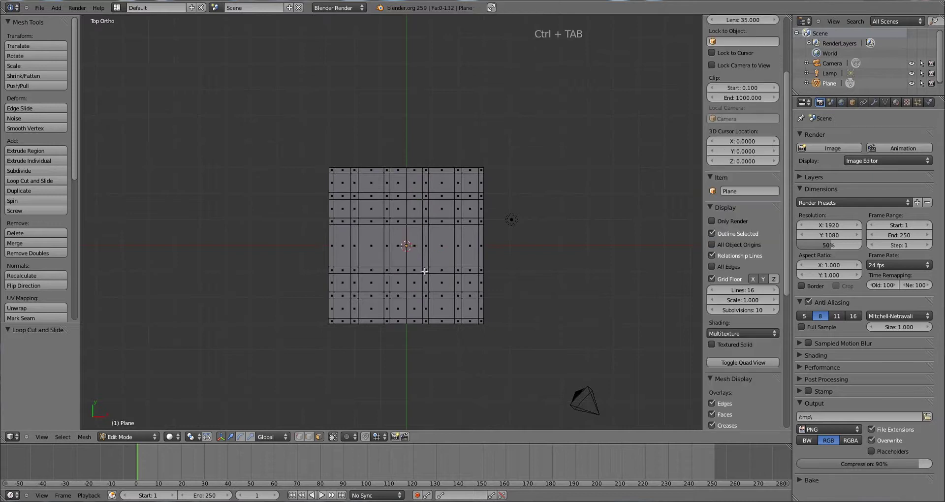
# Step: Box-select every face on the negative X side of the centre line and delete those faces
pyautogui.press('a')
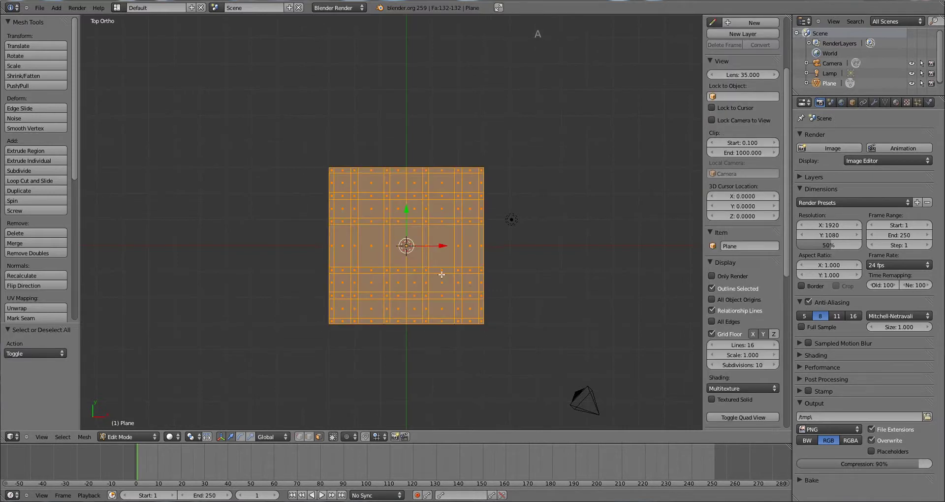
pyautogui.press('a')
pyautogui.press('b')
pyautogui.moveTo(275, 145); pyautogui.dragTo(408, 389)
pyautogui.press('x')
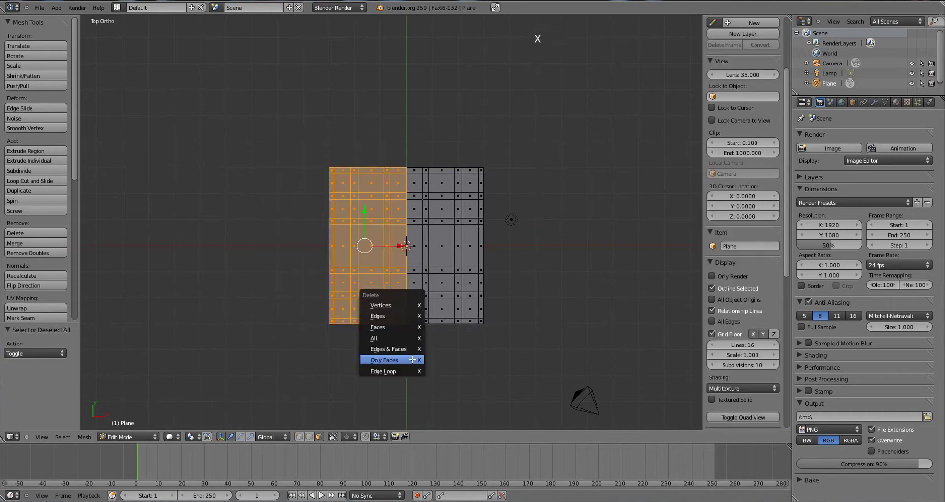
pyautogui.click(404, 323)
# Step: Add a Mirror modifier on the X axis to restore the deleted half of the plane
pyautogui.moveTo(404, 323); pyautogui.dragTo(371, 194, button='middle')
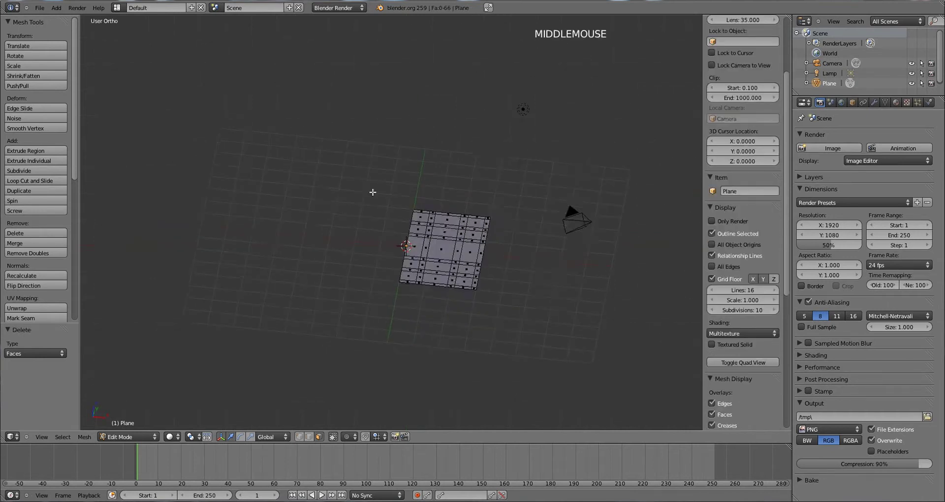
pyautogui.click(876, 102)
pyautogui.click(844, 149)
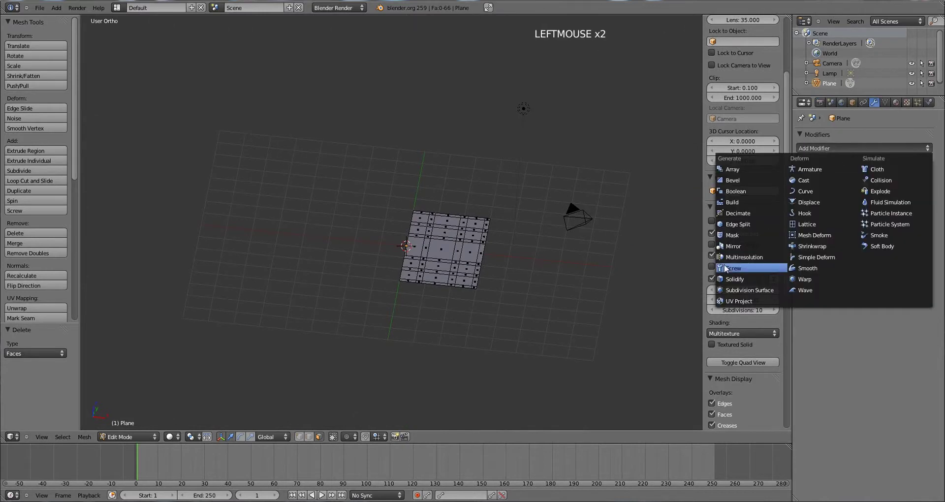
pyautogui.click(737, 247)
pyautogui.moveTo(645, 268); pyautogui.dragTo(348, 288, button='middle')
pyautogui.scroll(3, 591, 269)
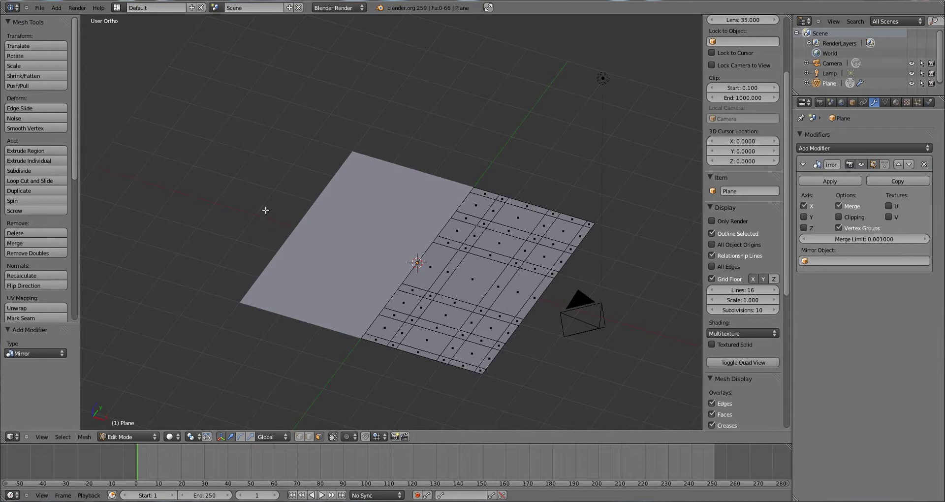
pyautogui.moveTo(513, 277); pyautogui.dragTo(452, 325, button='middle')
pyautogui.press('Tab')
pyautogui.press('Tab')
# Step: Switch to wireframe and delete all faces inside the thin outer border, using circle select
pyautogui.press('z')
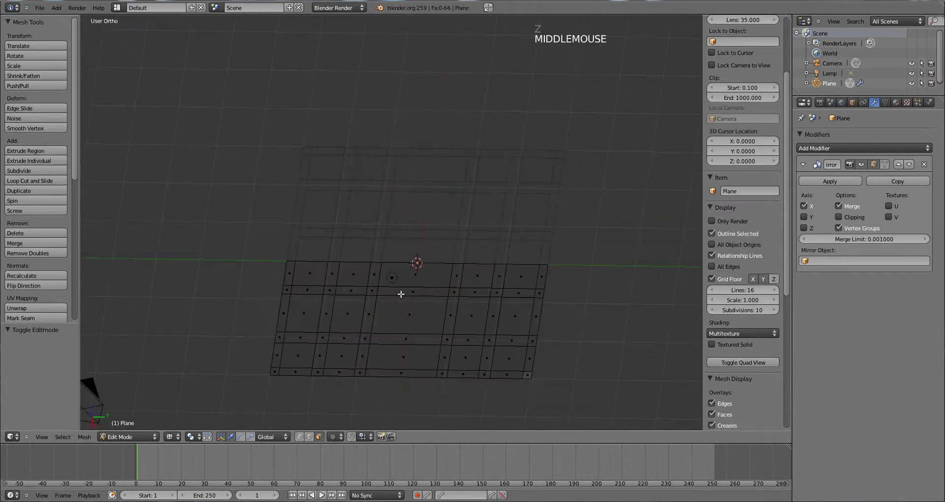
pyautogui.press('c')
pyautogui.moveTo(345, 269)
pyautogui.mouseDown()
pyautogui.moveTo(315, 286)
pyautogui.moveTo(308, 352)
pyautogui.moveTo(504, 351)
pyautogui.moveTo(512, 273)
pyautogui.moveTo(451, 280)
pyautogui.moveTo(486, 320)
pyautogui.moveTo(455, 335)
pyautogui.moveTo(335, 315)
pyautogui.moveTo(332, 331)
pyautogui.moveTo(397, 320)
pyautogui.moveTo(337, 285)
pyautogui.moveTo(333, 273)
pyautogui.moveTo(354, 263)
pyautogui.moveTo(363, 297)
pyautogui.moveTo(399, 287)
pyautogui.moveTo(378, 298)
pyautogui.moveTo(389, 270)
pyautogui.moveTo(424, 276)
pyautogui.moveTo(436, 293)
pyautogui.moveTo(456, 285)
pyautogui.moveTo(446, 319)
pyautogui.moveTo(474, 287)
pyautogui.mouseUp()
pyautogui.rightClick(470, 285)
pyautogui.press('x')
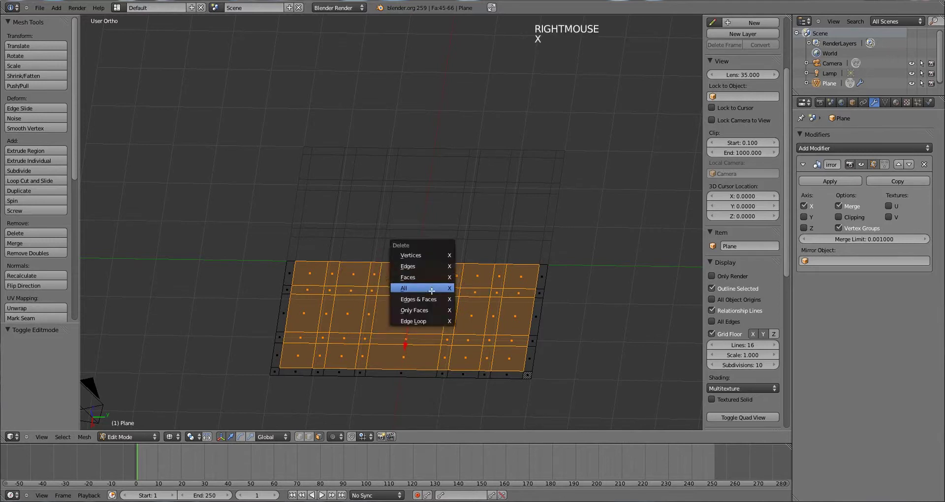
pyautogui.click(433, 278)
# Step: Select all of the remaining border faces
pyautogui.moveTo(433, 277); pyautogui.dragTo(370, 333, button='middle')
pyautogui.scroll(1, 369, 333)
pyautogui.scroll(-3, 303, 296)
pyautogui.moveTo(303, 296); pyautogui.dragTo(464, 286, button='middle')
pyautogui.scroll(1, 464, 285)
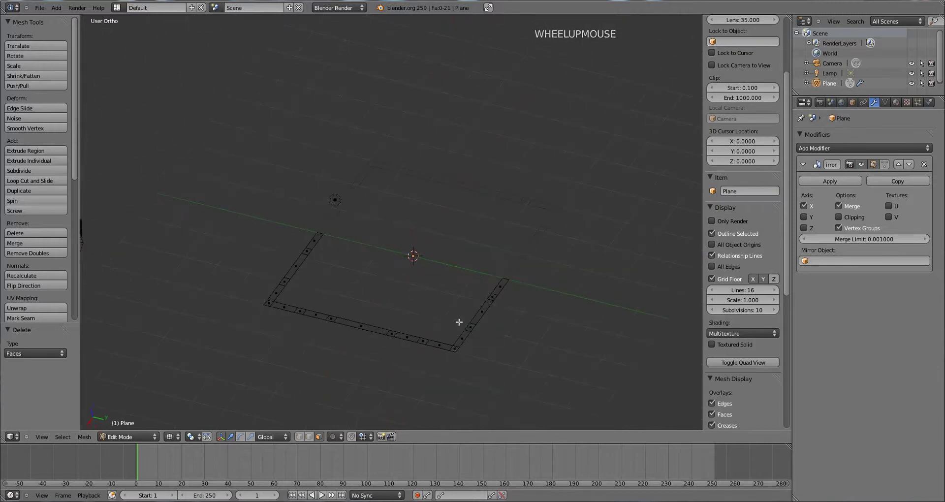
pyautogui.press('a')
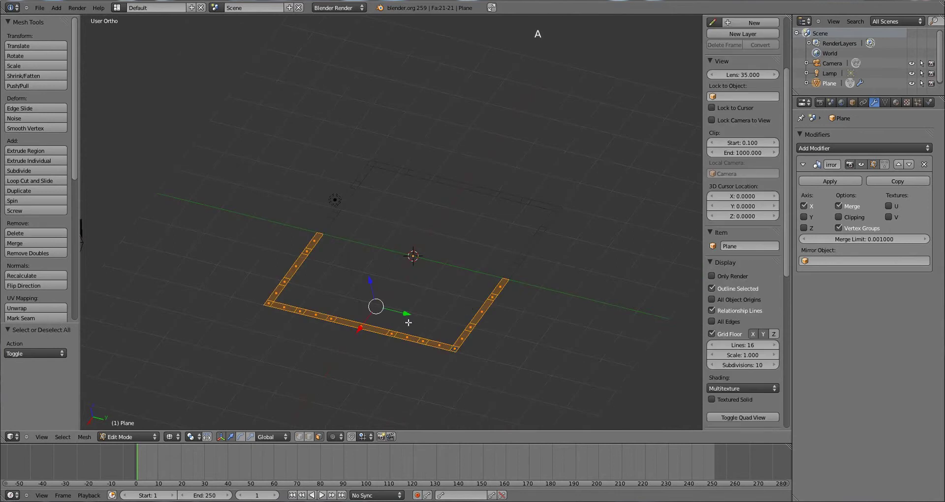
pyautogui.moveTo(376, 337); pyautogui.dragTo(411, 358, button='middle')
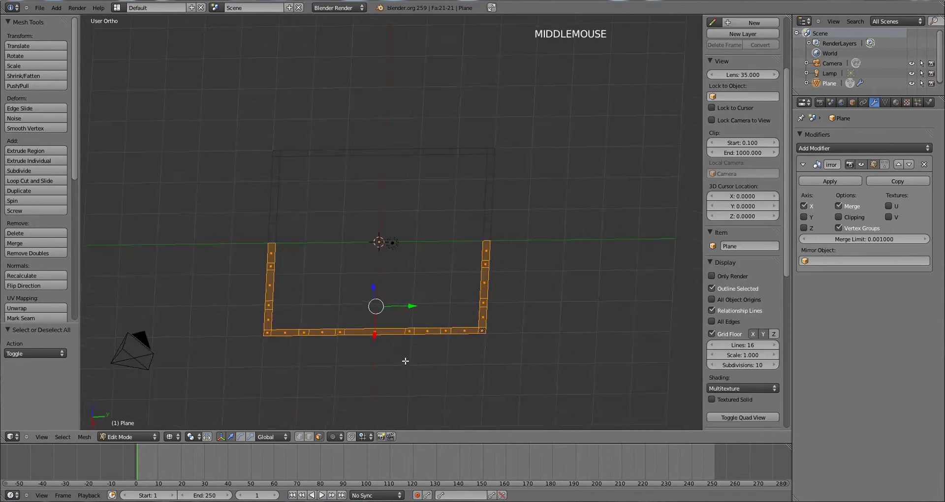
pyautogui.keyDown('shift'); pyautogui.middleClick(378, 333); pyautogui.keyUp('shift')
pyautogui.keyDown('shift'); pyautogui.middleClick(377, 333); pyautogui.keyUp('shift')
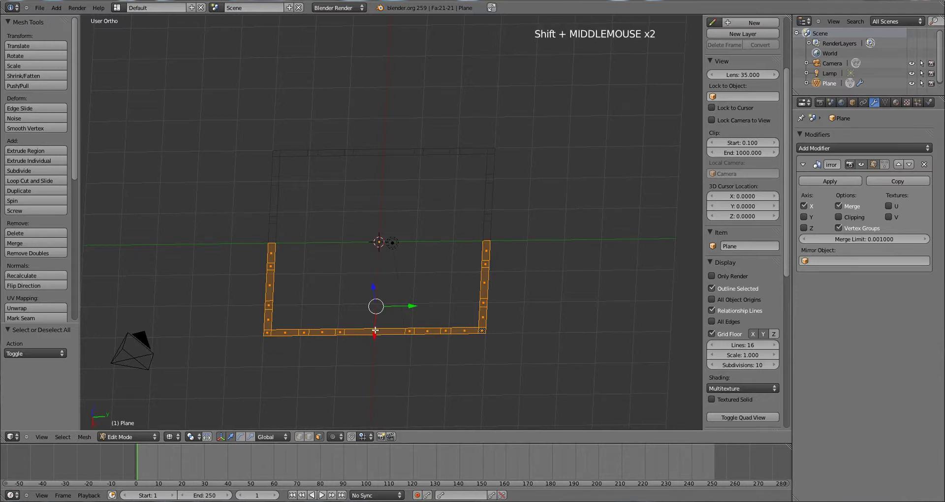
pyautogui.middleClick(377, 333)
pyautogui.keyDown('ctrl'); pyautogui.middleClick(386, 335); pyautogui.keyUp('ctrl')
pyautogui.moveTo(386, 335); pyautogui.dragTo(391, 343, button='middle')
pyautogui.press('a')
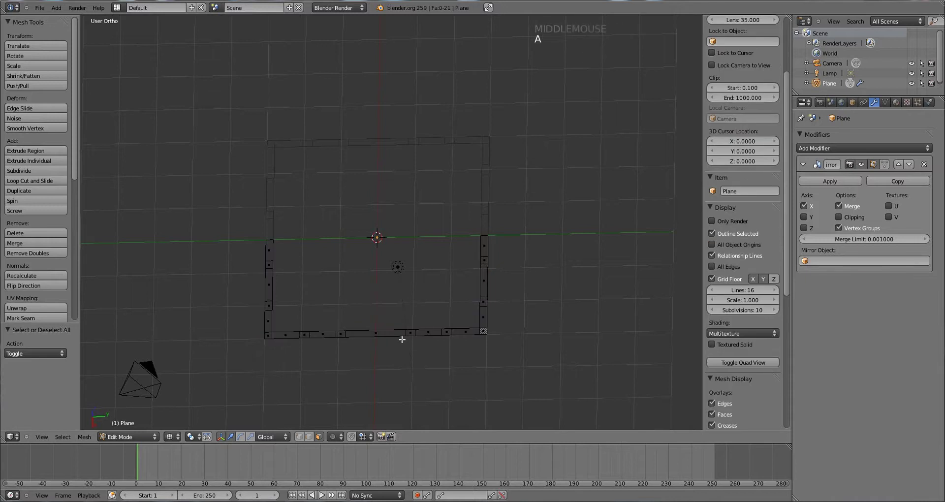
pyautogui.press('a')
pyautogui.press('a')
pyautogui.press('a')
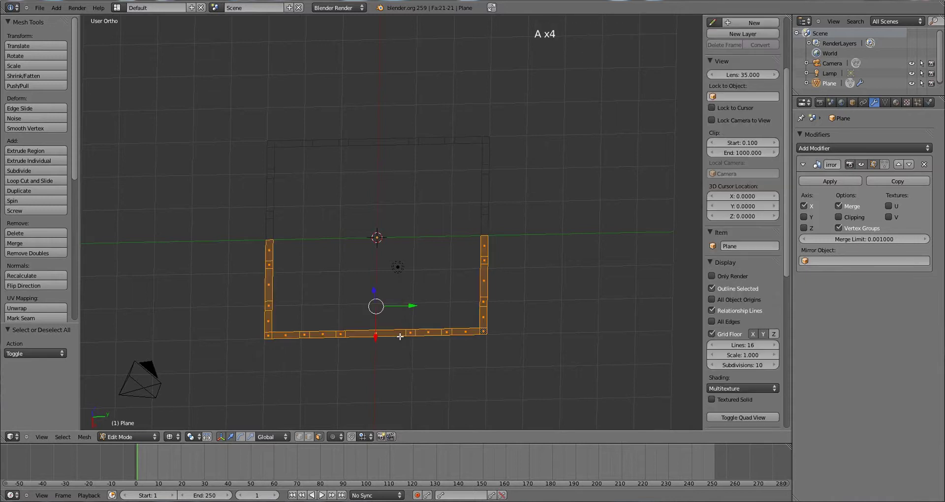
# Step: Exclude the long middle face of the positive X side from the selection as a door opening
pyautogui.press('b')
pyautogui.moveTo(364, 315); pyautogui.dragTo(403, 305, button='middle')
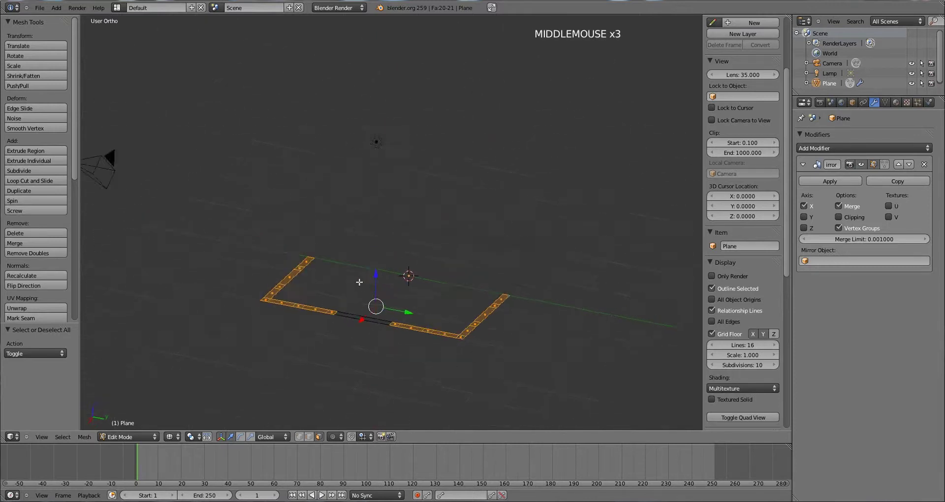
pyautogui.scroll(3, 442, 308)
pyautogui.keyDown('shift'); pyautogui.moveTo(470, 327); pyautogui.dragTo(429, 276, button='middle'); pyautogui.keyUp('shift')
pyautogui.moveTo(429, 275); pyautogui.dragTo(433, 285, button='middle')
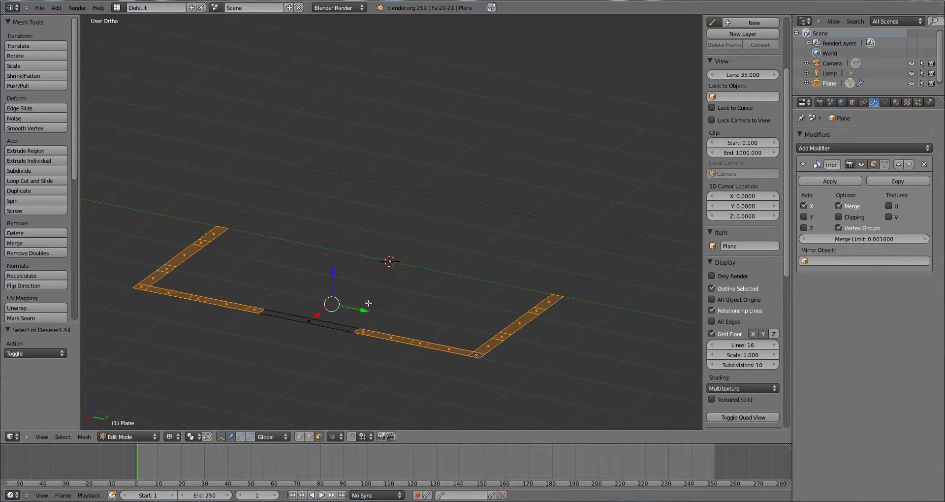
# Step: Extrude the selected border faces straight up about 0.787 to form the lower wall section
pyautogui.press('e')
pyautogui.press('e')
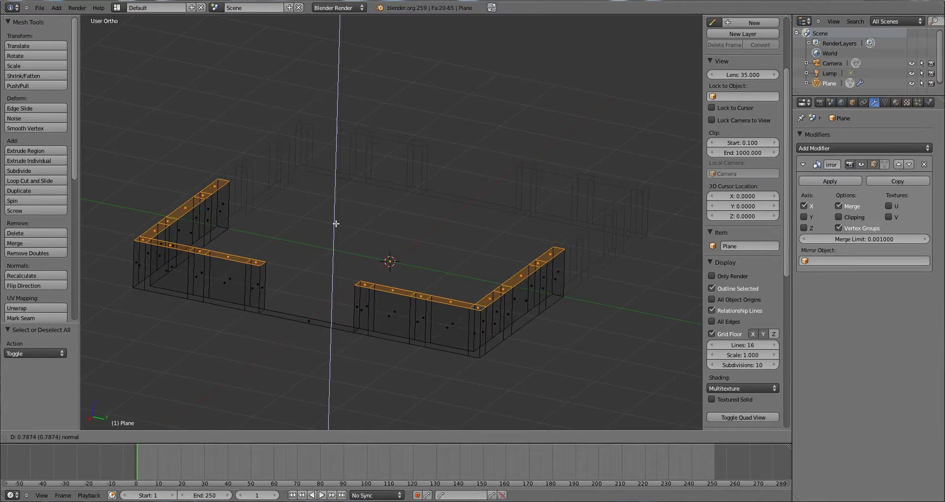
pyautogui.click(386, 262)
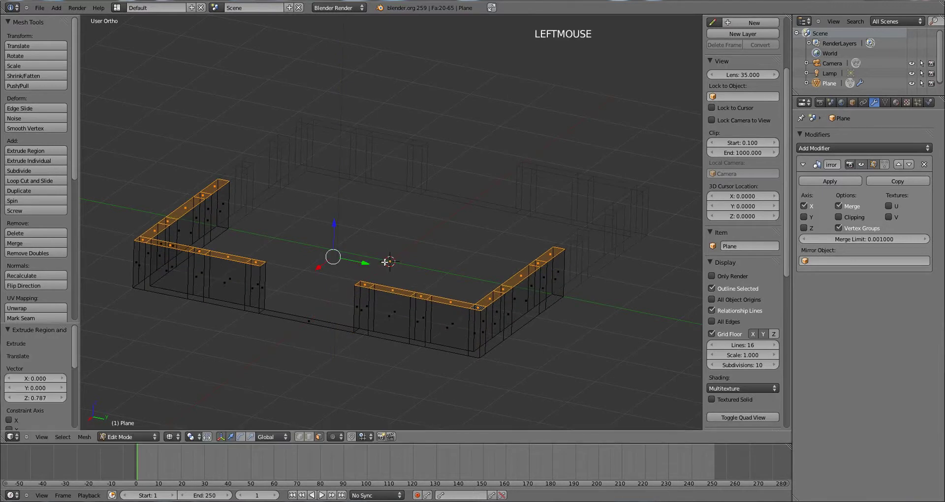
# Step: Extrude the wall tops up about 0.25 for a horizontal beam layer and again about 0.697 for the upper section
pyautogui.press('e')
pyautogui.press('z')
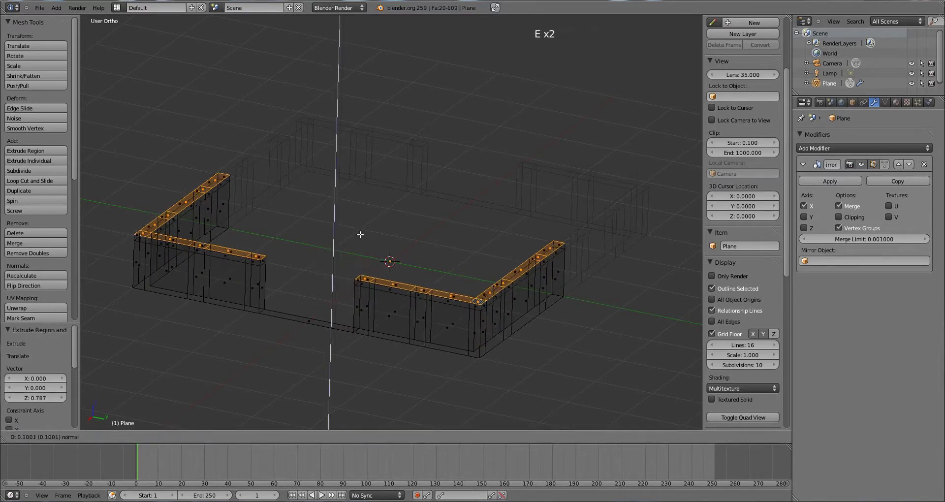
pyautogui.click(380, 252)
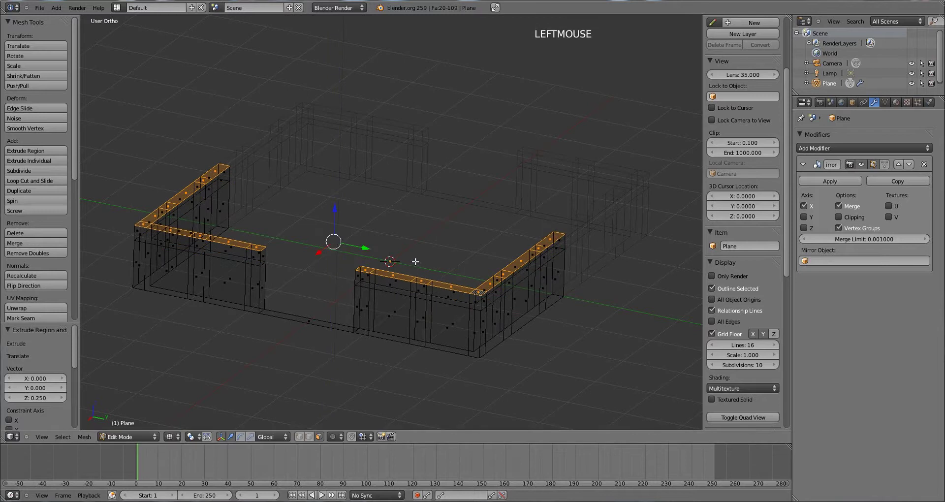
pyautogui.press('e')
pyautogui.press('e')
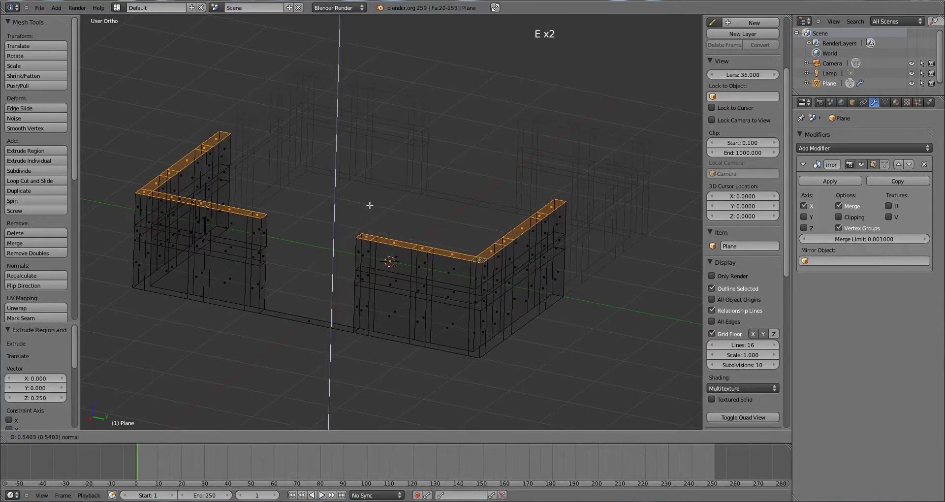
pyautogui.click(369, 195)
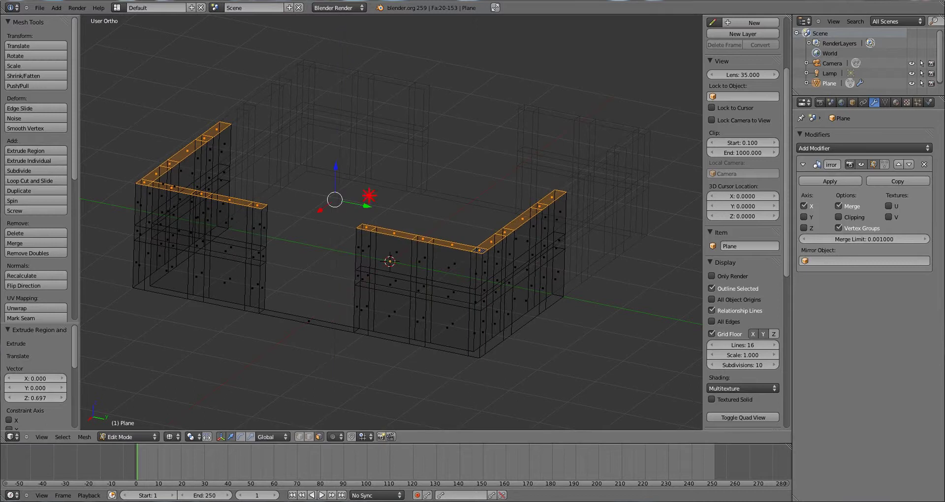
# Step: Exclude the wall-top faces at the mirror-side ends and the middle faces flanking the doorway from the selection as window gaps
pyautogui.moveTo(422, 211); pyautogui.dragTo(342, 230, button='middle')
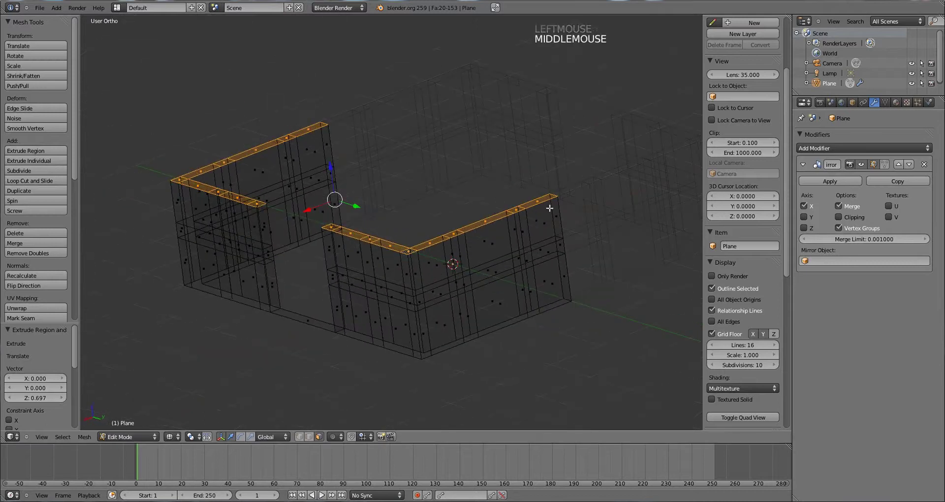
pyautogui.moveTo(549, 208); pyautogui.dragTo(540, 246, button='middle')
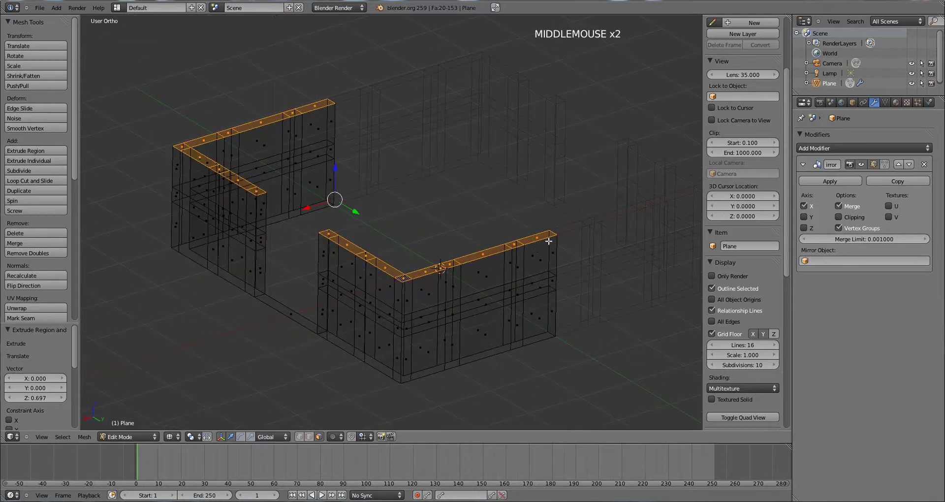
pyautogui.keyDown('shift'); pyautogui.rightClick(537, 237); pyautogui.keyUp('shift')
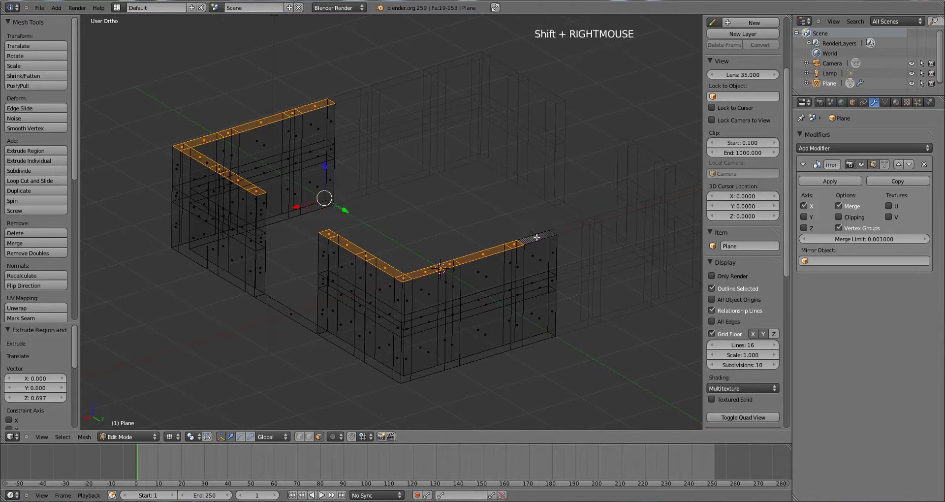
pyautogui.keyDown('shift'); pyautogui.rightClick(320, 106); pyautogui.keyUp('shift')
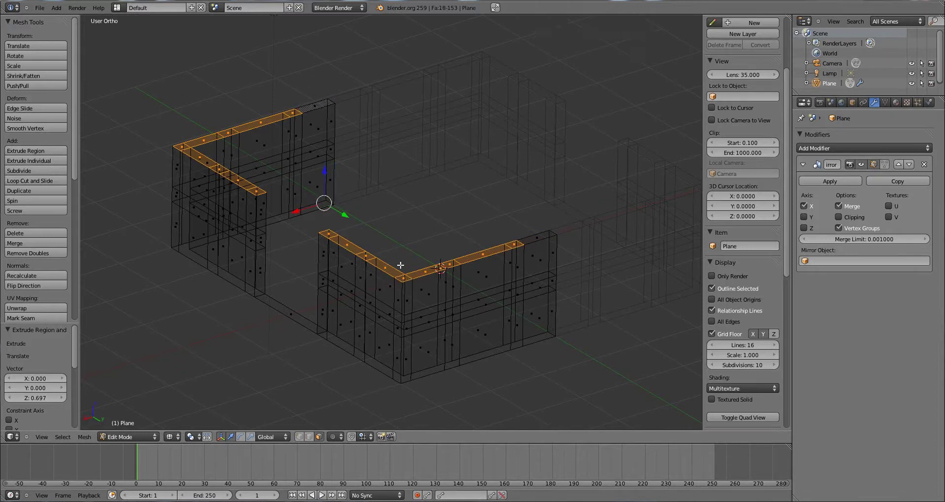
pyautogui.keyDown('shift'); pyautogui.rightClick(341, 234); pyautogui.keyUp('shift')
pyautogui.keyDown('shift'); pyautogui.rightClick(233, 178); pyautogui.keyUp('shift')
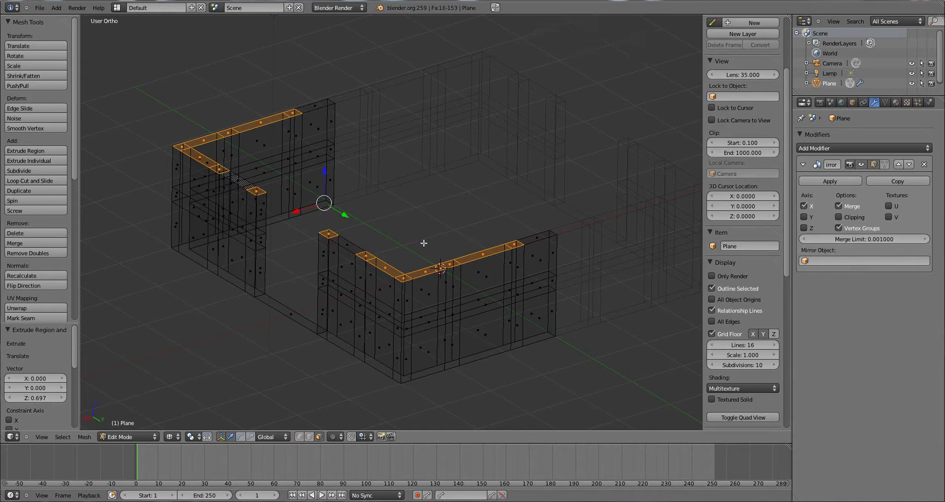
# Step: Extrude the selected wall tops up about 0.878 around the window gaps and add two beam layers of about 0.216 and 0.222
pyautogui.press('e')
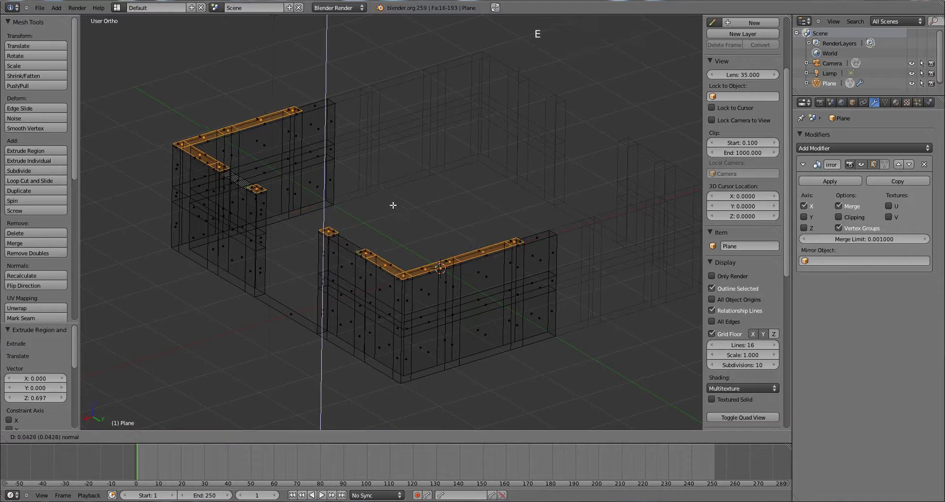
pyautogui.click(389, 160)
pyautogui.moveTo(390, 159); pyautogui.dragTo(434, 152, button='middle')
pyautogui.press('e')
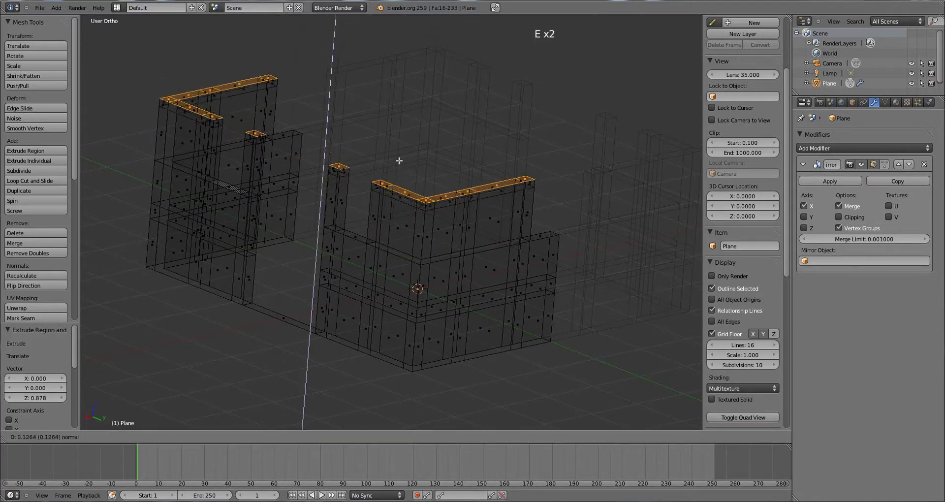
pyautogui.click(399, 153)
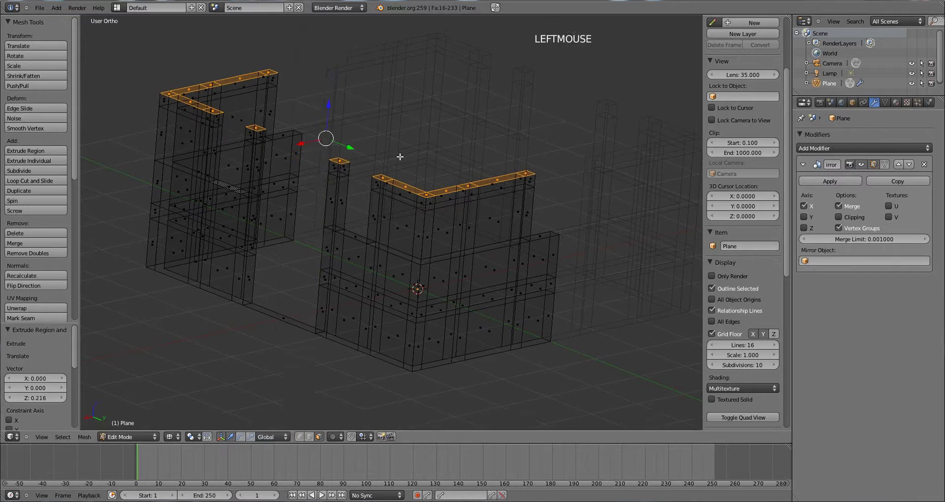
pyautogui.moveTo(401, 155); pyautogui.dragTo(419, 168, button='middle')
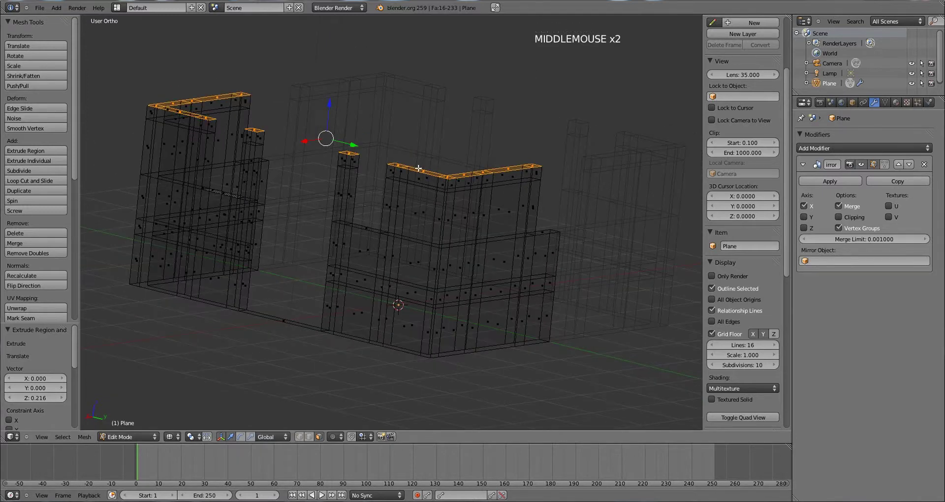
pyautogui.press('e')
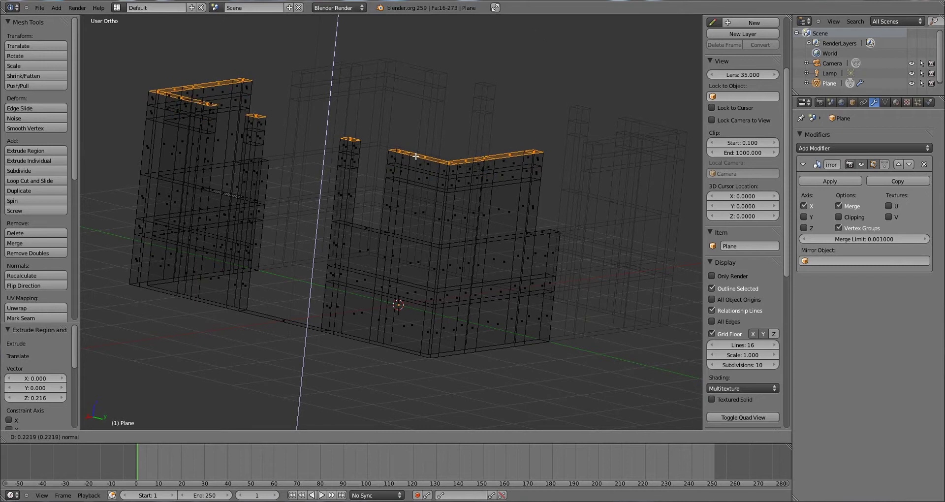
pyautogui.click(415, 156)
# Step: Switch the viewport to solid shading and inspect the window gaps and door opening in the front wall
pyautogui.moveTo(415, 155); pyautogui.dragTo(306, 220, button='middle')
pyautogui.scroll(1, 386, 202)
pyautogui.scroll(2, 317, 218)
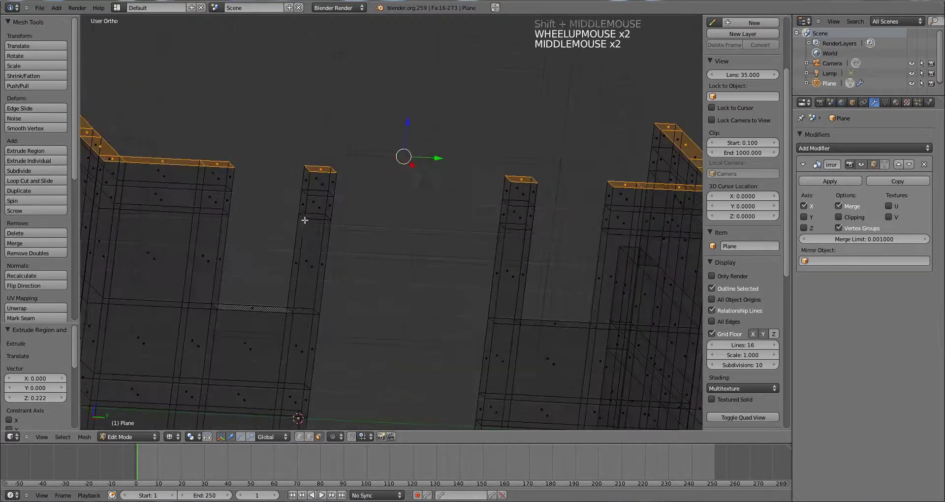
pyautogui.moveTo(253, 200); pyautogui.dragTo(395, 217, button='middle')
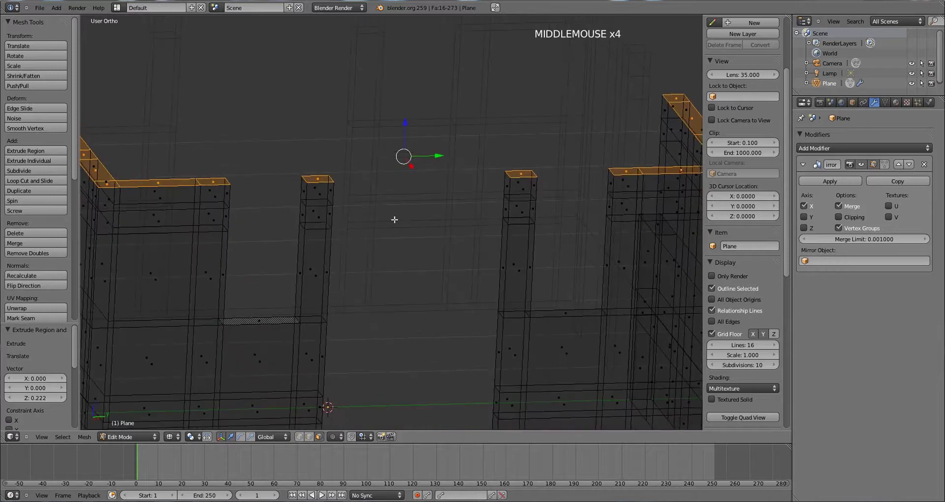
pyautogui.scroll(-2, 456, 228)
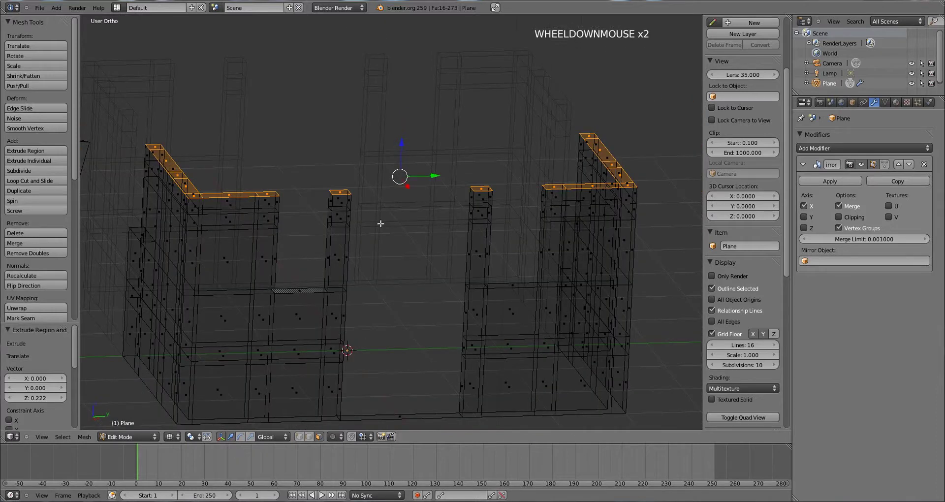
pyautogui.press('z')
pyautogui.moveTo(450, 234); pyautogui.dragTo(465, 228, button='middle')
pyautogui.scroll(1, 468, 227)
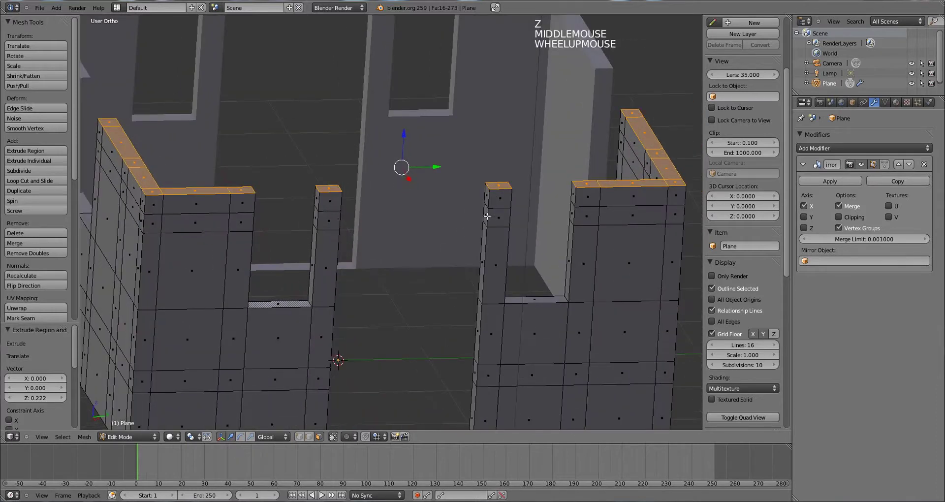
pyautogui.moveTo(371, 224); pyautogui.dragTo(481, 222, button='middle')
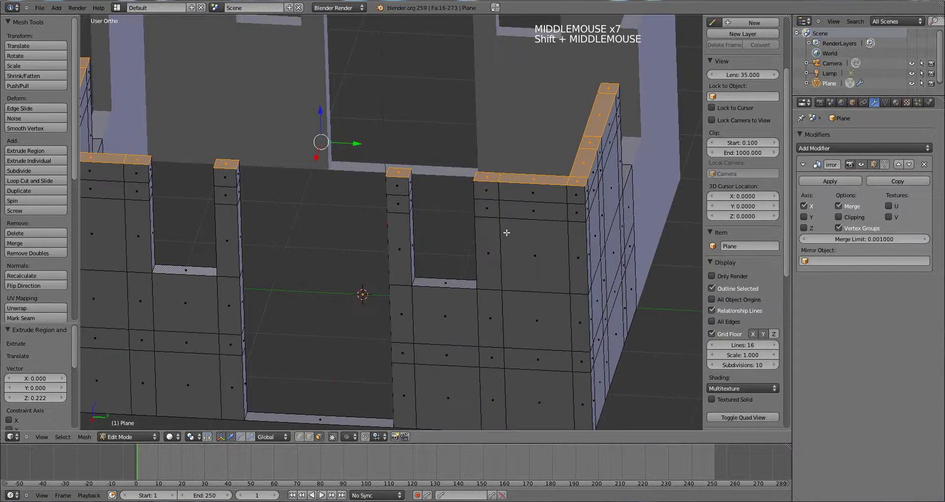
# Step: Check the Mesh category of the add-on preferences for LoopTools and close the preferences
pyautogui.click(39, 8)
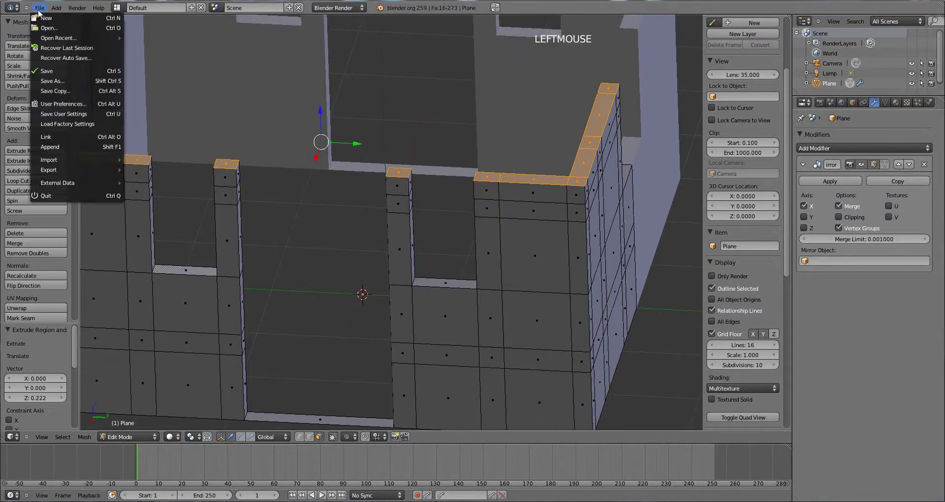
pyautogui.click(67, 103)
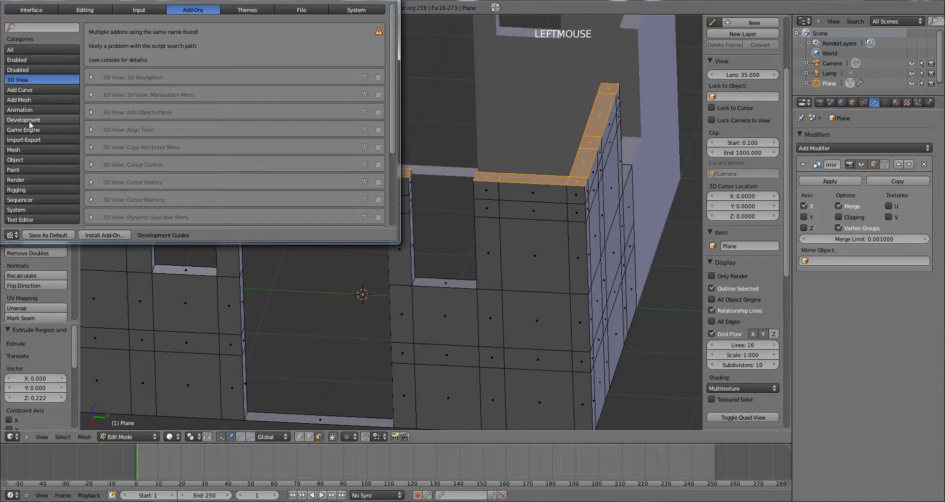
pyautogui.click(19, 149)
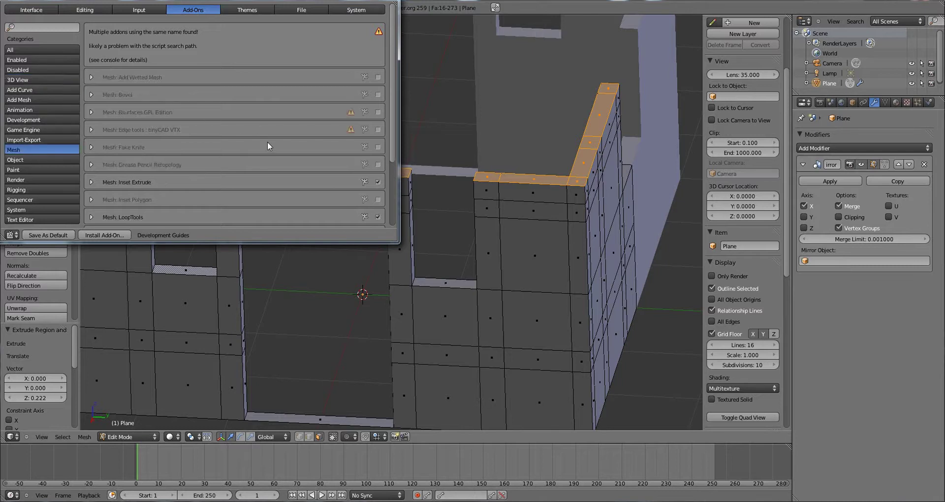
pyautogui.scroll(-1, 271, 148)
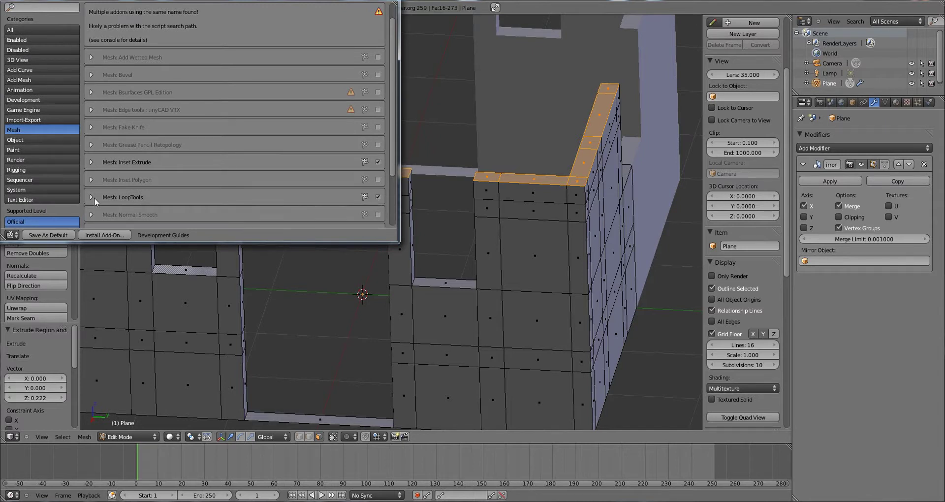
pyautogui.click(386, 2)
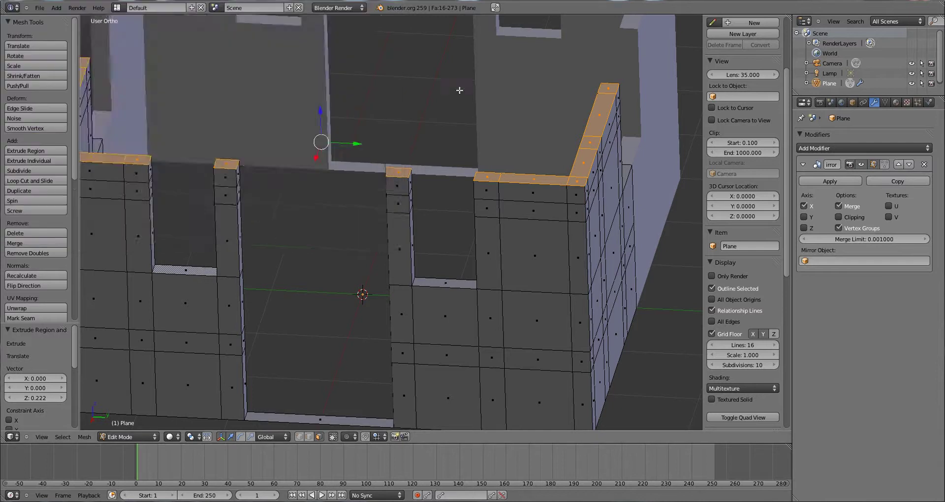
# Step: Delete the two facing end faces of the topmost beam layer across the window gap on the door's positive Y side
pyautogui.moveTo(556, 199); pyautogui.dragTo(512, 210, button='middle')
pyautogui.scroll(1, 509, 219)
pyautogui.rightClick(506, 223)
pyautogui.rightClick(506, 224)
pyautogui.rightClick(513, 211)
pyautogui.rightClick(514, 211)
pyautogui.keyDown('shift'); pyautogui.rightClick(444, 195); pyautogui.keyUp('shift')
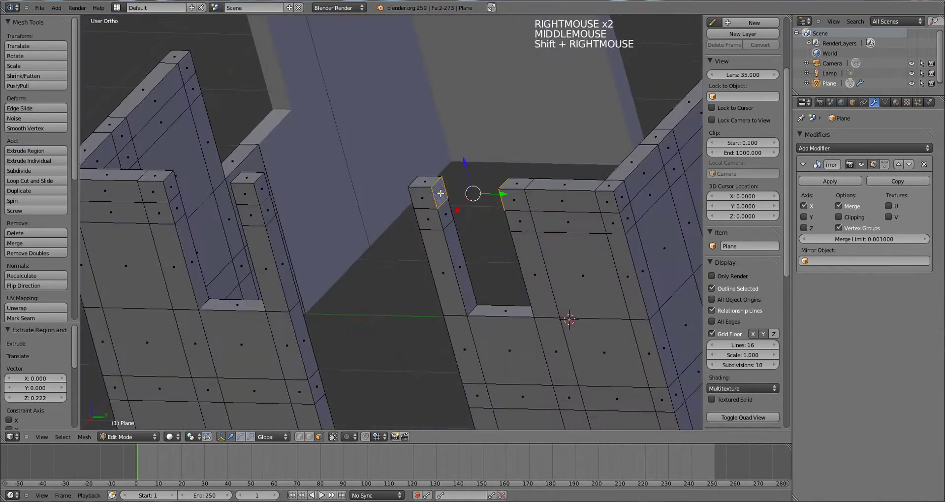
pyautogui.moveTo(443, 195); pyautogui.dragTo(539, 221, button='middle')
pyautogui.press('x')
pyautogui.click(519, 210)
# Step: Select the open edge loops on both sides of this window gap and join them with the LoopTools Bridge command
pyautogui.hotkey('ctrl', 'Tab')
pyautogui.click(500, 211)
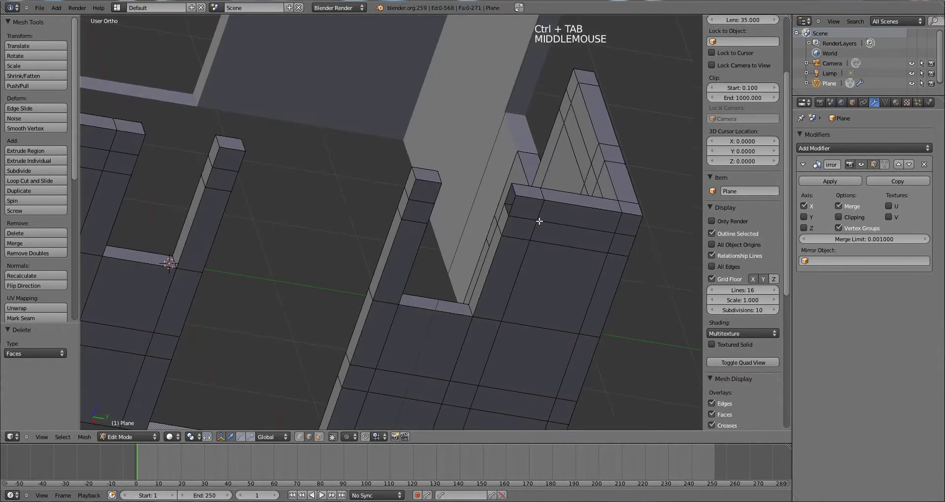
pyautogui.keyDown('alt'); pyautogui.rightClick(511, 207); pyautogui.keyUp('alt')
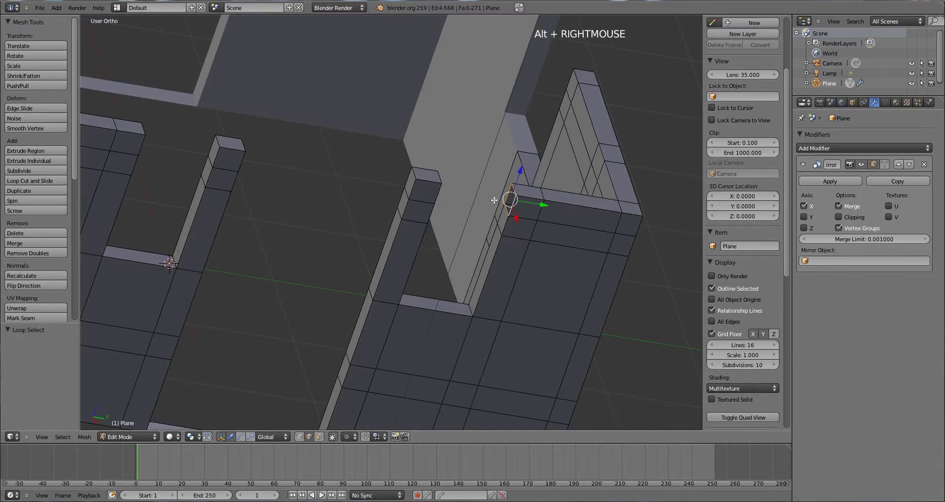
pyautogui.moveTo(513, 196); pyautogui.dragTo(455, 203, button='middle')
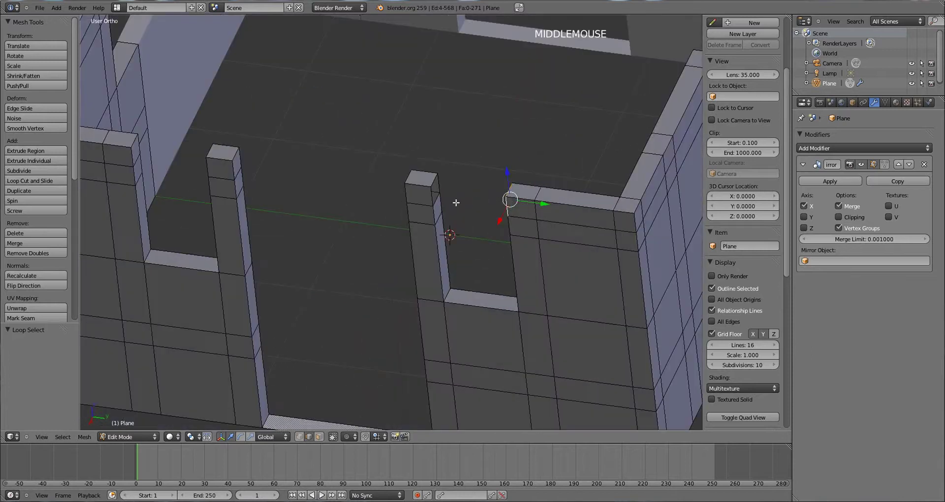
pyautogui.keyDown('alt'); pyautogui.keyDown('shift'); pyautogui.rightClick(441, 183); pyautogui.keyUp('shift'); pyautogui.keyUp('alt')
pyautogui.moveTo(441, 184); pyautogui.dragTo(477, 235, button='middle')
pyautogui.scroll(3, 439, 220)
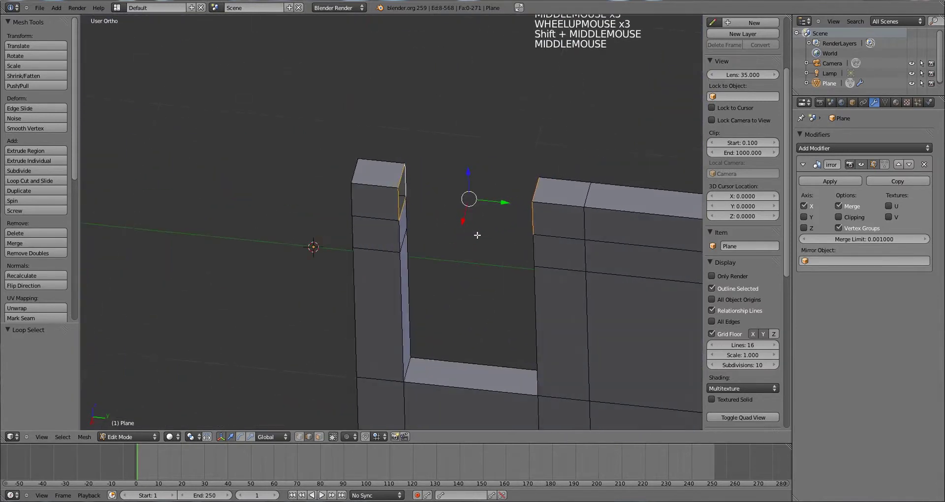
pyautogui.press('w')
pyautogui.moveTo(481, 122)
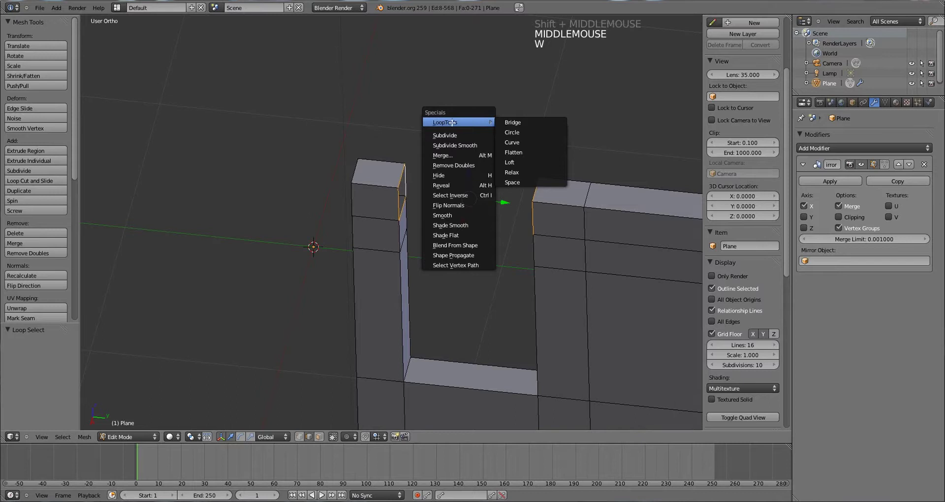
pyautogui.click(514, 122)
pyautogui.scroll(-2, 514, 123)
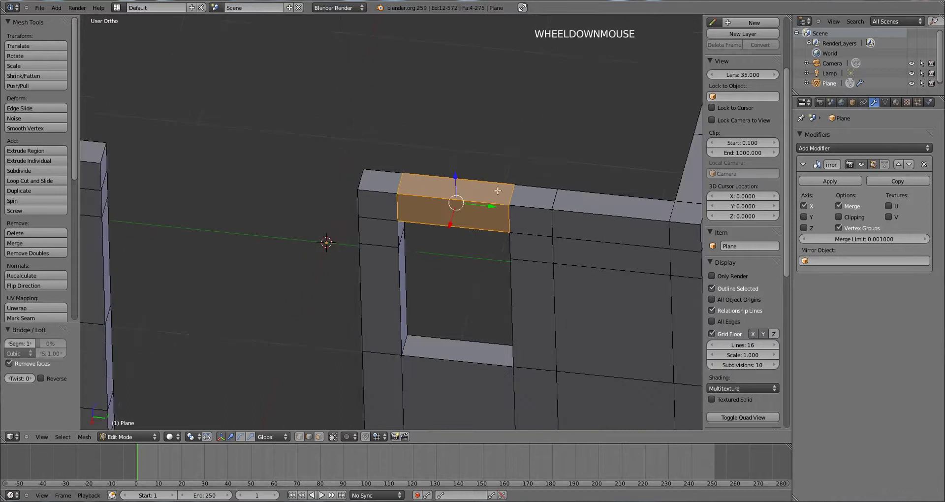
# Step: Delete the two facing end faces of the topmost beam layer across the window gap on the door's negative Y side
pyautogui.moveTo(514, 123); pyautogui.dragTo(492, 232, button='middle')
pyautogui.scroll(-2, 493, 187)
pyautogui.scroll(1, 386, 223)
pyautogui.scroll(-2, 414, 227)
pyautogui.scroll(-1, 415, 227)
pyautogui.scroll(4, 492, 232)
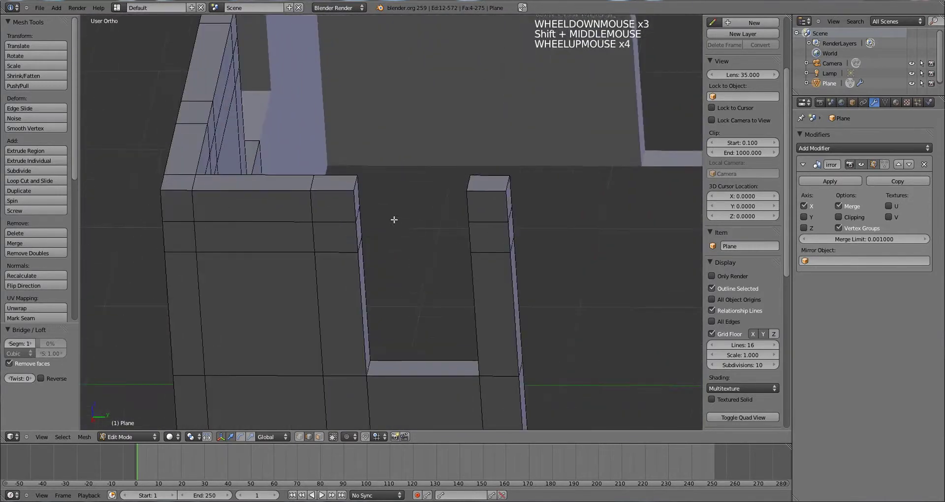
pyautogui.hotkey('ctrl', 'Tab')
pyautogui.click(365, 230)
pyautogui.moveTo(365, 230); pyautogui.dragTo(454, 207, button='middle')
pyautogui.rightClick(364, 194)
pyautogui.keyDown('shift'); pyautogui.rightClick(473, 198); pyautogui.keyUp('shift')
pyautogui.press('x')
pyautogui.click(471, 198)
# Step: Bridge the two open edge loops across the negative Y window gap with LoopTools to form its lintel
pyautogui.hotkey('ctrl', 'Tab')
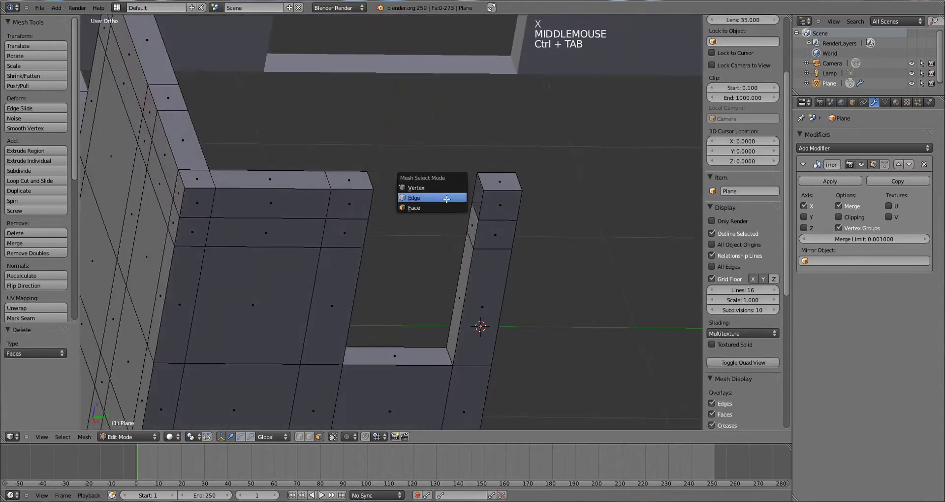
pyautogui.click(448, 197)
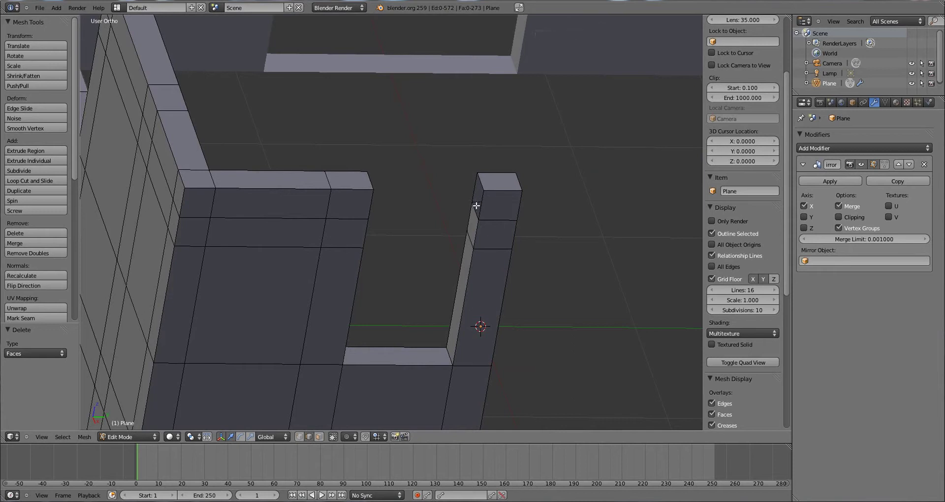
pyautogui.keyDown('alt'); pyautogui.rightClick(478, 205); pyautogui.keyUp('alt')
pyautogui.keyDown('alt'); pyautogui.rightClick(481, 199); pyautogui.keyUp('alt')
pyautogui.moveTo(481, 199)
pyautogui.mouseDown(button='middle')
pyautogui.moveTo(430, 222)
pyautogui.moveTo(392, 213)
pyautogui.moveTo(399, 197)
pyautogui.moveTo(509, 203)
pyautogui.moveTo(486, 202)
pyautogui.mouseUp(button='middle')
pyautogui.keyDown('alt'); pyautogui.keyDown('shift'); pyautogui.rightClick(391, 183); pyautogui.keyUp('shift'); pyautogui.keyUp('alt')
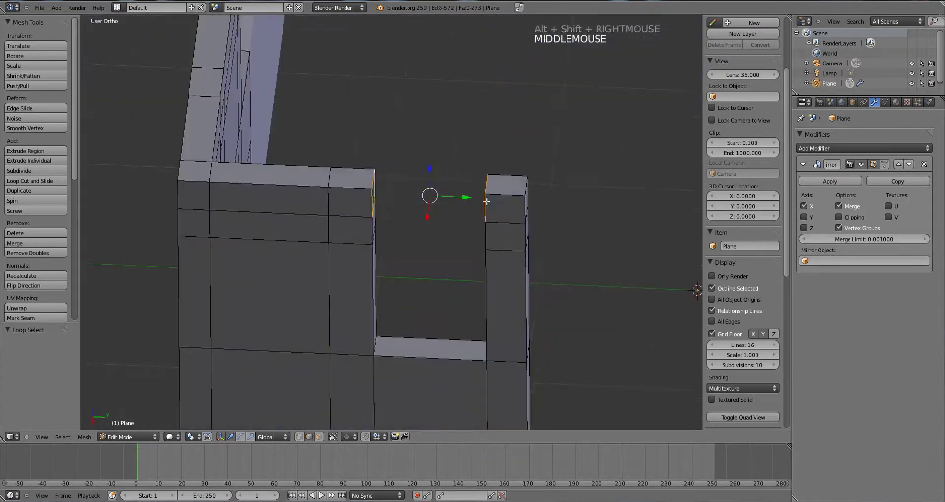
pyautogui.press('w')
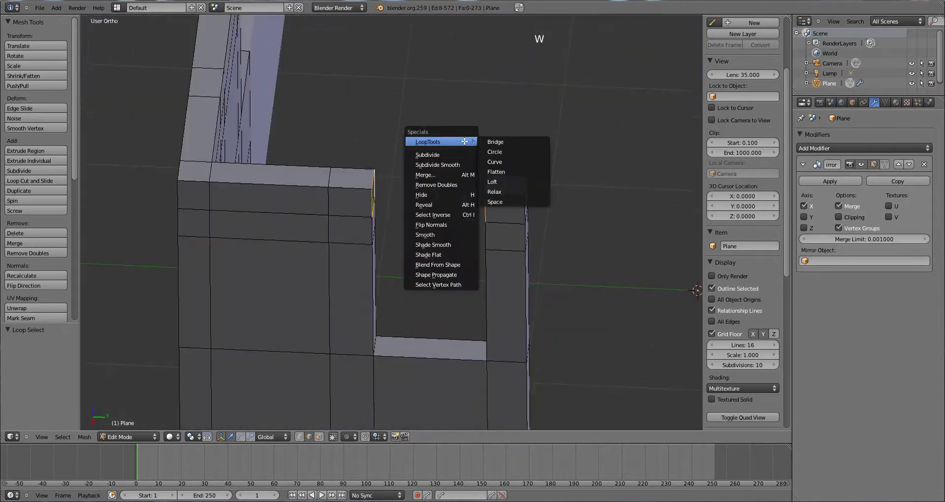
pyautogui.click(495, 142)
# Step: Select the top beam end faces beside the central gaps in both side walls and extrude them to the mirror plane
pyautogui.scroll(-7, 502, 228)
pyautogui.moveTo(502, 228); pyautogui.dragTo(266, 235, button='middle')
pyautogui.scroll(1, 335, 235)
pyautogui.scroll(1, 336, 235)
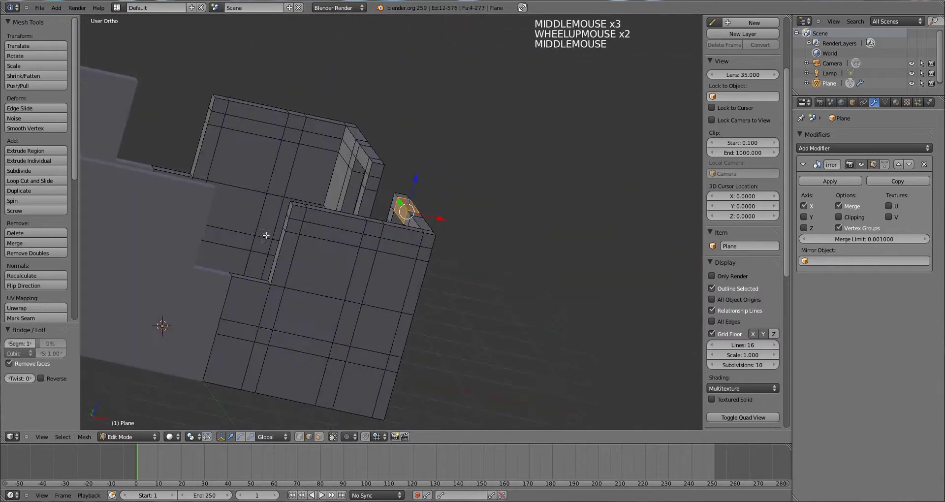
pyautogui.moveTo(200, 250); pyautogui.dragTo(336, 236, button='middle')
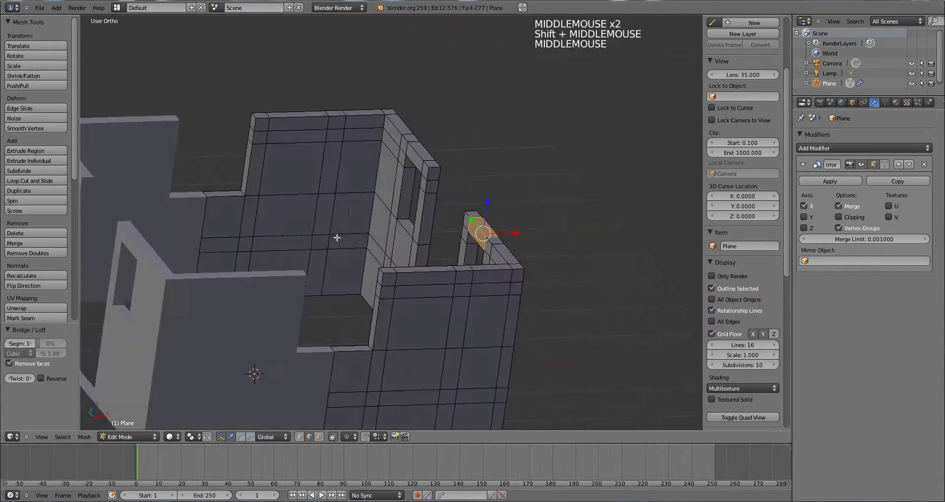
pyautogui.hotkey('ctrl', 'Tab')
pyautogui.click(300, 243)
pyautogui.rightClick(251, 120)
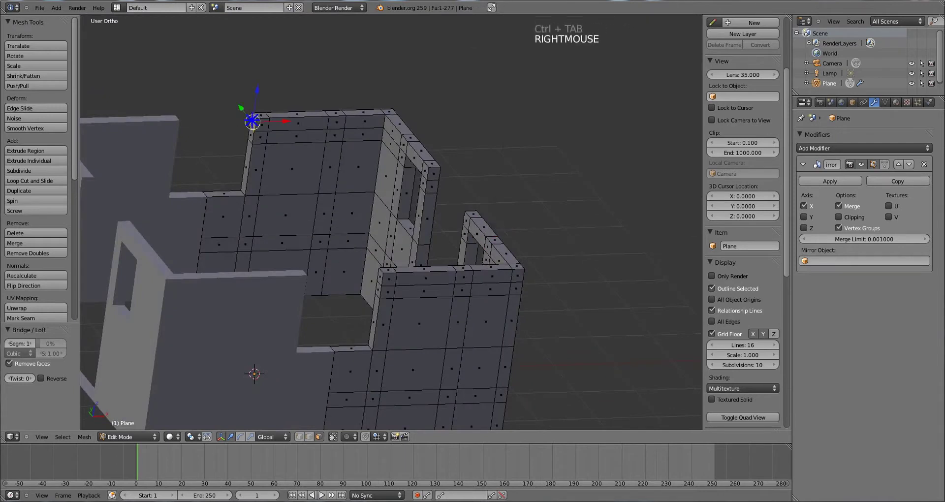
pyautogui.keyDown('shift'); pyautogui.rightClick(379, 282); pyautogui.keyUp('shift')
pyautogui.moveTo(379, 278); pyautogui.dragTo(385, 284, button='middle')
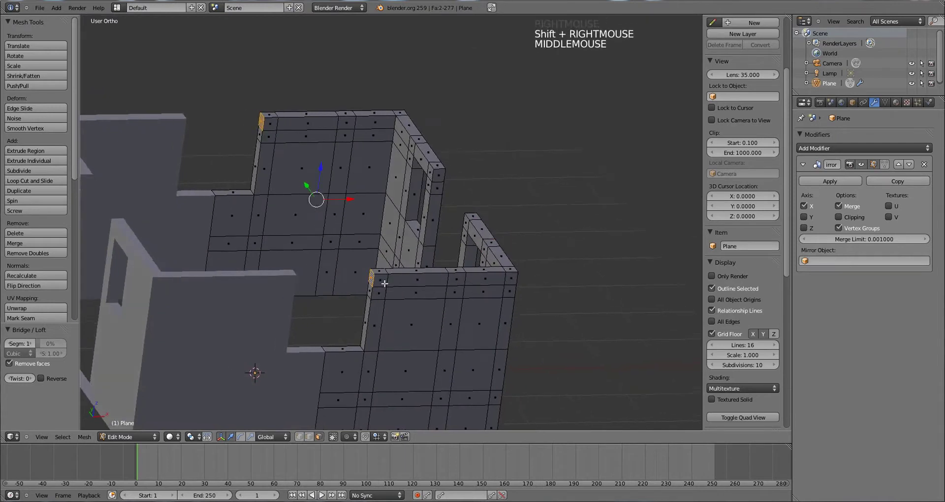
pyautogui.press('e')
pyautogui.press('e')
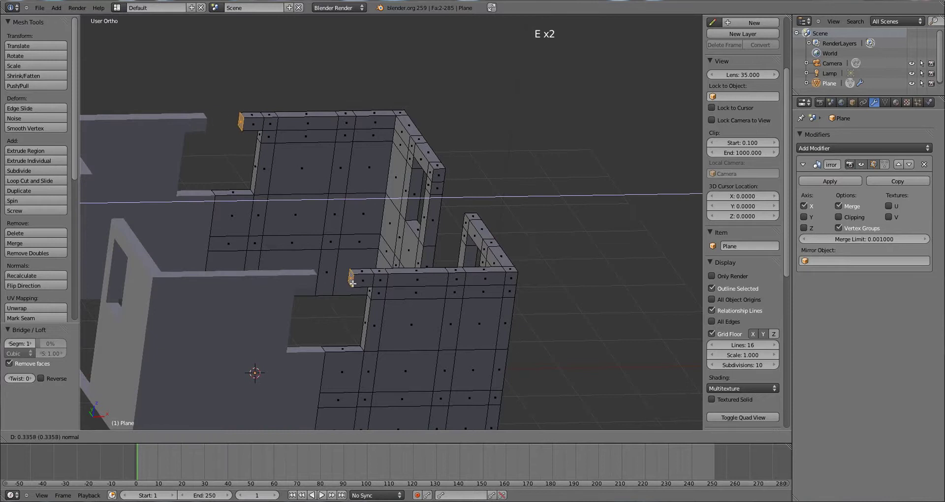
pyautogui.click(336, 285)
# Step: Delete the two extruded beam end faces at the mirror plane and enable Clipping in the Mirror modifier
pyautogui.scroll(4, 336, 285)
pyautogui.keyDown('shift'); pyautogui.scroll(1, 340, 288); pyautogui.keyUp('shift')
pyautogui.keyDown('shift'); pyautogui.moveTo(340, 288); pyautogui.dragTo(366, 271, button='middle'); pyautogui.keyUp('shift')
pyautogui.scroll(-3, 374, 295)
pyautogui.press('x')
pyautogui.click(364, 270)
pyautogui.click(839, 217)
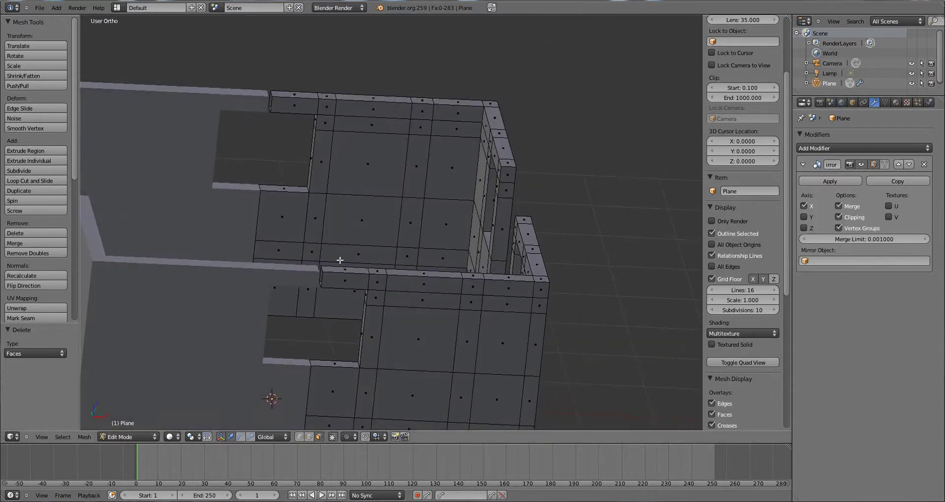
# Step: Select the open beam-end vertices of both side walls and move them along X onto the mirror plane
pyautogui.moveTo(340, 262); pyautogui.dragTo(338, 196, button='middle')
pyautogui.hotkey('ctrl', 'Tab')
pyautogui.click(317, 250)
pyautogui.scroll(-3, 317, 249)
pyautogui.scroll(1, 359, 194)
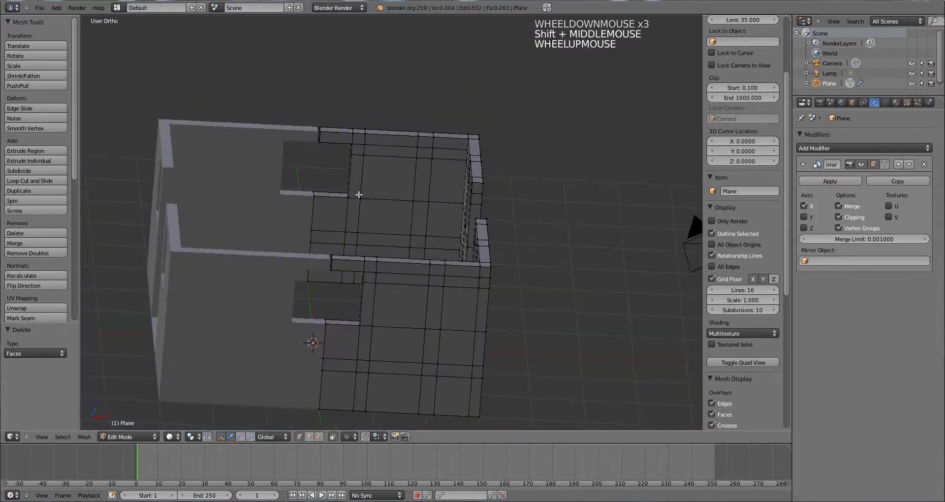
pyautogui.press('b')
pyautogui.moveTo(307, 119)
pyautogui.mouseDown()
pyautogui.moveTo(323, 135)
pyautogui.moveTo(350, 140)
pyautogui.moveTo(349, 191)
pyautogui.mouseUp()
pyautogui.moveTo(348, 276); pyautogui.dragTo(345, 308, button='middle')
pyautogui.press('b')
pyautogui.moveTo(319, 299); pyautogui.dragTo(334, 333)
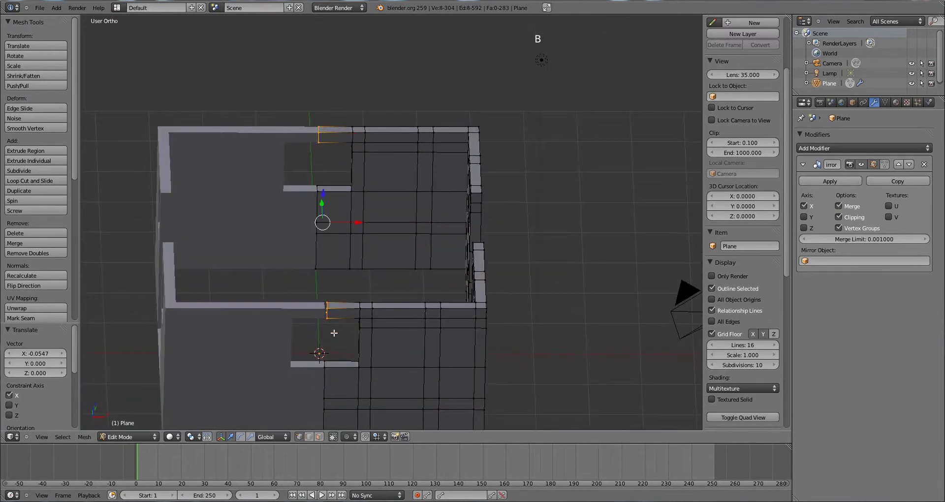
pyautogui.moveTo(360, 224); pyautogui.dragTo(394, 221)
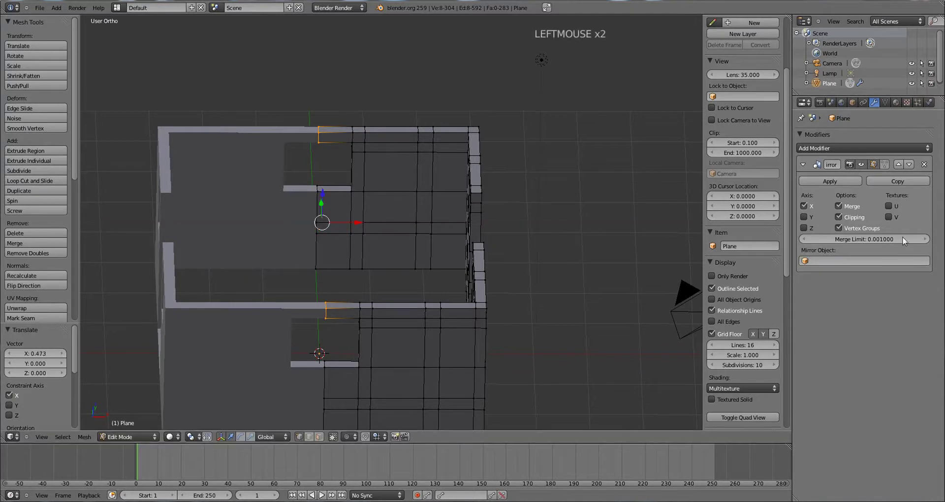
# Step: Delete the two facing end faces of the topmost beam layer on either side of the door opening
pyautogui.scroll(1, 356, 312)
pyautogui.scroll(-2, 357, 313)
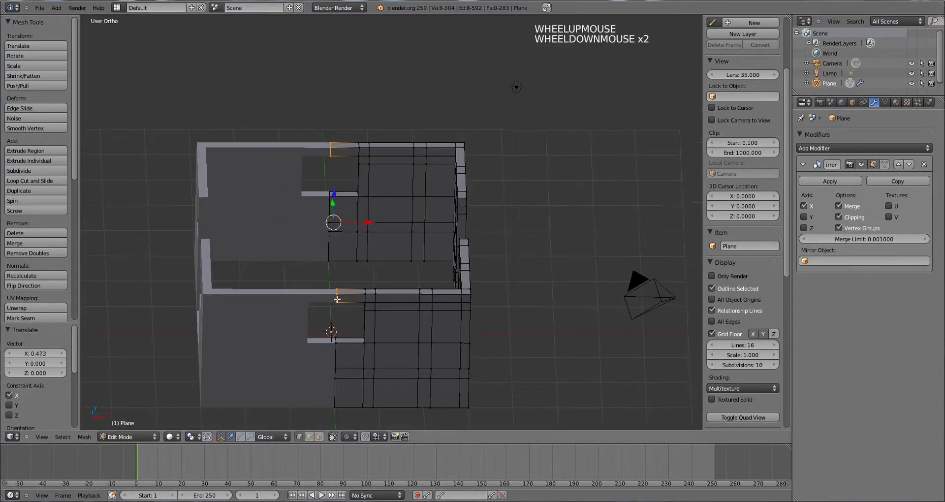
pyautogui.moveTo(506, 297); pyautogui.dragTo(388, 272, button='middle')
pyautogui.scroll(2, 344, 315)
pyautogui.scroll(3, 348, 293)
pyautogui.keyDown('shift'); pyautogui.moveTo(348, 294); pyautogui.dragTo(453, 228, button='middle'); pyautogui.keyUp('shift')
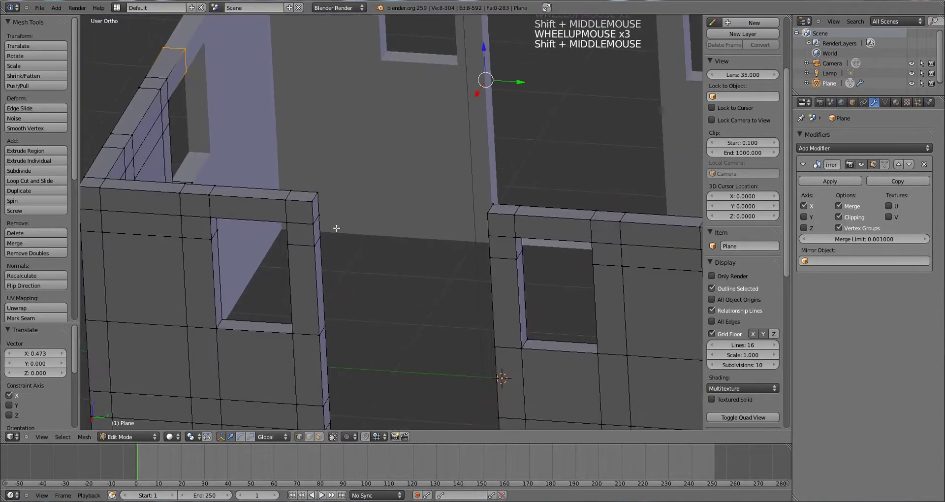
pyautogui.scroll(1, 468, 222)
pyautogui.hotkey('ctrl', 'Tab')
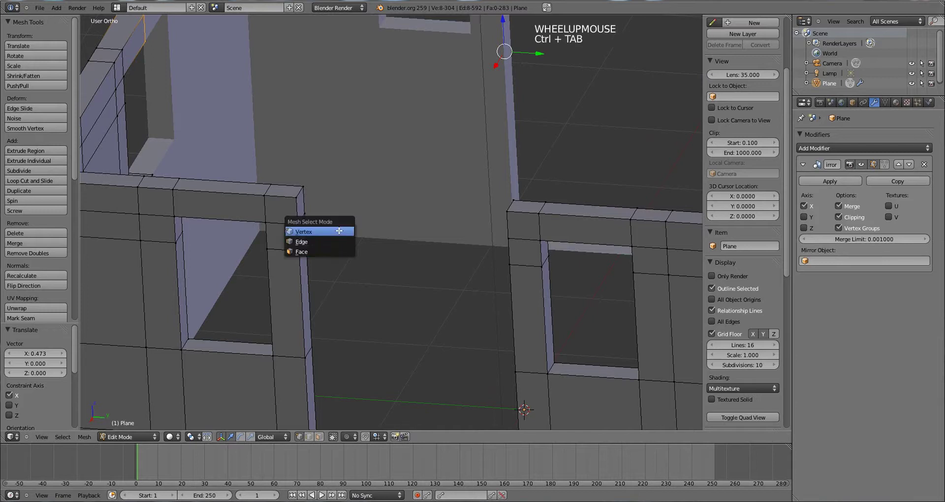
pyautogui.click(327, 254)
pyautogui.rightClick(300, 205)
pyautogui.moveTo(299, 205); pyautogui.dragTo(401, 220, button='middle')
pyautogui.keyDown('shift'); pyautogui.rightClick(492, 207); pyautogui.keyUp('shift')
pyautogui.press('x')
pyautogui.click(449, 230)
# Step: Select the open edge loops on both sides of the door opening and join them with the LoopTools Bridge command
pyautogui.hotkey('ctrl', 'Tab')
pyautogui.click(495, 218)
pyautogui.keyDown('alt'); pyautogui.rightClick(499, 215); pyautogui.keyUp('alt')
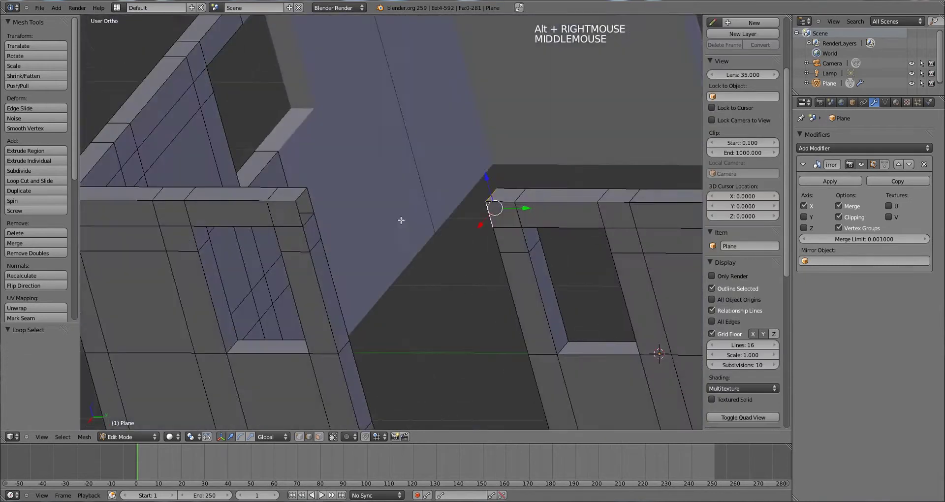
pyautogui.keyDown('alt'); pyautogui.keyDown('shift'); pyautogui.rightClick(310, 205); pyautogui.keyUp('shift'); pyautogui.keyUp('alt')
pyautogui.moveTo(306, 205); pyautogui.dragTo(445, 219, button='middle')
pyautogui.press('w')
pyautogui.click(498, 225)
# Step: Switch the mesh to vertex selection and wireframe display
pyautogui.scroll(-4, 501, 226)
pyautogui.scroll(-2, 498, 226)
pyautogui.scroll(1, 498, 232)
pyautogui.moveTo(350, 220); pyautogui.dragTo(446, 267, button='middle')
pyautogui.hotkey('ctrl', 'Tab')
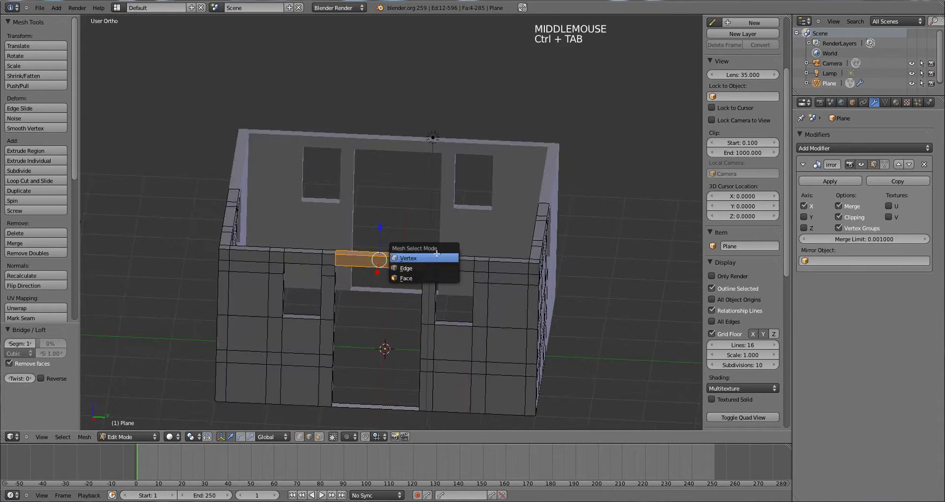
pyautogui.click(433, 259)
pyautogui.press('z')
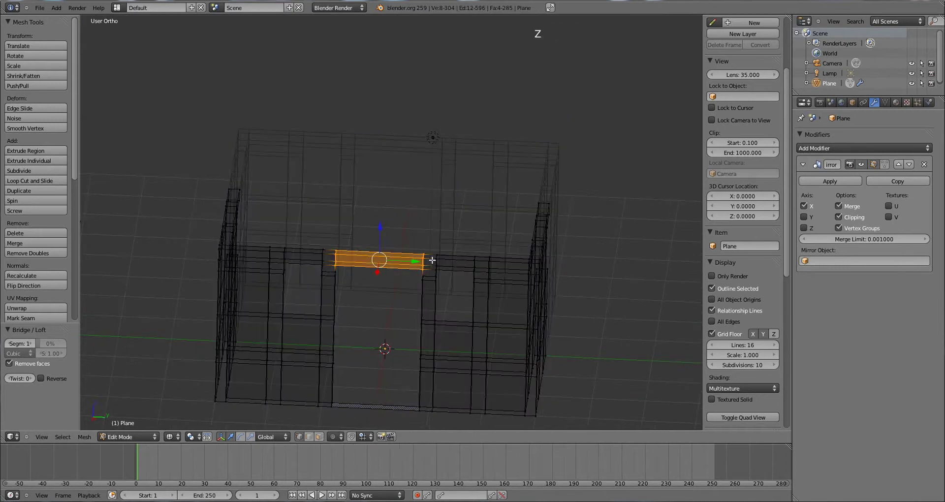
# Step: Box-select the entire top row of wall vertices in the right side view and extrude it upward about 0.685
pyautogui.press('KP_1')
pyautogui.scroll(-5, 441, 258)
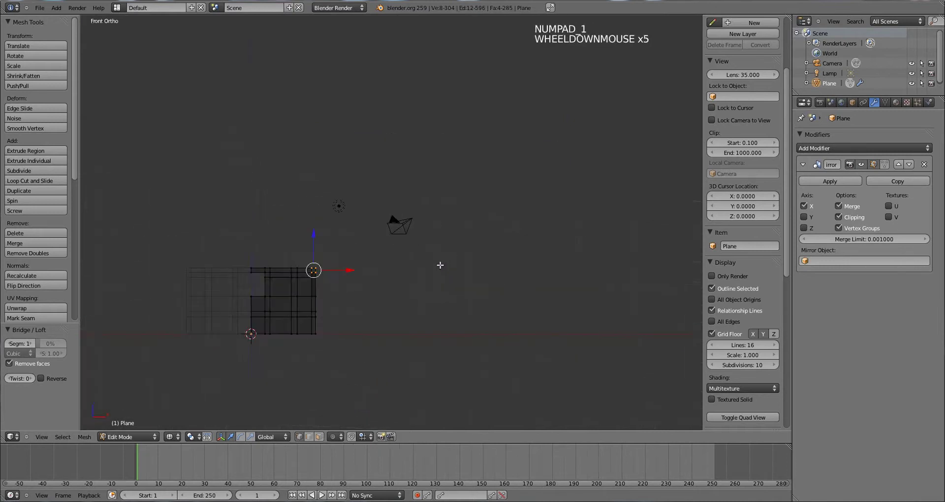
pyautogui.keyDown('shift'); pyautogui.moveTo(325, 285); pyautogui.dragTo(568, 254, button='middle'); pyautogui.keyUp('shift')
pyautogui.scroll(3, 477, 271)
pyautogui.press('KP_3')
pyautogui.scroll(3, 530, 234)
pyautogui.keyDown('shift'); pyautogui.scroll(1, 529, 235); pyautogui.keyUp('shift')
pyautogui.press('a')
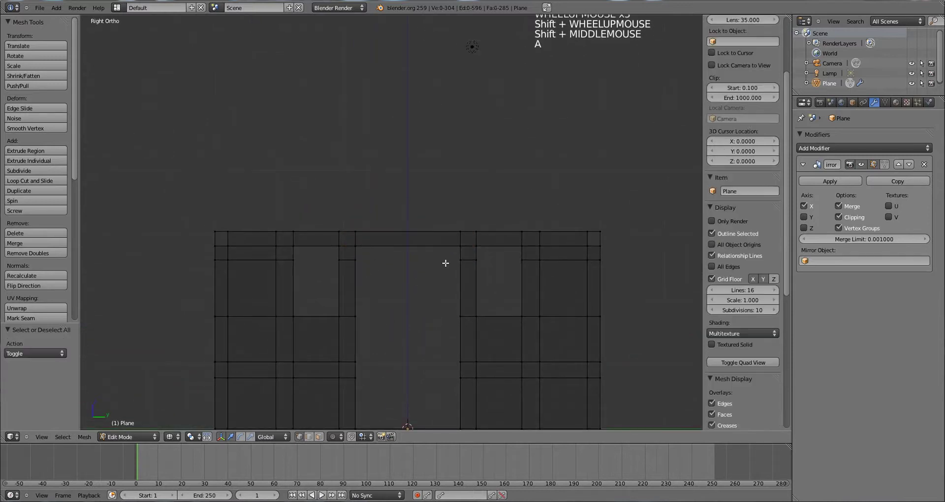
pyautogui.moveTo(175, 207); pyautogui.dragTo(640, 238)
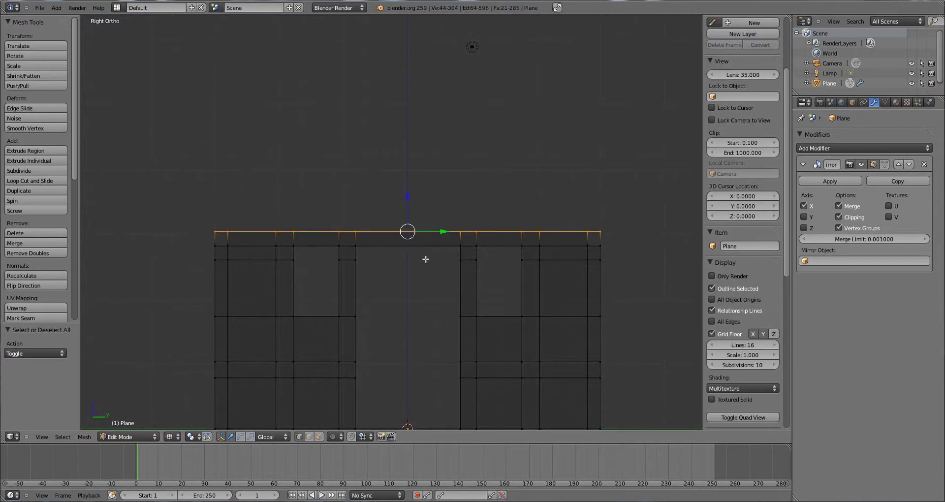
pyautogui.moveTo(426, 259); pyautogui.dragTo(434, 277, button='middle')
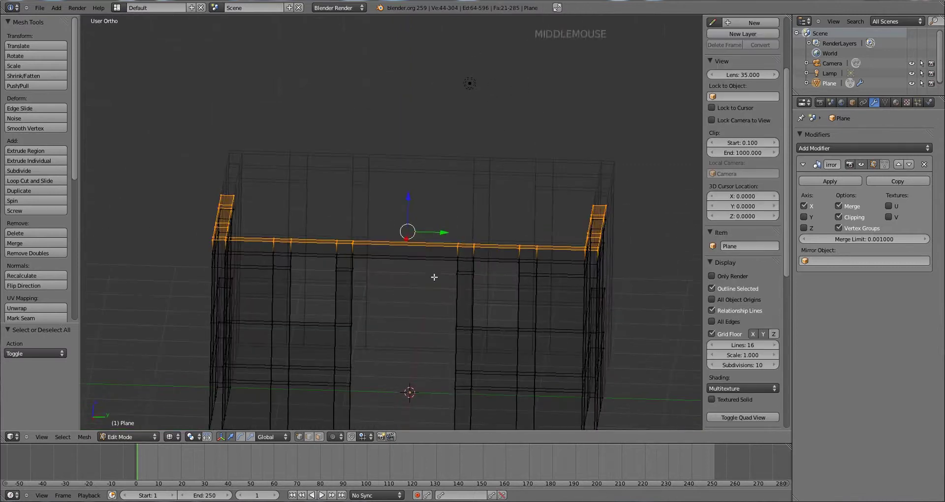
pyautogui.press('e')
pyautogui.press('e')
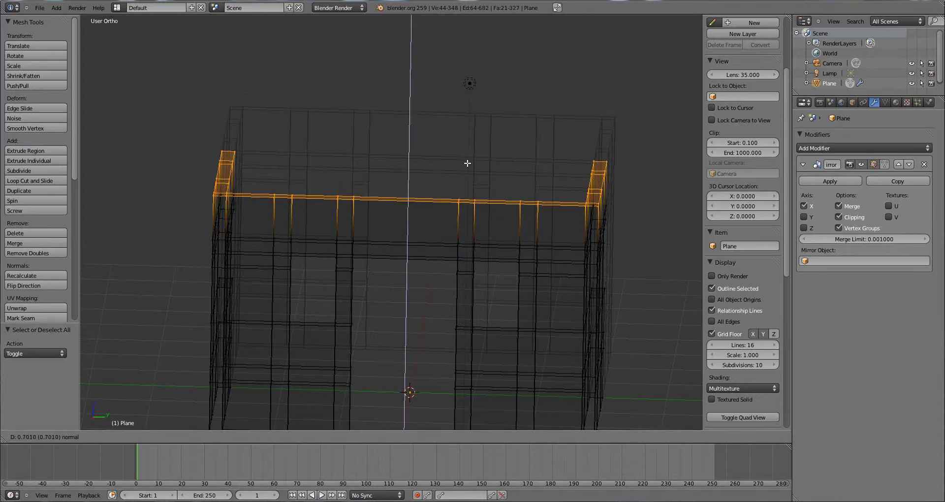
pyautogui.click(469, 167)
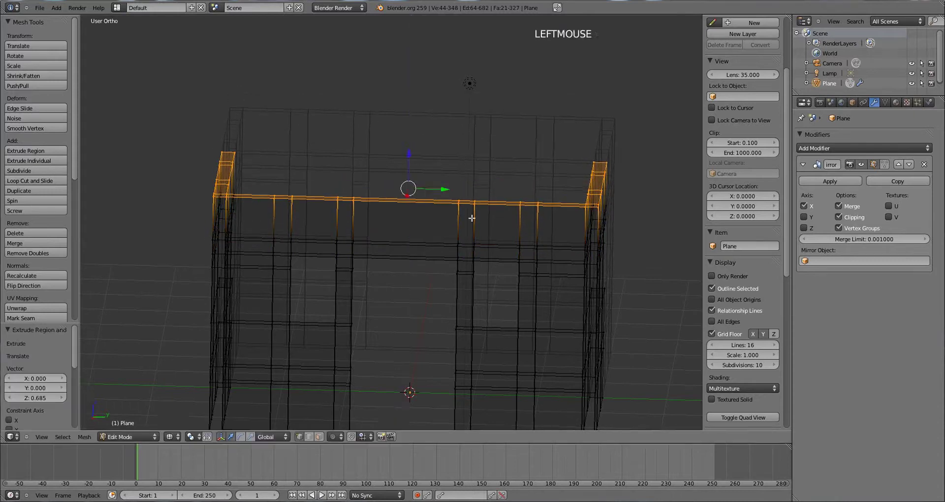
# Step: Snap the 3D cursor to the positive Y wall's top outer vertex at the mirror plane, and switch to face selection
pyautogui.scroll(-3, 473, 215)
pyautogui.moveTo(473, 215); pyautogui.dragTo(456, 250, button='middle')
pyautogui.scroll(3, 502, 226)
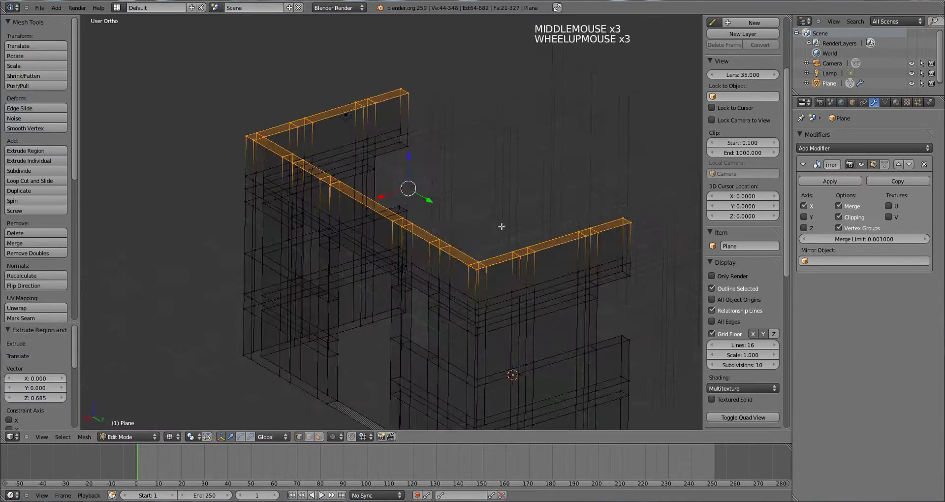
pyautogui.moveTo(503, 226); pyautogui.dragTo(520, 264, button='middle')
pyautogui.scroll(-3, 480, 240)
pyautogui.scroll(1, 495, 249)
pyautogui.scroll(1, 522, 265)
pyautogui.scroll(1, 521, 265)
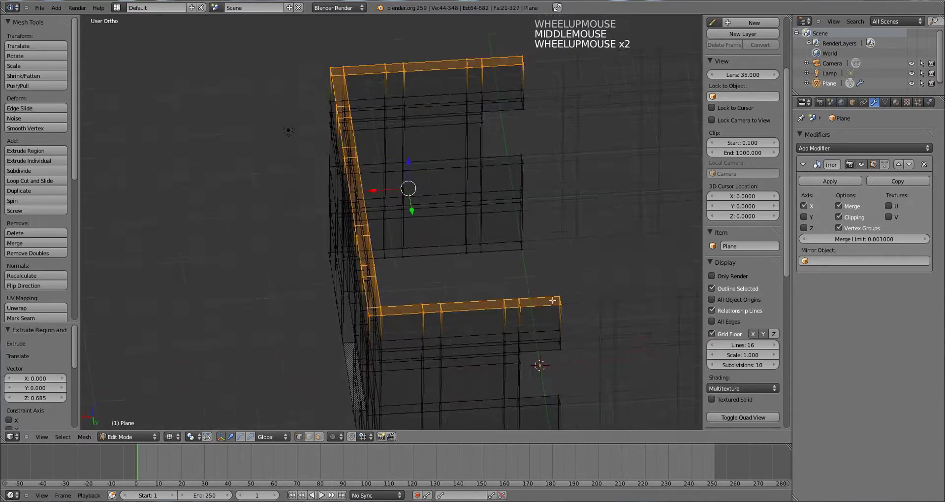
pyautogui.scroll(-3, 526, 281)
pyautogui.scroll(3, 544, 289)
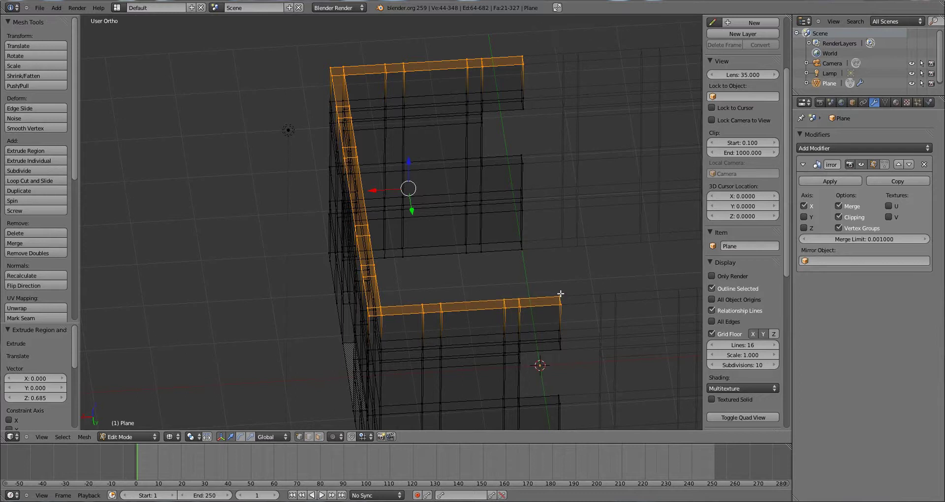
pyautogui.rightClick(562, 296)
pyautogui.hotkey('shift', 's')
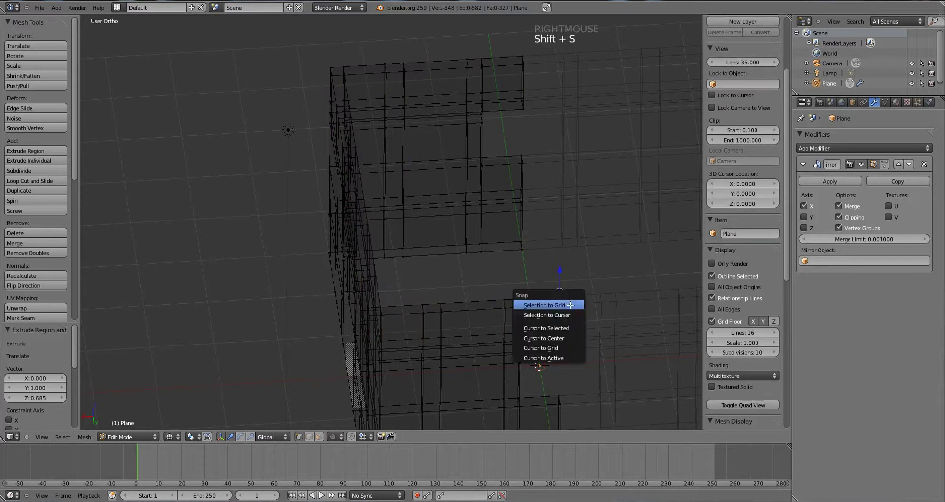
pyautogui.click(576, 327)
pyautogui.moveTo(575, 327)
pyautogui.mouseDown(button='middle')
pyautogui.moveTo(542, 340)
pyautogui.moveTo(570, 332)
pyautogui.mouseUp(button='middle')
pyautogui.hotkey('ctrl', 'Tab')
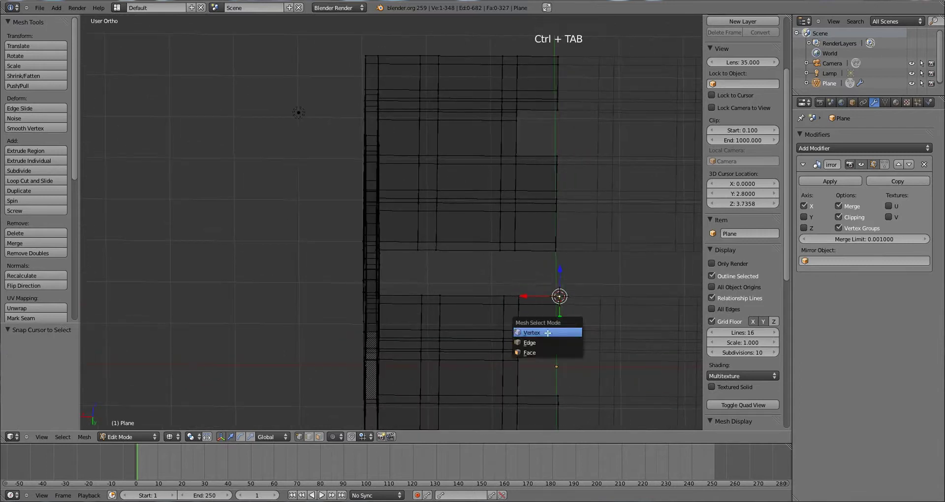
pyautogui.click(543, 350)
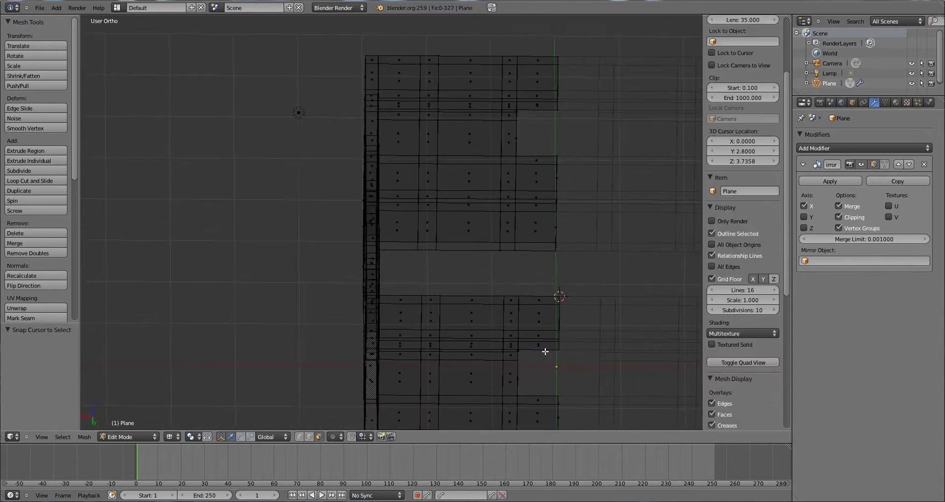
# Step: Select the top faces one by one along the positive Y wall and around the corner onto the door wall
pyautogui.moveTo(544, 349); pyautogui.dragTo(494, 291, button='middle')
pyautogui.scroll(-2, 557, 255)
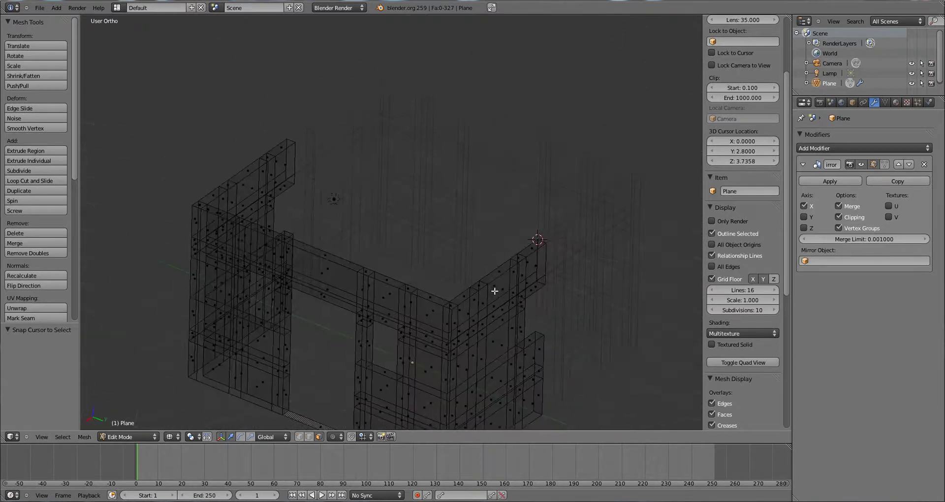
pyautogui.rightClick(531, 252)
pyautogui.keyDown('shift'); pyautogui.rightClick(514, 261); pyautogui.keyUp('shift')
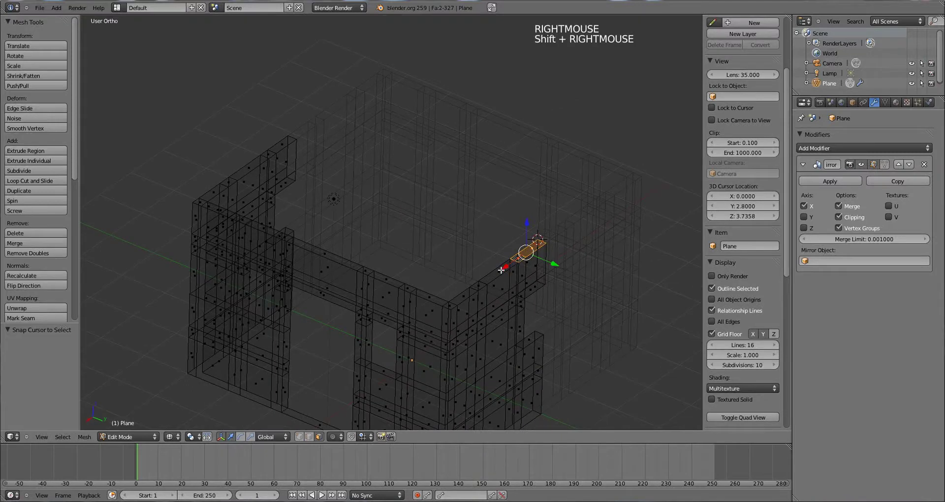
pyautogui.keyDown('shift'); pyautogui.rightClick(501, 270); pyautogui.keyUp('shift')
pyautogui.keyDown('shift'); pyautogui.rightClick(483, 284); pyautogui.keyUp('shift')
pyautogui.keyDown('shift'); pyautogui.rightClick(464, 295); pyautogui.keyUp('shift')
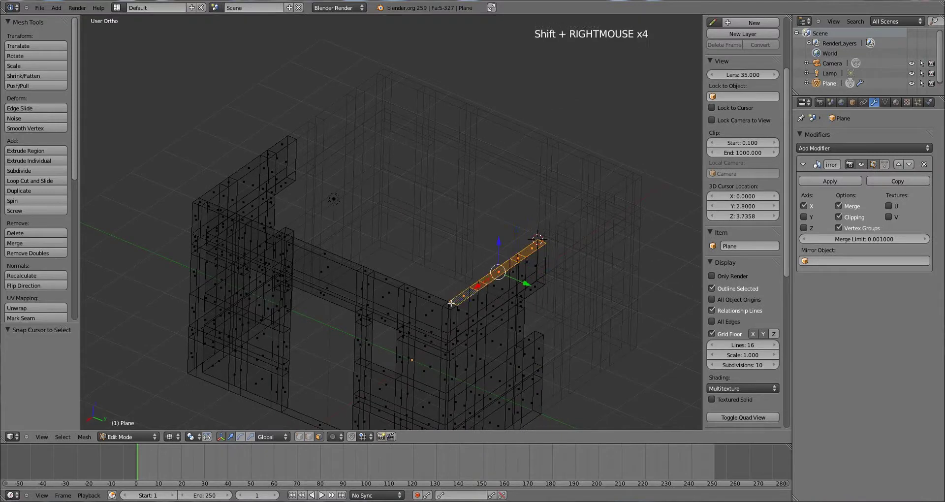
pyautogui.keyDown('shift'); pyautogui.rightClick(446, 296); pyautogui.keyUp('shift')
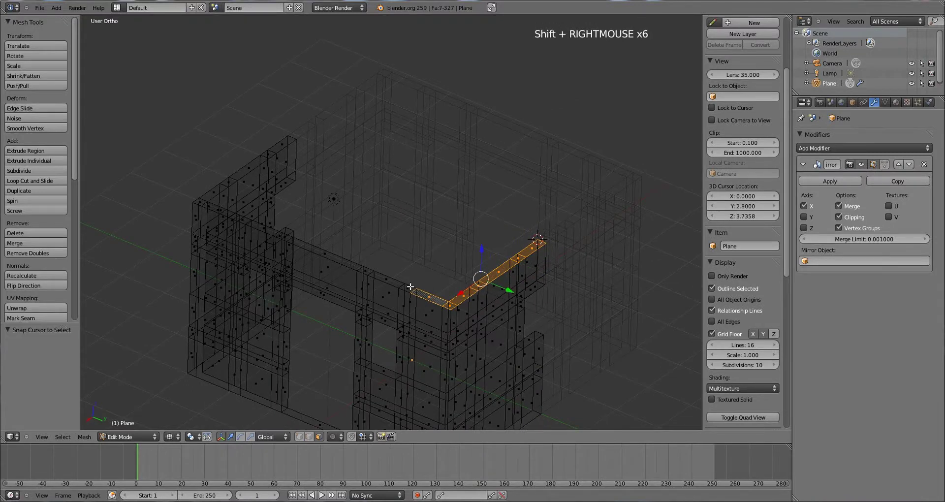
pyautogui.keyDown('shift'); pyautogui.moveTo(411, 287); pyautogui.dragTo(468, 306, button='middle'); pyautogui.keyUp('shift')
pyautogui.keyDown('shift'); pyautogui.rightClick(333, 284); pyautogui.keyUp('shift')
pyautogui.scroll(-2, 345, 290)
pyautogui.keyDown('shift'); pyautogui.moveTo(468, 305); pyautogui.dragTo(505, 319, button='middle'); pyautogui.keyUp('shift')
pyautogui.keyDown('shift'); pyautogui.rightClick(459, 315); pyautogui.keyUp('shift')
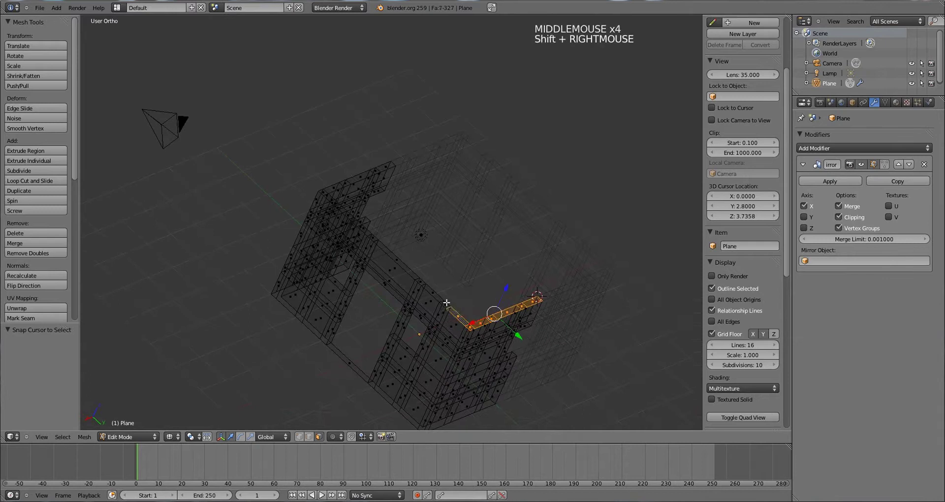
pyautogui.keyDown('shift'); pyautogui.rightClick(436, 294); pyautogui.keyUp('shift')
# Step: Extend the selection to all top faces of the walls by box-selecting the top row in the right side view
pyautogui.moveTo(419, 279); pyautogui.dragTo(405, 248, button='middle')
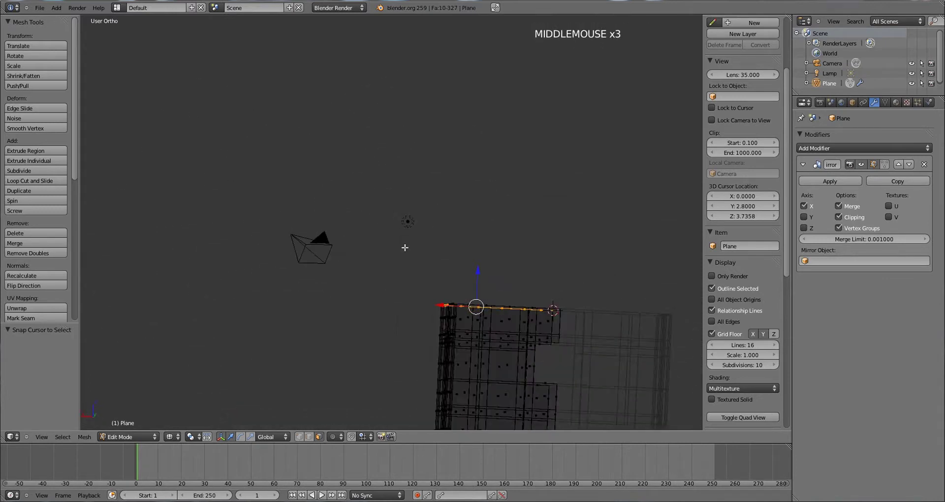
pyautogui.press('KP_1')
pyautogui.press('KP_3')
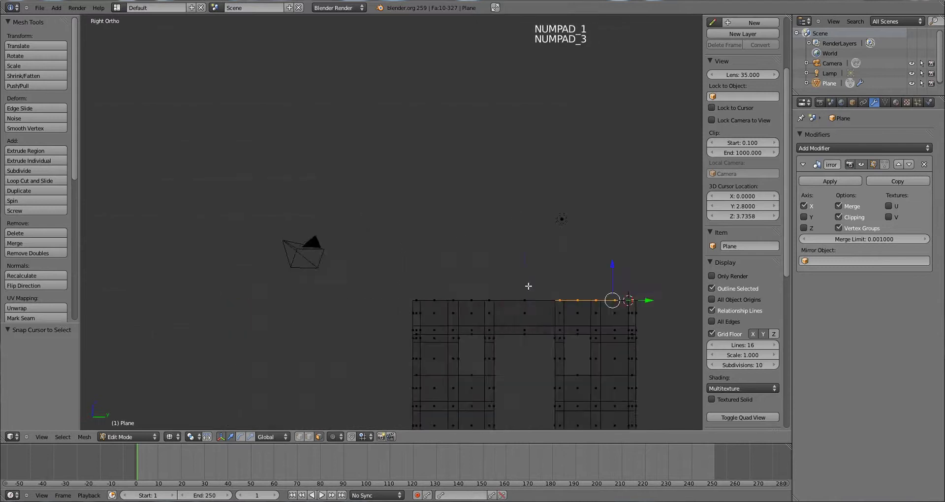
pyautogui.keyDown('shift'); pyautogui.moveTo(529, 286); pyautogui.dragTo(337, 253, button='middle'); pyautogui.keyUp('shift')
pyautogui.press('b')
pyautogui.moveTo(186, 239); pyautogui.dragTo(524, 268)
pyautogui.moveTo(523, 267); pyautogui.dragTo(490, 236, button='middle')
# Step: Examine the 3D cursor's position against the selected top faces at the mirror plane, from the front and up close
pyautogui.press('KP_1')
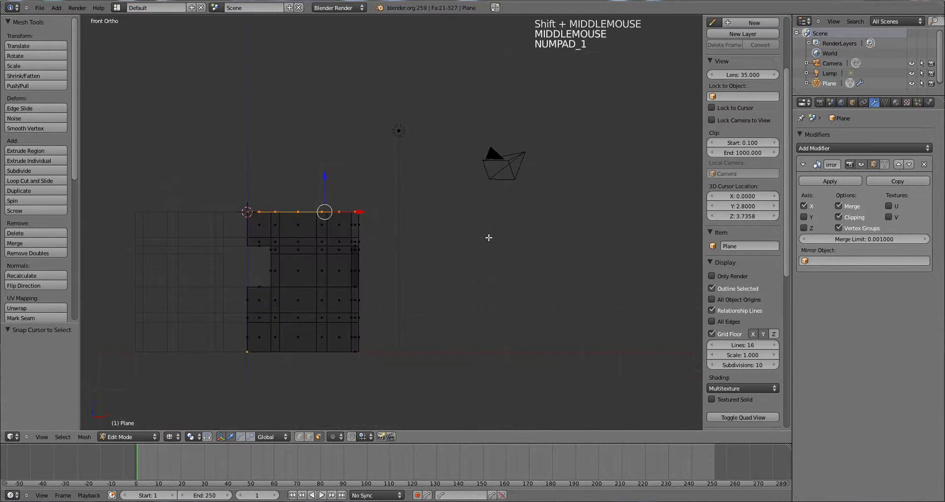
pyautogui.keyDown('shift'); pyautogui.moveTo(398, 242); pyautogui.dragTo(514, 250, button='middle'); pyautogui.keyUp('shift')
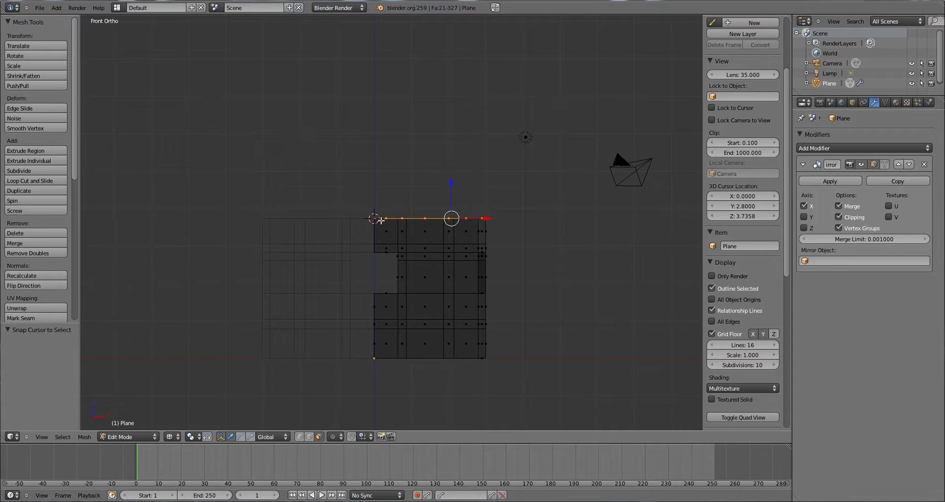
pyautogui.scroll(2, 376, 217)
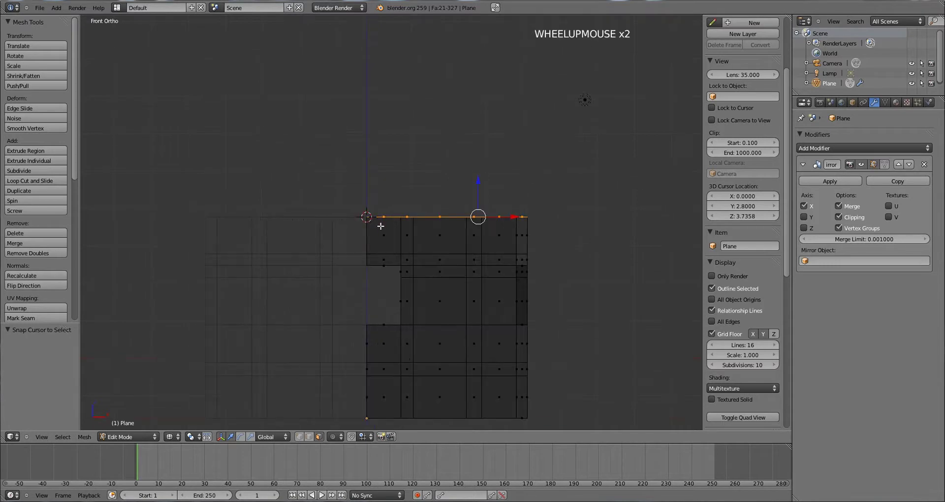
pyautogui.moveTo(380, 225); pyautogui.dragTo(375, 214, button='middle')
pyautogui.scroll(3, 375, 214)
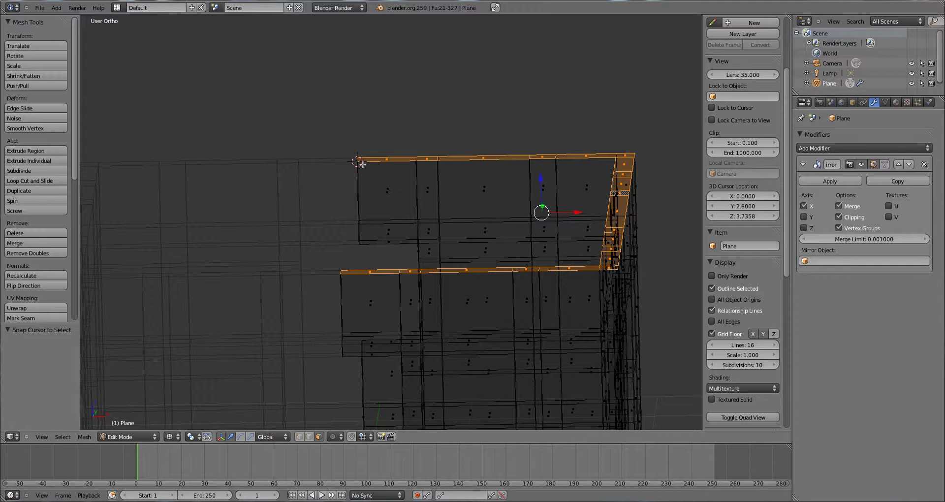
pyautogui.hotkey('shift', 's')
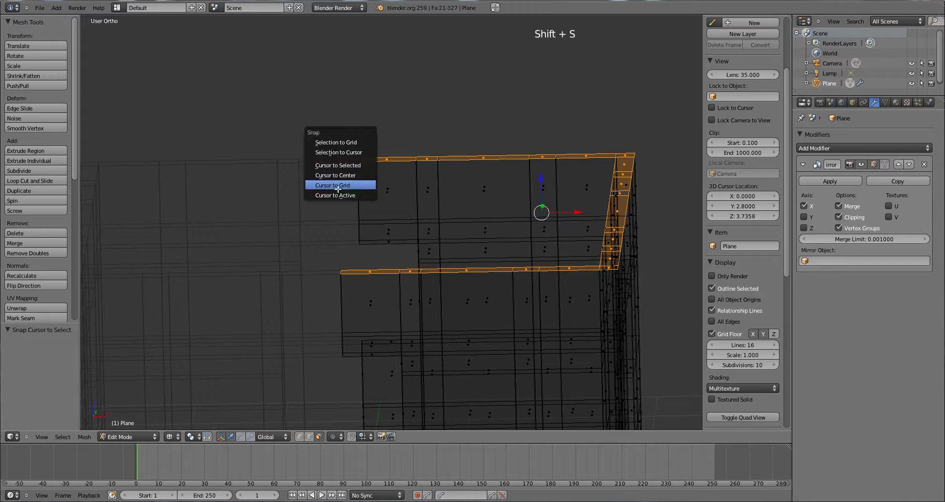
pyautogui.scroll(-1, 432, 154)
pyautogui.scroll(-1, 432, 154)
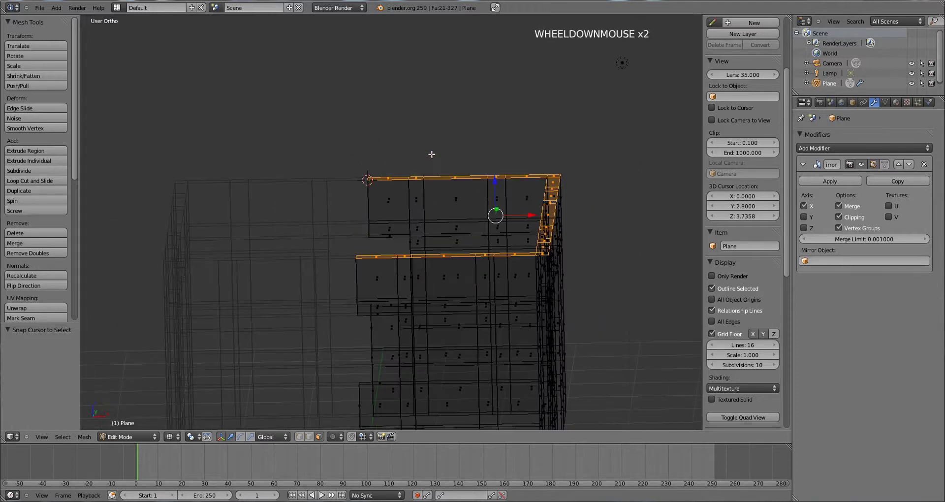
# Step: Spin the selected top faces around the 3D cursor in the front view, with the angle set to -90 degrees
pyautogui.press('KP_3')
pyautogui.press('KP_1')
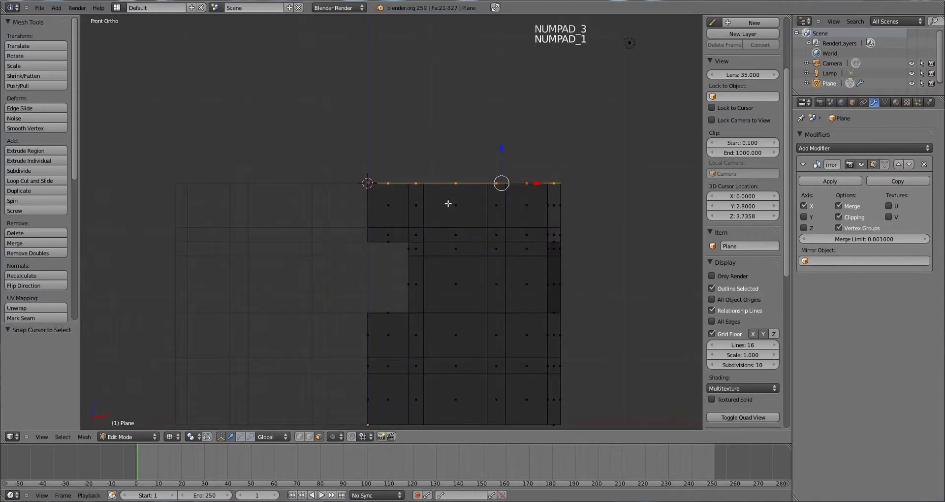
pyautogui.scroll(-2, 450, 188)
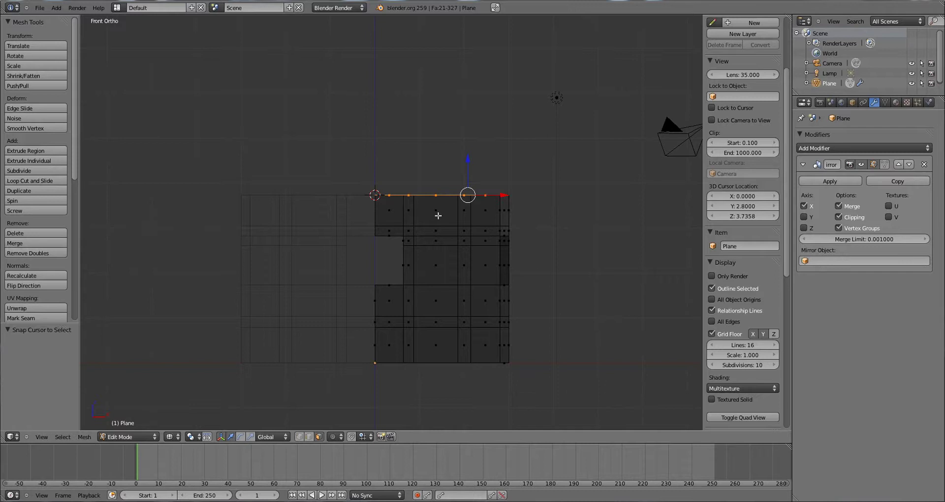
pyautogui.moveTo(75, 162)
pyautogui.mouseDown()
pyautogui.moveTo(84, 224)
pyautogui.moveTo(90, 159)
pyautogui.mouseUp()
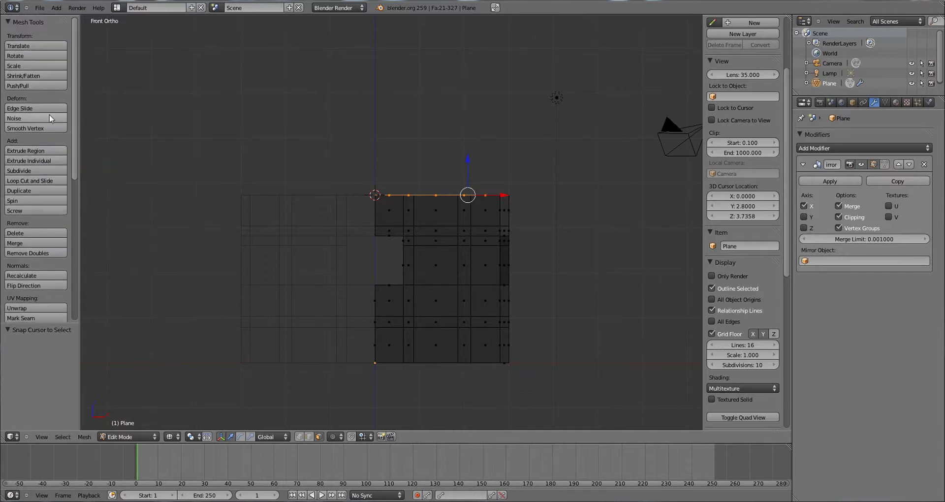
pyautogui.click(26, 202)
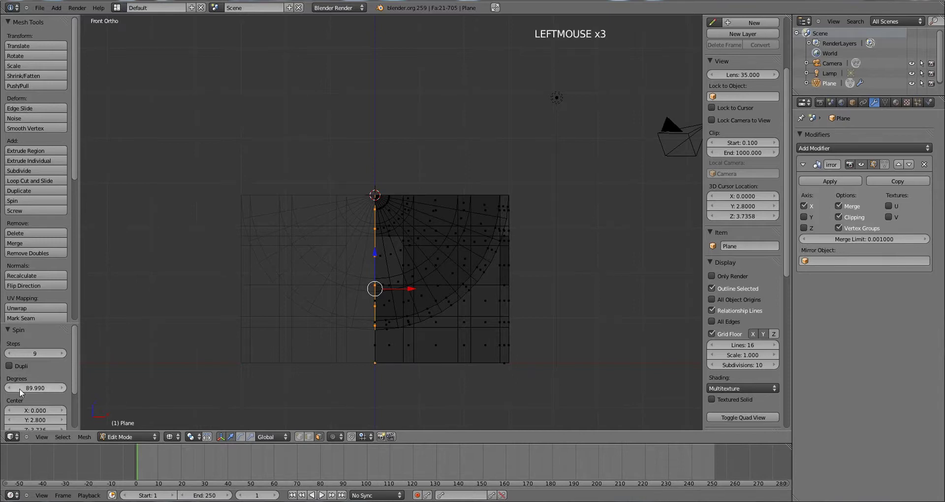
pyautogui.moveTo(21, 392); pyautogui.dragTo(155, 377)
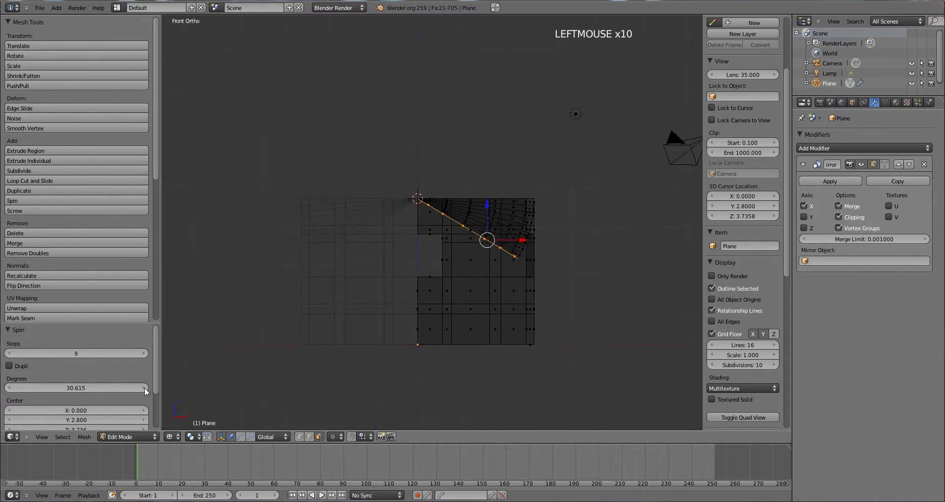
pyautogui.moveTo(99, 389); pyautogui.dragTo(54, 391)
pyautogui.click(80, 389)
pyautogui.click(82, 389)
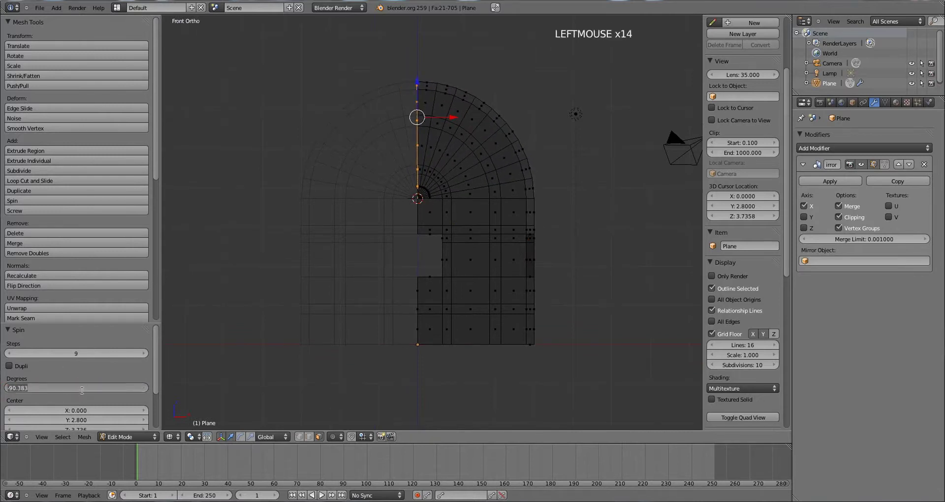
pyautogui.press('Return')
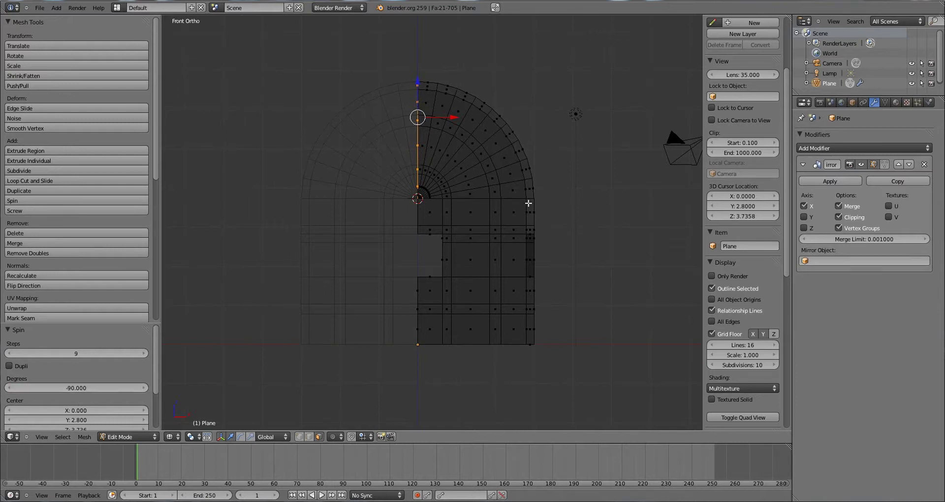
# Step: Reduce the spin to 2 steps so the roof forms two straight slopes per side
pyautogui.click(9, 354)
pyautogui.click(9, 354)
pyautogui.click(9, 354)
pyautogui.click(9, 354)
pyautogui.click(9, 353)
pyautogui.click(9, 354)
pyautogui.click(9, 353)
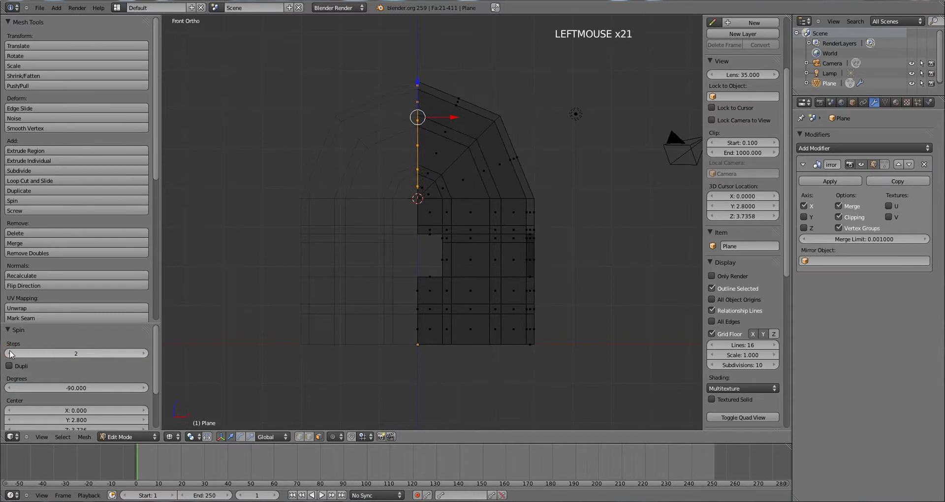
pyautogui.click(9, 354)
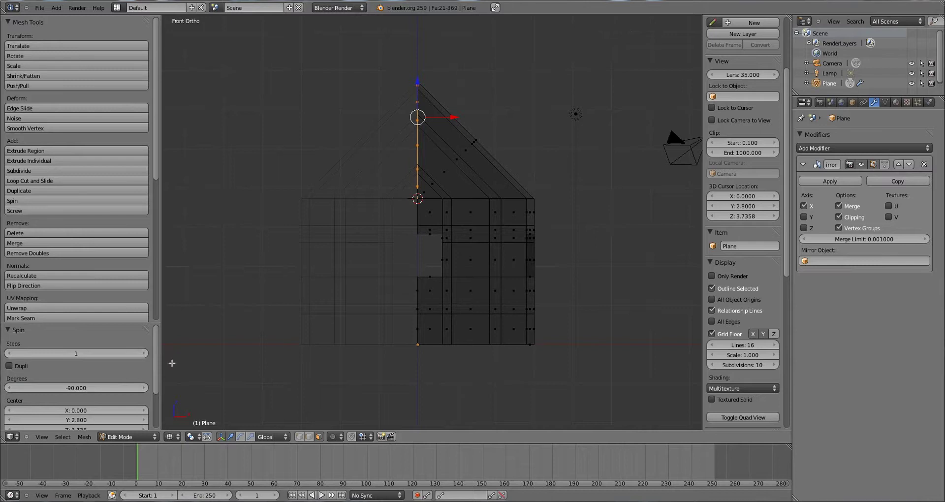
pyautogui.click(144, 353)
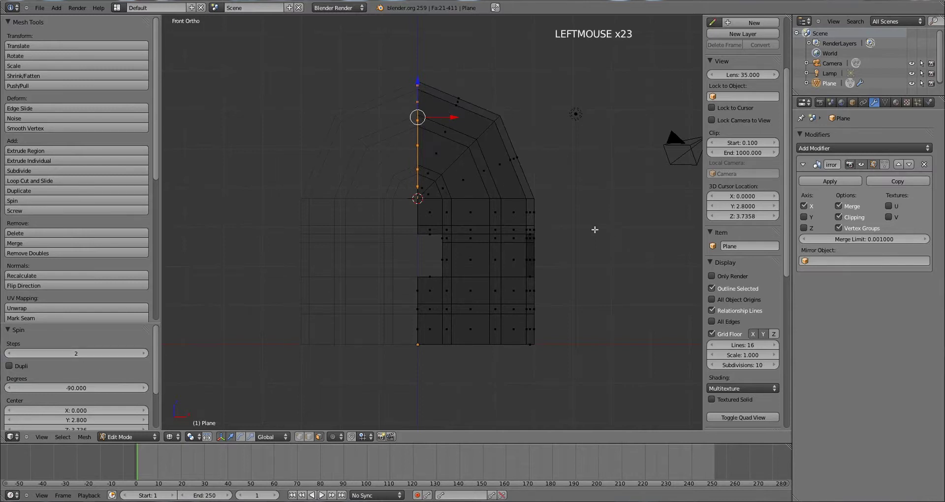
# Step: Delete the selected end faces of the spun roof along the mirror plane
pyautogui.moveTo(611, 238); pyautogui.dragTo(436, 230, button='middle')
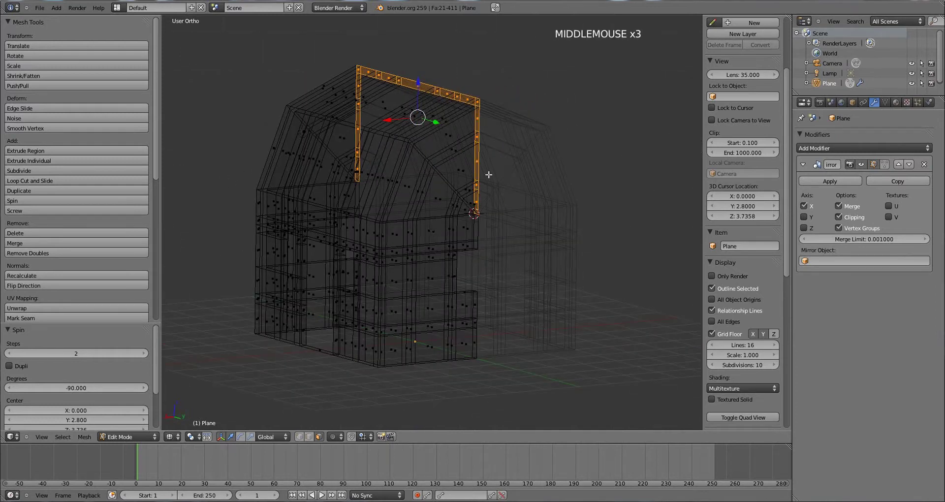
pyautogui.moveTo(489, 174); pyautogui.dragTo(422, 132, button='middle')
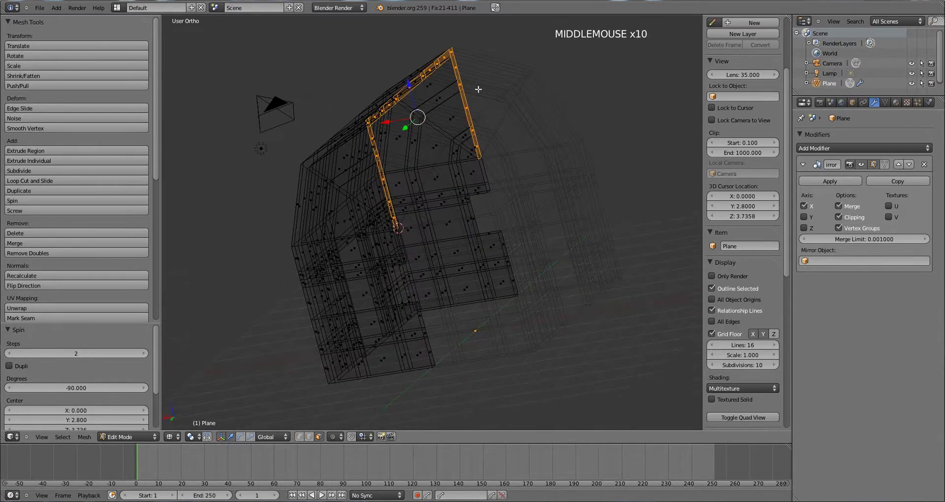
pyautogui.press('x')
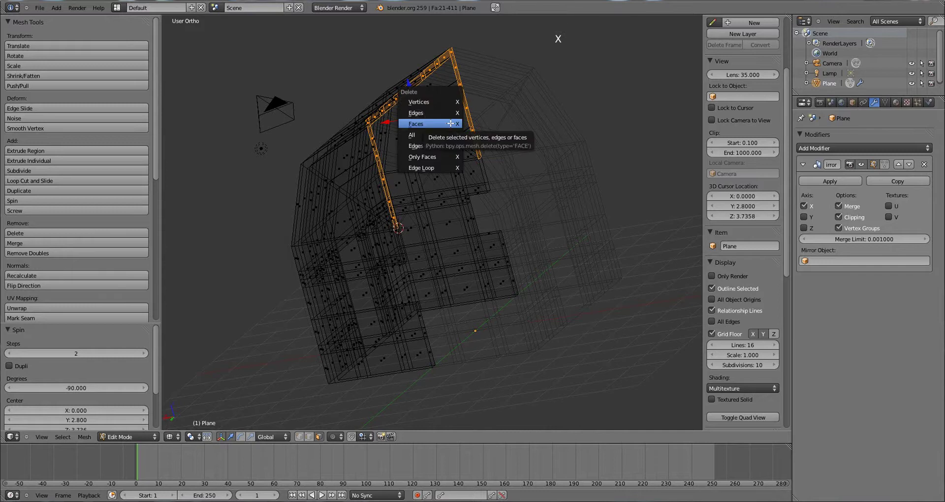
pyautogui.click(450, 124)
# Step: Inspect the open roof end at the mirror plane and switch the display back to solid shading
pyautogui.moveTo(450, 123); pyautogui.dragTo(499, 155, button='middle')
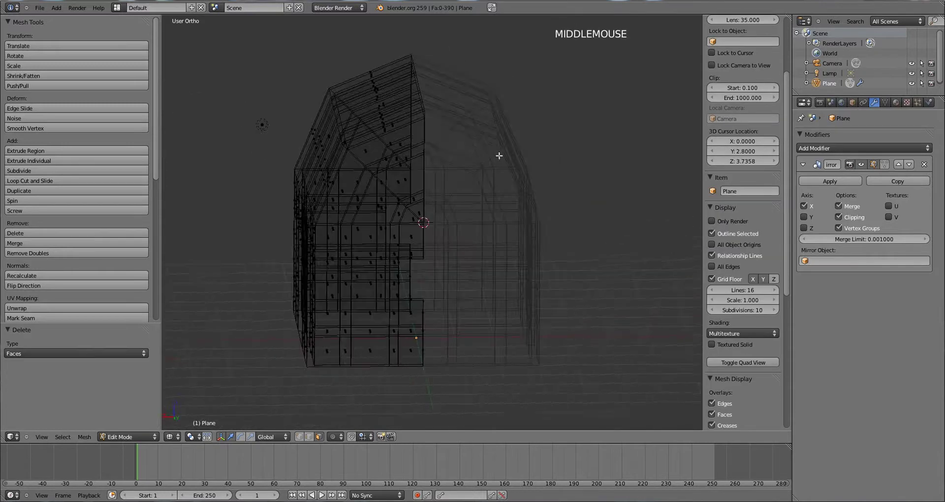
pyautogui.moveTo(420, 93); pyautogui.dragTo(421, 188, button='middle')
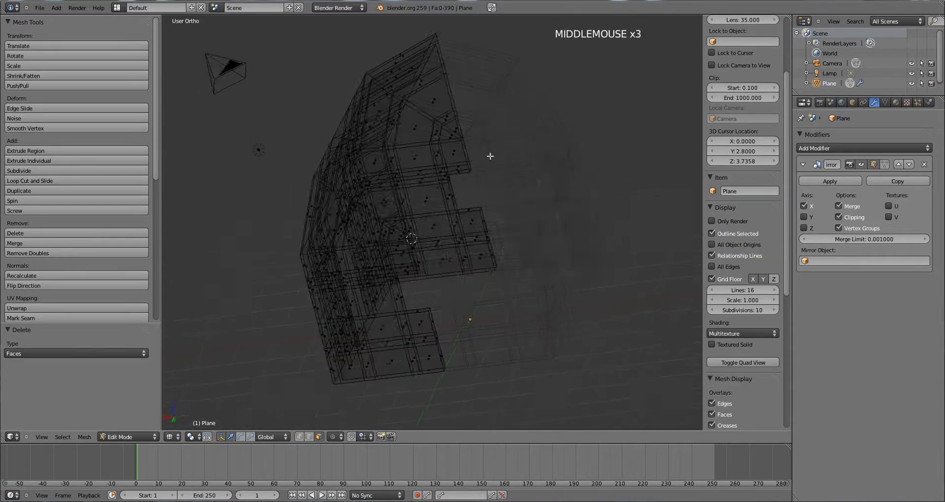
pyautogui.moveTo(491, 156)
pyautogui.mouseDown(button='middle')
pyautogui.moveTo(543, 133)
pyautogui.moveTo(449, 270)
pyautogui.moveTo(453, 256)
pyautogui.moveTo(607, 268)
pyautogui.moveTo(479, 249)
pyautogui.moveTo(507, 163)
pyautogui.moveTo(428, 296)
pyautogui.mouseUp(button='middle')
pyautogui.press('Tab')
pyautogui.press('Tab')
pyautogui.press('z')
# Step: Add a loop cut around the lower roof slope and gable, slid to about -0.77 close to the roof bend
pyautogui.scroll(2, 438, 284)
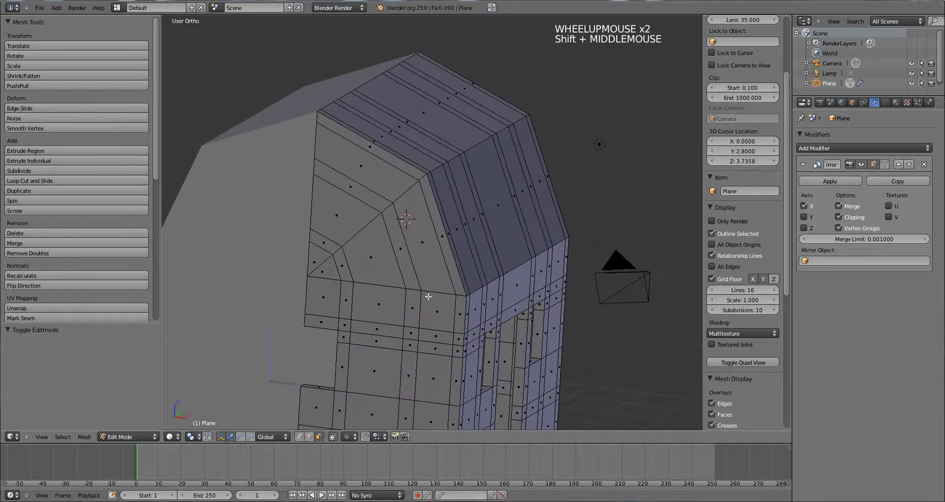
pyautogui.keyDown('shift'); pyautogui.moveTo(450, 249); pyautogui.dragTo(448, 225, button='middle'); pyautogui.keyUp('shift')
pyautogui.scroll(2, 465, 225)
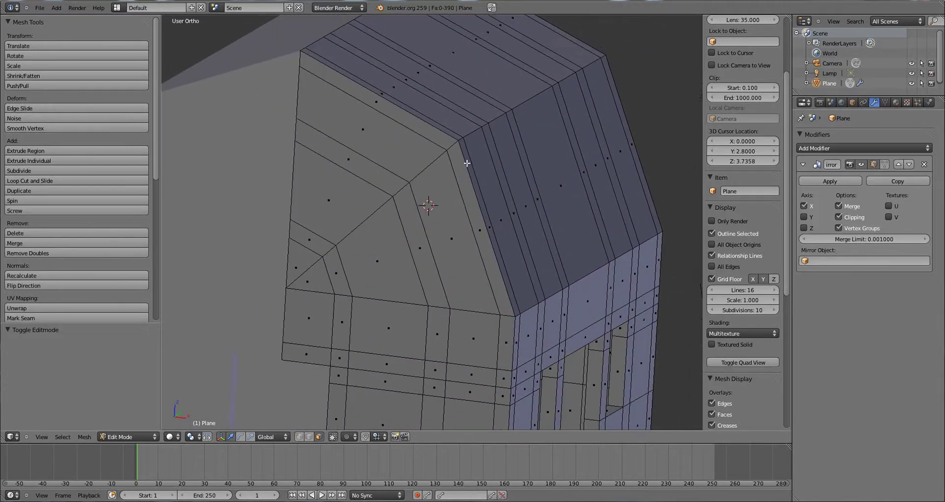
pyautogui.hotkey('ctrl', 'r')
pyautogui.click(479, 215)
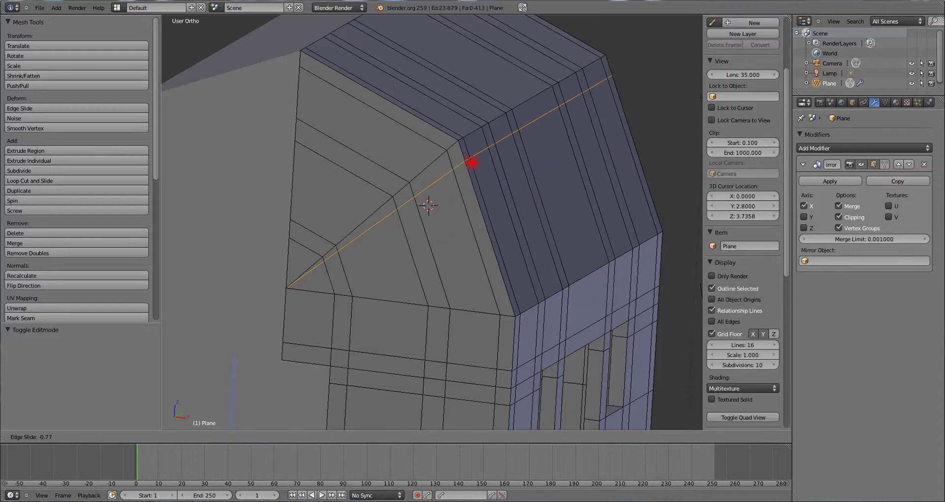
pyautogui.click(471, 163)
# Step: In edge selection, slide the new loop's short gable edge between the inner beam lines by a factor of 0.172
pyautogui.moveTo(490, 181); pyautogui.dragTo(444, 213, button='middle')
pyautogui.scroll(2, 444, 212)
pyautogui.scroll(-2, 444, 212)
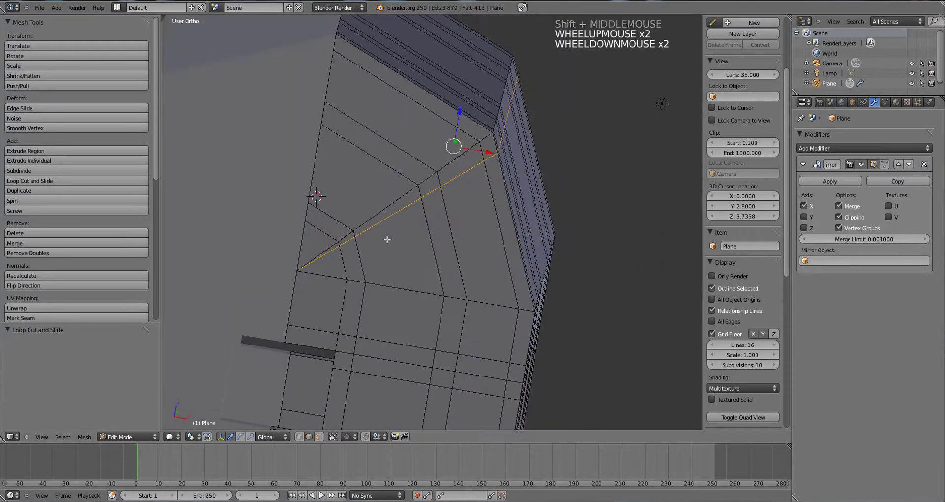
pyautogui.hotkey('ctrl', 'Tab')
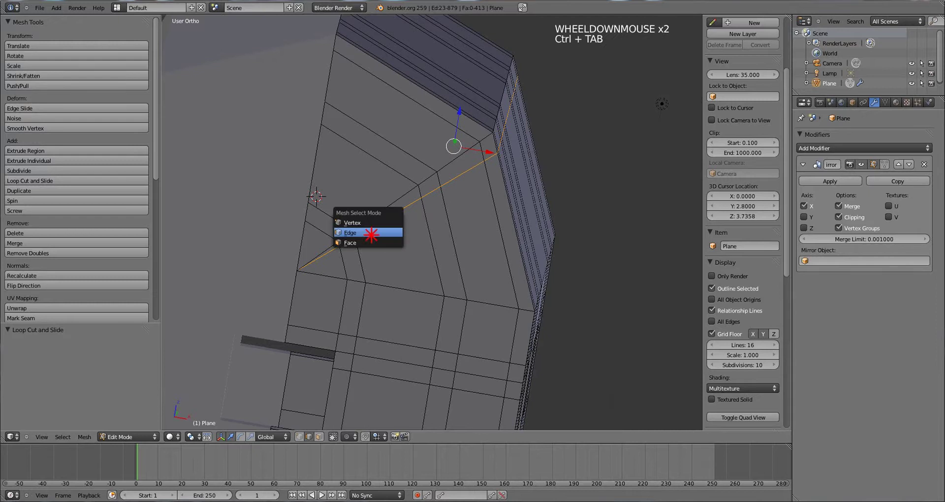
pyautogui.click(368, 233)
pyautogui.rightClick(357, 246)
pyautogui.keyDown('shift'); pyautogui.moveTo(415, 256); pyautogui.dragTo(371, 292, button='middle'); pyautogui.keyUp('shift')
pyautogui.scroll(-1, 436, 258)
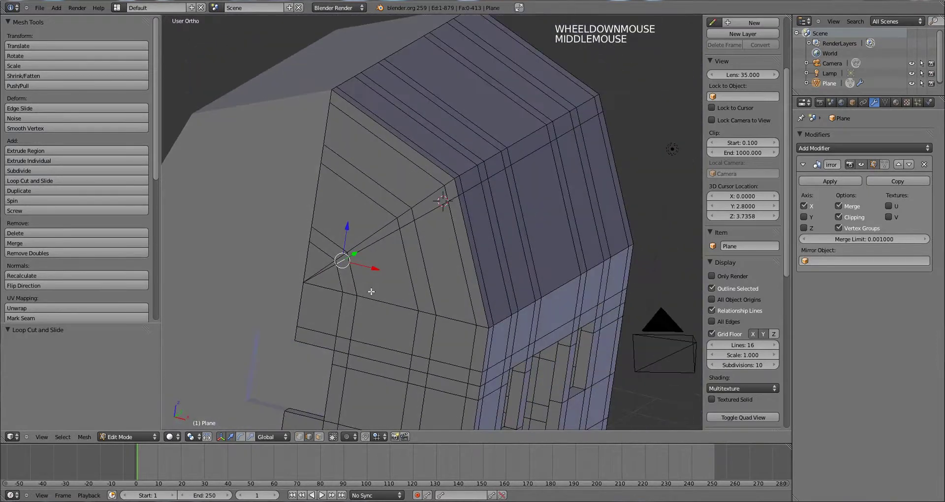
pyautogui.hotkey('ctrl', 'e')
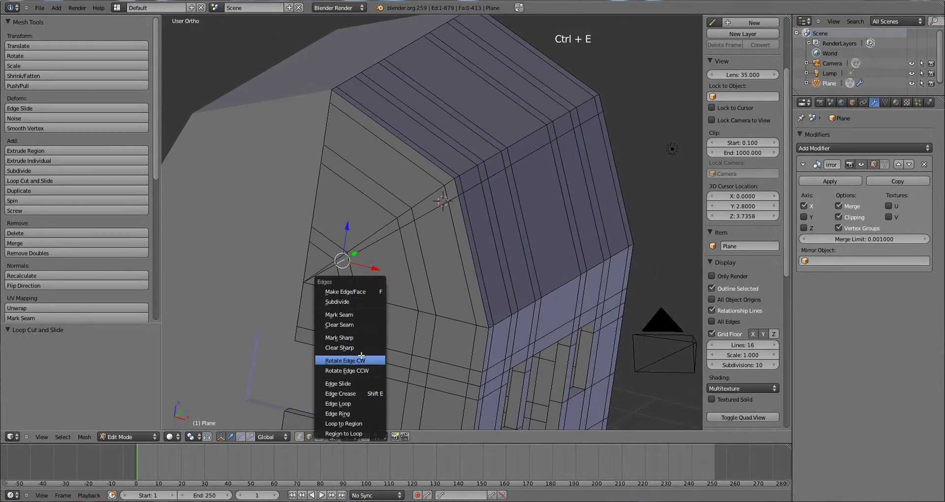
pyautogui.click(350, 384)
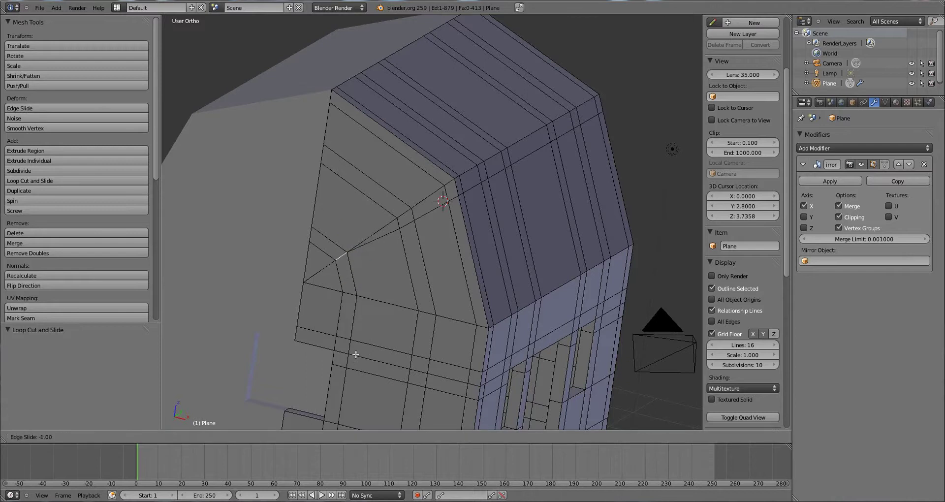
pyautogui.click(360, 383)
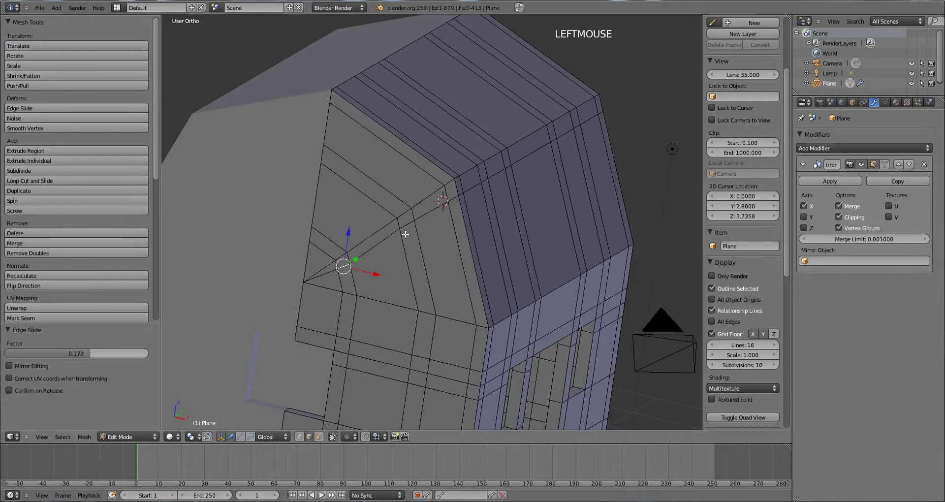
# Step: In vertex selection, pick the gable vertex just below the inner beam lines' upper corner
pyautogui.scroll(-1, 406, 234)
pyautogui.moveTo(405, 234); pyautogui.dragTo(435, 233, button='middle')
pyautogui.scroll(3, 435, 232)
pyautogui.hotkey('ctrl', 'Tab')
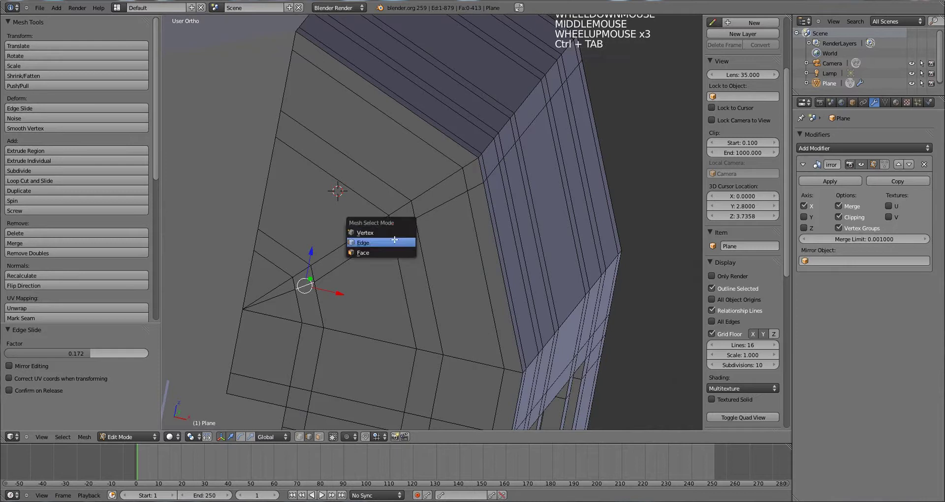
pyautogui.click(389, 236)
pyautogui.rightClick(397, 213)
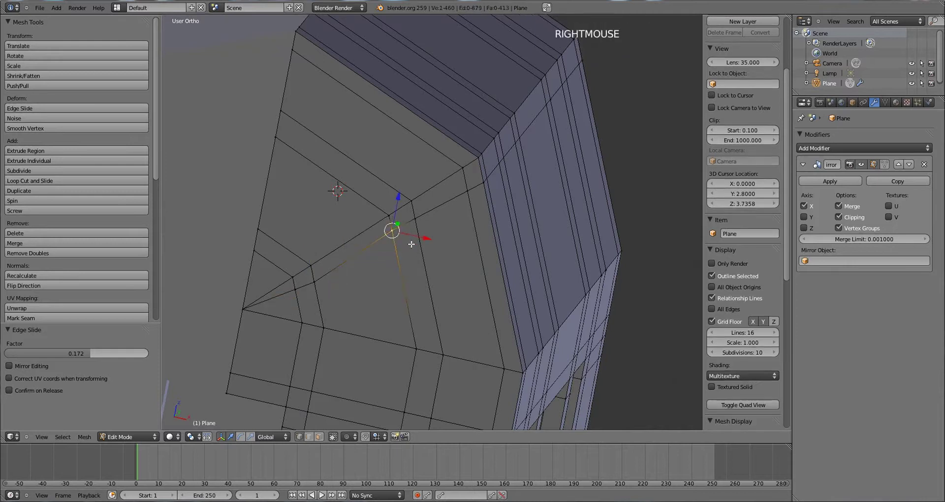
pyautogui.moveTo(412, 245); pyautogui.dragTo(381, 278, button='middle')
pyautogui.scroll(2, 402, 249)
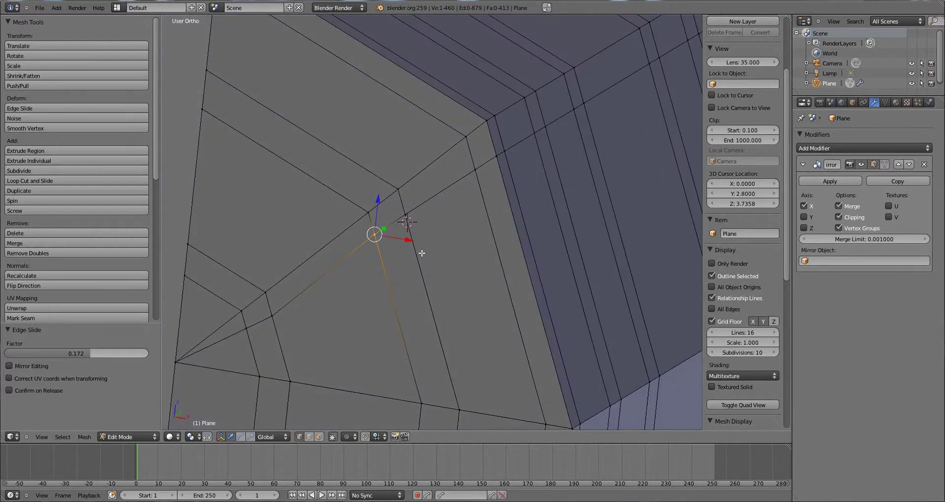
pyautogui.press('space')
pyautogui.write('v')
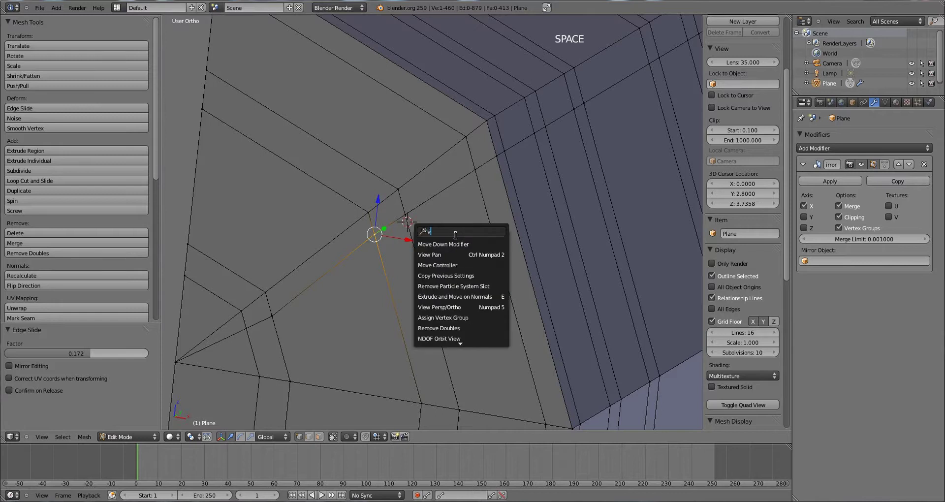
pyautogui.write('ert')
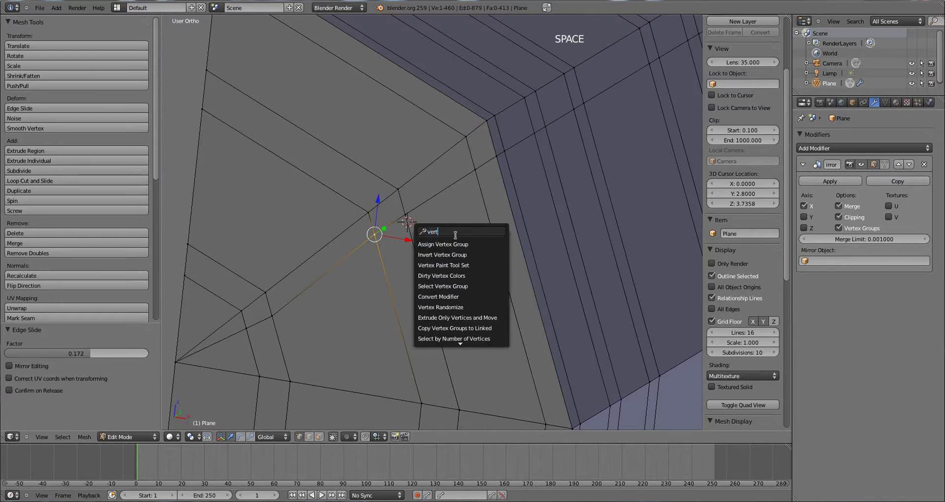
pyautogui.write('e')
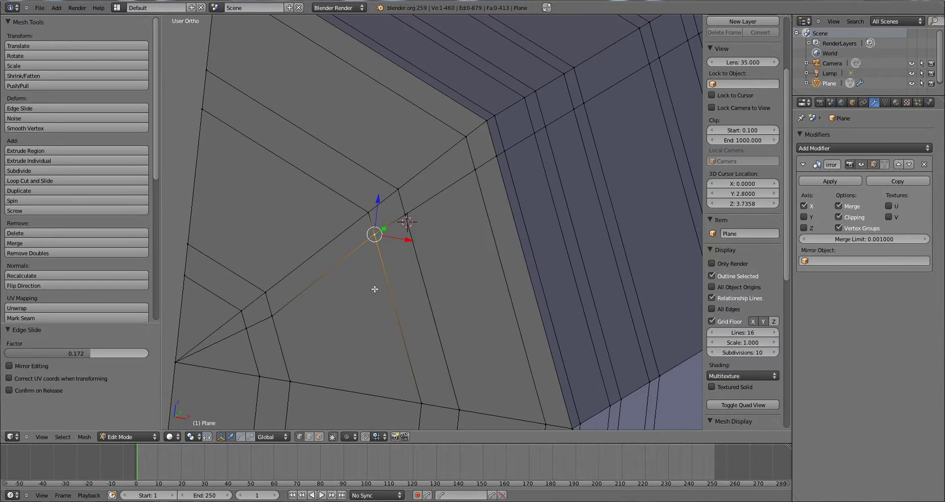
# Step: Set the transform orientation to Normal and move the selected gable vertex about 0.022 with a Y-axis constraint
pyautogui.moveTo(374, 289); pyautogui.dragTo(426, 268, button='middle')
pyautogui.scroll(1, 443, 316)
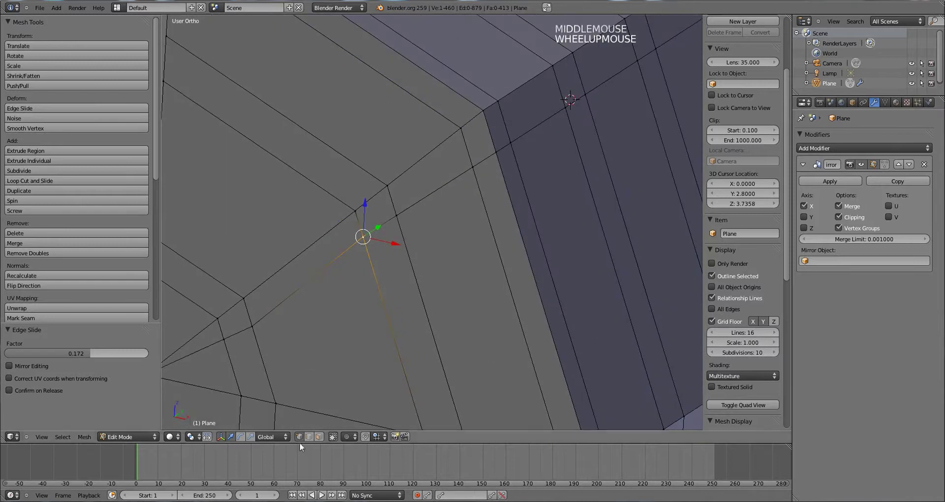
pyautogui.click(275, 437)
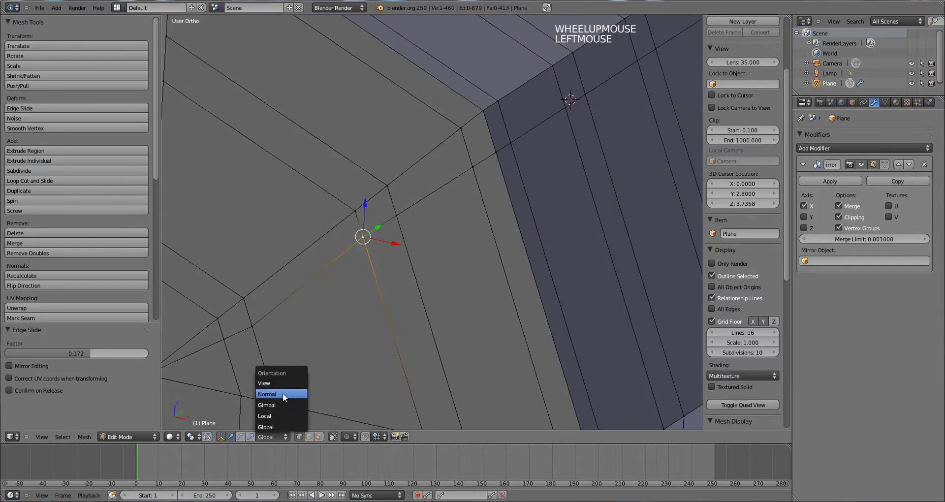
pyautogui.click(281, 394)
pyautogui.moveTo(315, 320); pyautogui.dragTo(364, 270, button='middle')
pyautogui.moveTo(364, 268)
pyautogui.mouseDown()
pyautogui.moveTo(347, 259)
pyautogui.moveTo(348, 238)
pyautogui.moveTo(364, 269)
pyautogui.mouseUp()
# Step: On the opposite gable, switch to edge selection and slide the short edge between the inner beam lines by a factor of 0.230
pyautogui.scroll(-3, 364, 268)
pyautogui.moveTo(365, 268); pyautogui.dragTo(460, 188, button='middle')
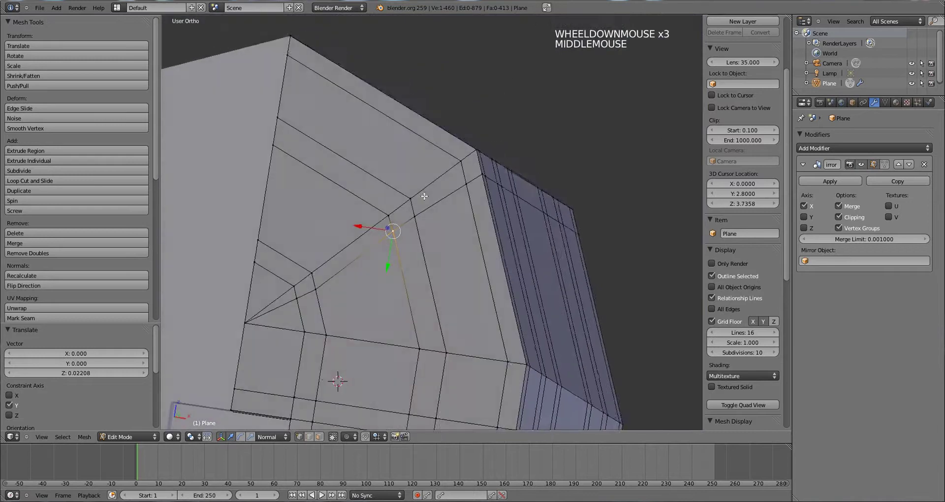
pyautogui.scroll(-2, 460, 187)
pyautogui.scroll(-2, 481, 255)
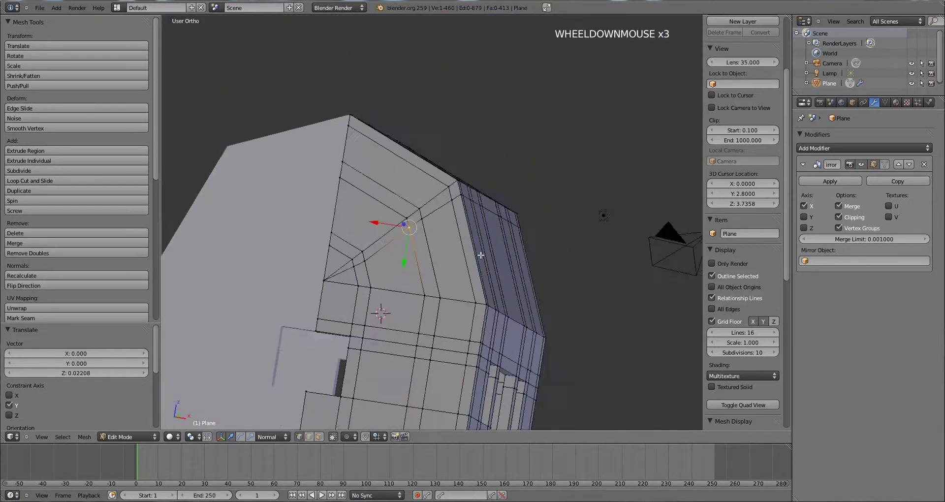
pyautogui.scroll(2, 504, 264)
pyautogui.moveTo(504, 264); pyautogui.dragTo(540, 295, button='middle')
pyautogui.scroll(-2, 644, 338)
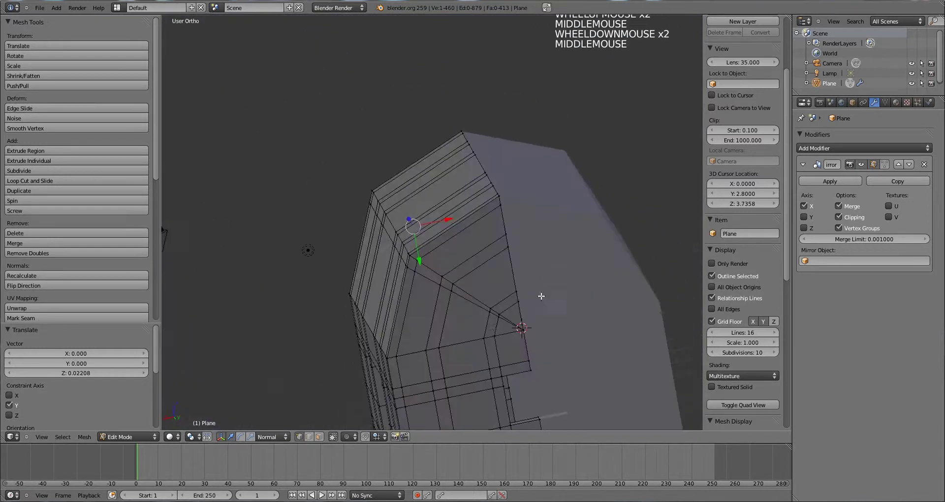
pyautogui.scroll(3, 490, 323)
pyautogui.keyDown('shift'); pyautogui.moveTo(489, 323); pyautogui.dragTo(507, 268, button='middle'); pyautogui.keyUp('shift')
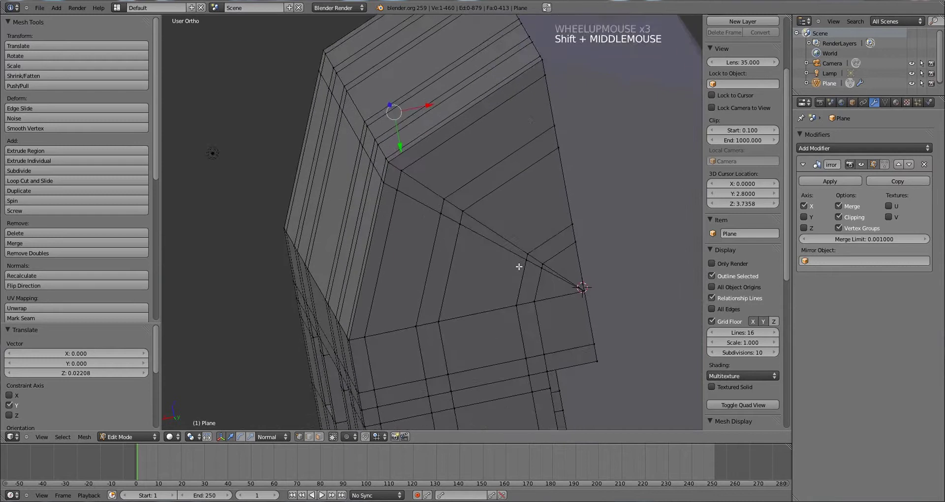
pyautogui.hotkey('ctrl', 'Tab')
pyautogui.click(499, 276)
pyautogui.rightClick(531, 264)
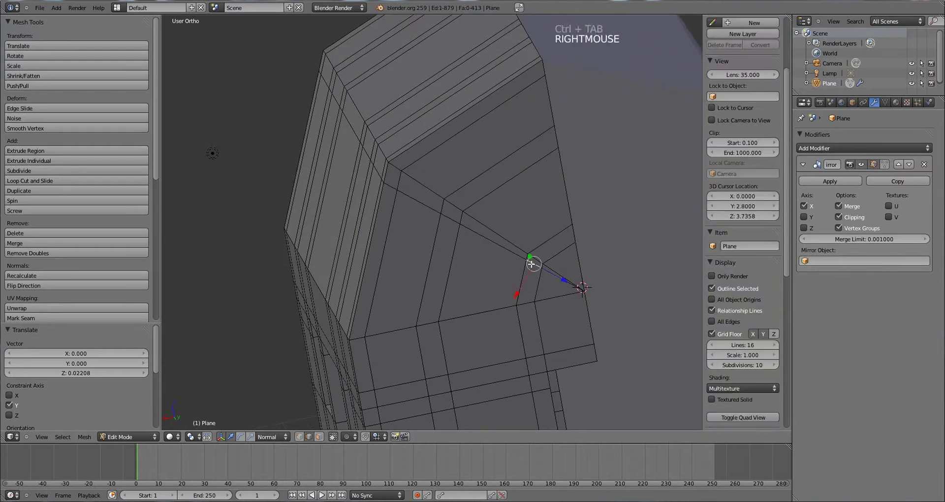
pyautogui.moveTo(530, 264); pyautogui.dragTo(519, 273, button='middle')
pyautogui.hotkey('ctrl', 'e')
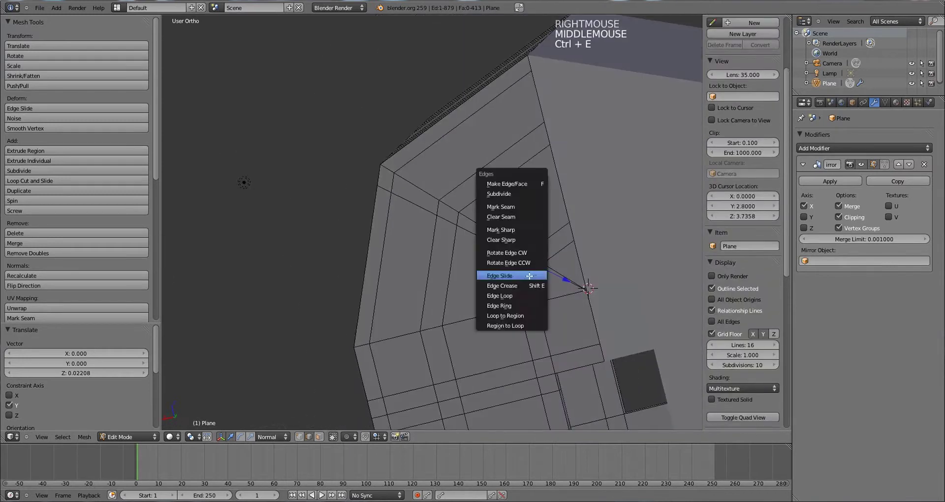
pyautogui.click(532, 276)
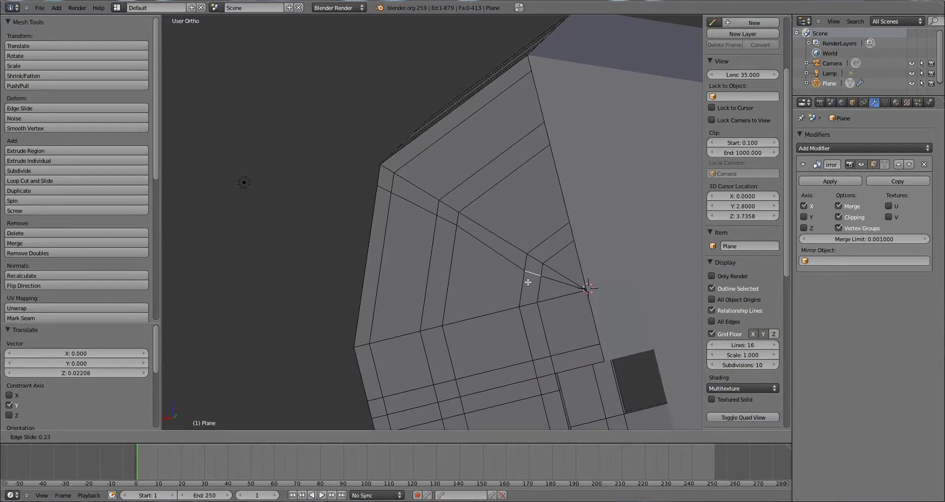
pyautogui.click(528, 282)
# Step: In vertex selection, nudge the opposite gable's inner beam corner vertex along its normal Y and X axes, then clear the selection
pyautogui.click(466, 230)
pyautogui.rightClick(461, 225)
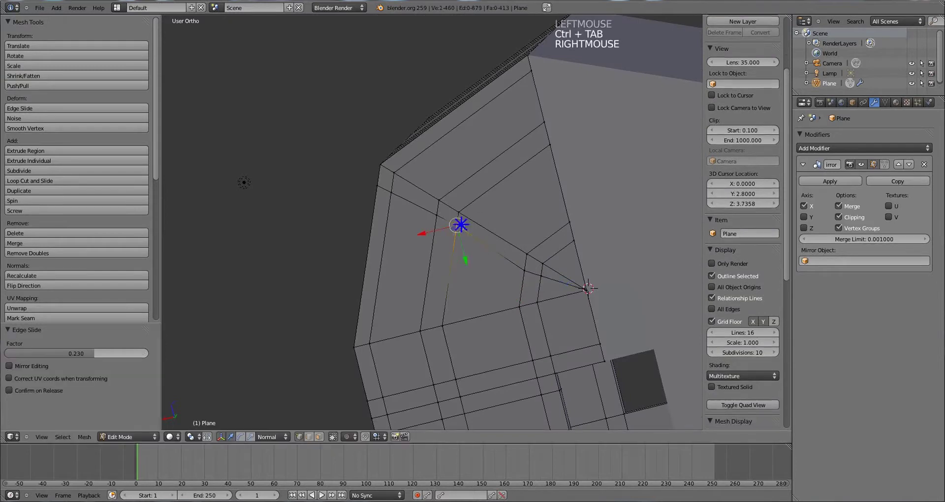
pyautogui.moveTo(478, 243); pyautogui.dragTo(478, 265, button='middle')
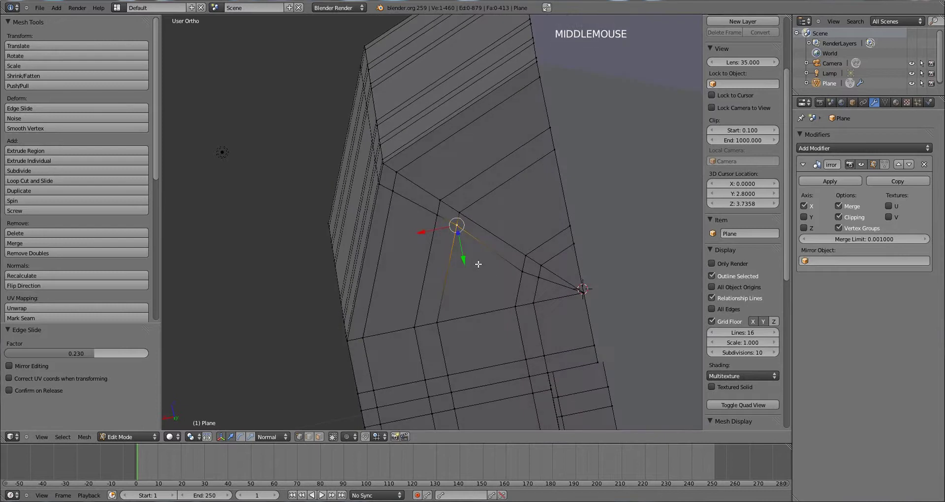
pyautogui.moveTo(465, 260); pyautogui.dragTo(462, 262)
pyautogui.moveTo(421, 232); pyautogui.dragTo(425, 234)
pyautogui.scroll(-2, 443, 236)
pyautogui.moveTo(481, 259); pyautogui.dragTo(548, 285, button='middle')
pyautogui.press('a')
# Step: Inspect the edge loops on the roof, gables and walls from several sides of the house
pyautogui.scroll(-5, 502, 260)
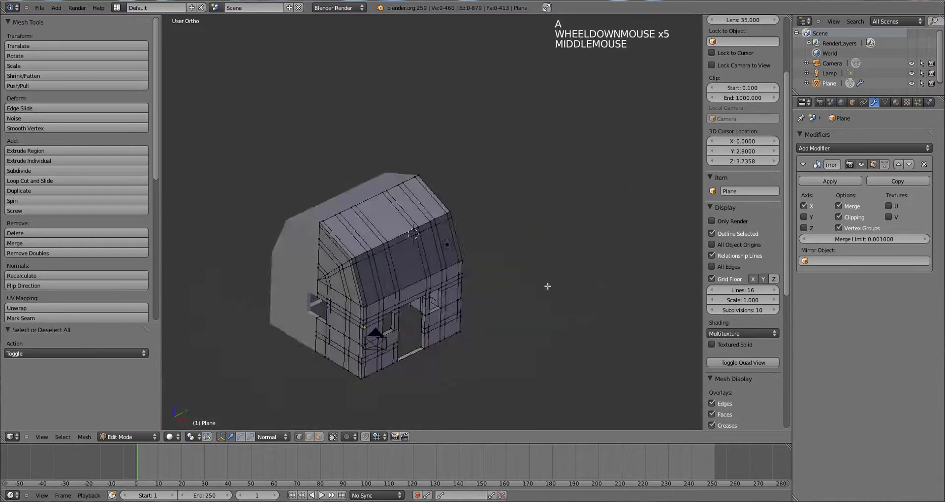
pyautogui.scroll(4, 492, 276)
pyautogui.keyDown('shift'); pyautogui.scroll(1, 473, 276); pyautogui.keyUp('shift')
pyautogui.keyDown('shift'); pyautogui.moveTo(473, 276); pyautogui.dragTo(456, 345, button='middle'); pyautogui.keyUp('shift')
pyautogui.scroll(1, 528, 318)
pyautogui.moveTo(528, 318); pyautogui.dragTo(570, 327, button='middle')
pyautogui.scroll(-2, 452, 336)
pyautogui.moveTo(453, 336); pyautogui.dragTo(475, 292, button='middle')
pyautogui.scroll(-1, 460, 330)
pyautogui.scroll(1, 462, 329)
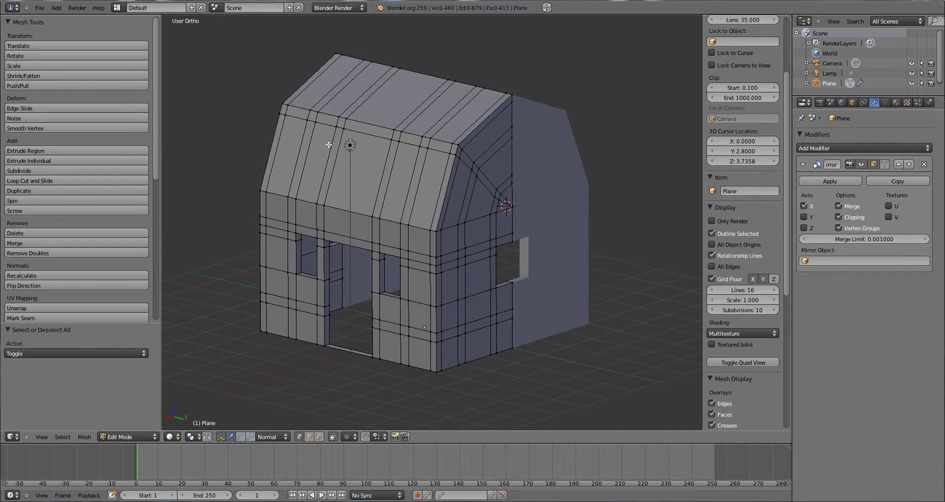
pyautogui.moveTo(307, 283); pyautogui.dragTo(443, 264, button='middle')
pyautogui.moveTo(443, 263); pyautogui.dragTo(396, 229, button='middle')
pyautogui.scroll(2, 433, 222)
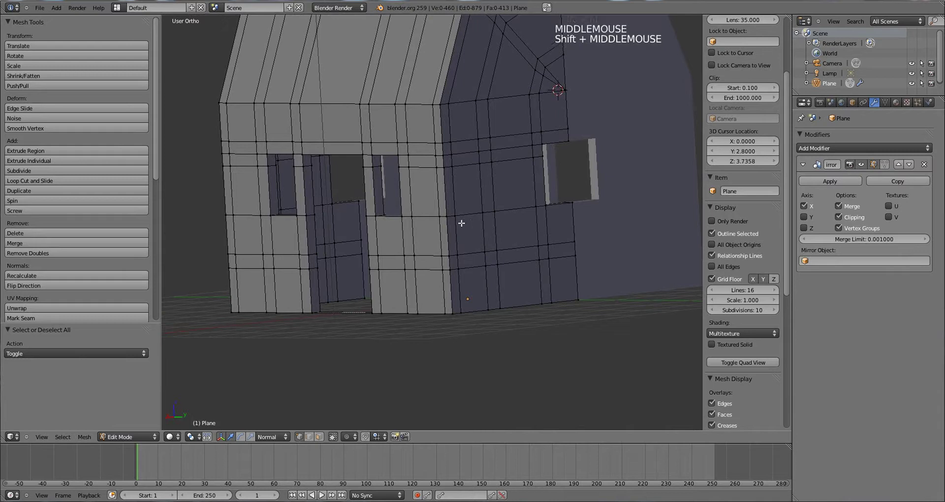
# Step: Add loop cuts just above window-sill level on both sides of the front wall's first window, slid to about 0.58 and 0.57
pyautogui.hotkey('ctrl', 'r')
pyautogui.click(274, 202)
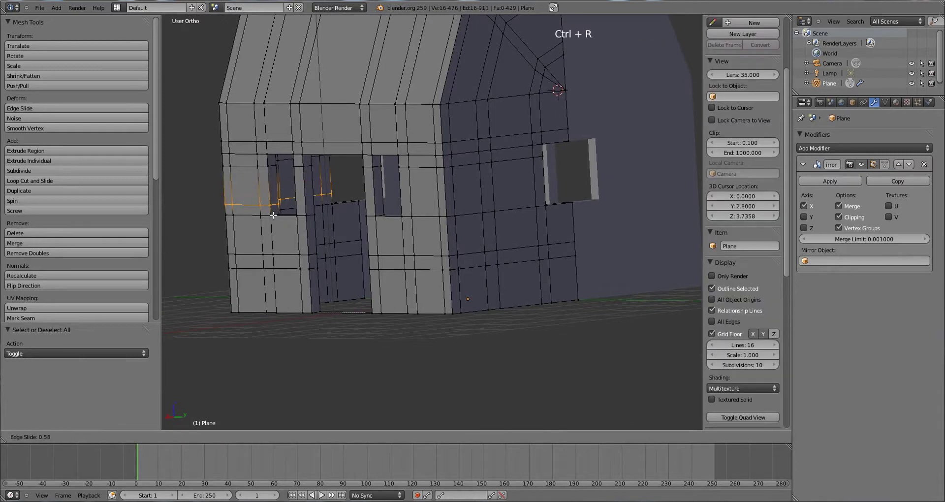
pyautogui.click(287, 216)
pyautogui.hotkey('ctrl', 'r')
pyautogui.click(309, 208)
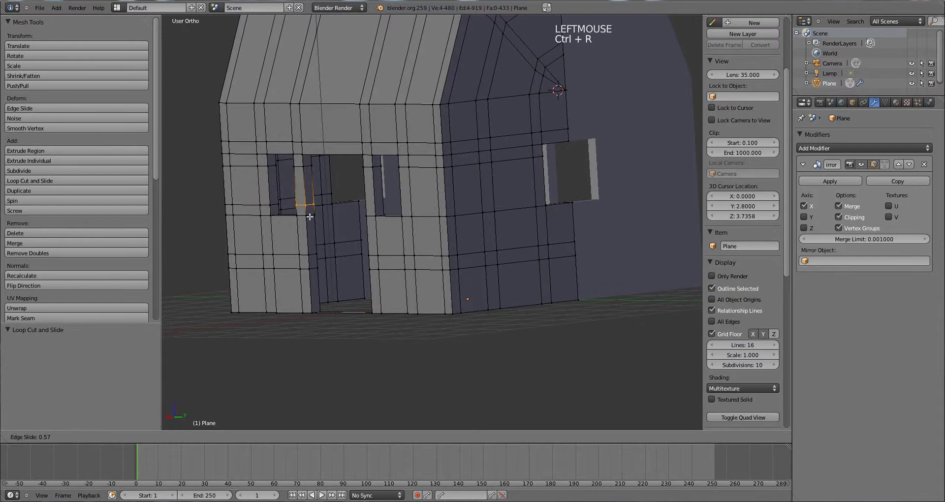
pyautogui.click(309, 217)
# Step: Add matching sill-level loop cuts on the narrow strip beside the door and from the second window around the corner, then clear the selection
pyautogui.hotkey('ctrl', 'r')
pyautogui.click(372, 200)
pyautogui.click(399, 201)
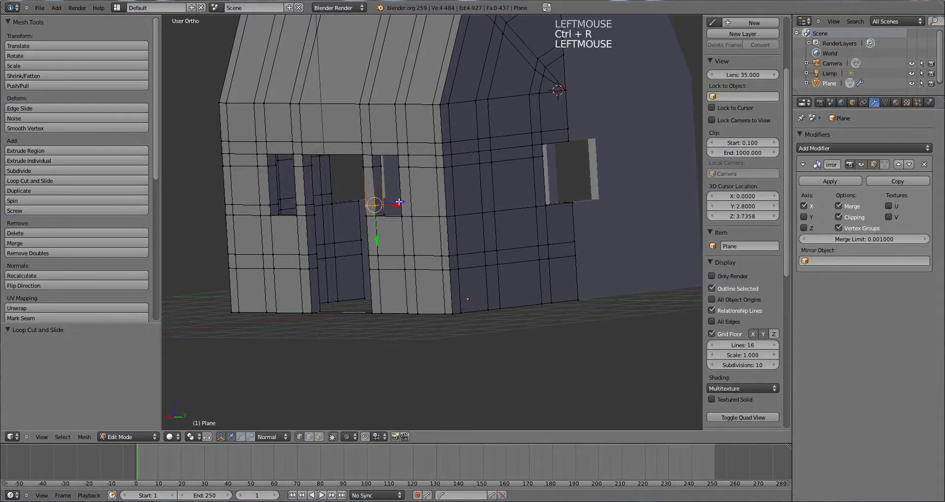
pyautogui.hotkey('ctrl', 'r')
pyautogui.click(402, 206)
pyautogui.scroll(-2, 505, 213)
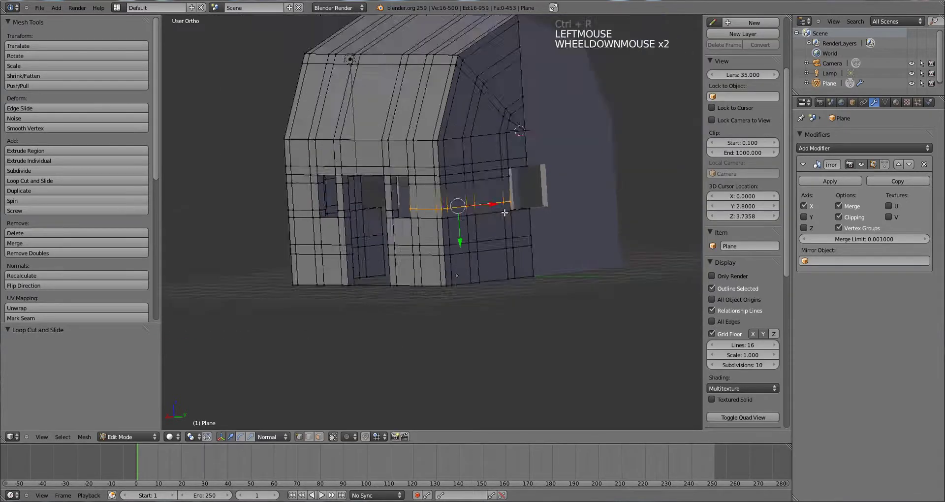
pyautogui.moveTo(505, 213); pyautogui.dragTo(553, 224, button='middle')
pyautogui.press('a')
# Step: In face selection, select the lower horizontal beam face loops on both sides of the door
pyautogui.moveTo(468, 242); pyautogui.dragTo(517, 256, button='middle')
pyautogui.hotkey('ctrl', 'Tab')
pyautogui.click(460, 263)
pyautogui.scroll(2, 446, 261)
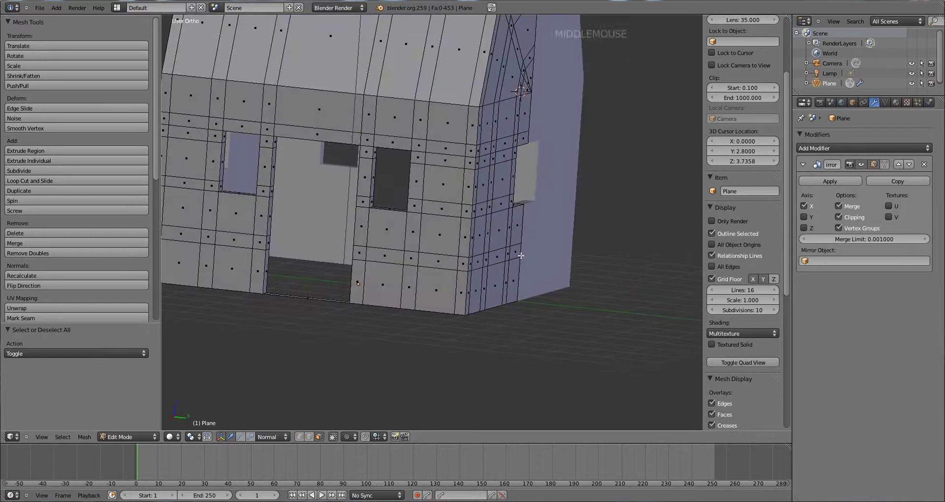
pyautogui.keyDown('alt'); pyautogui.rightClick(485, 262); pyautogui.keyUp('alt')
pyautogui.scroll(-3, 327, 261)
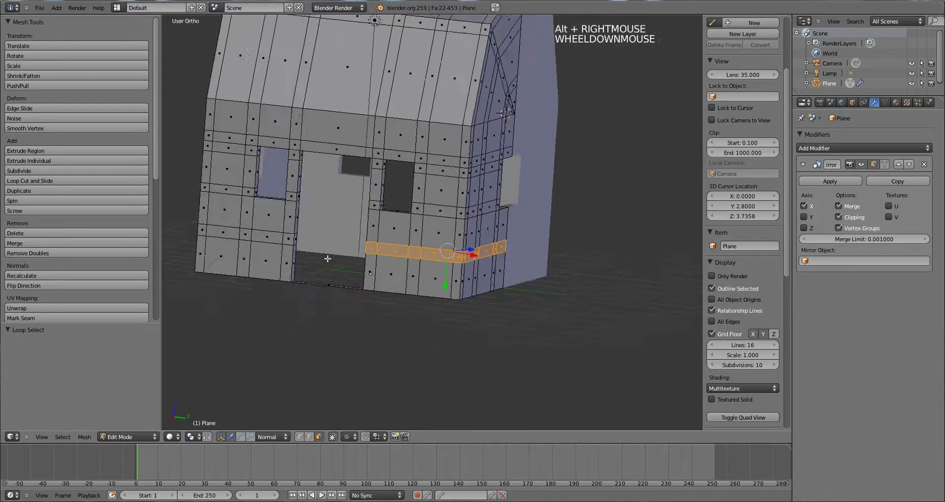
pyautogui.moveTo(363, 261); pyautogui.dragTo(333, 253, button='middle')
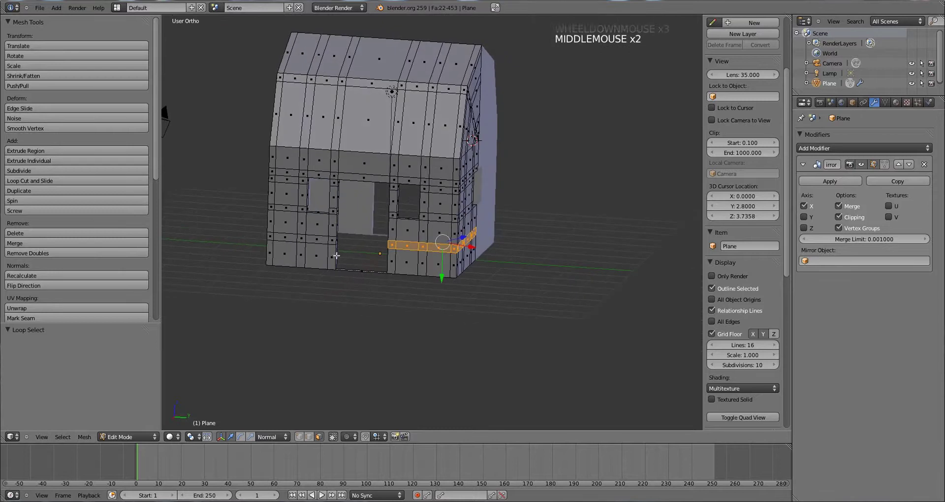
pyautogui.keyDown('alt'); pyautogui.keyDown('shift'); pyautogui.rightClick(336, 241); pyautogui.keyUp('shift'); pyautogui.keyUp('alt')
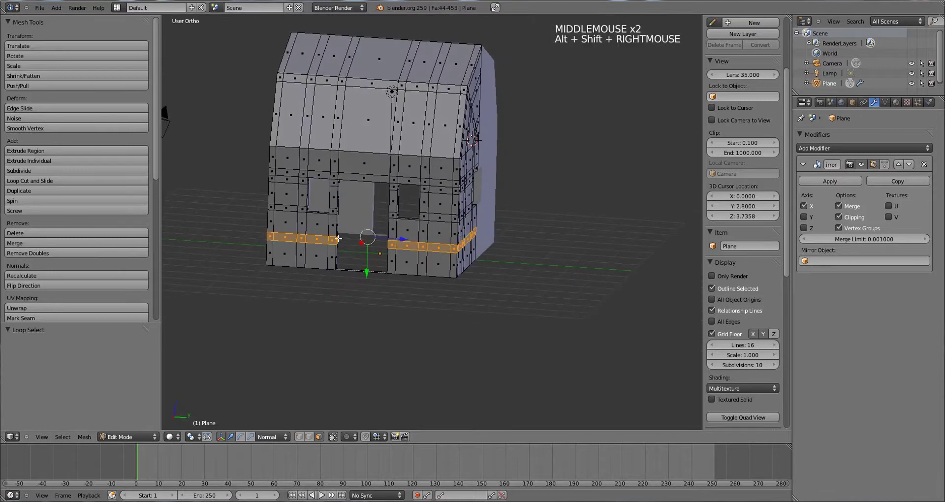
# Step: Add the sill-level beams, the horizontal beam above the windows and the beam at the roof bend to the face selection
pyautogui.keyDown('alt'); pyautogui.keyDown('shift'); pyautogui.rightClick(426, 217); pyautogui.keyUp('shift'); pyautogui.keyUp('alt')
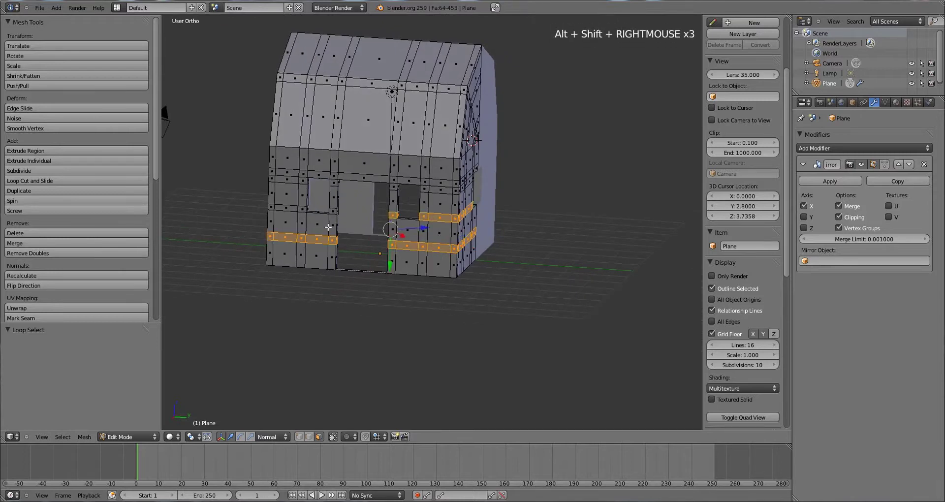
pyautogui.keyDown('alt'); pyautogui.keyDown('shift'); pyautogui.rightClick(337, 212); pyautogui.keyUp('shift'); pyautogui.keyUp('alt')
pyautogui.keyDown('alt'); pyautogui.keyDown('shift'); pyautogui.rightClick(308, 211); pyautogui.keyUp('shift'); pyautogui.keyUp('alt')
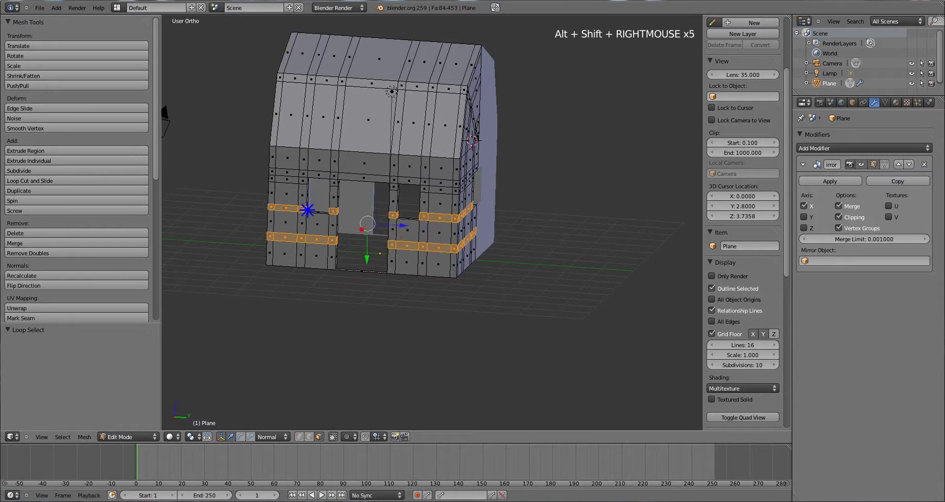
pyautogui.keyDown('alt'); pyautogui.keyDown('shift'); pyautogui.rightClick(309, 174); pyautogui.keyUp('shift'); pyautogui.keyUp('alt')
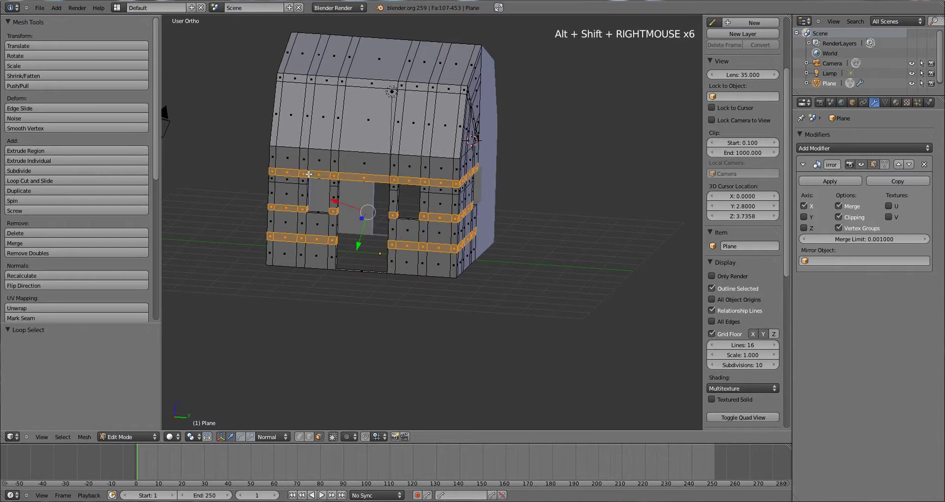
pyautogui.keyDown('alt'); pyautogui.keyDown('shift'); pyautogui.rightClick(400, 88); pyautogui.keyUp('shift'); pyautogui.keyUp('alt')
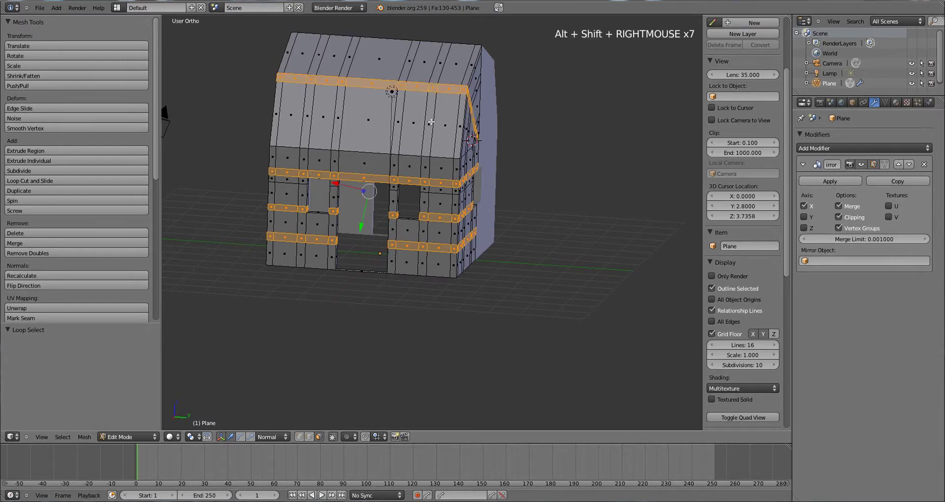
# Step: Add the five vertical beam face loops beside the door and windows and at the far corner, running up the roof, to the selection
pyautogui.keyDown('alt'); pyautogui.keyDown('shift'); pyautogui.rightClick(396, 152); pyautogui.keyUp('shift'); pyautogui.keyUp('alt')
pyautogui.keyDown('alt'); pyautogui.keyDown('shift'); pyautogui.rightClick(425, 155); pyautogui.keyUp('shift'); pyautogui.keyUp('alt')
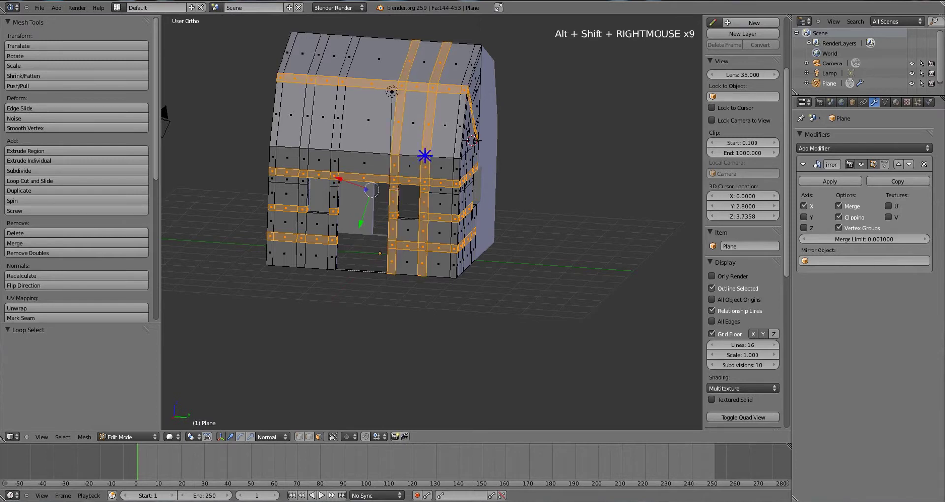
pyautogui.keyDown('alt'); pyautogui.keyDown('shift'); pyautogui.rightClick(334, 148); pyautogui.keyUp('shift'); pyautogui.keyUp('alt')
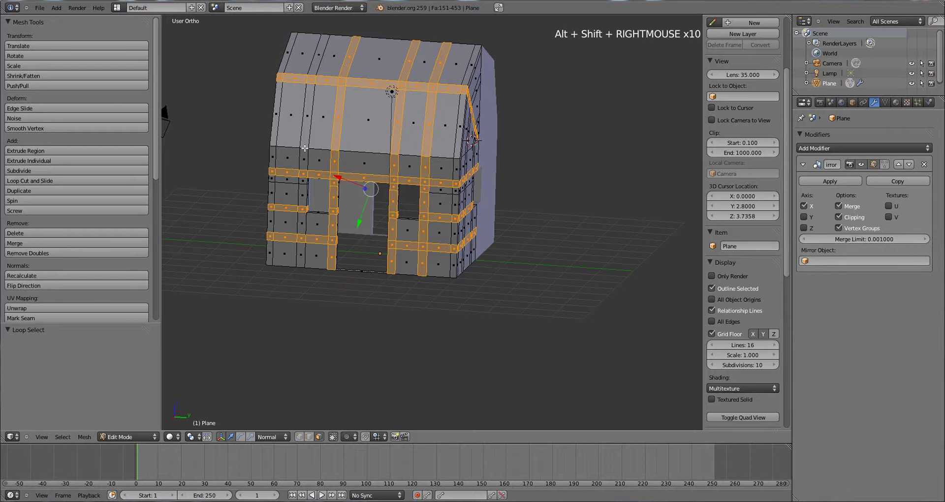
pyautogui.keyDown('alt'); pyautogui.keyDown('shift'); pyautogui.rightClick(305, 148); pyautogui.keyUp('shift'); pyautogui.keyUp('alt')
pyautogui.keyDown('alt'); pyautogui.keyDown('shift'); pyautogui.rightClick(272, 145); pyautogui.keyUp('shift'); pyautogui.keyUp('alt')
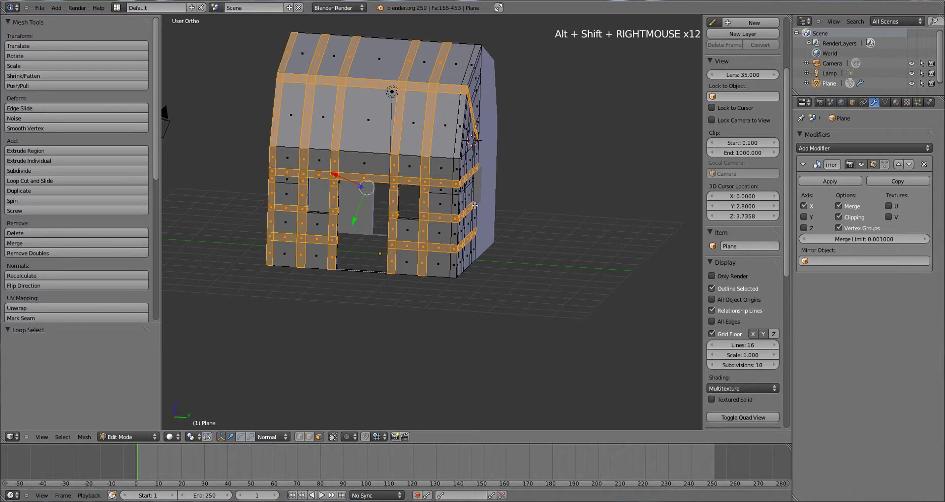
# Step: Add the near corner beam's face loops and the two vertical beams on the adjoining gable wall to the face selection
pyautogui.moveTo(480, 214); pyautogui.dragTo(416, 226, button='middle')
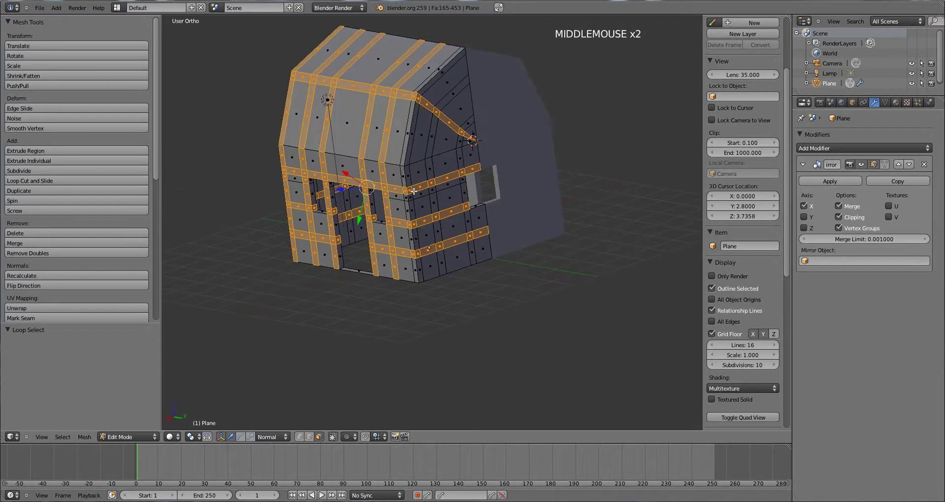
pyautogui.keyDown('alt'); pyautogui.keyDown('shift'); pyautogui.rightClick(405, 168); pyautogui.keyUp('shift'); pyautogui.keyUp('alt')
pyautogui.keyDown('alt'); pyautogui.keyDown('shift'); pyautogui.rightClick(403, 165); pyautogui.keyUp('shift'); pyautogui.keyUp('alt')
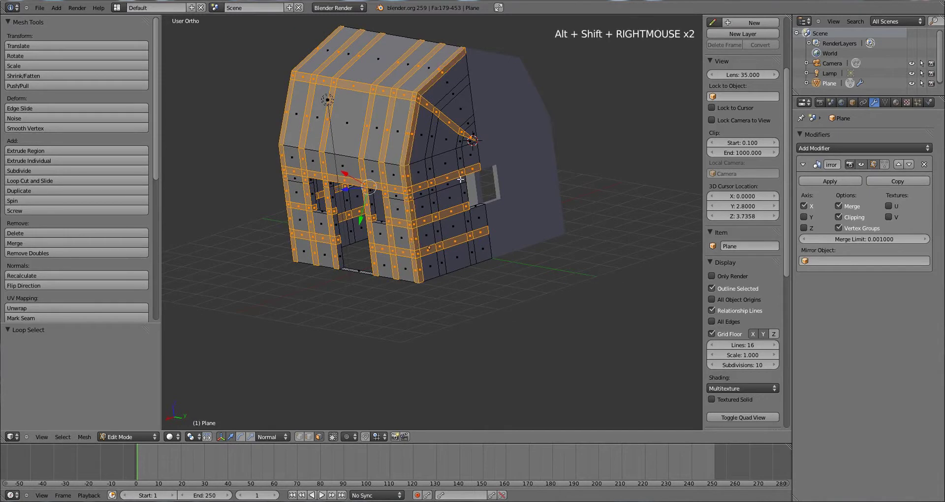
pyautogui.keyDown('alt'); pyautogui.keyDown('shift'); pyautogui.rightClick(427, 162); pyautogui.keyUp('shift'); pyautogui.keyUp('alt')
pyautogui.keyDown('alt'); pyautogui.keyDown('shift'); pyautogui.rightClick(459, 148); pyautogui.keyUp('shift'); pyautogui.keyUp('alt')
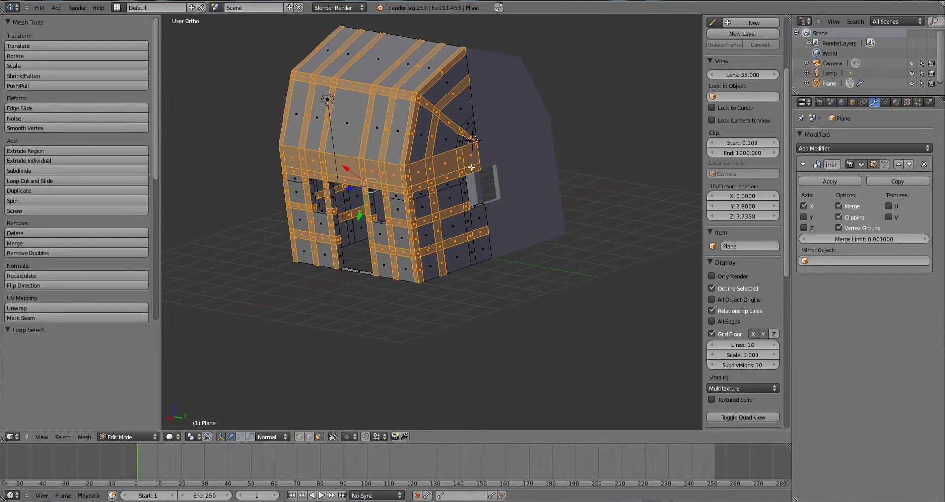
pyautogui.hotkey('ctrl', 'z')
pyautogui.keyDown('alt'); pyautogui.keyDown('shift'); pyautogui.rightClick(460, 148); pyautogui.keyUp('shift'); pyautogui.keyUp('alt')
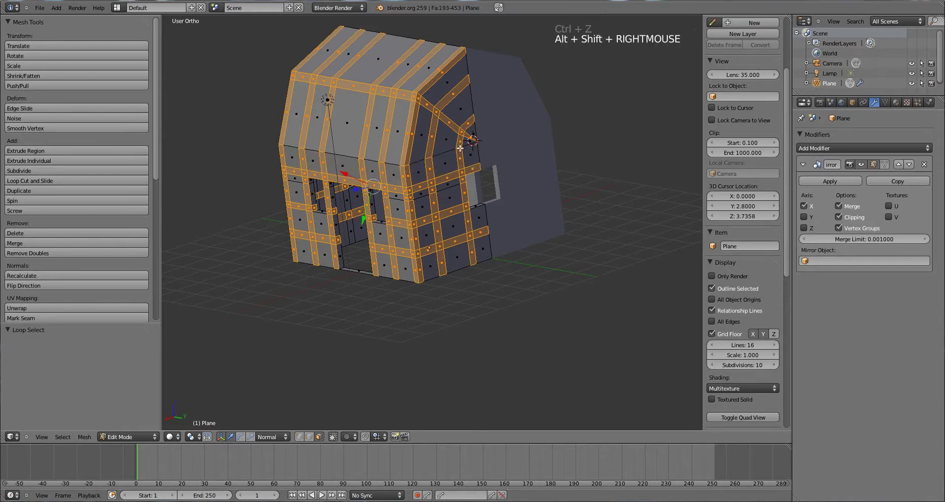
# Step: On the opposite gable wall, add the corner beam and both vertical beam face loops up to the roof to the selection
pyautogui.moveTo(458, 242); pyautogui.dragTo(382, 238, button='middle')
pyautogui.scroll(4, 372, 260)
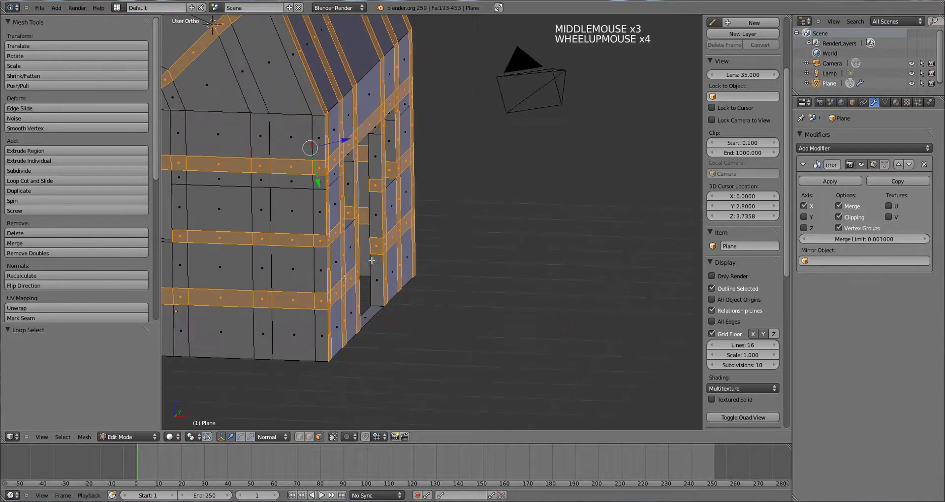
pyautogui.keyDown('alt'); pyautogui.keyDown('shift'); pyautogui.rightClick(322, 292); pyautogui.keyUp('shift'); pyautogui.keyUp('alt')
pyautogui.keyDown('alt'); pyautogui.keyDown('shift'); pyautogui.rightClick(320, 278); pyautogui.keyUp('shift'); pyautogui.keyUp('alt')
pyautogui.scroll(-2, 319, 262)
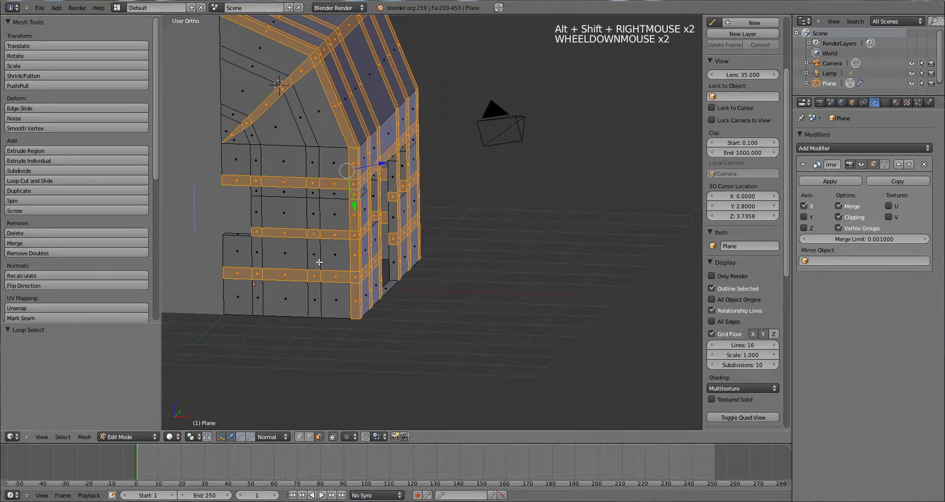
pyautogui.keyDown('alt'); pyautogui.keyDown('shift'); pyautogui.rightClick(315, 270); pyautogui.keyUp('shift'); pyautogui.keyUp('alt')
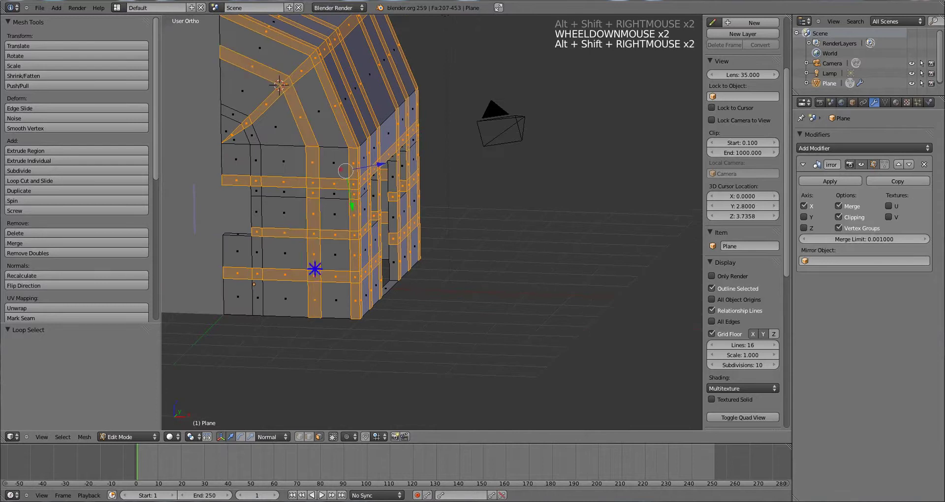
pyautogui.keyDown('alt'); pyautogui.keyDown('shift'); pyautogui.rightClick(258, 266); pyautogui.keyUp('shift'); pyautogui.keyUp('alt')
pyautogui.scroll(-2, 436, 197)
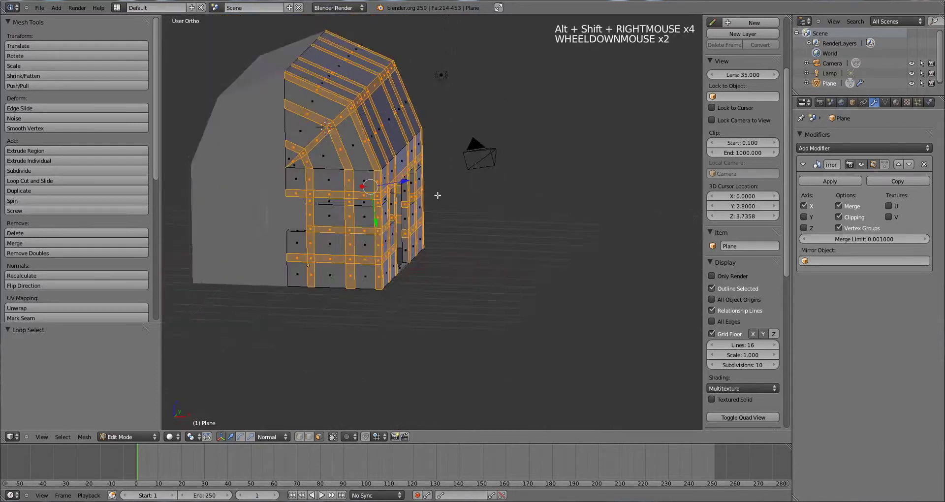
# Step: Add a material slot to the house mesh and create a new material in it
pyautogui.scroll(-1, 423, 207)
pyautogui.moveTo(437, 196); pyautogui.dragTo(438, 243, button='middle')
pyautogui.scroll(4, 394, 232)
pyautogui.scroll(-2, 482, 203)
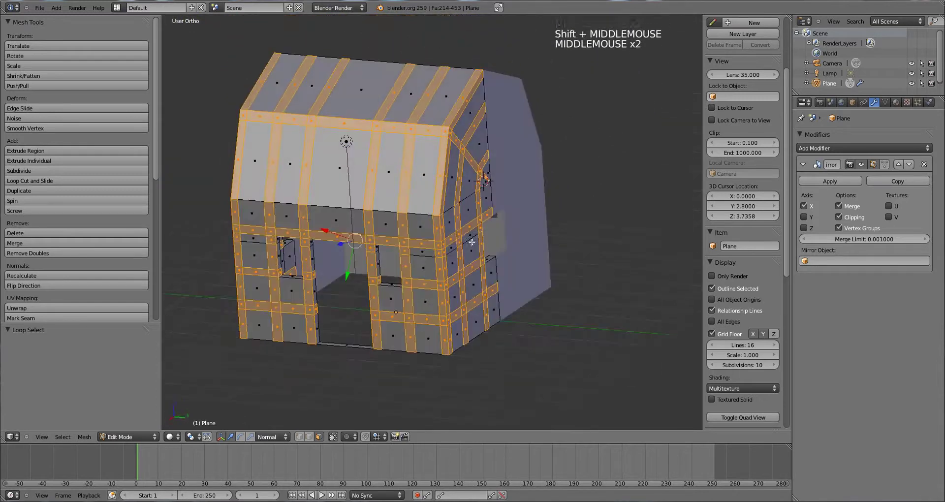
pyautogui.click(896, 103)
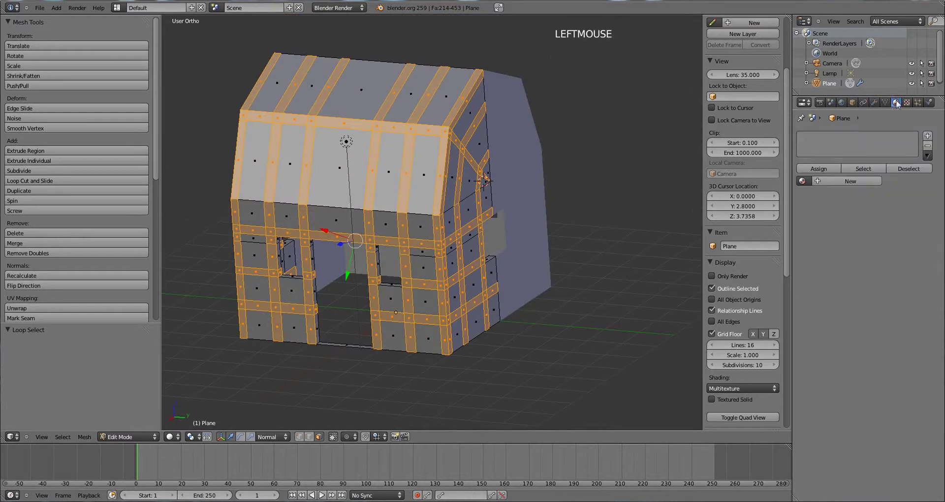
pyautogui.click(928, 136)
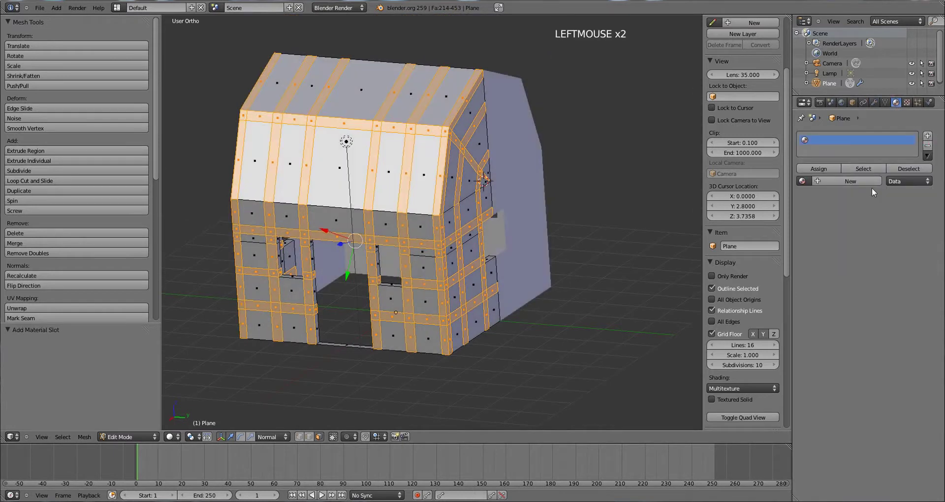
pyautogui.click(827, 181)
# Step: Set the new material's diffuse colour to dark brown and assign it to the selected beam faces
pyautogui.click(845, 304)
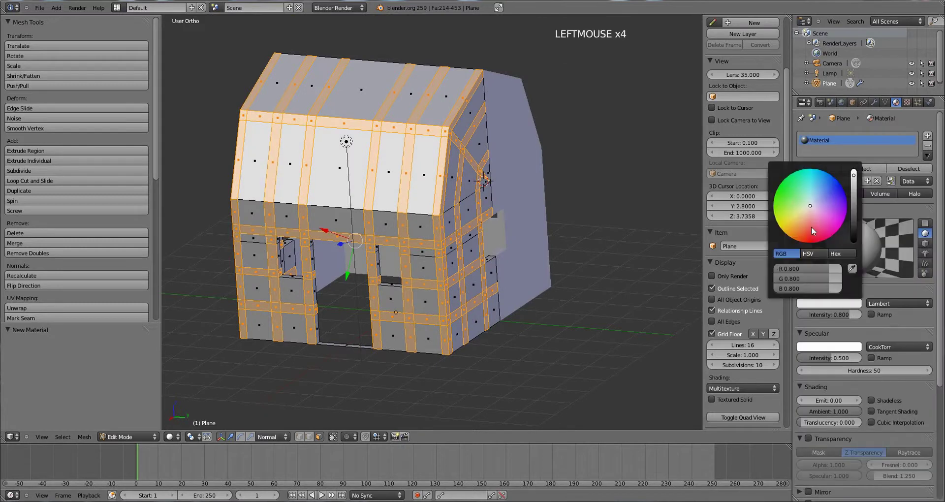
pyautogui.click(798, 236)
pyautogui.moveTo(855, 208); pyautogui.dragTo(859, 230)
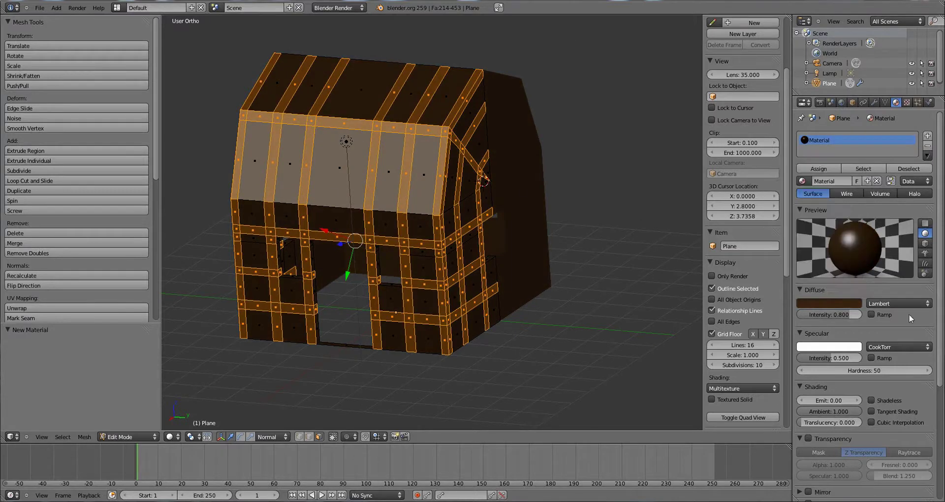
pyautogui.click(819, 169)
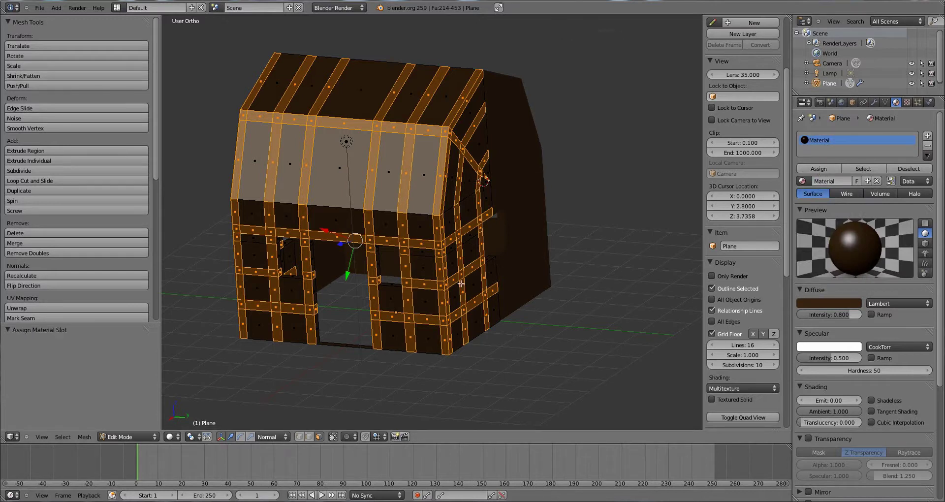
# Step: Invert the face selection, create a second material in the default white, and assign it to the wall and roof panels
pyautogui.hotkey('ctrl', 'i')
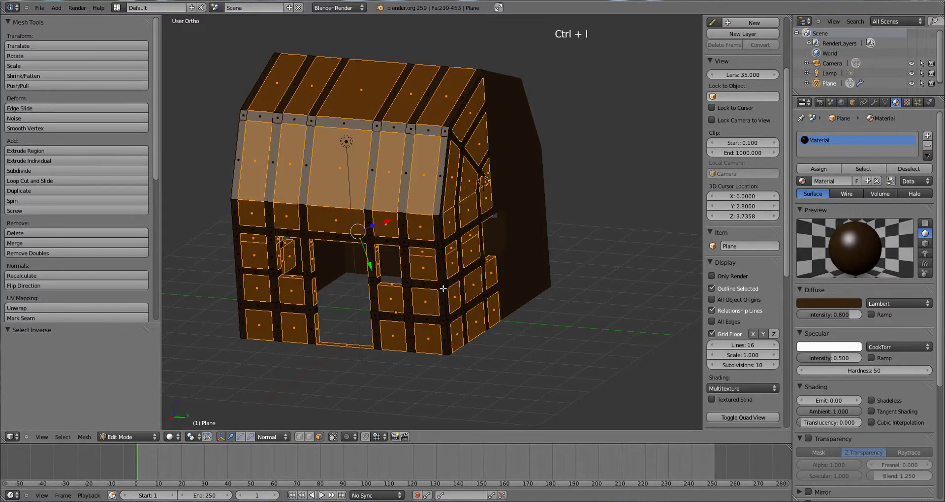
pyautogui.click(929, 136)
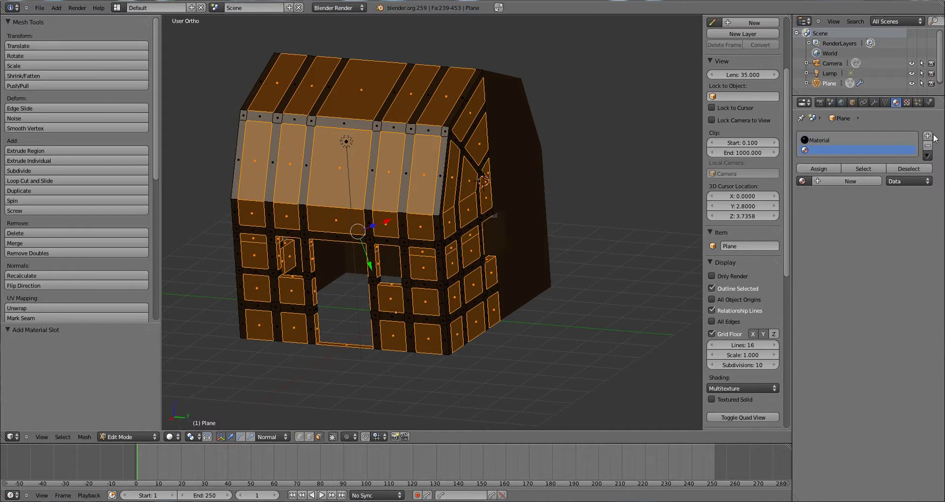
pyautogui.click(838, 179)
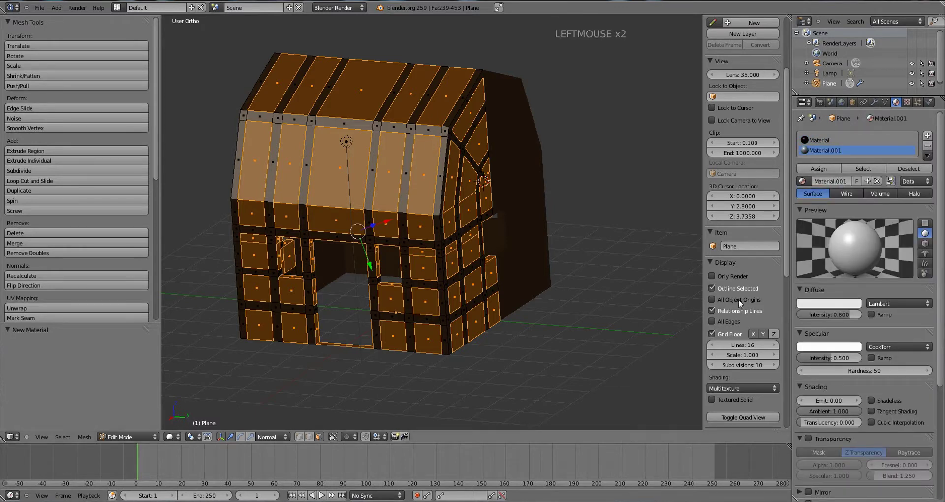
pyautogui.click(821, 169)
pyautogui.moveTo(434, 235); pyautogui.dragTo(542, 226, button='middle')
pyautogui.keyDown('shift'); pyautogui.moveTo(380, 265); pyautogui.dragTo(382, 216, button='middle'); pyautogui.keyUp('shift')
pyautogui.scroll(2, 550, 259)
pyautogui.scroll(-2, 554, 262)
pyautogui.moveTo(484, 211); pyautogui.dragTo(522, 202, button='middle')
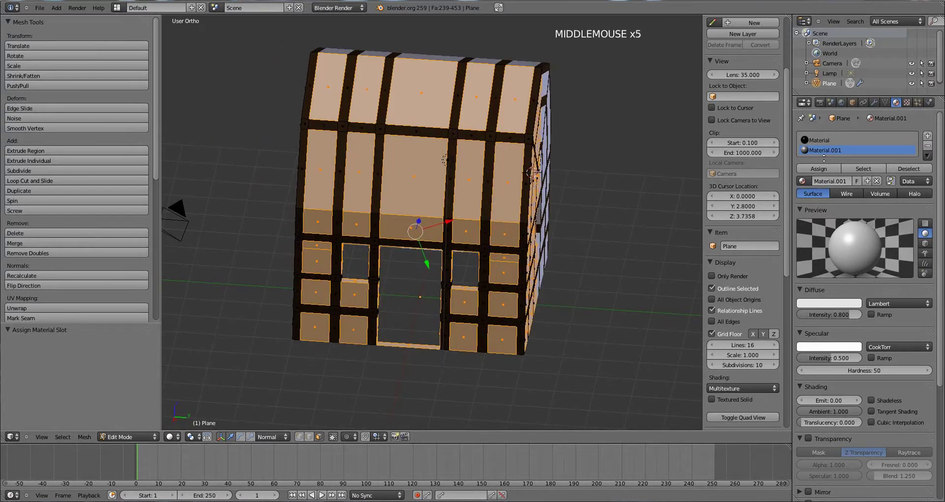
# Step: Clear the selection and select only the beam faces that use the dark brown material
pyautogui.scroll(-1, 825, 156)
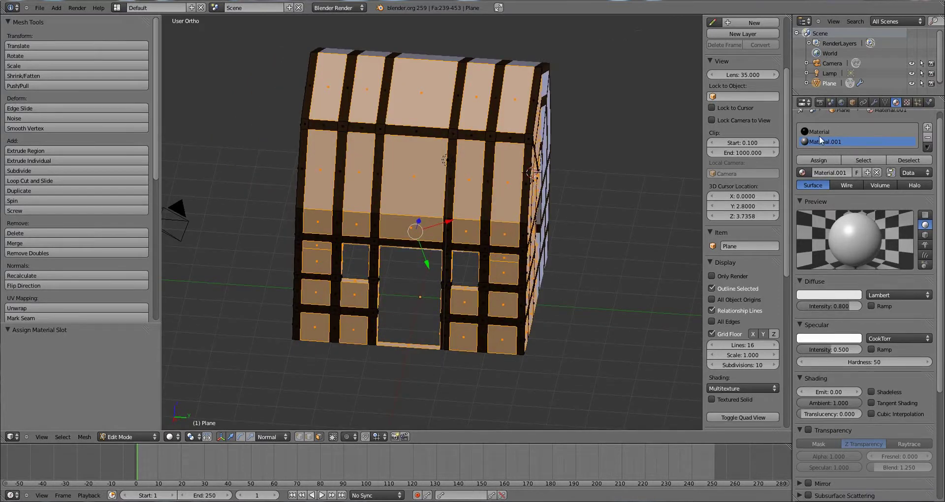
pyautogui.click(820, 132)
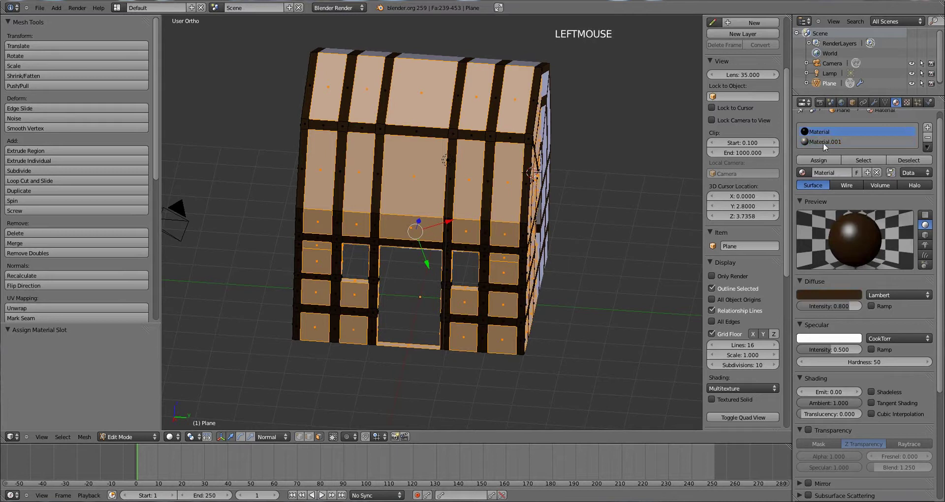
pyautogui.doubleClick(864, 161)
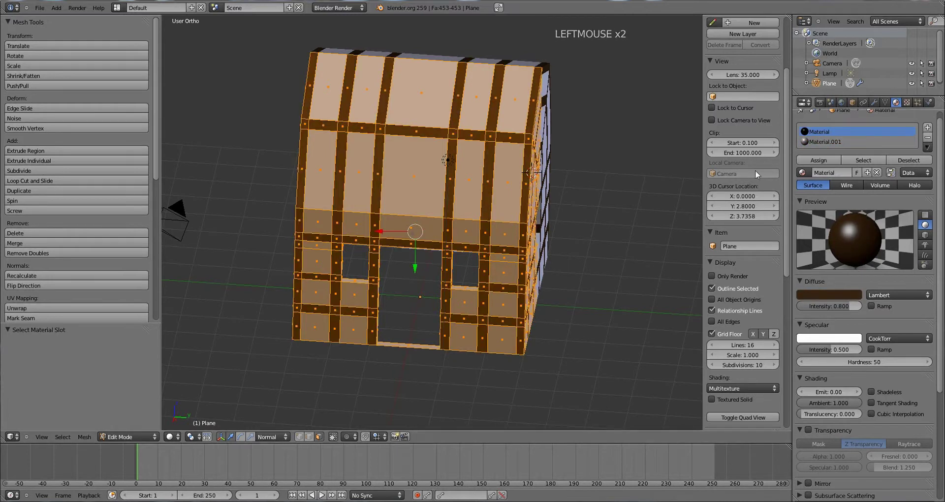
pyautogui.moveTo(616, 138); pyautogui.dragTo(380, 193, button='middle')
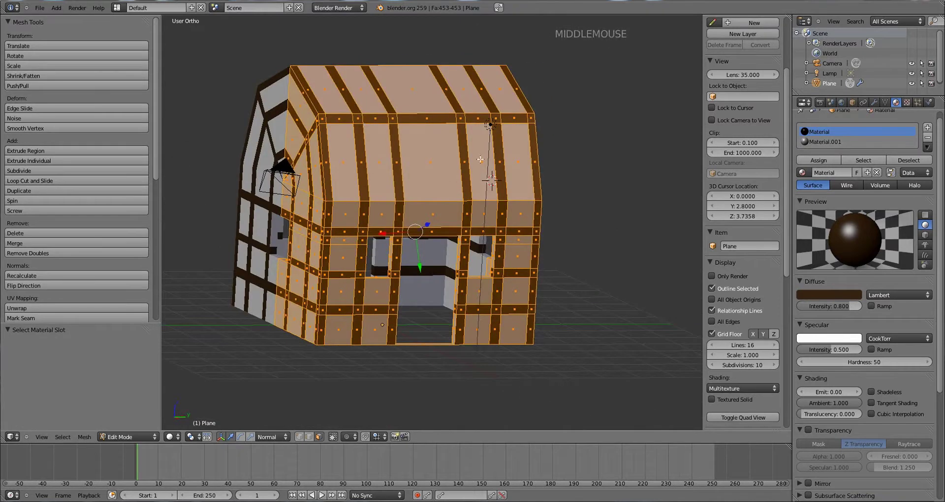
pyautogui.press('a')
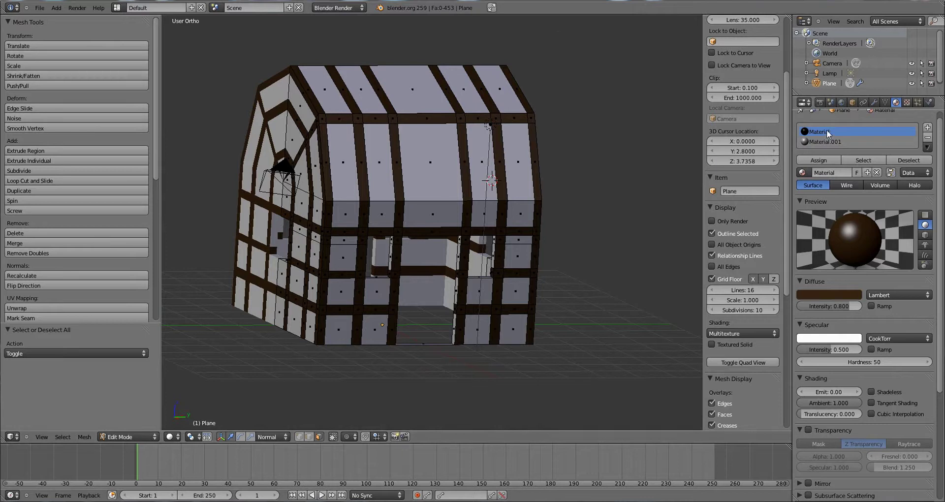
pyautogui.click(850, 160)
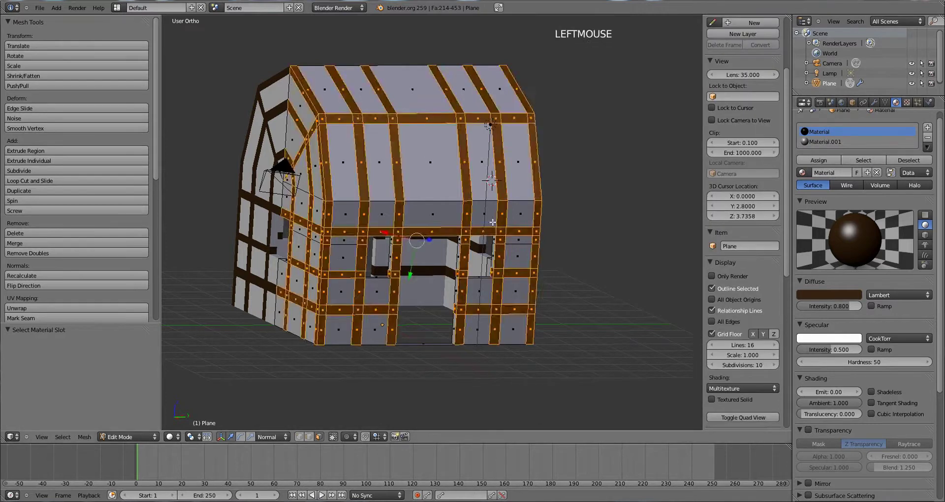
# Step: Extrude the selected beam faces in place, without moving them along the normal
pyautogui.moveTo(492, 217); pyautogui.dragTo(468, 229, button='middle')
pyautogui.scroll(2, 490, 236)
pyautogui.scroll(-1, 506, 253)
pyautogui.scroll(1, 487, 244)
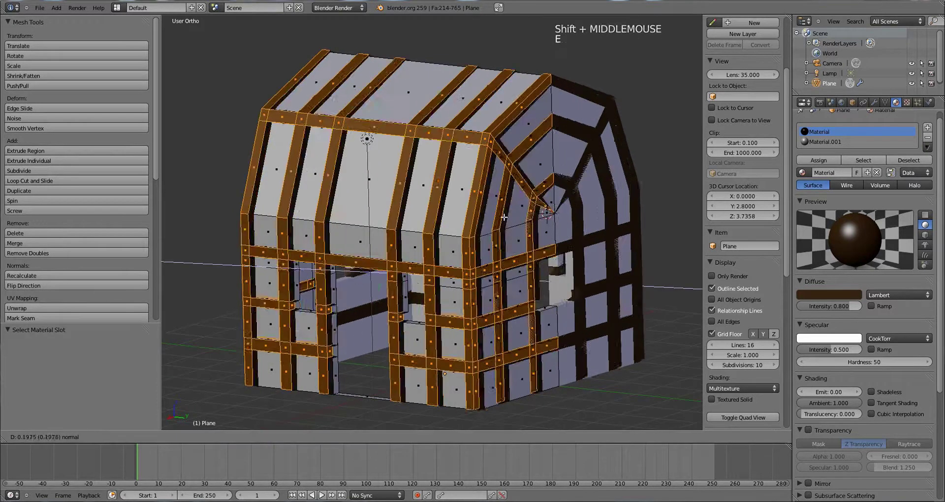
pyautogui.press('e')
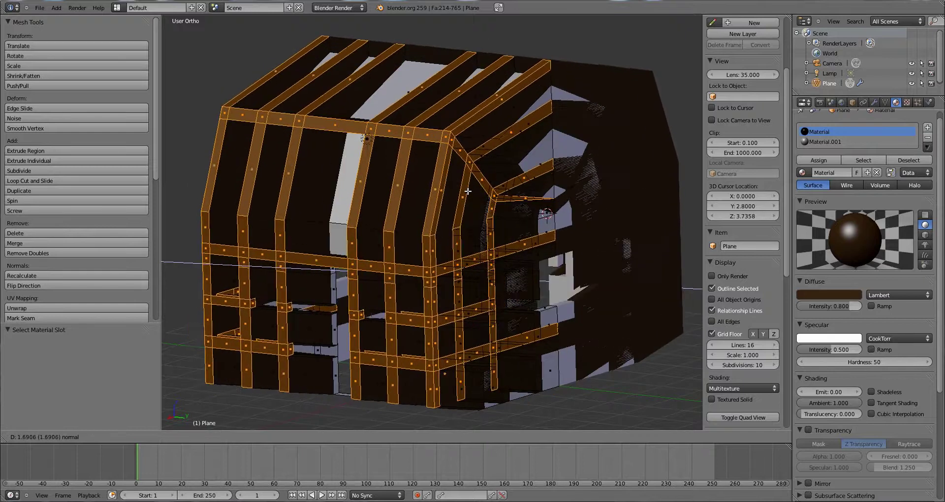
pyautogui.rightClick(478, 189)
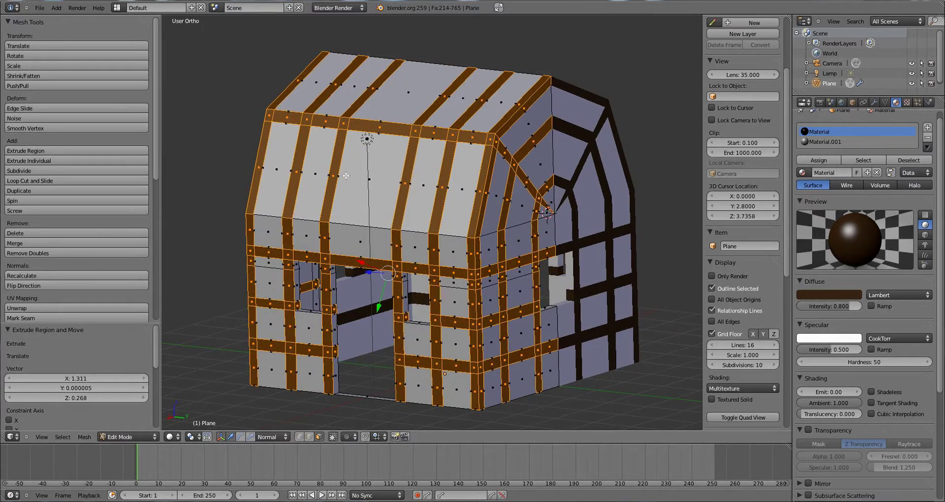
# Step: Raise the extruded beam faces slightly from the walls using Shrink/Fatten with an offset of -0.0213
pyautogui.scroll(3, 339, 178)
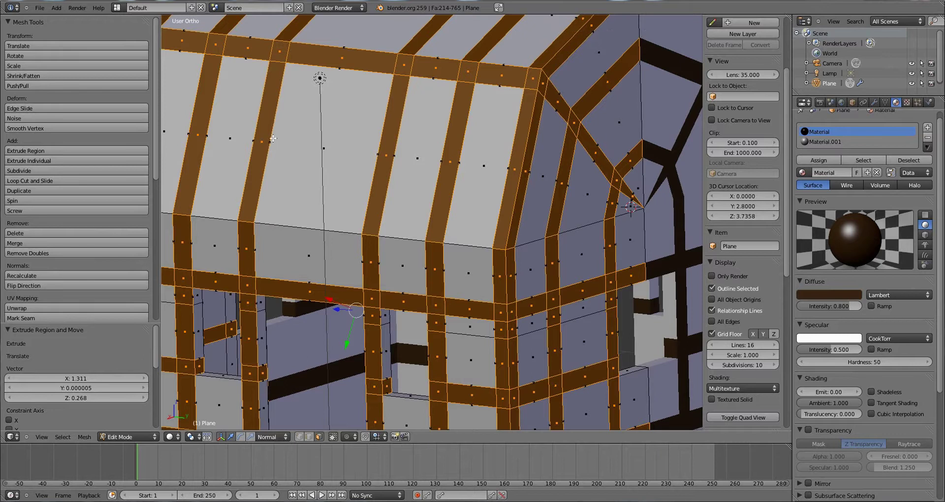
pyautogui.scroll(-2, 274, 151)
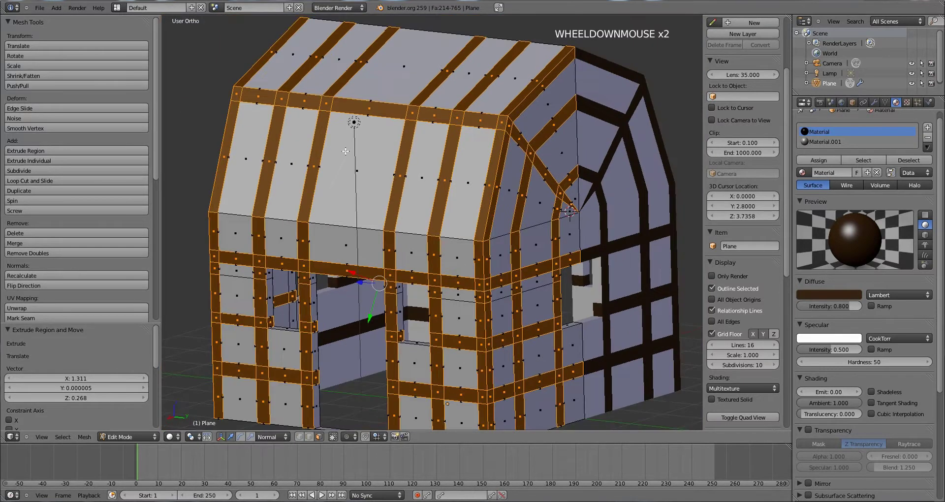
pyautogui.scroll(-1, 347, 152)
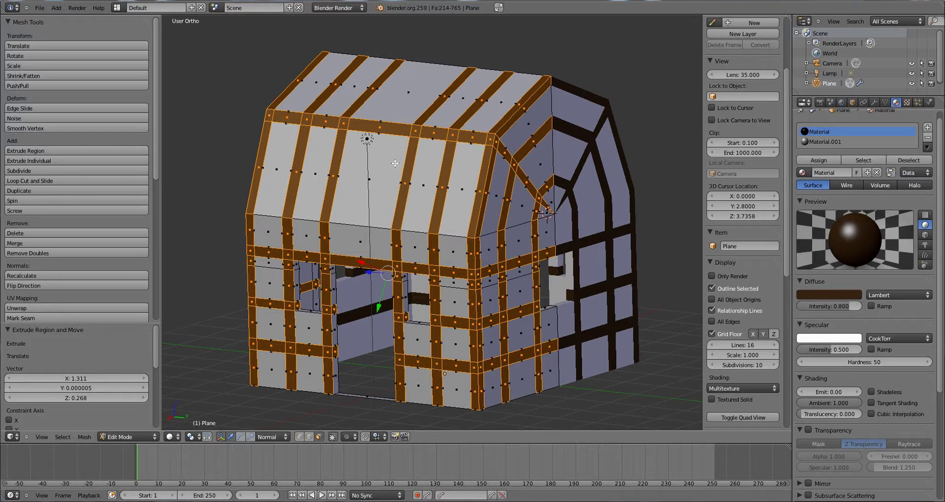
pyautogui.hotkey('alt', 's')
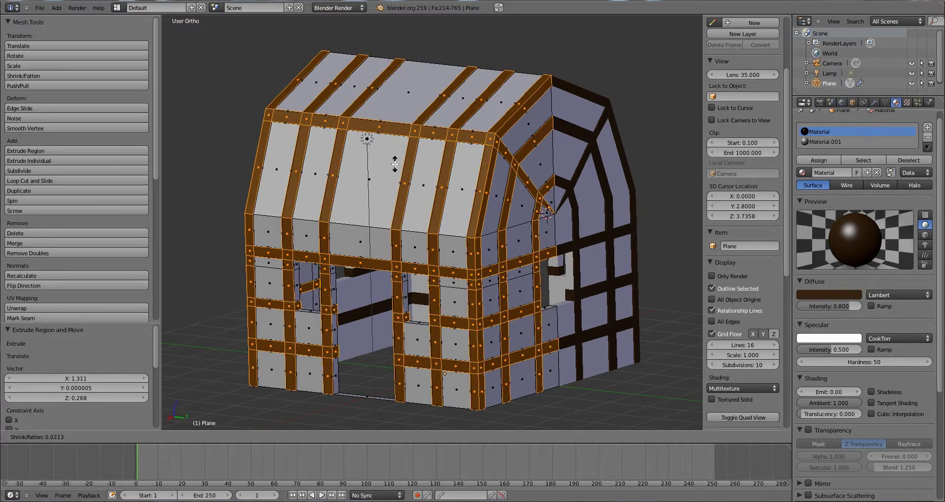
pyautogui.click(395, 164)
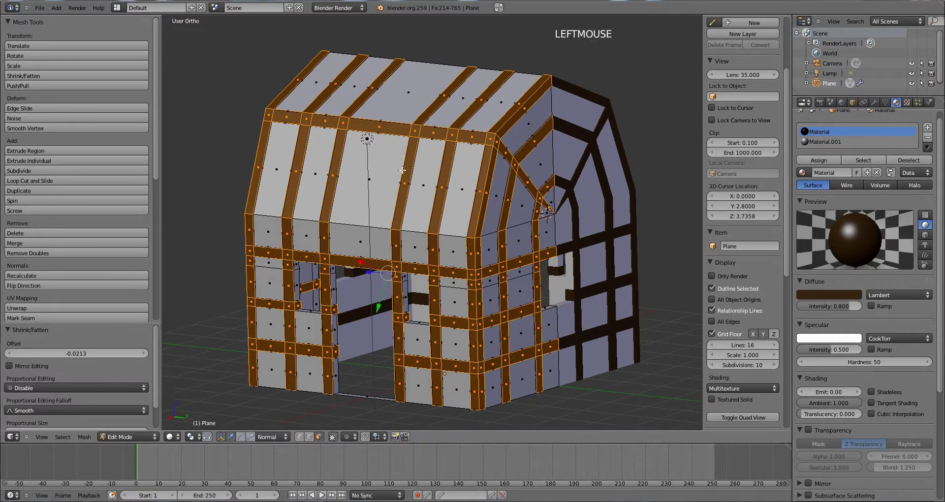
# Step: Examine the thickness of the raised beams along the front and side walls, comparing edit mode with object mode
pyautogui.moveTo(395, 164); pyautogui.dragTo(512, 262, button='middle')
pyautogui.scroll(2, 487, 192)
pyautogui.scroll(2, 487, 192)
pyautogui.scroll(-3, 571, 213)
pyautogui.scroll(-1, 571, 213)
pyautogui.moveTo(571, 213); pyautogui.dragTo(524, 175, button='middle')
pyautogui.scroll(-2, 532, 187)
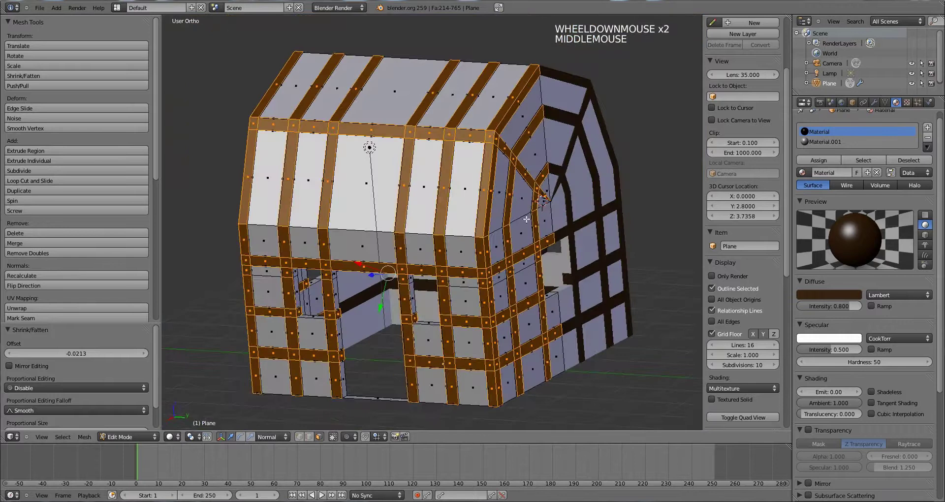
pyautogui.moveTo(525, 230); pyautogui.dragTo(483, 243, button='middle')
pyautogui.press('Tab')
pyautogui.scroll(1, 515, 240)
pyautogui.press('Tab')
pyautogui.press('Tab')
pyautogui.press('Tab')
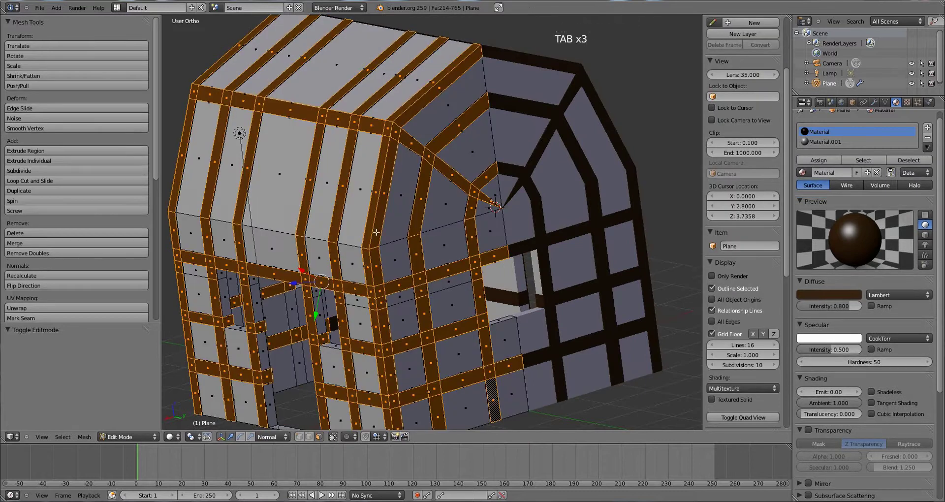
pyautogui.scroll(4, 377, 207)
pyautogui.moveTo(376, 207); pyautogui.dragTo(511, 176, button='middle')
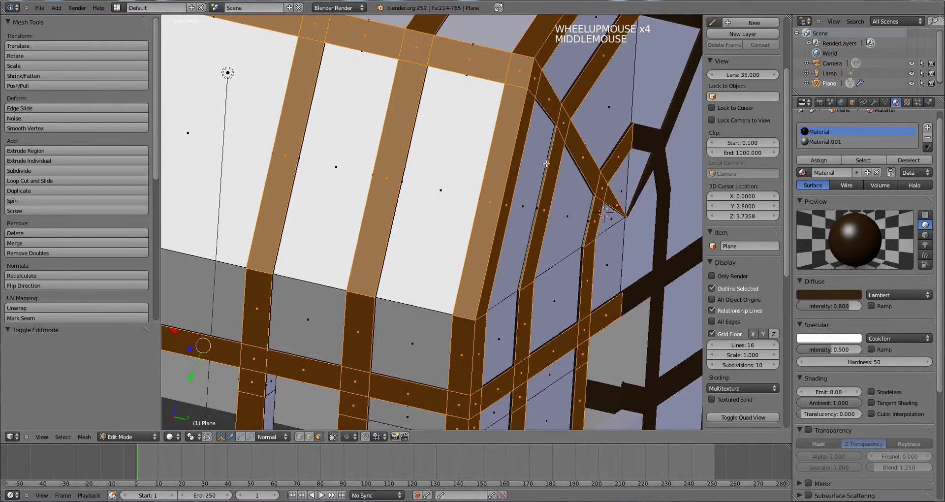
pyautogui.scroll(-7, 497, 229)
pyautogui.scroll(2, 485, 237)
# Step: Leave edit mode and inspect the beam pattern on the whole house, the roof and the gable end
pyautogui.press('Tab')
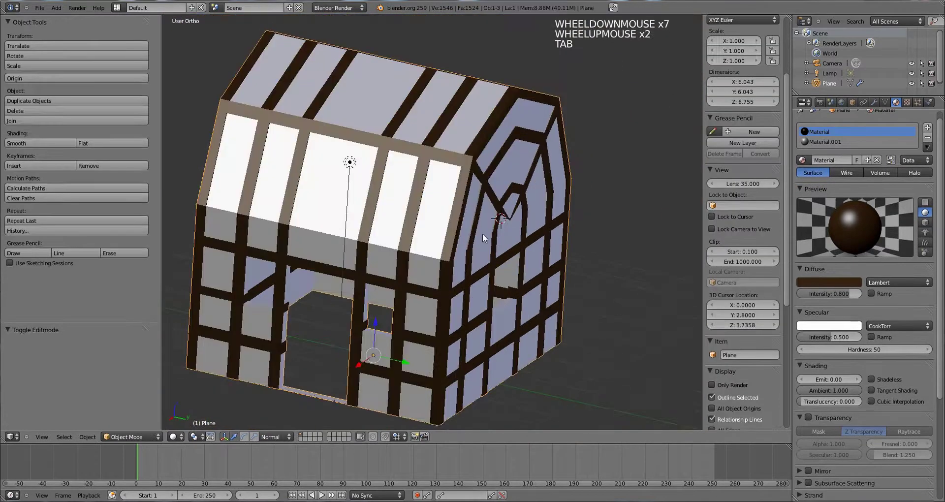
pyautogui.scroll(-3, 463, 298)
pyautogui.scroll(4, 461, 297)
pyautogui.keyDown('shift'); pyautogui.moveTo(444, 320); pyautogui.dragTo(441, 316, button='middle'); pyautogui.keyUp('shift')
pyautogui.moveTo(441, 316); pyautogui.dragTo(463, 334, button='middle')
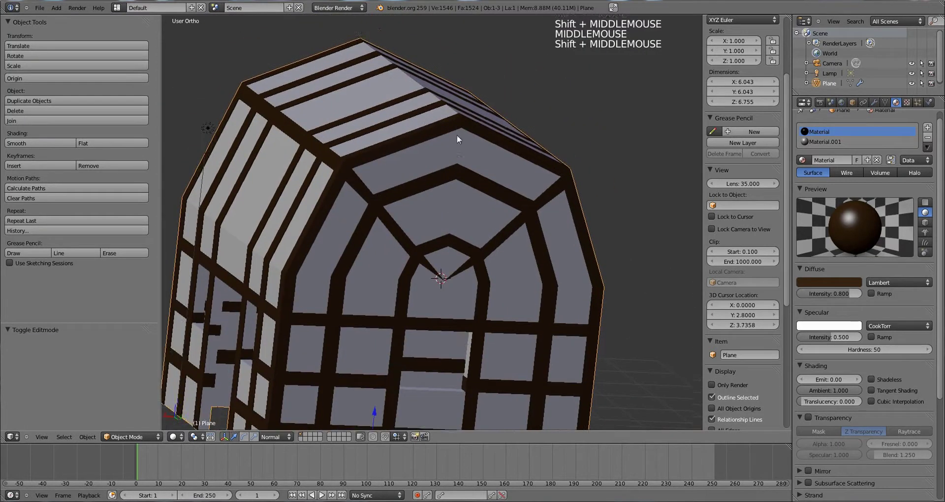
pyautogui.moveTo(435, 121); pyautogui.dragTo(429, 173, button='middle')
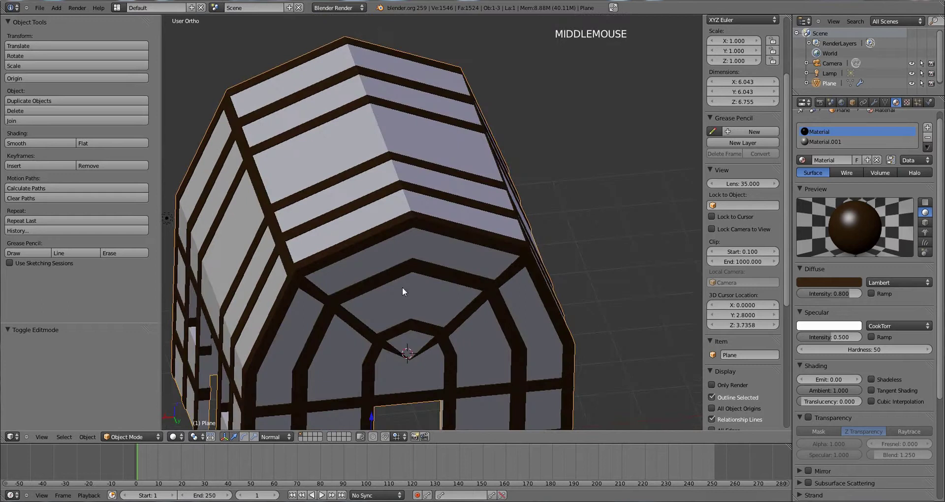
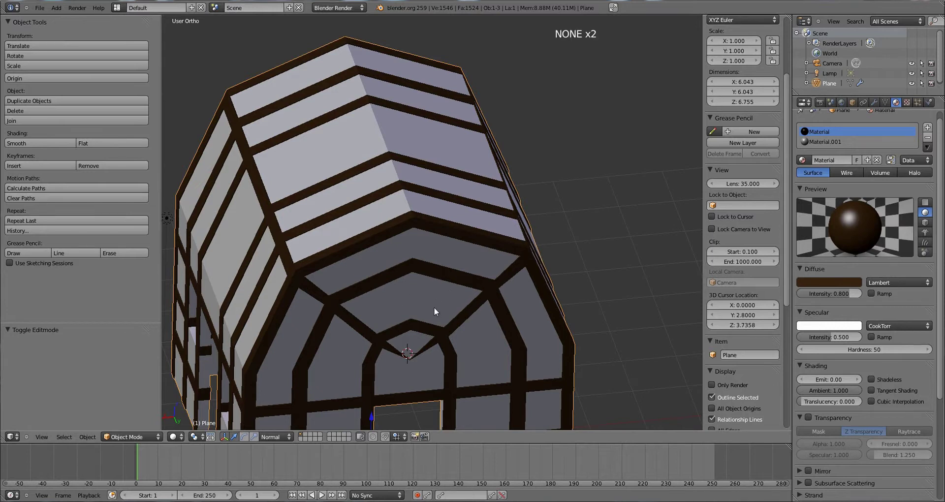
# Step: In edit mode, add a horizontal loop cut around the upper wall, between the eave line and the beam below it
pyautogui.press('Tab')
pyautogui.scroll(-2, 433, 306)
pyautogui.moveTo(433, 306); pyautogui.dragTo(452, 273, button='middle')
pyautogui.scroll(3, 402, 329)
pyautogui.hotkey('ctrl', 'r')
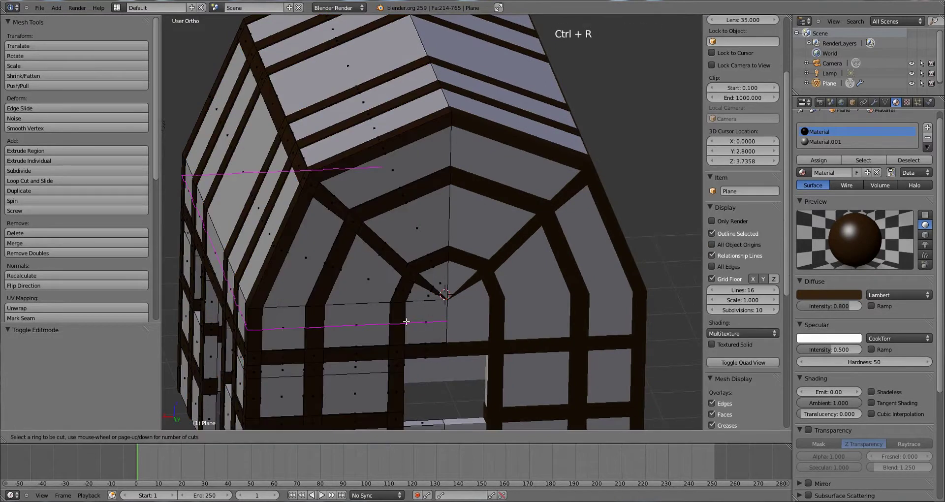
pyautogui.click(406, 318)
pyautogui.click(406, 313)
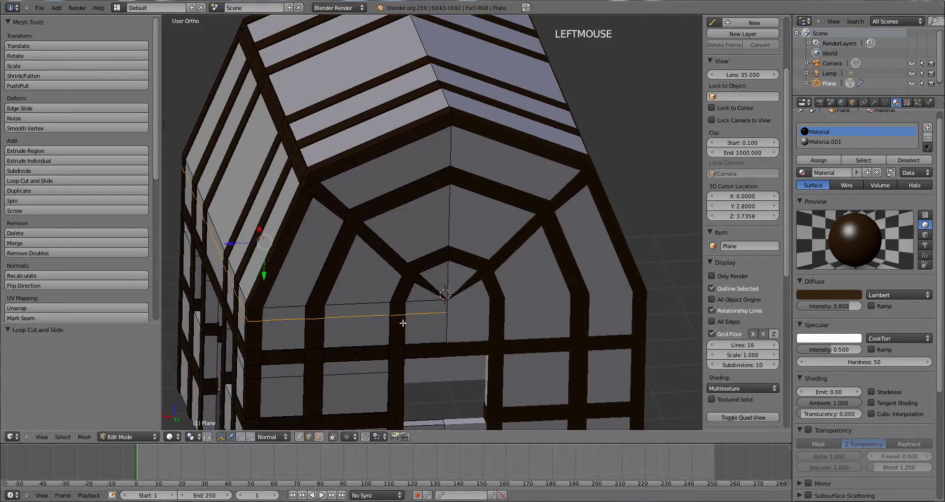
# Step: Switch the mesh selection mode to faces
pyautogui.moveTo(408, 315)
pyautogui.mouseDown(button='middle')
pyautogui.moveTo(445, 320)
pyautogui.moveTo(425, 319)
pyautogui.mouseUp(button='middle')
pyautogui.hotkey('ctrl', 'Tab')
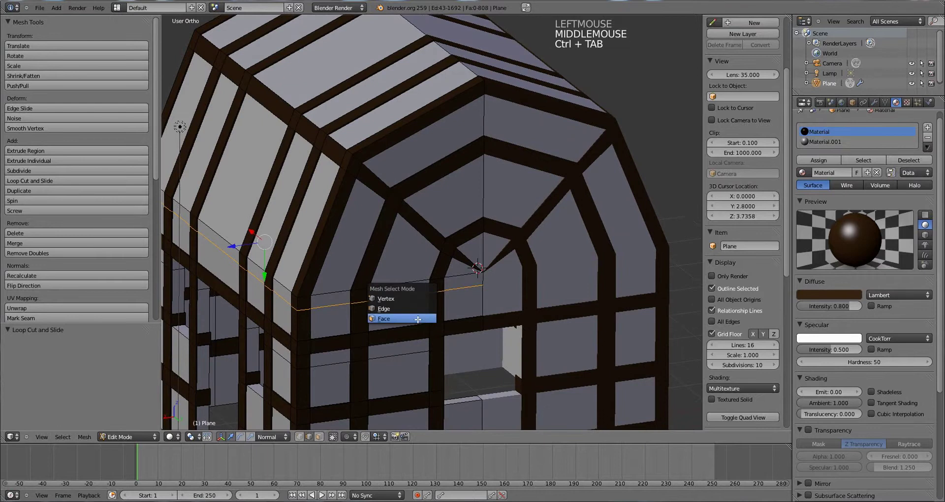
pyautogui.click(410, 320)
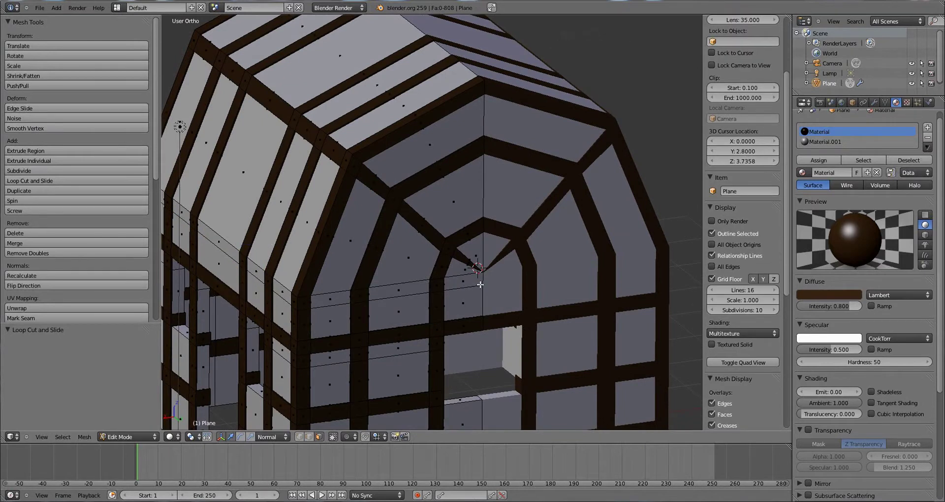
# Step: Select the narrow face loop around the walls at the eave line, assign it the dark brown Material and leave edit mode
pyautogui.keyDown('alt'); pyautogui.rightClick(477, 289); pyautogui.keyUp('alt')
pyautogui.scroll(-3, 477, 288)
pyautogui.moveTo(477, 288); pyautogui.dragTo(605, 282, button='middle')
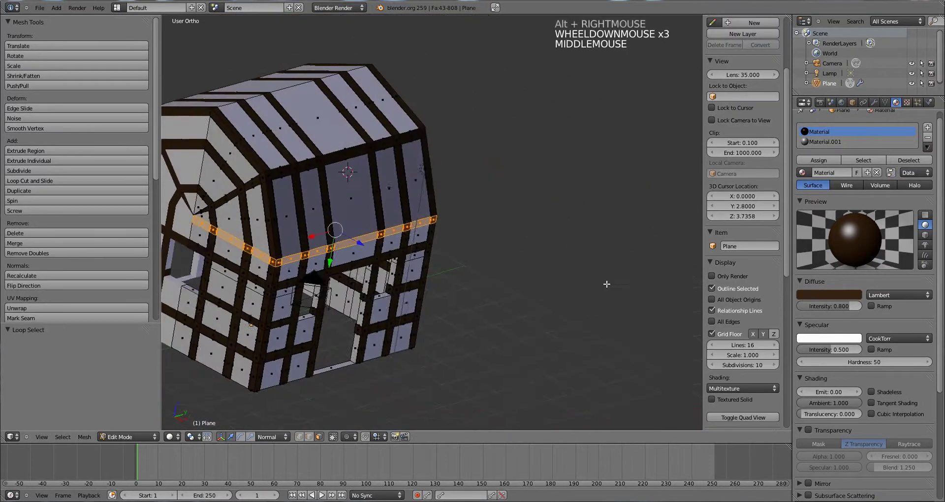
pyautogui.click(828, 159)
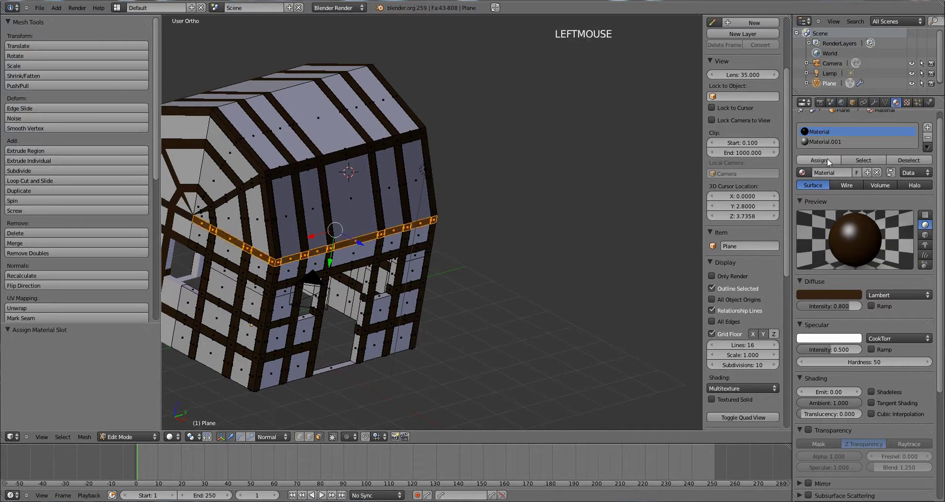
pyautogui.moveTo(488, 238); pyautogui.dragTo(431, 239, button='middle')
pyautogui.press('Tab')
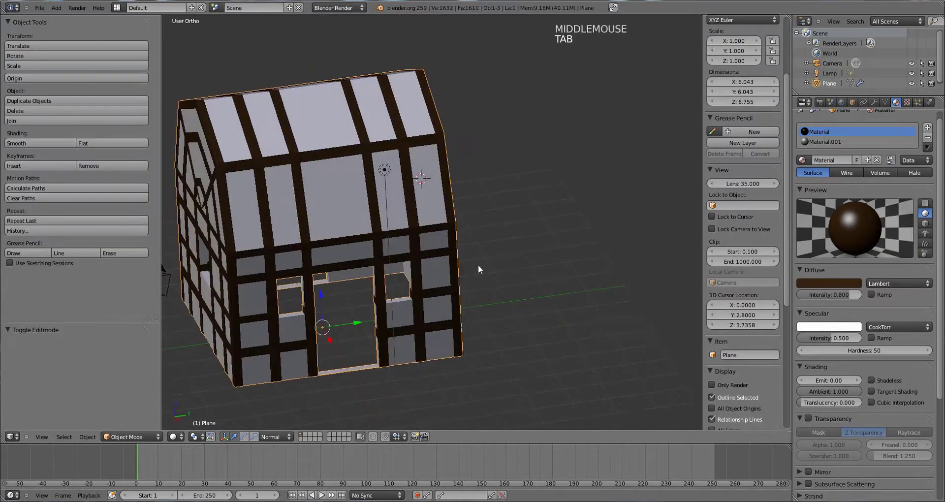
# Step: Inspect the beam pattern of the whole house, covering the front wall, roof and gable end
pyautogui.moveTo(479, 268); pyautogui.dragTo(480, 227, button='middle')
pyautogui.scroll(-1, 330, 246)
pyautogui.scroll(1, 353, 197)
pyautogui.scroll(2, 460, 245)
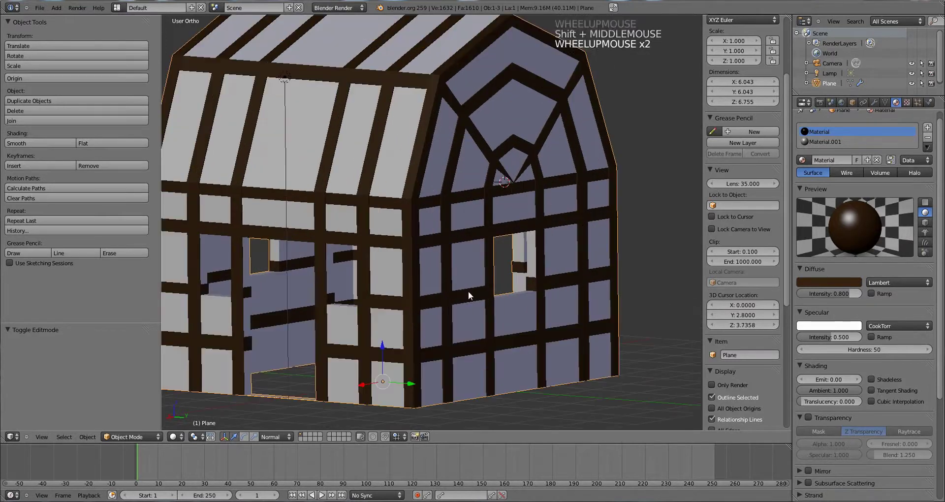
pyautogui.keyDown('shift'); pyautogui.moveTo(485, 297); pyautogui.dragTo(505, 352, button='middle'); pyautogui.keyUp('shift')
pyautogui.scroll(-2, 516, 267)
pyautogui.keyDown('shift'); pyautogui.moveTo(515, 267); pyautogui.dragTo(520, 297, button='middle'); pyautogui.keyUp('shift')
pyautogui.scroll(1, 533, 270)
pyautogui.keyDown('shift'); pyautogui.scroll(1, 533, 270); pyautogui.keyUp('shift')
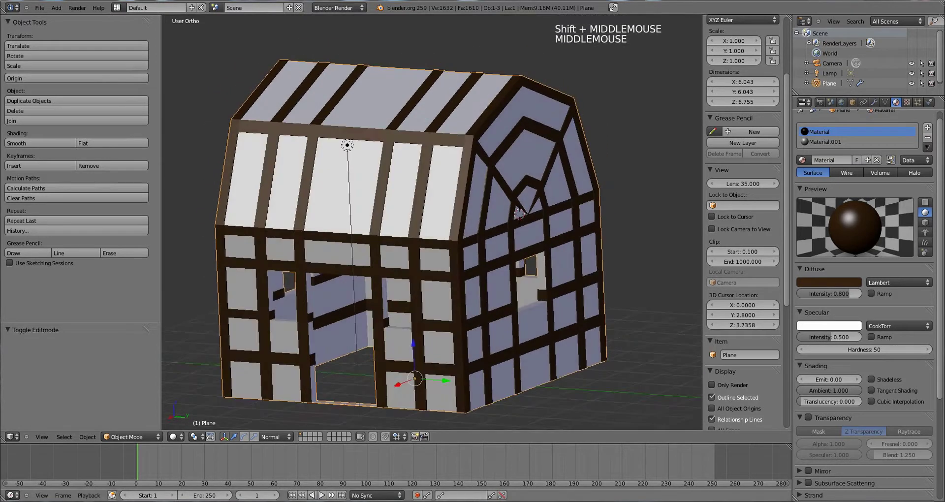
# Step: Switch to the web browser and search the Open Material Repository for brick materials
pyautogui.moveTo(232, 501)
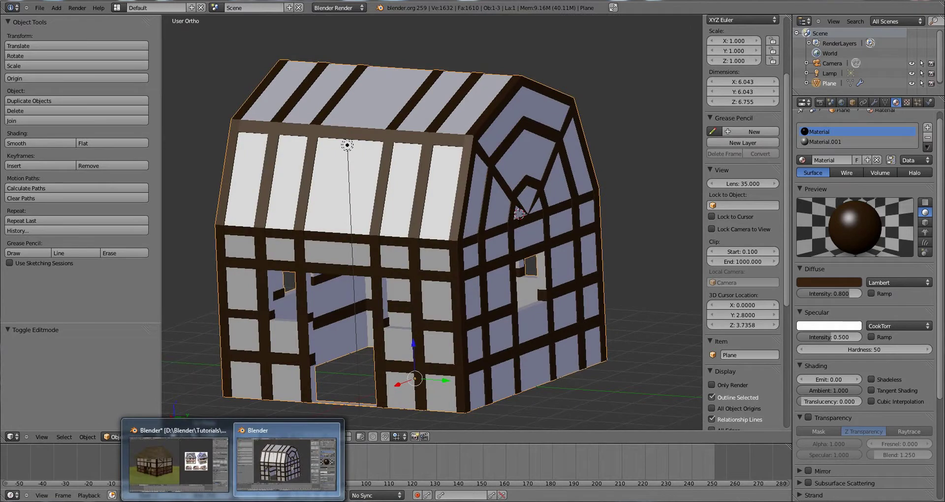
pyautogui.moveTo(142, 501)
pyautogui.click(84, 463)
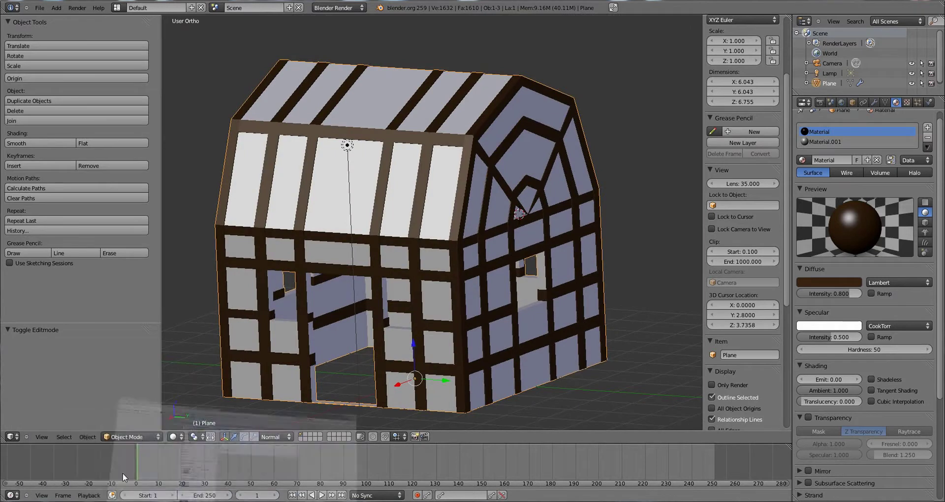
pyautogui.click(64, 14)
pyautogui.click(298, 14)
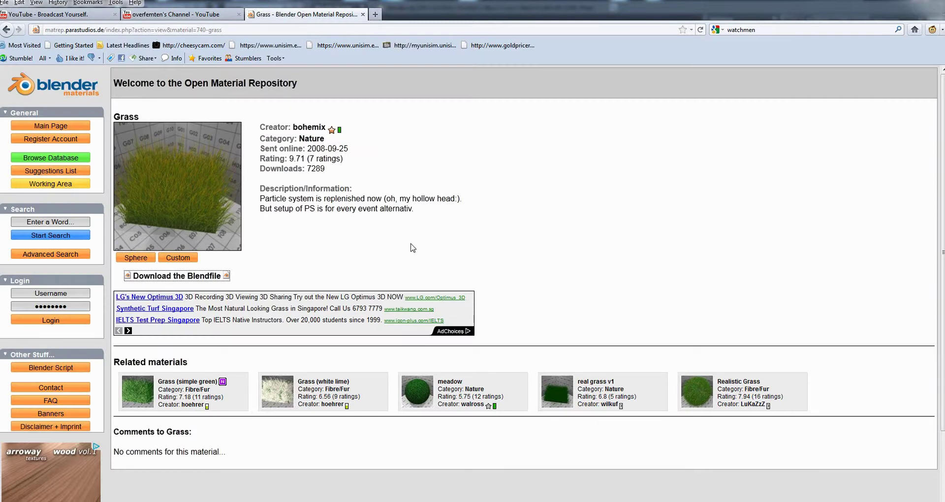
pyautogui.click(55, 223)
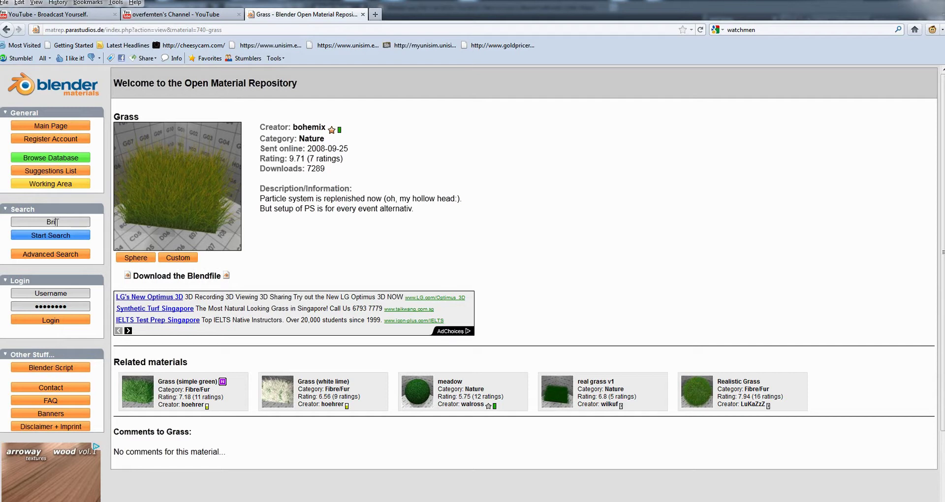
pyautogui.press('Return')
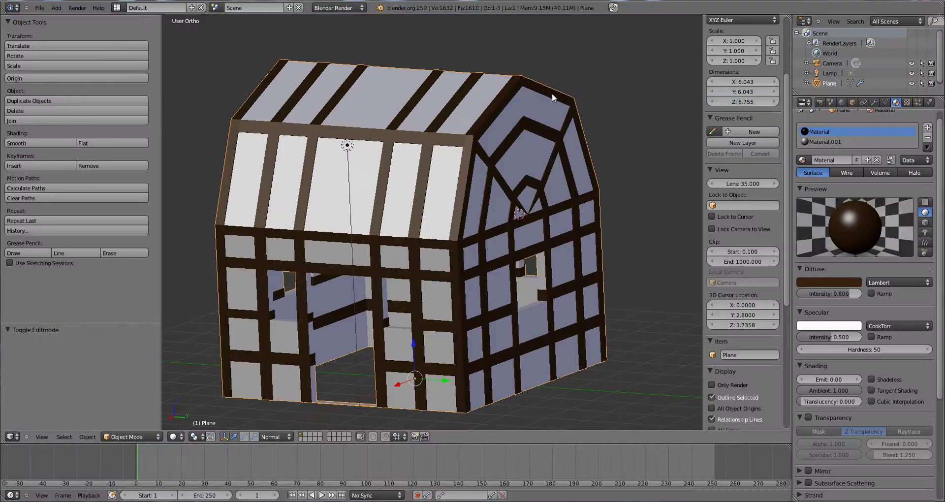
# Step: Switch back to Blender, start appending from a library and go to D:\Blender\Tutorials\YoutubeRequests\TudorHouse
pyautogui.scroll(-1, 457, 279)
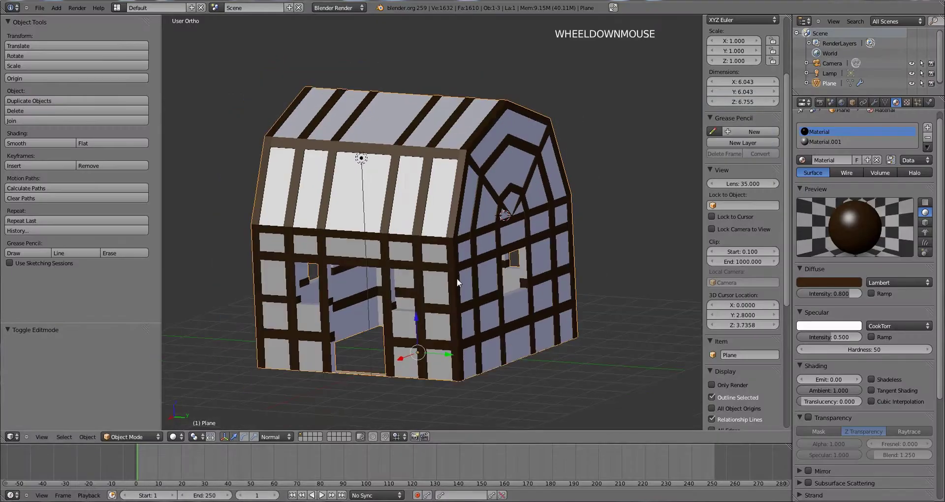
pyautogui.keyDown('shift'); pyautogui.moveTo(424, 316); pyautogui.dragTo(223, 99, button='middle'); pyautogui.keyUp('shift')
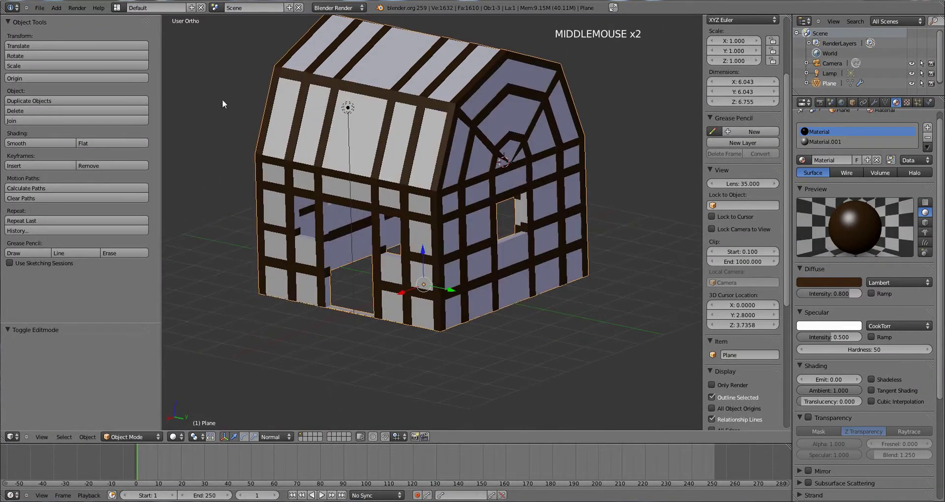
pyautogui.click(39, 8)
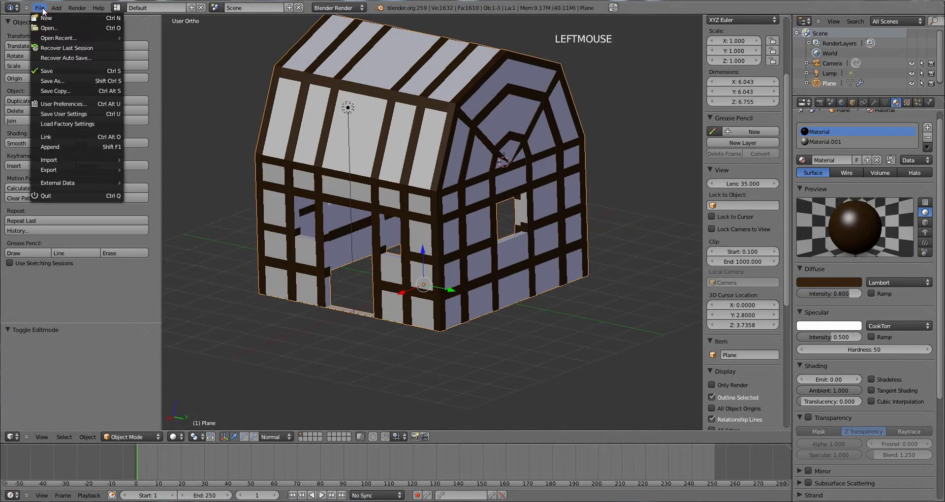
pyautogui.click(61, 147)
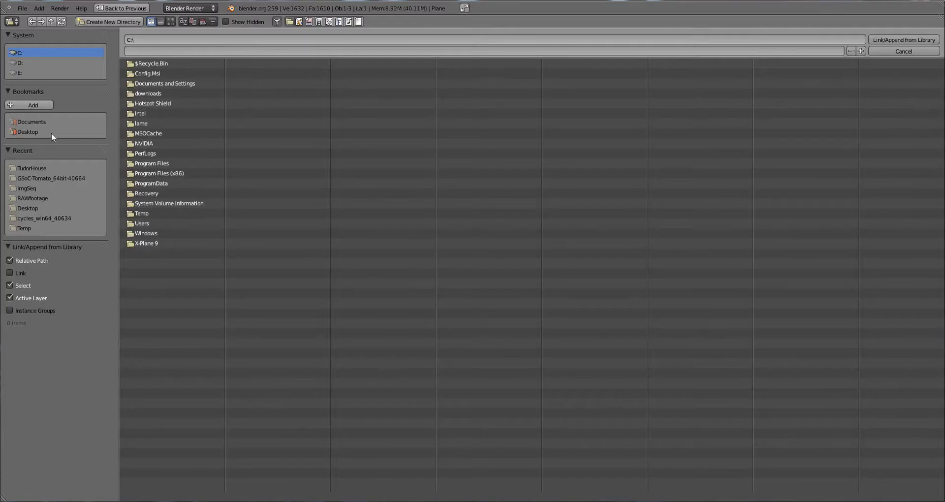
pyautogui.click(20, 63)
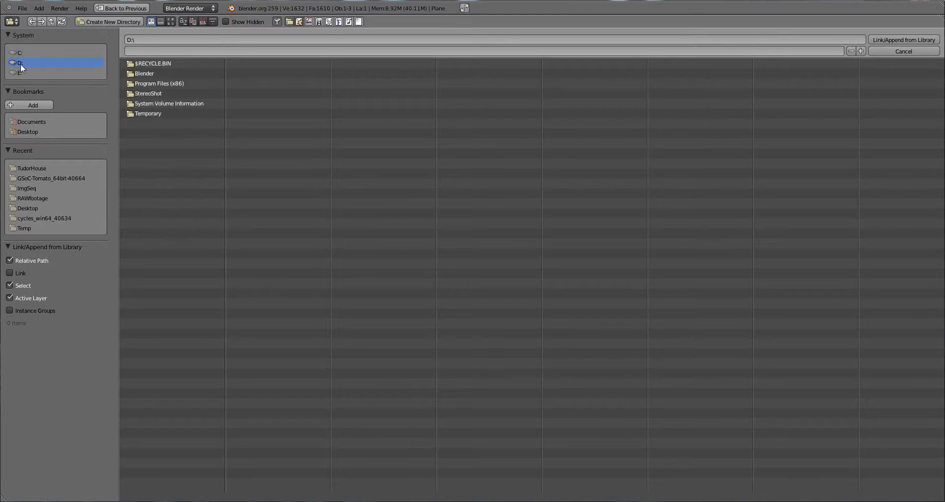
pyautogui.click(143, 76)
pyautogui.click(143, 73)
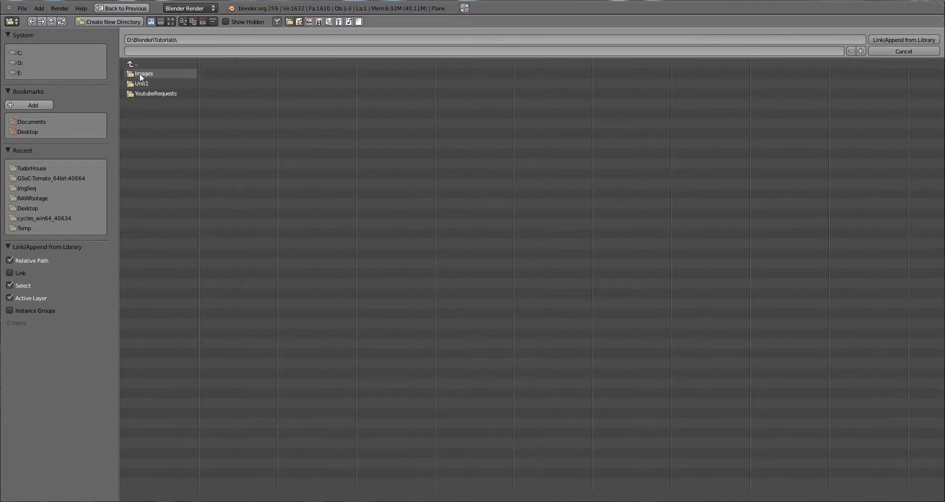
pyautogui.click(144, 92)
pyautogui.click(146, 75)
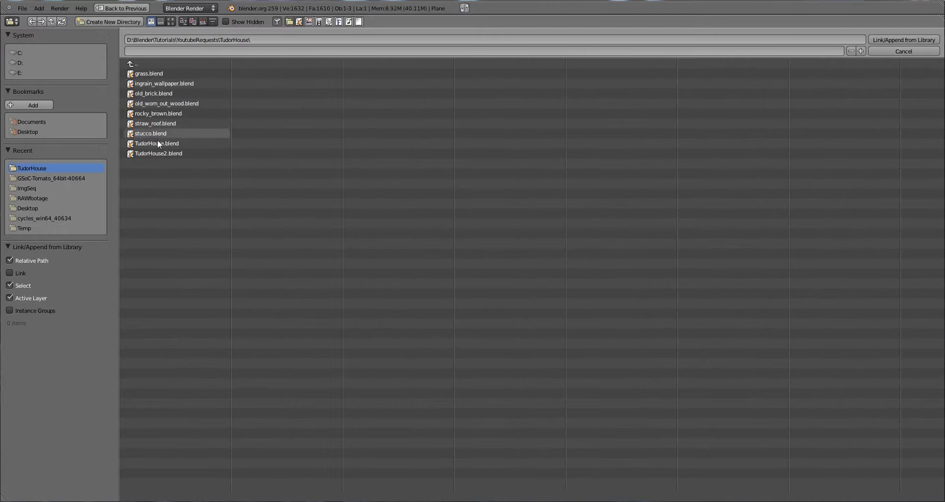
# Step: Append the brick material from old_brick.blend to the scene
pyautogui.click(140, 93)
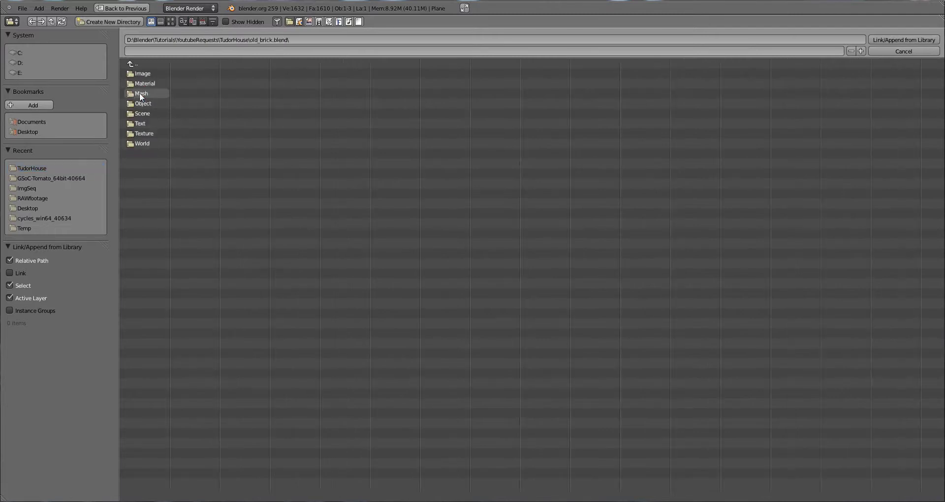
pyautogui.click(145, 85)
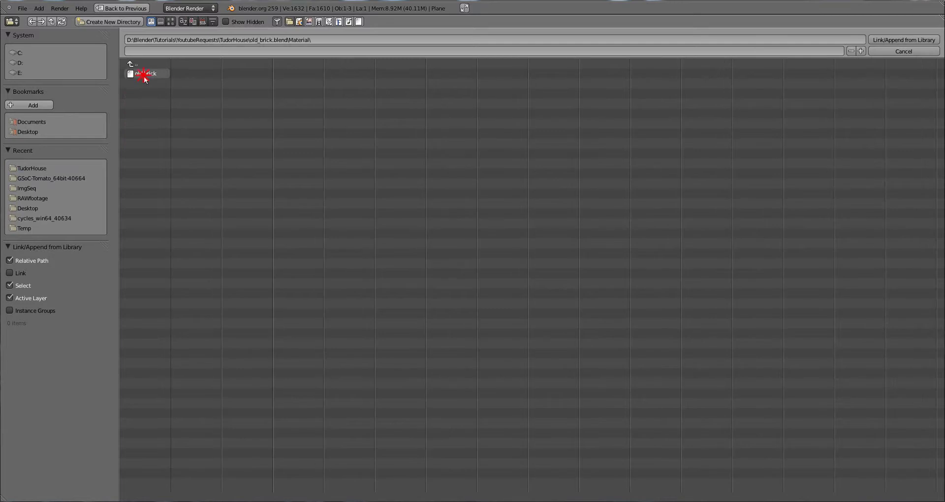
pyautogui.doubleClick(141, 76)
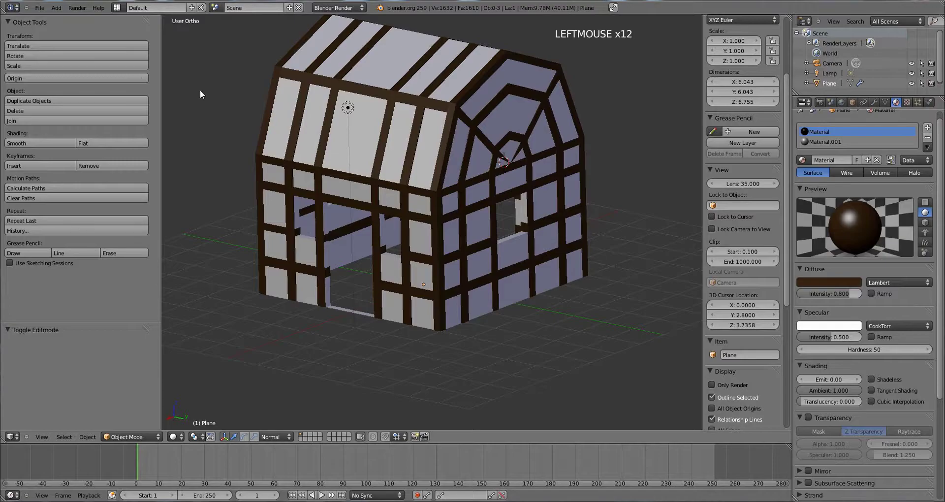
pyautogui.click(804, 161)
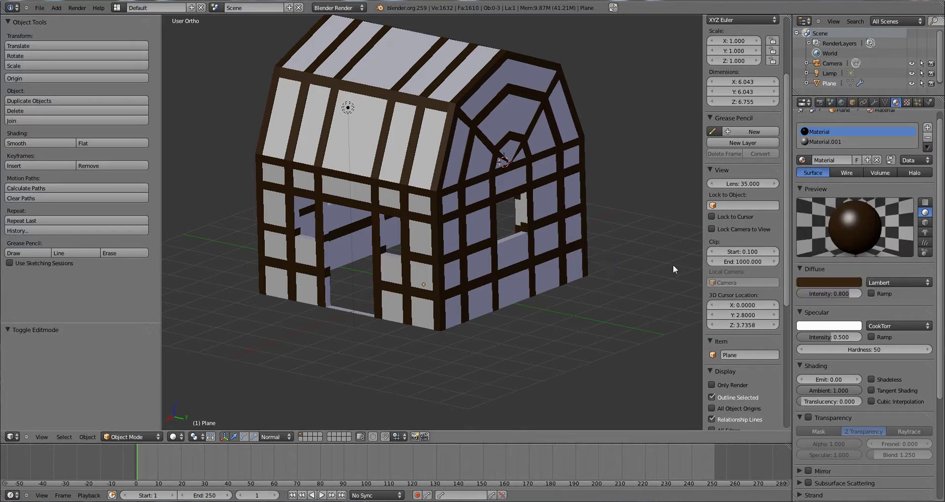
# Step: Enter edit mode on the house and clear the face selection
pyautogui.scroll(1, 640, 266)
pyautogui.scroll(-1, 567, 263)
pyautogui.press('Tab')
pyautogui.moveTo(555, 259); pyautogui.dragTo(522, 270, button='middle')
pyautogui.scroll(1, 546, 262)
pyautogui.keyDown('shift'); pyautogui.scroll(1, 542, 263); pyautogui.keyUp('shift')
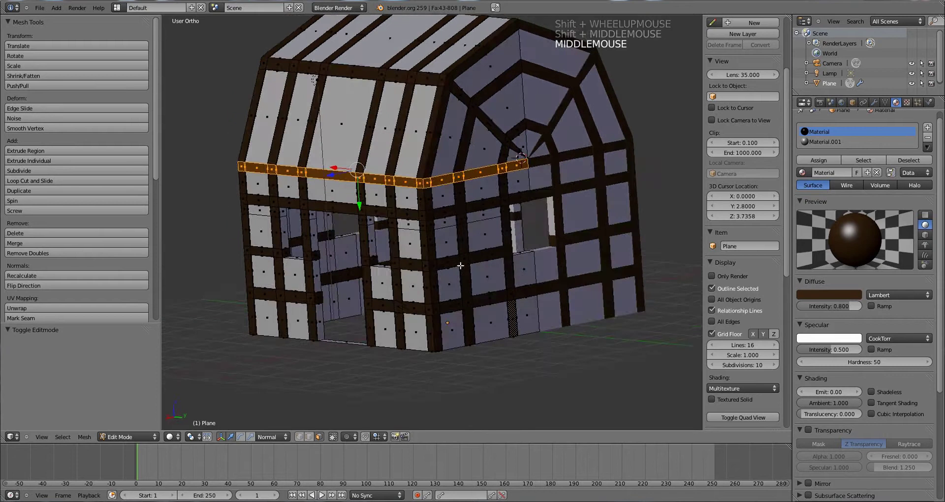
pyautogui.moveTo(533, 265); pyautogui.dragTo(525, 266, button='middle')
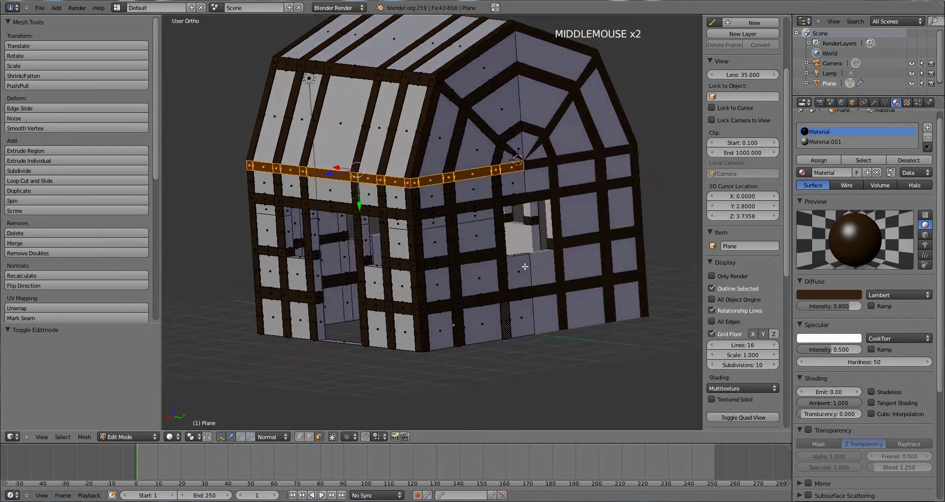
pyautogui.press('c')
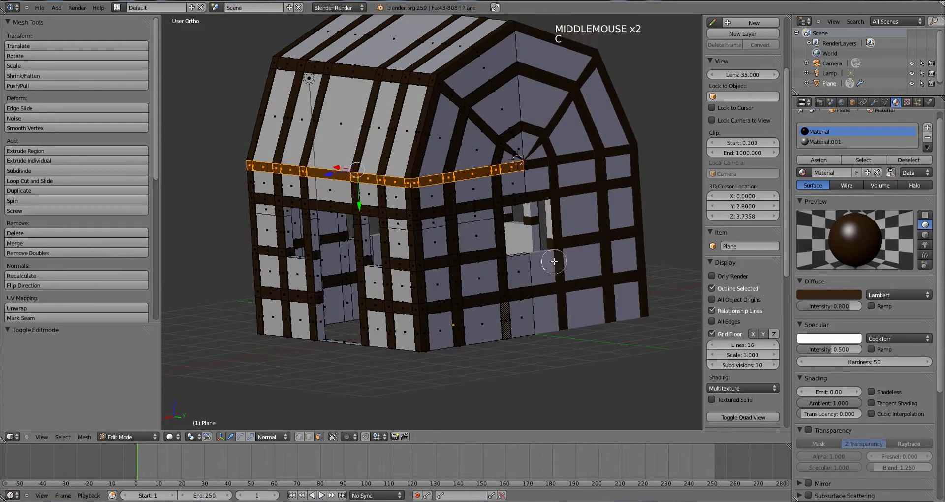
pyautogui.rightClick(544, 269)
pyautogui.press('a')
pyautogui.scroll(3, 542, 266)
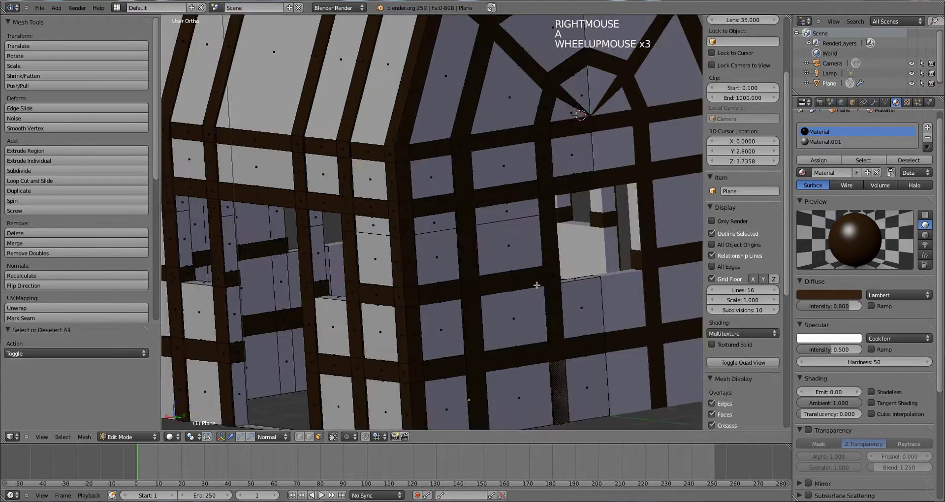
pyautogui.keyDown('shift'); pyautogui.moveTo(533, 250); pyautogui.dragTo(542, 228, button='middle'); pyautogui.keyUp('shift')
pyautogui.scroll(-1, 509, 216)
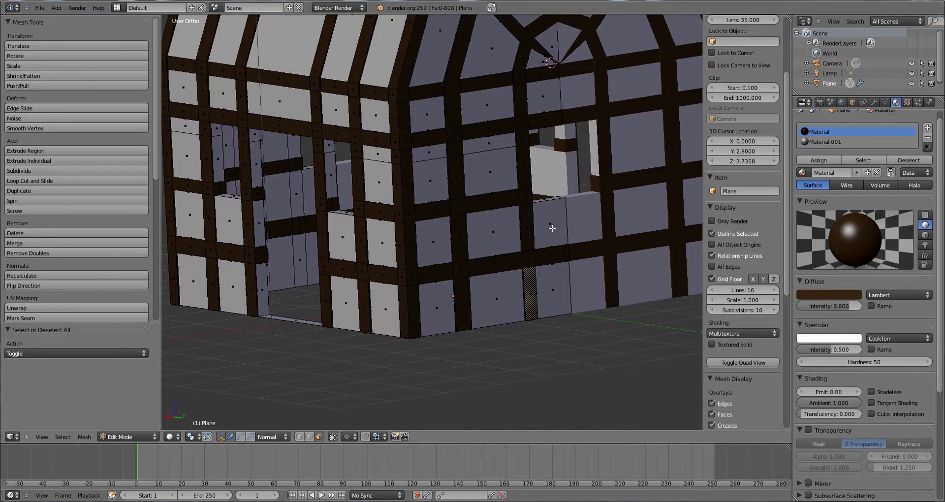
# Step: Select the six lower light panels on the gable-end wall, from below the window to the front corner
pyautogui.rightClick(550, 226)
pyautogui.keyDown('shift'); pyautogui.rightClick(504, 242); pyautogui.keyUp('shift')
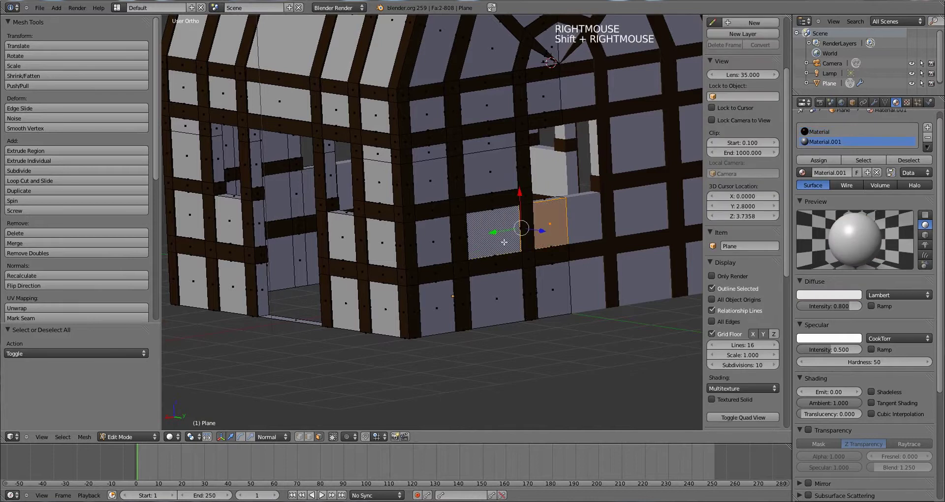
pyautogui.keyDown('shift'); pyautogui.rightClick(554, 288); pyautogui.keyUp('shift')
pyautogui.keyDown('shift'); pyautogui.rightClick(498, 298); pyautogui.keyUp('shift')
pyautogui.keyDown('shift'); pyautogui.rightClick(437, 308); pyautogui.keyUp('shift')
pyautogui.keyDown('shift'); pyautogui.rightClick(437, 244); pyautogui.keyUp('shift')
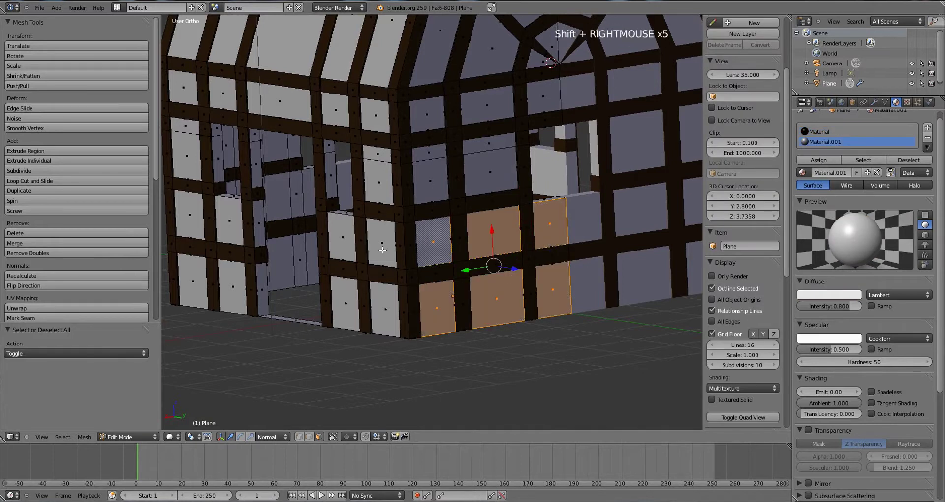
# Step: Add to the selection the four lower front panels between that corner and the doorway, plus the sill face of the adjoining window
pyautogui.keyDown('shift'); pyautogui.rightClick(382, 250); pyautogui.keyUp('shift')
pyautogui.keyDown('shift'); pyautogui.rightClick(389, 310); pyautogui.keyUp('shift')
pyautogui.keyDown('shift'); pyautogui.rightClick(345, 303); pyautogui.keyUp('shift')
pyautogui.keyDown('shift'); pyautogui.rightClick(341, 242); pyautogui.keyUp('shift')
pyautogui.moveTo(342, 242); pyautogui.dragTo(276, 251, button='middle')
pyautogui.keyDown('shift'); pyautogui.moveTo(243, 287); pyautogui.dragTo(440, 248, button='middle'); pyautogui.keyUp('shift')
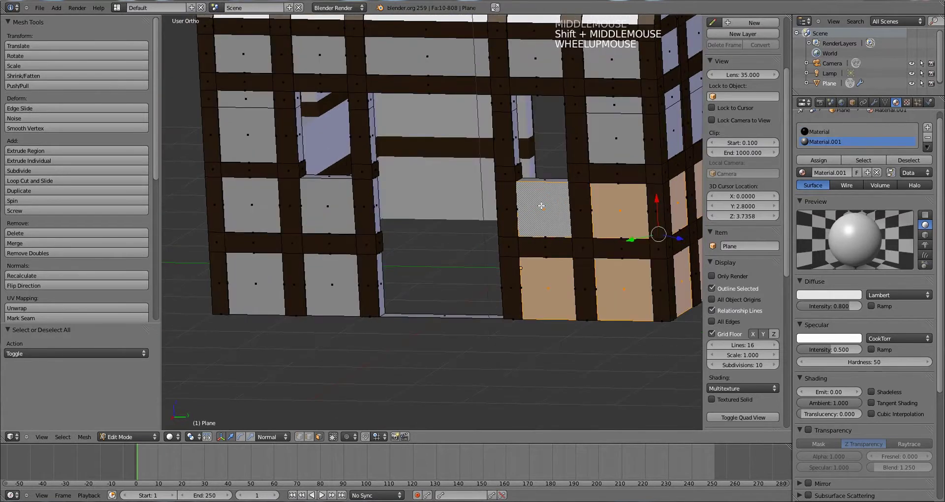
pyautogui.keyDown('shift'); pyautogui.rightClick(542, 180); pyautogui.keyUp('shift')
pyautogui.keyDown('shift'); pyautogui.rightClick(543, 181); pyautogui.keyUp('shift')
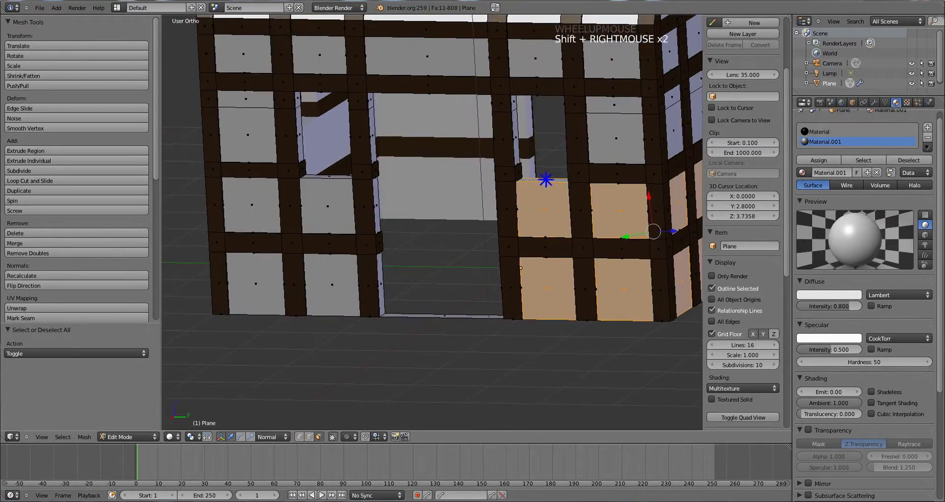
# Step: Add to the selection the two lower door-jamb faces, the four lower panels beyond the doorway and the adjoining window sill
pyautogui.keyDown('shift'); pyautogui.rightClick(380, 206); pyautogui.keyUp('shift')
pyautogui.keyDown('shift'); pyautogui.rightClick(383, 283); pyautogui.keyUp('shift')
pyautogui.keyDown('shift'); pyautogui.rightClick(342, 288); pyautogui.keyUp('shift')
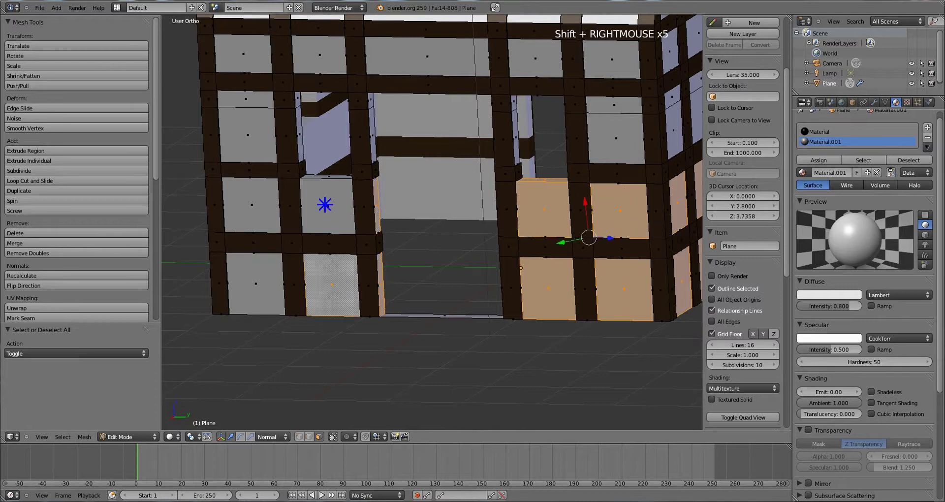
pyautogui.keyDown('shift'); pyautogui.rightClick(324, 205); pyautogui.keyUp('shift')
pyautogui.keyDown('shift'); pyautogui.rightClick(251, 209); pyautogui.keyUp('shift')
pyautogui.keyDown('shift'); pyautogui.rightClick(250, 289); pyautogui.keyUp('shift')
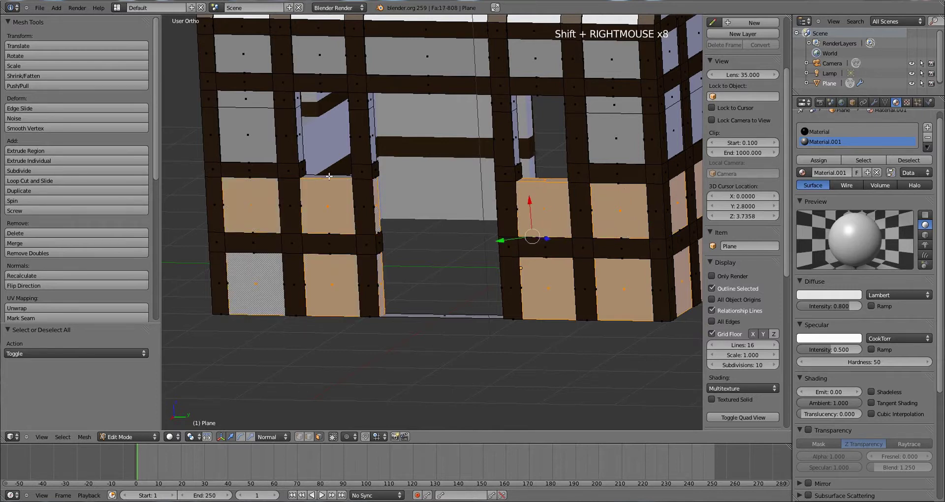
pyautogui.keyDown('shift'); pyautogui.rightClick(328, 176); pyautogui.keyUp('shift')
# Step: Add to the selection the six lower panels of the opposite gable-end wall, from the front corner to below the window
pyautogui.scroll(-2, 340, 208)
pyautogui.moveTo(339, 209); pyautogui.dragTo(423, 227, button='middle')
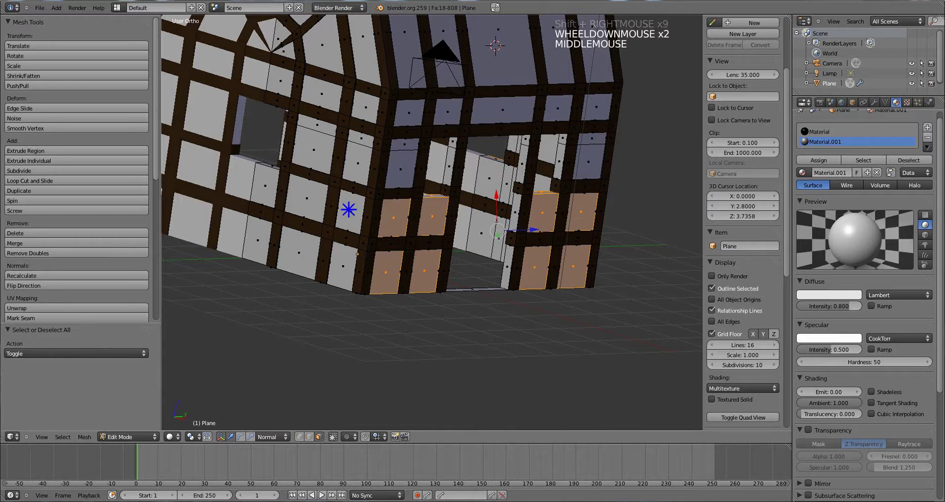
pyautogui.keyDown('shift'); pyautogui.rightClick(348, 210); pyautogui.keyUp('shift')
pyautogui.keyDown('shift'); pyautogui.rightClick(343, 266); pyautogui.keyUp('shift')
pyautogui.keyDown('shift'); pyautogui.rightClick(298, 254); pyautogui.keyUp('shift')
pyautogui.keyDown('shift'); pyautogui.rightClick(305, 199); pyautogui.keyUp('shift')
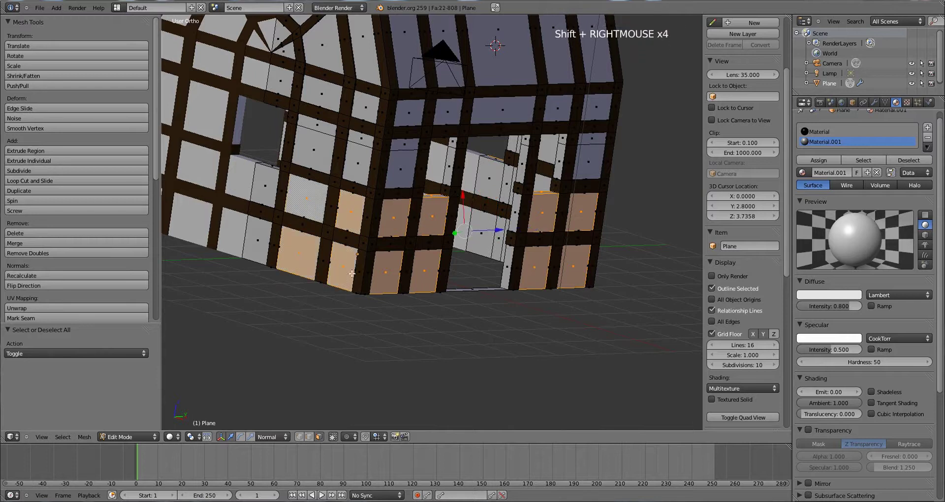
pyautogui.moveTo(351, 274); pyautogui.dragTo(316, 226, button='middle')
pyautogui.keyDown('shift'); pyautogui.rightClick(307, 211); pyautogui.keyUp('shift')
pyautogui.keyDown('shift'); pyautogui.rightClick(303, 266); pyautogui.keyUp('shift')
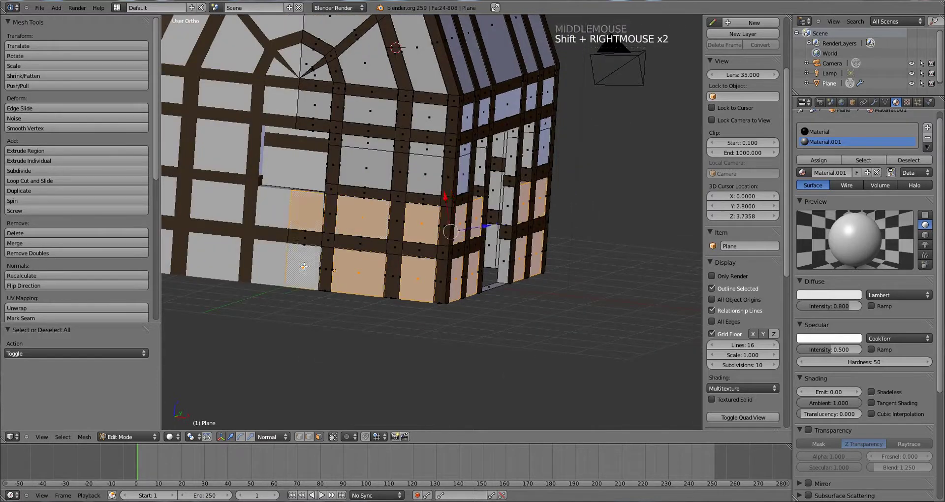
# Step: Add the sill face of the gable-end window to the selected lower panels
pyautogui.moveTo(304, 266); pyautogui.dragTo(315, 240, button='middle')
pyautogui.keyDown('shift'); pyautogui.rightClick(313, 235); pyautogui.keyUp('shift')
pyautogui.scroll(-2, 473, 261)
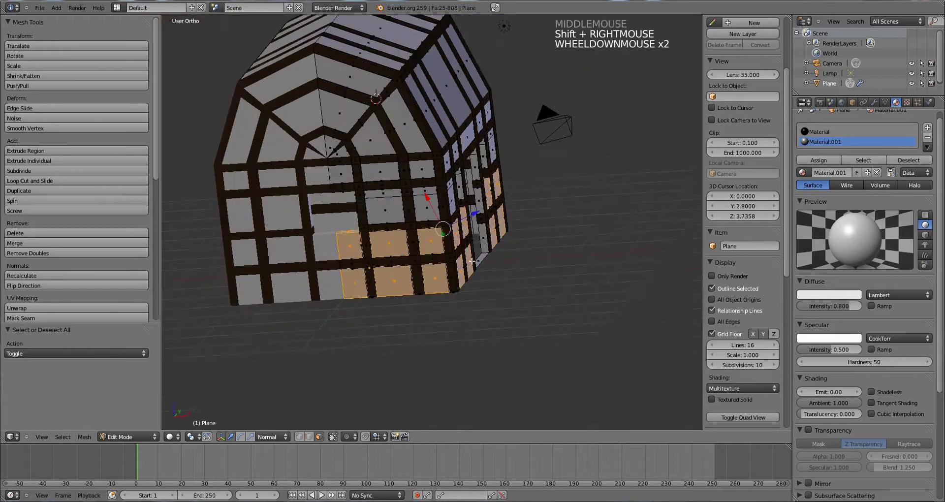
pyautogui.moveTo(472, 261); pyautogui.dragTo(433, 285, button='middle')
pyautogui.scroll(-1, 420, 299)
pyautogui.scroll(2, 566, 276)
pyautogui.moveTo(565, 276); pyautogui.dragTo(276, 236, button='middle')
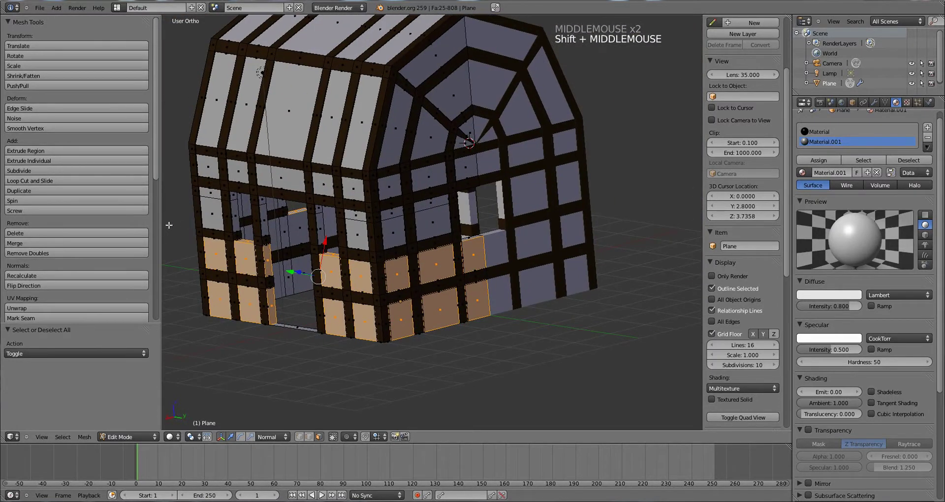
# Step: Narrow the tool shelf and split the 3D view into two side-by-side areas of about equal width
pyautogui.moveTo(159, 224); pyautogui.dragTo(10, 228)
pyautogui.scroll(-2, 230, 235)
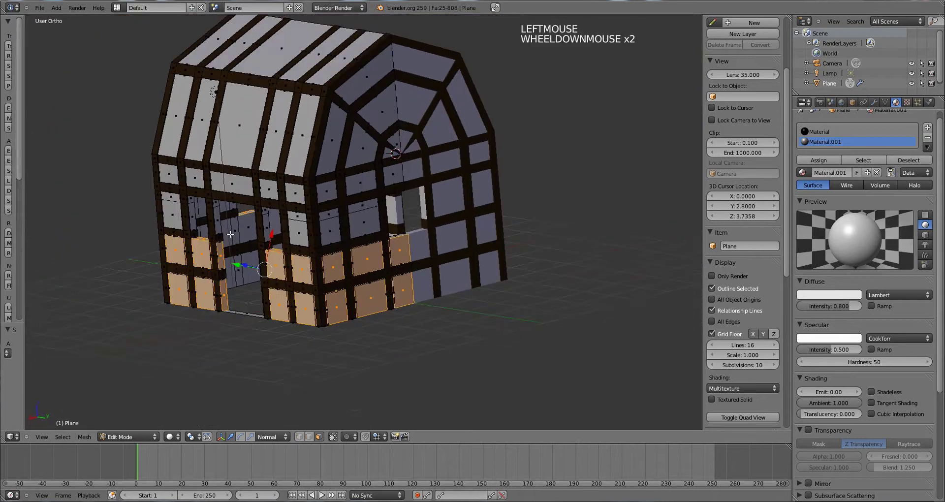
pyautogui.moveTo(231, 235); pyautogui.dragTo(422, 400, button='middle')
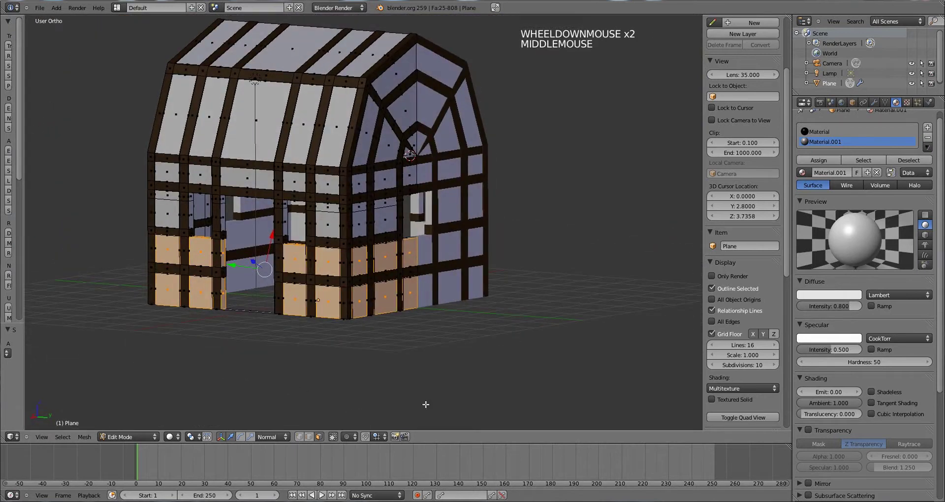
pyautogui.rightClick(436, 444)
pyautogui.click(425, 443)
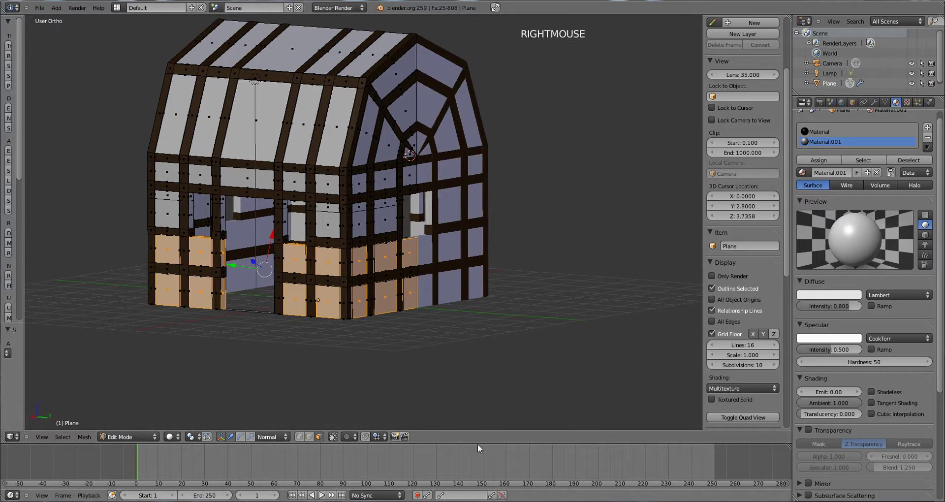
pyautogui.click(681, 36)
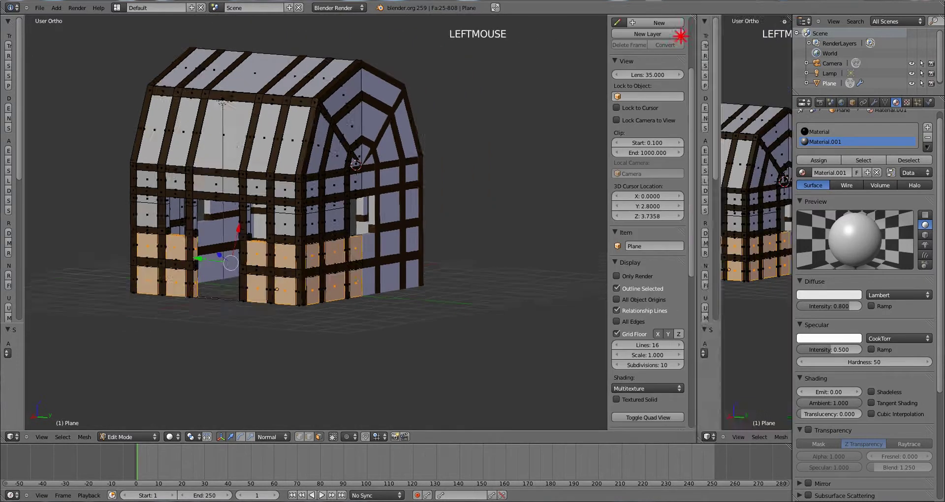
pyautogui.moveTo(697, 423); pyautogui.dragTo(393, 438)
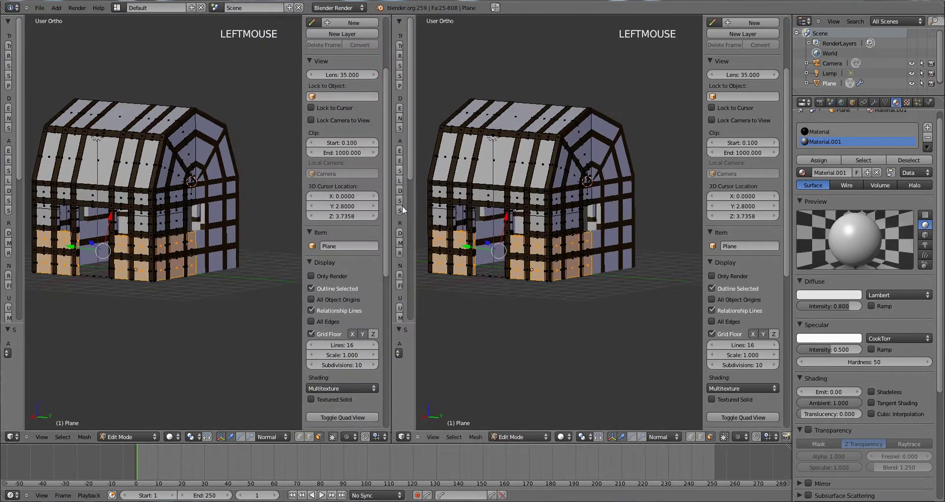
# Step: Switch the second 3D view to the UV/Image Editor
pyautogui.click(407, 437)
pyautogui.click(406, 437)
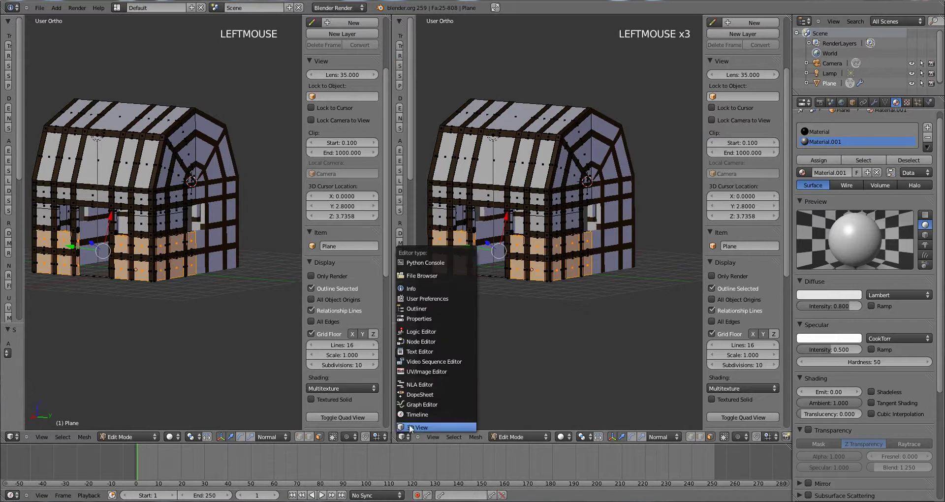
pyautogui.click(421, 372)
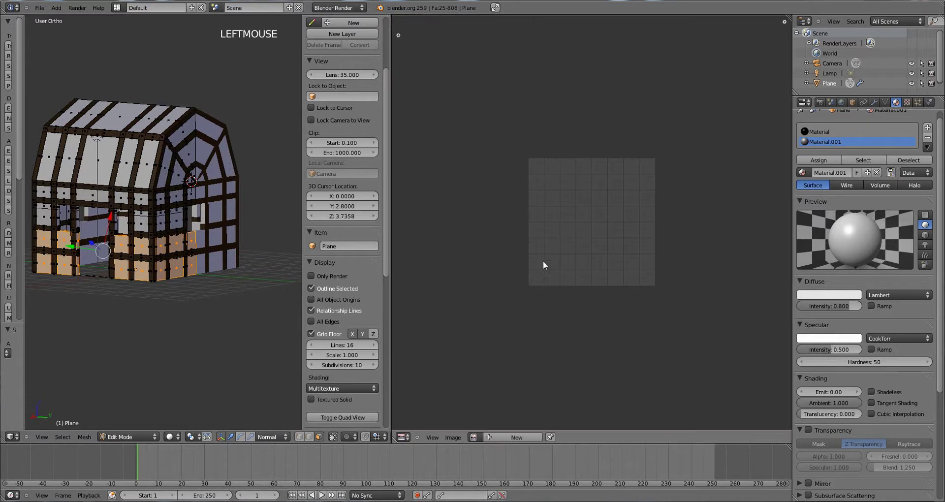
pyautogui.scroll(3, 584, 264)
pyautogui.scroll(2, 180, 287)
# Step: Unwrap the selected lower wall panels with Cube Projection
pyautogui.moveTo(181, 287); pyautogui.dragTo(113, 225, button='middle')
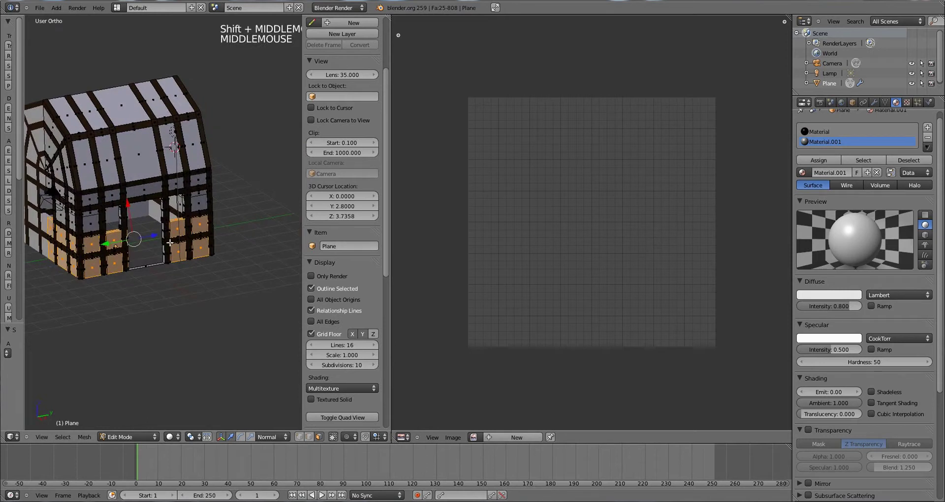
pyautogui.press('u')
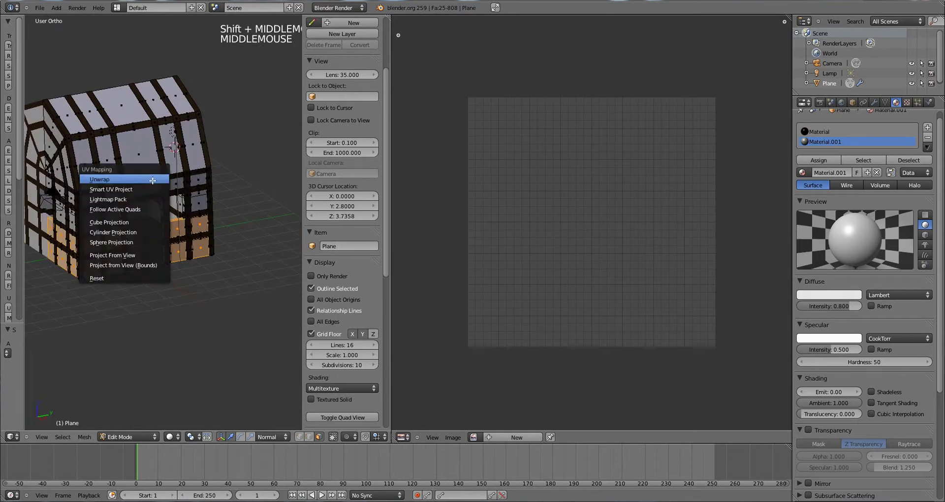
pyautogui.click(124, 223)
pyautogui.scroll(-1, 720, 234)
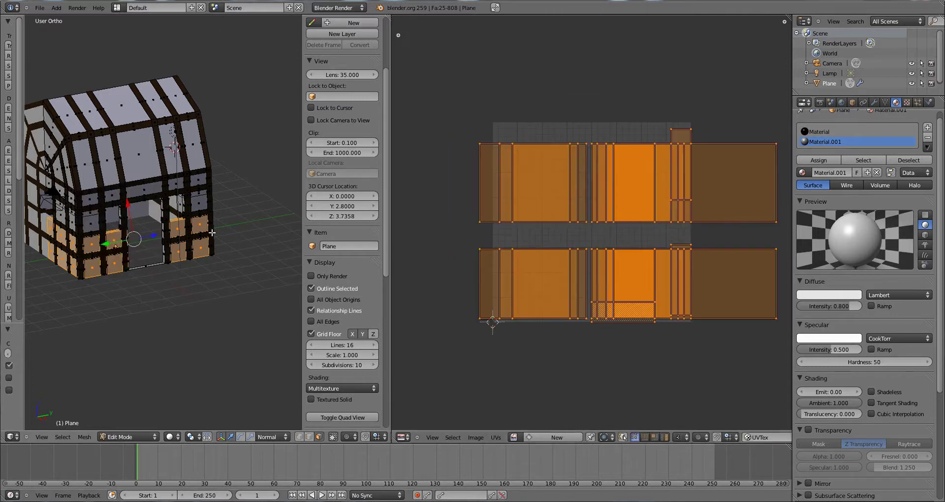
# Step: Add a third material slot holding the "old brick" material and assign it to the selected panels
pyautogui.click(928, 128)
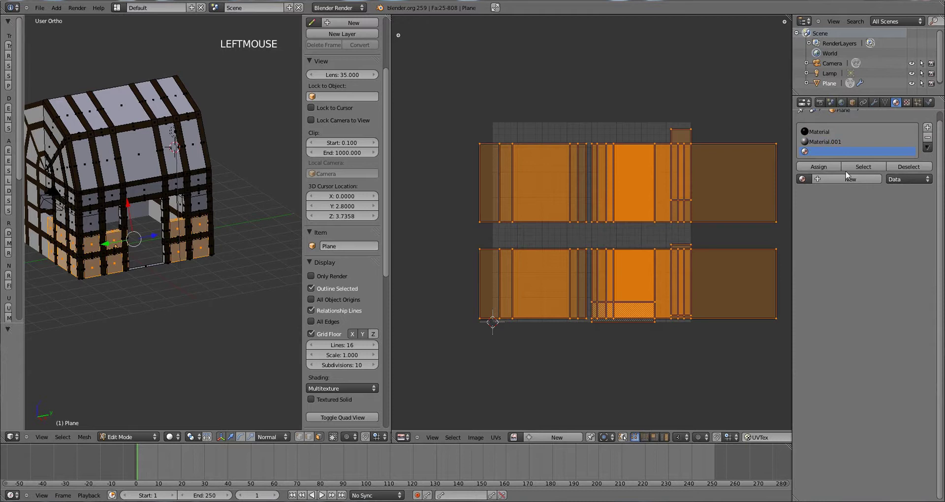
pyautogui.click(803, 179)
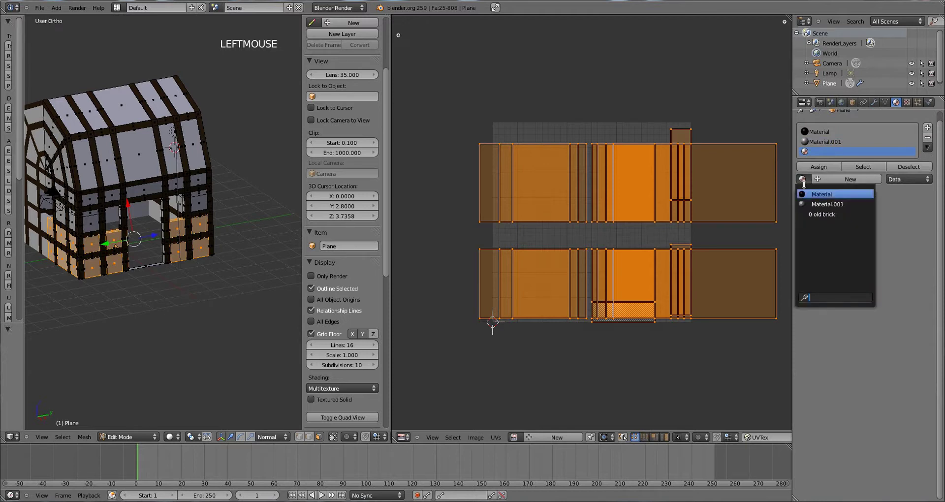
pyautogui.click(806, 214)
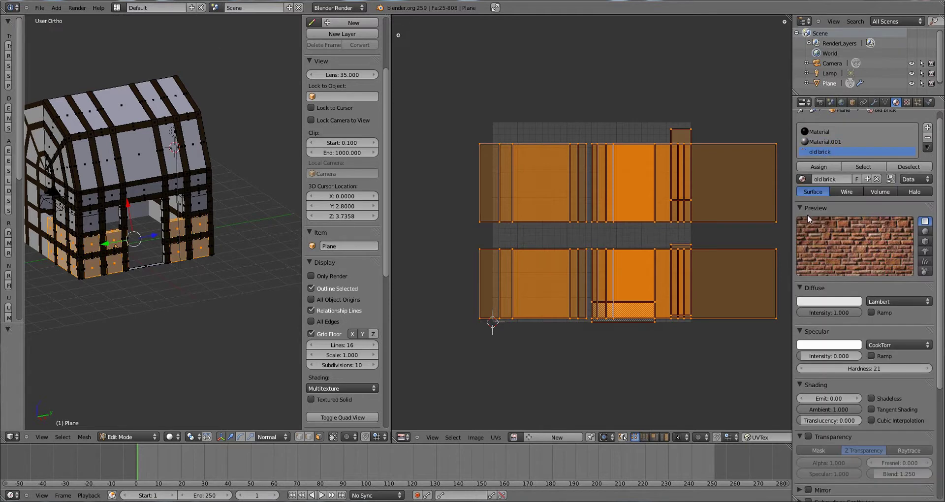
pyautogui.click(823, 167)
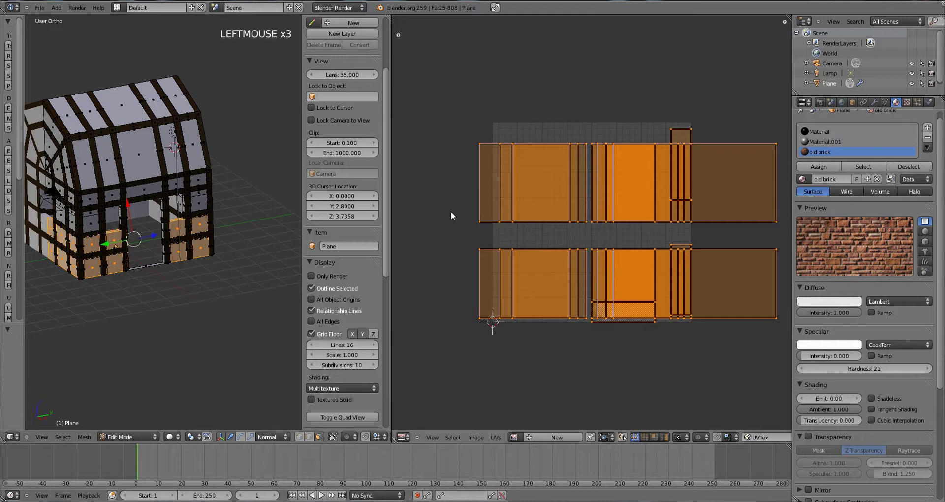
pyautogui.click(824, 169)
pyautogui.click(824, 169)
pyautogui.click(823, 169)
pyautogui.click(823, 169)
pyautogui.click(822, 169)
# Step: Look at the house through the scene camera and widen the 3D view
pyautogui.scroll(-1, 190, 244)
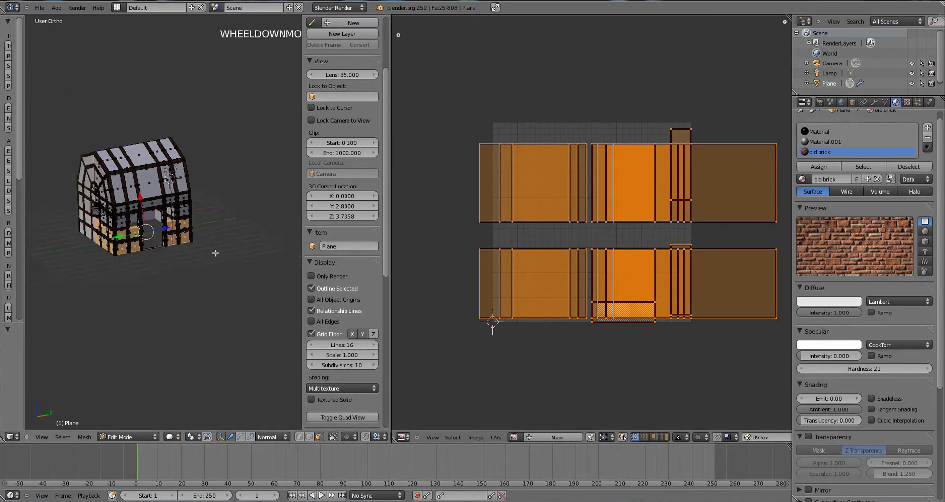
pyautogui.moveTo(189, 245); pyautogui.dragTo(200, 248, button='middle')
pyautogui.scroll(1, 194, 246)
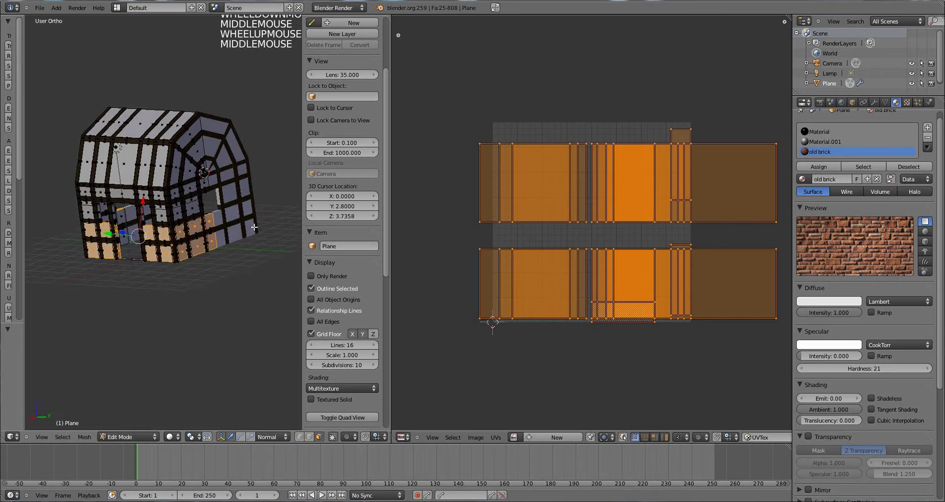
pyautogui.press('KP_0')
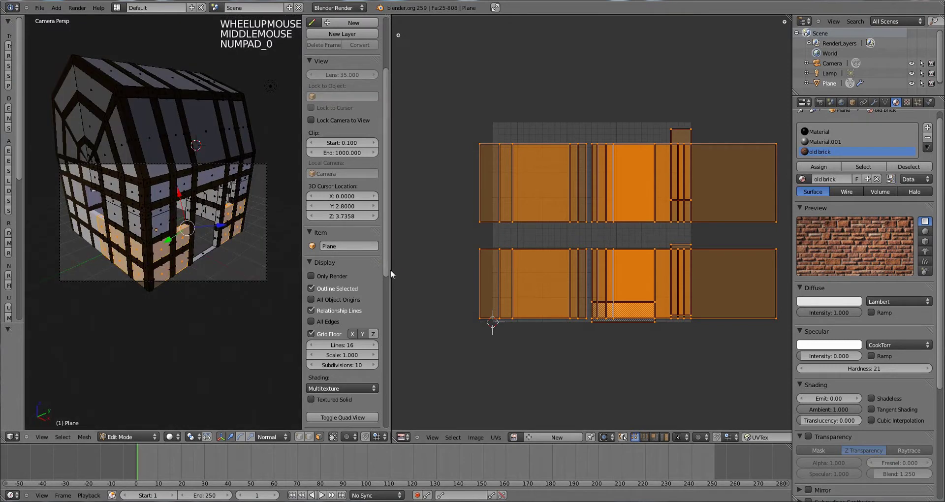
pyautogui.moveTo(391, 269); pyautogui.dragTo(587, 270)
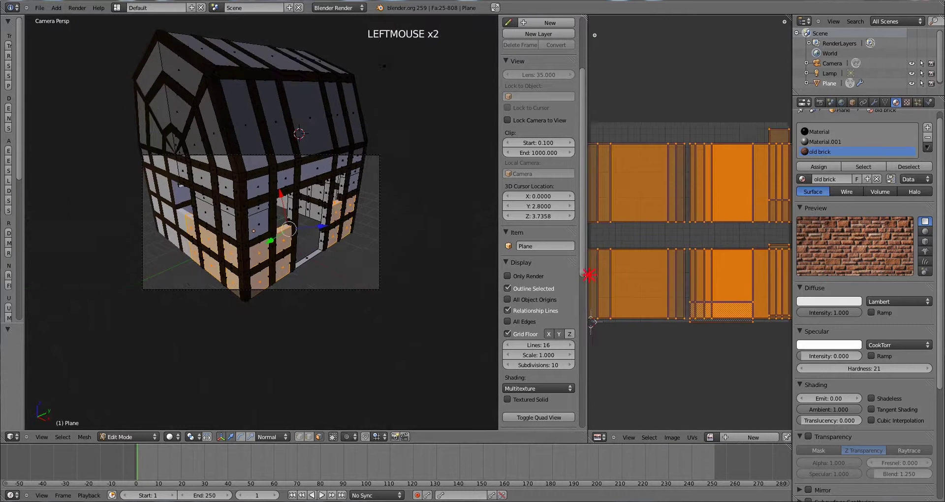
# Step: Leave Edit Mode, select the camera and move it back until most of the house fits in its frame
pyautogui.press('Tab')
pyautogui.rightClick(364, 290)
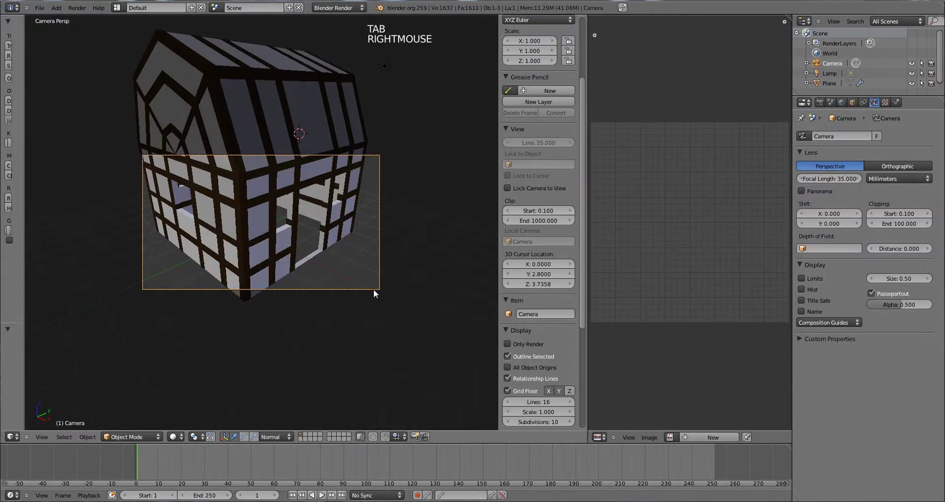
pyautogui.press('g')
pyautogui.press('g')
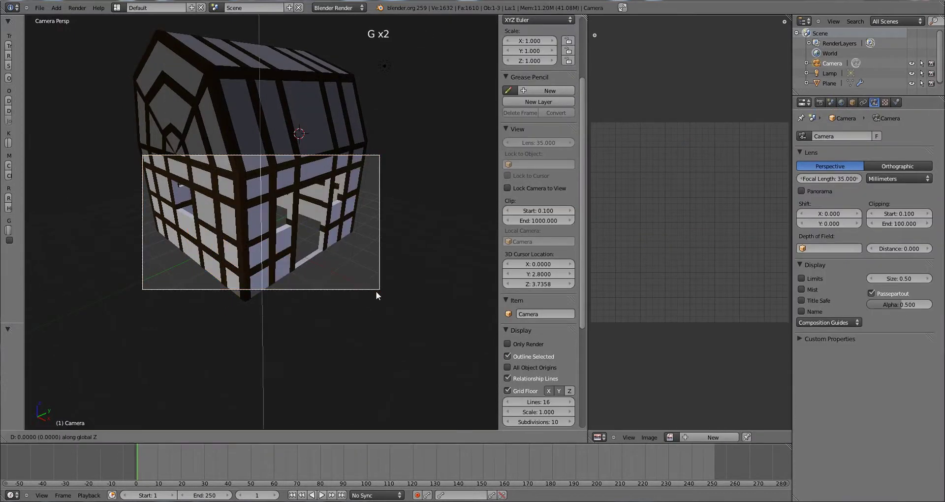
pyautogui.rightClick(383, 347)
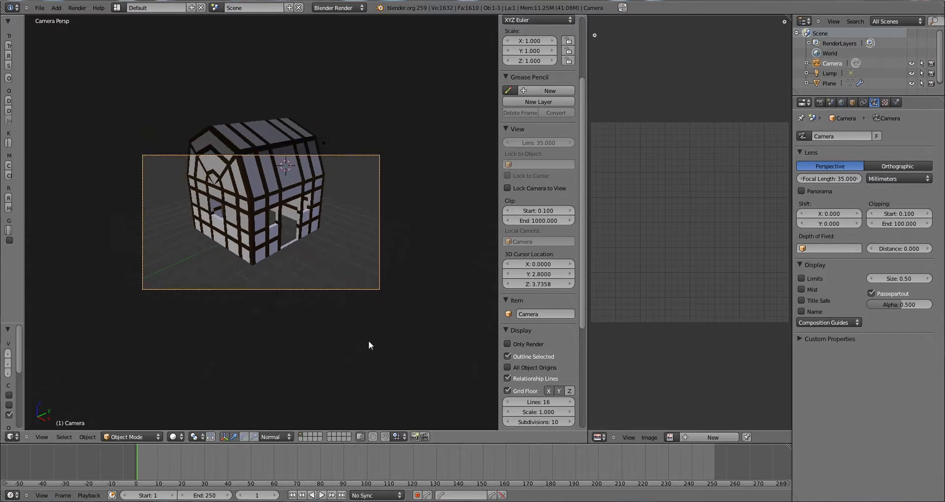
# Step: Render the camera view and widen the image area to show the whole render
pyautogui.press('F12')
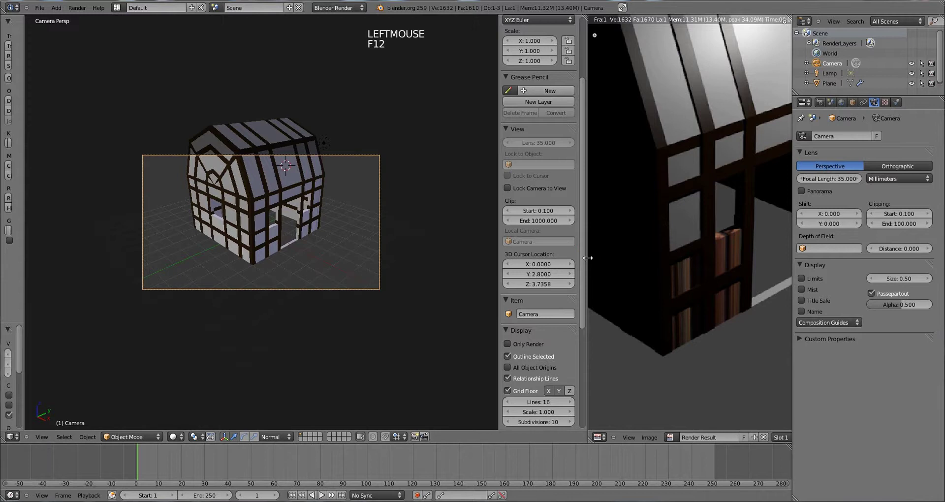
pyautogui.moveTo(587, 253); pyautogui.dragTo(423, 260)
pyautogui.scroll(-3, 705, 226)
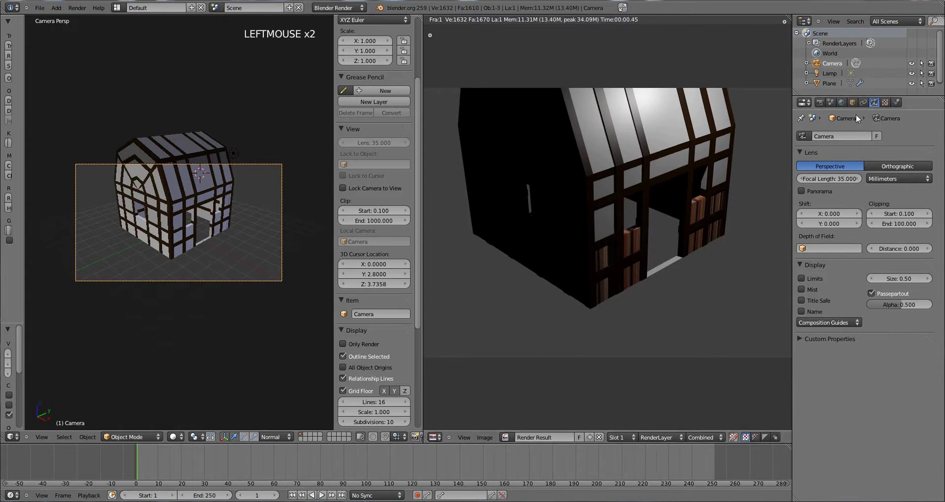
# Step: Select the house and set the mapping coordinates of the old brick texture to UV
pyautogui.rightClick(243, 203)
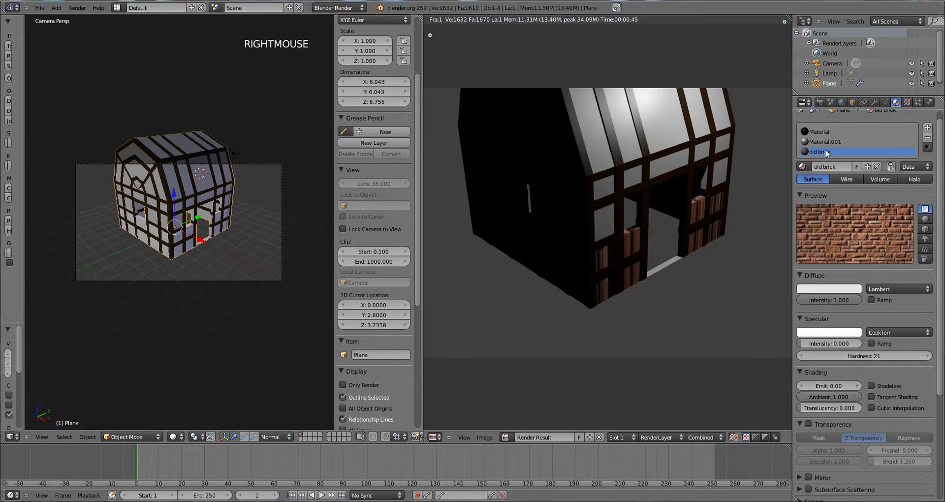
pyautogui.click(907, 103)
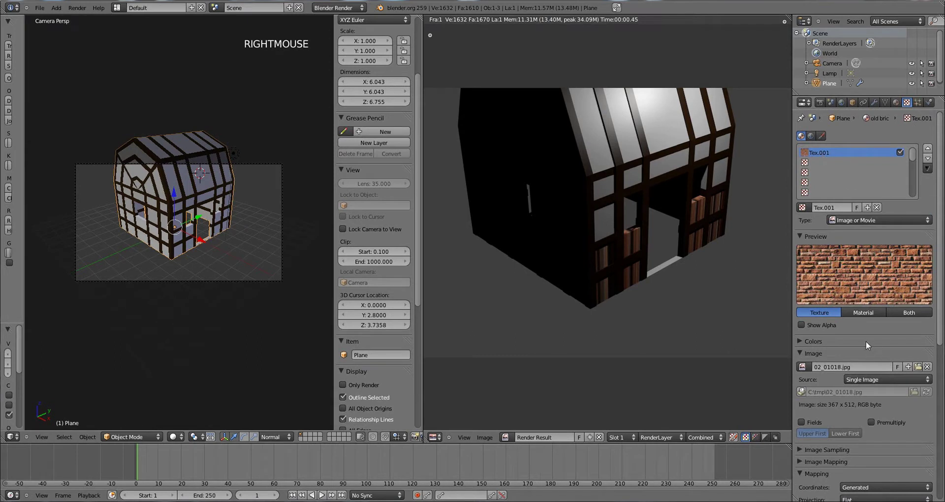
pyautogui.scroll(-3, 869, 338)
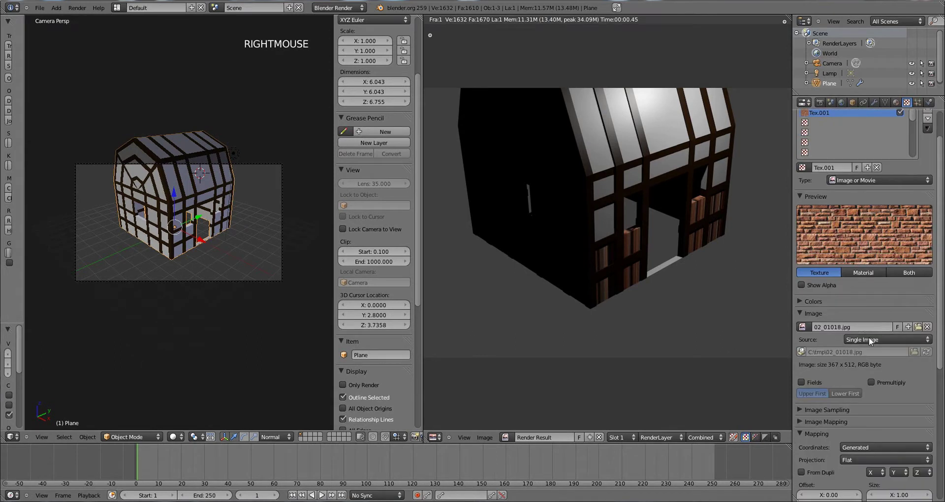
pyautogui.scroll(-4, 864, 324)
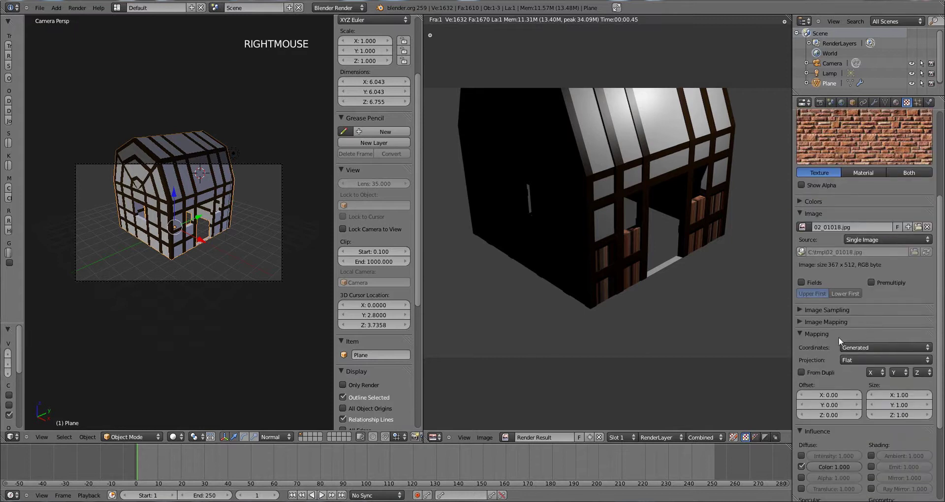
pyautogui.click(871, 347)
pyautogui.click(867, 306)
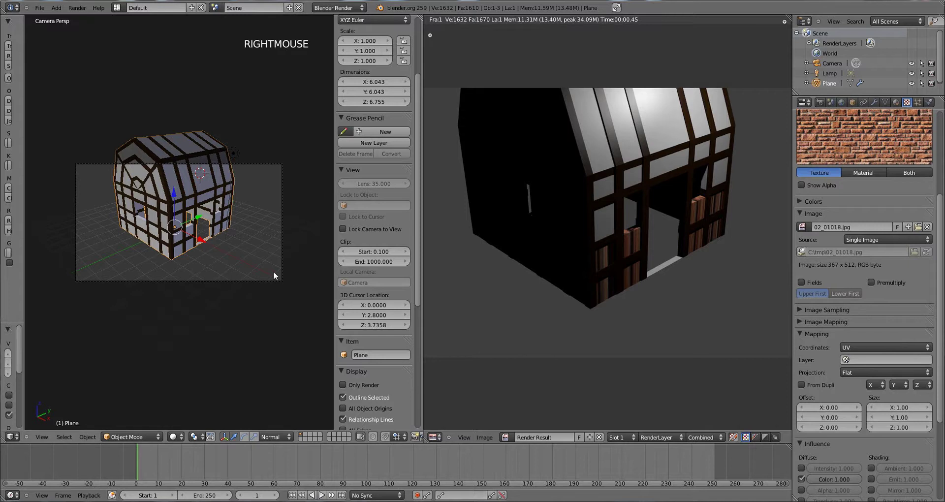
# Step: Render the scene again and examine the brick texture on the lower wall panels
pyautogui.press('F12')
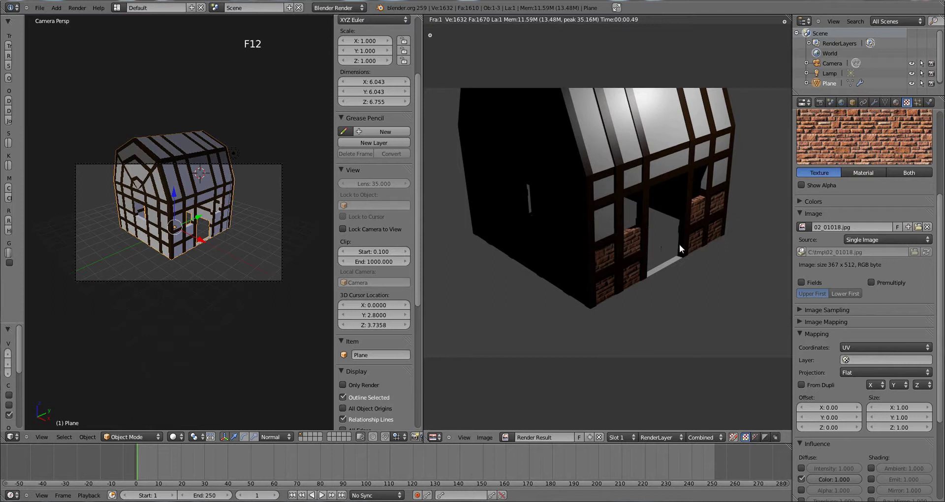
pyautogui.scroll(-2, 565, 238)
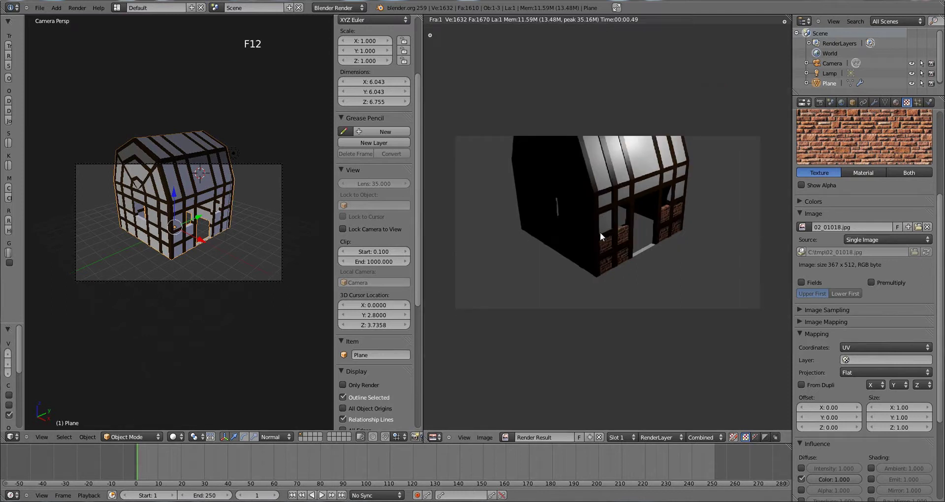
pyautogui.scroll(2, 463, 230)
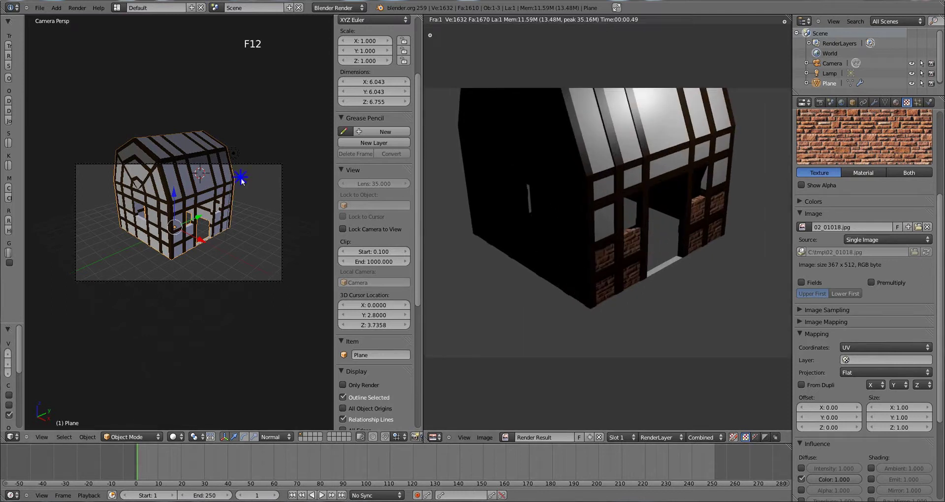
# Step: Duplicate the lamp and place the copy about 16.5 units away, off the house's unlit gable side
pyautogui.rightClick(242, 202)
pyautogui.scroll(-3, 243, 203)
pyautogui.moveTo(243, 202); pyautogui.dragTo(239, 278, button='middle')
pyautogui.scroll(-3, 270, 211)
pyautogui.scroll(3, 222, 271)
pyautogui.scroll(2, 221, 273)
pyautogui.scroll(-2, 239, 239)
pyautogui.rightClick(266, 207)
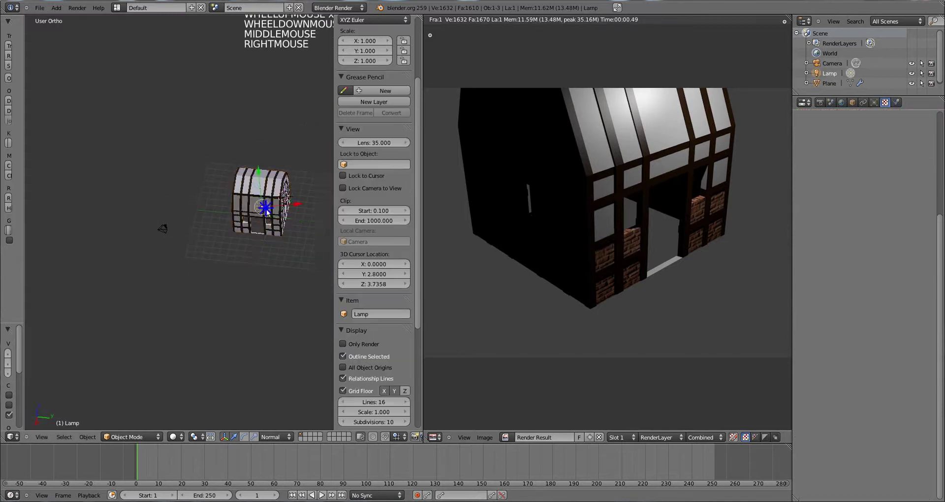
pyautogui.moveTo(266, 207); pyautogui.dragTo(232, 244, button='middle')
pyautogui.hotkey('shift', 'd')
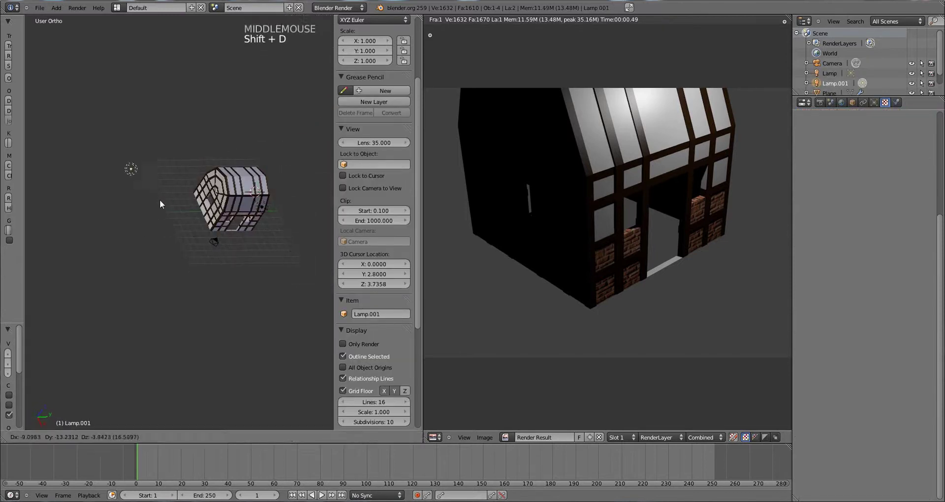
pyautogui.click(159, 199)
# Step: From the top view, move the duplicated lamp slightly farther from the house and shift the original lamp outward, away from the side wall
pyautogui.moveTo(160, 200); pyautogui.dragTo(111, 291, button='middle')
pyautogui.press('KP_7')
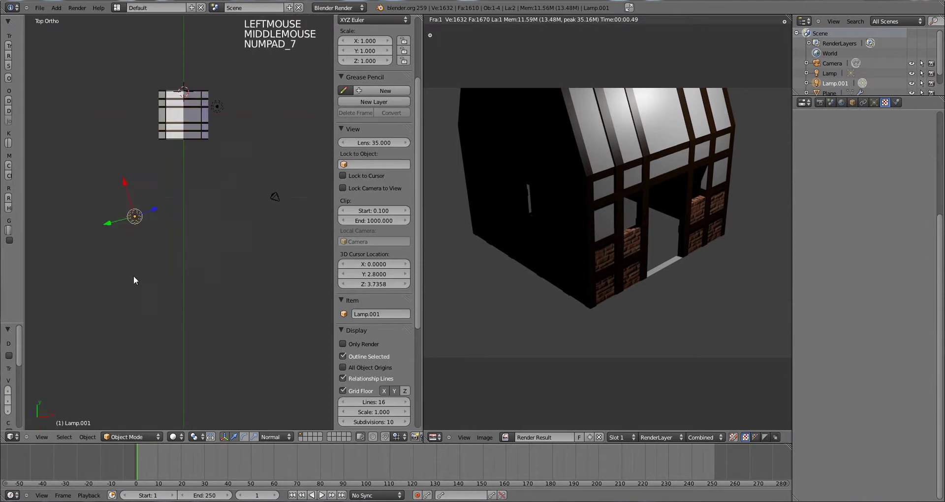
pyautogui.press('g')
pyautogui.click(232, 280)
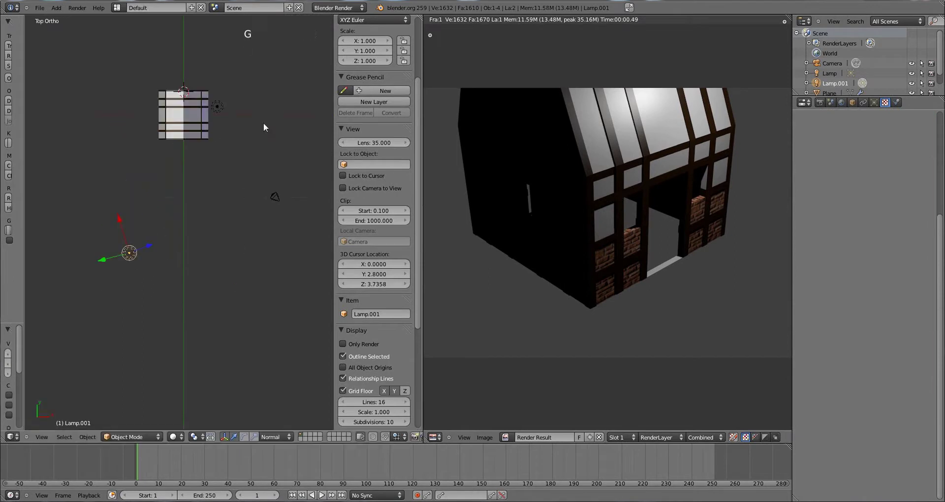
pyautogui.rightClick(220, 116)
pyautogui.press('g')
pyautogui.press('g')
pyautogui.click(303, 143)
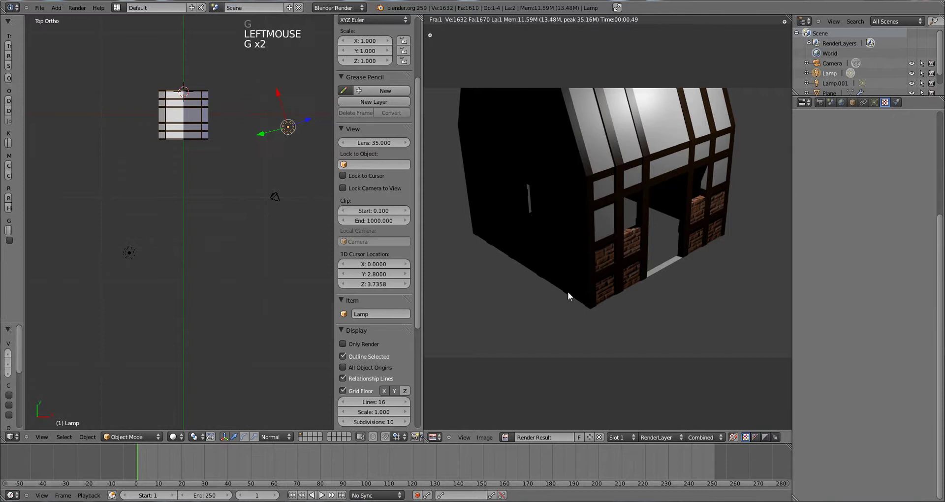
# Step: Render the scene with both lamps and examine the lighting on the gable and brick panels
pyautogui.press('F12')
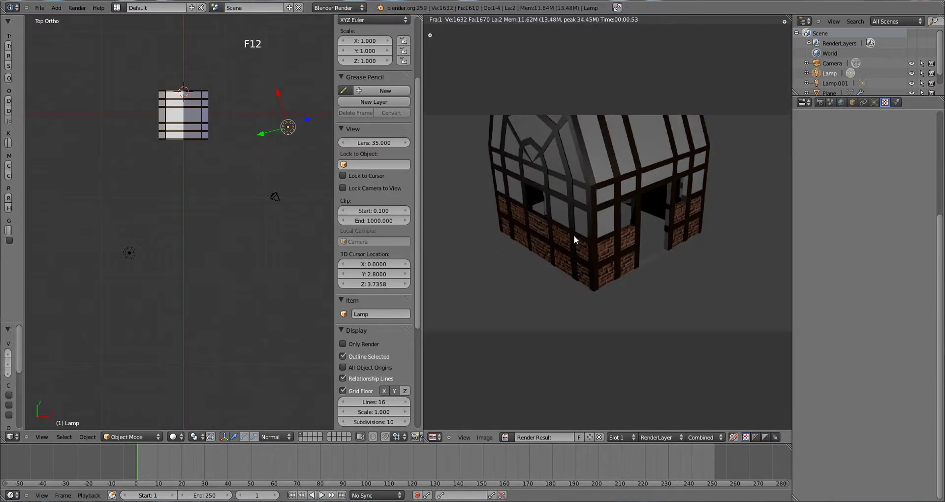
pyautogui.scroll(2, 660, 196)
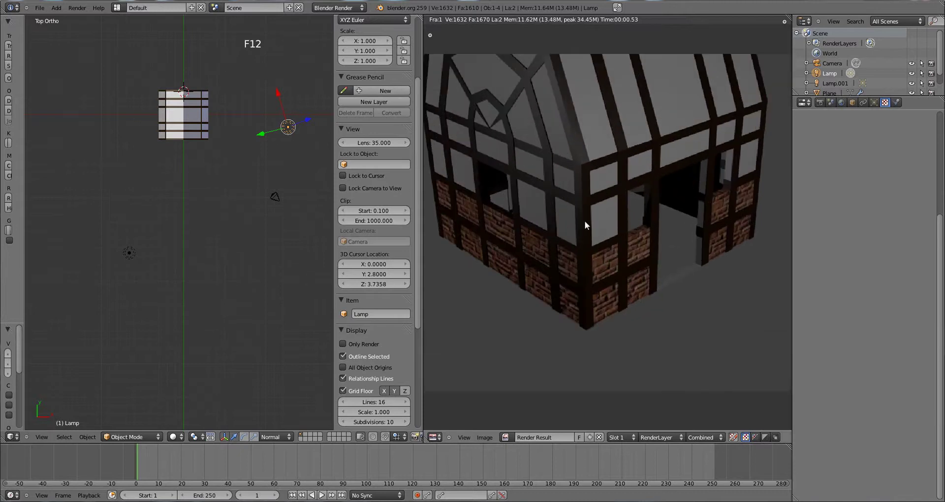
pyautogui.scroll(-1, 585, 207)
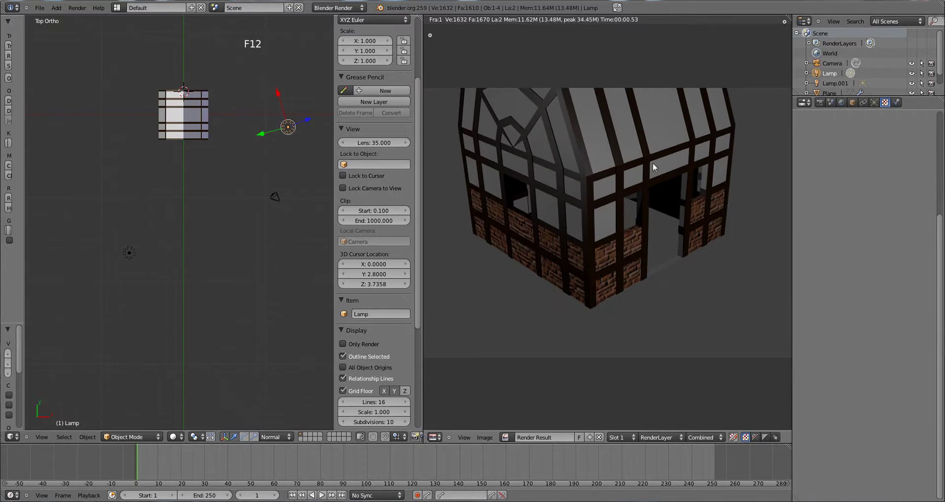
pyautogui.scroll(-1, 222, 229)
pyautogui.scroll(2, 221, 230)
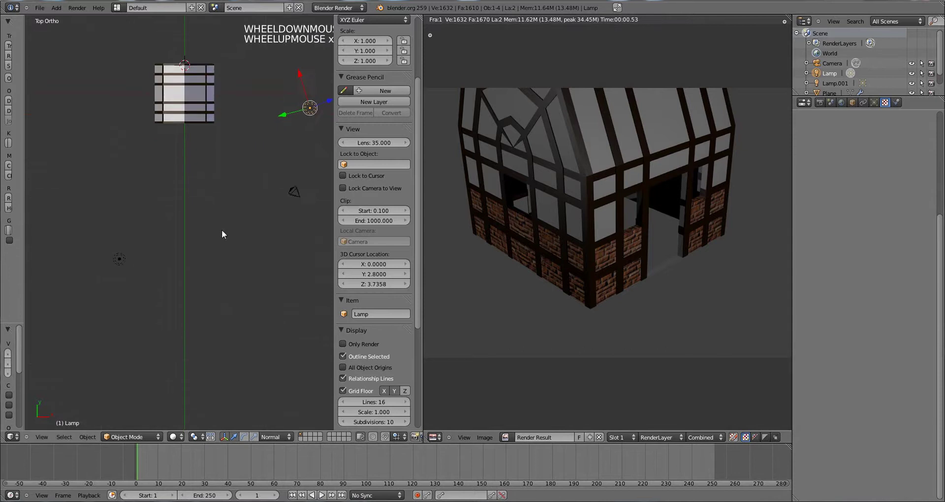
# Step: Widen the 3D view area over the render area, with the house centred in it
pyautogui.moveTo(209, 194); pyautogui.dragTo(188, 88, button='middle')
pyautogui.scroll(1, 226, 137)
pyautogui.keyDown('shift'); pyautogui.moveTo(226, 136); pyautogui.dragTo(212, 192, button='middle'); pyautogui.keyUp('shift')
pyautogui.moveTo(211, 192); pyautogui.dragTo(101, 297, button='middle')
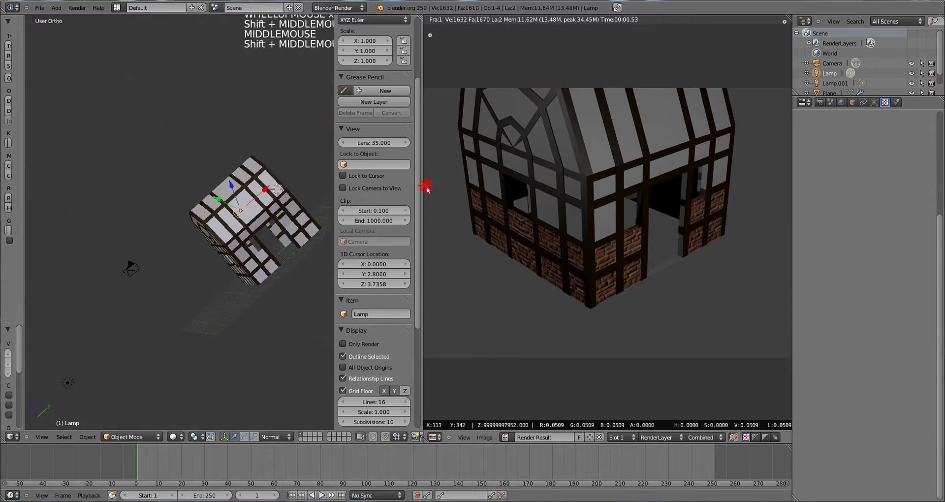
pyautogui.moveTo(423, 186); pyautogui.dragTo(724, 187)
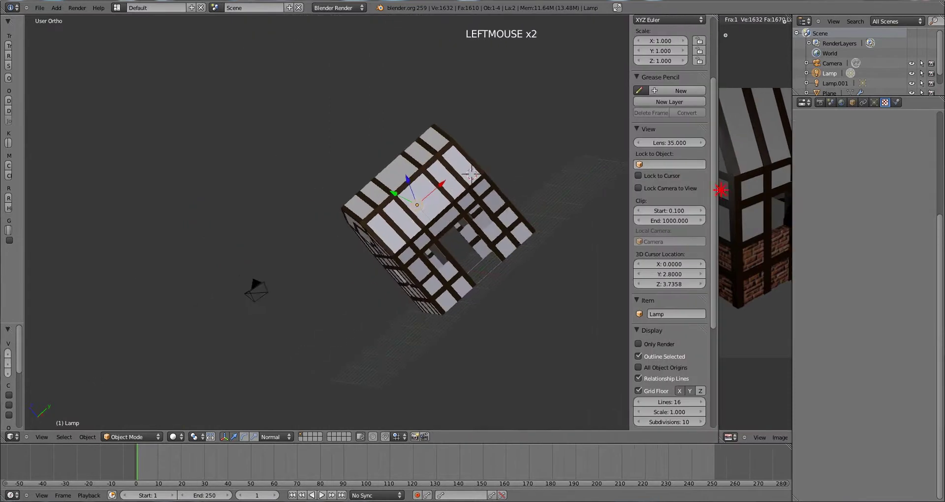
# Step: Append the material Material.001 from old_worn_out_wood.blend in the TudorHouse folder
pyautogui.click(39, 8)
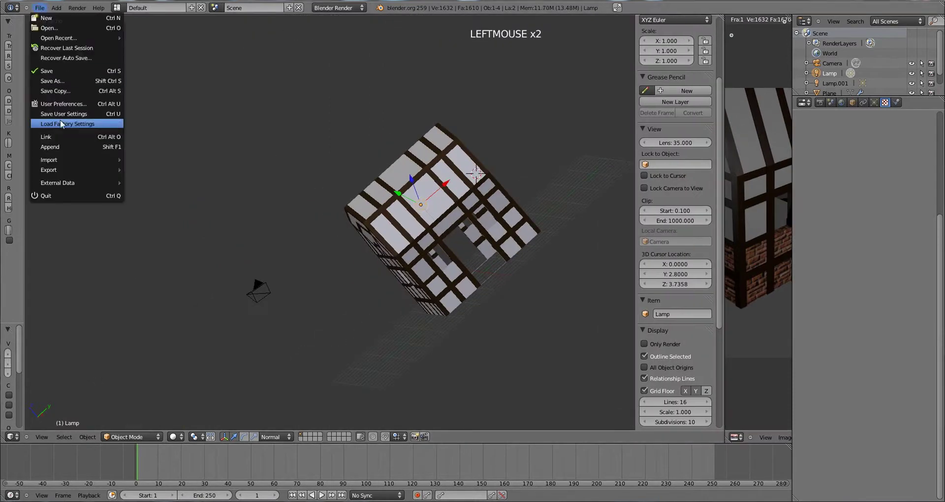
pyautogui.click(60, 147)
pyautogui.click(136, 64)
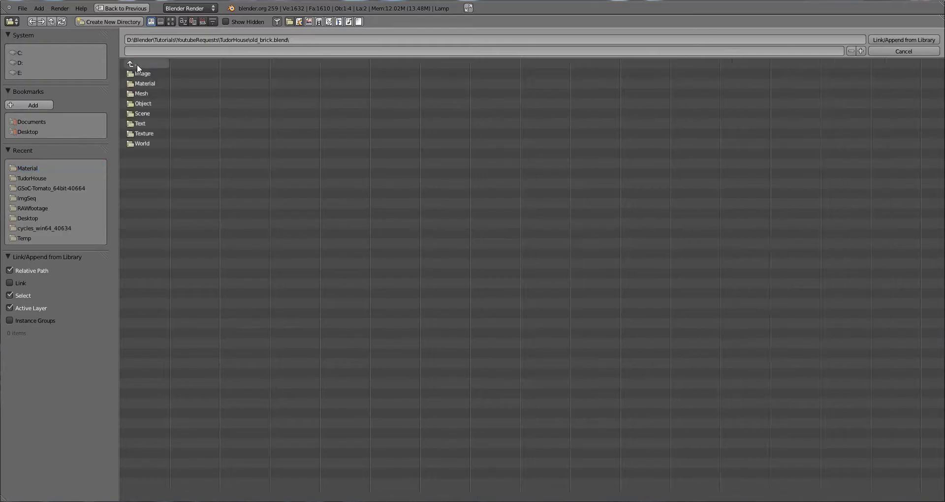
pyautogui.click(137, 64)
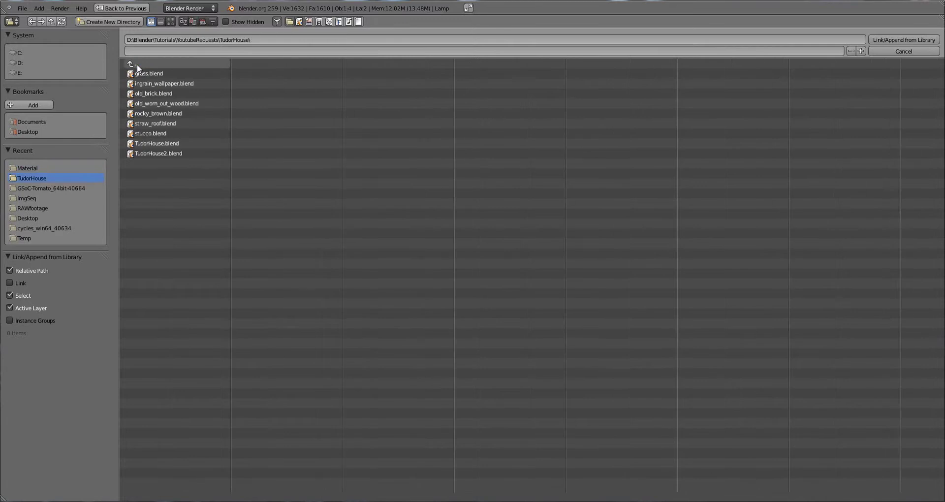
pyautogui.click(172, 104)
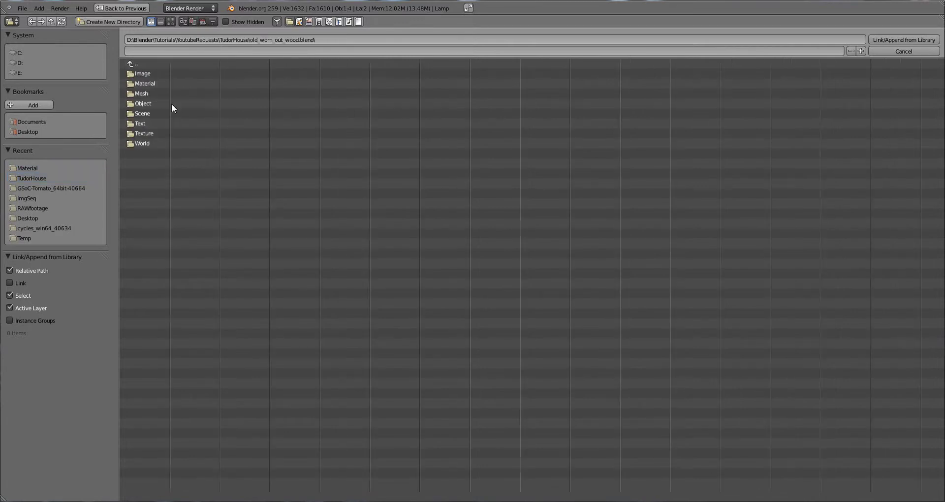
pyautogui.click(144, 82)
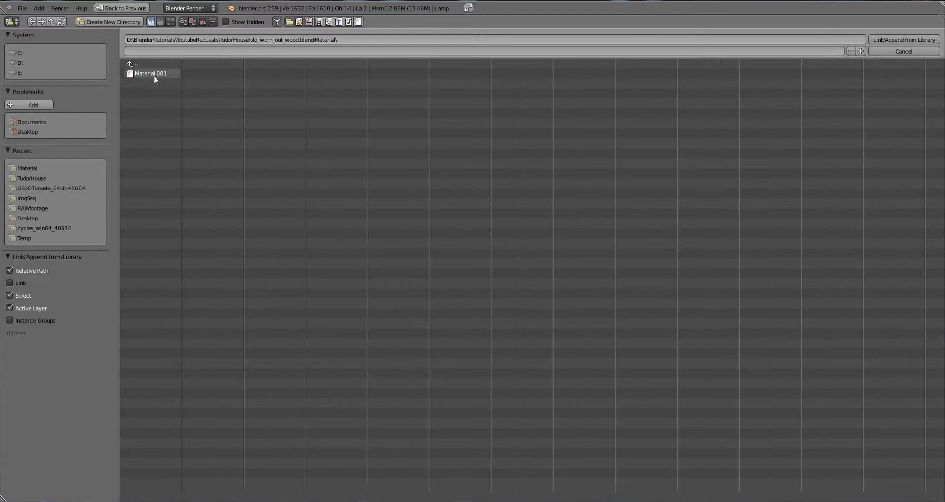
pyautogui.doubleClick(154, 75)
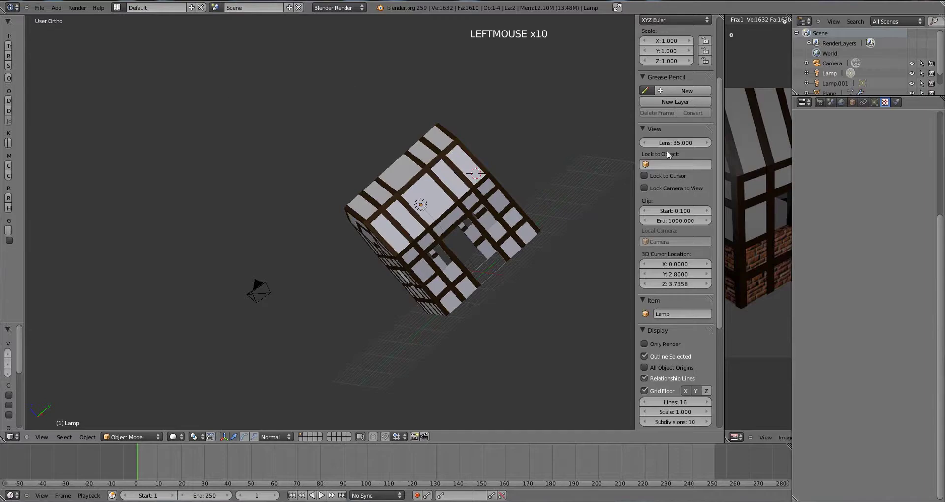
# Step: Enlarge the render area again, select the house and show its material settings
pyautogui.moveTo(724, 156); pyautogui.dragTo(453, 152)
pyautogui.scroll(-1, 551, 185)
pyautogui.moveTo(276, 217); pyautogui.dragTo(305, 199, button='middle')
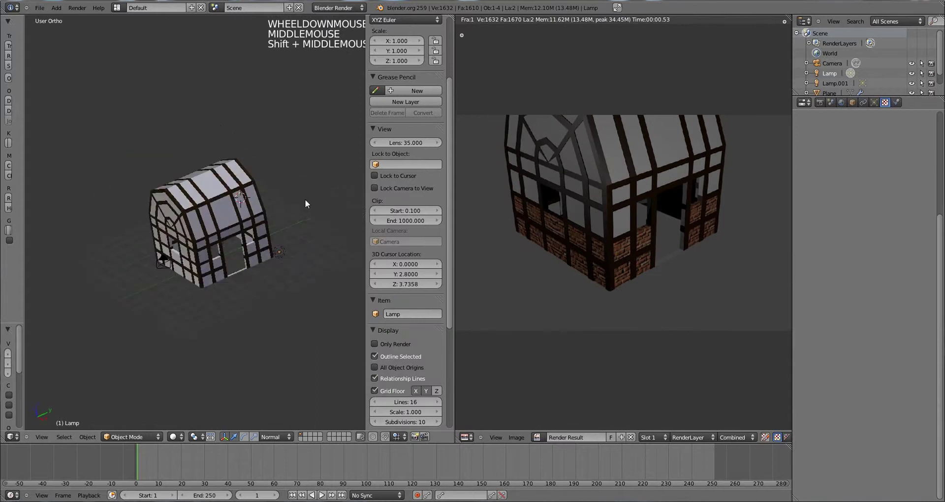
pyautogui.scroll(3, 305, 199)
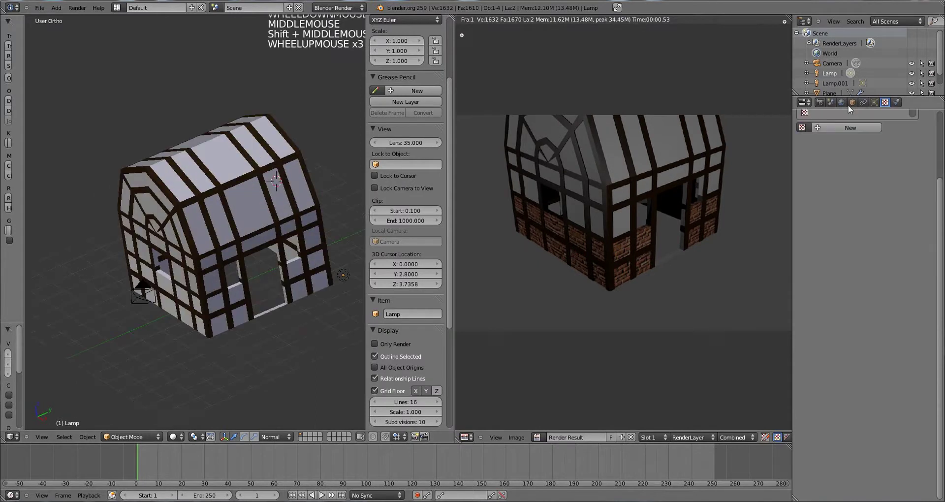
pyautogui.rightClick(244, 203)
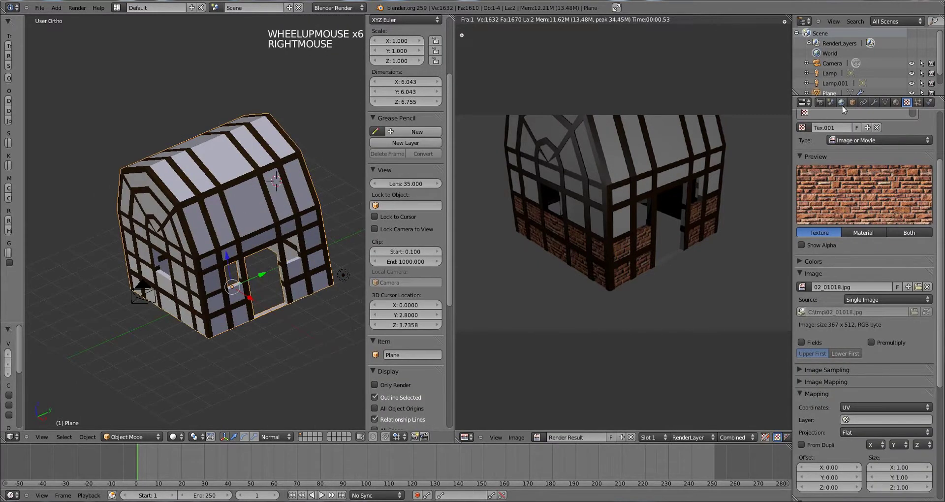
pyautogui.click(897, 102)
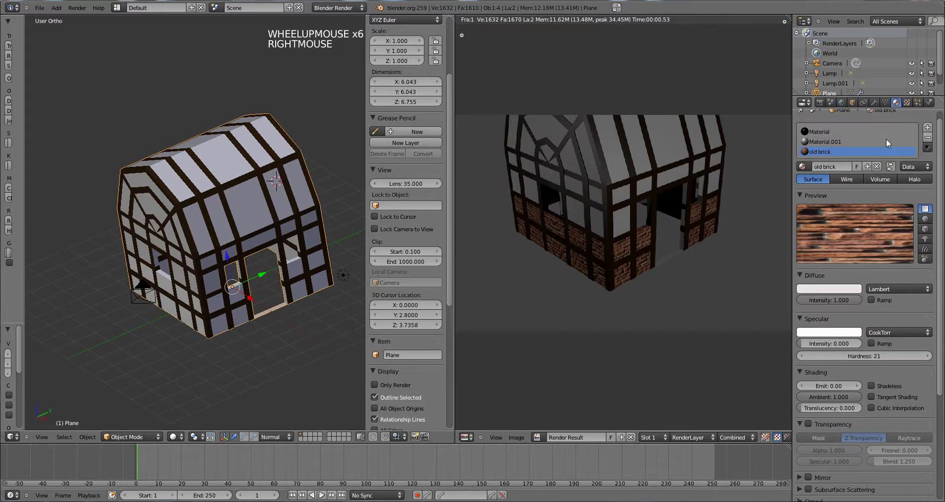
# Step: Try the appended wood Material.002 in the house's first material slot and undo the replacement
pyautogui.click(810, 167)
pyautogui.click(814, 135)
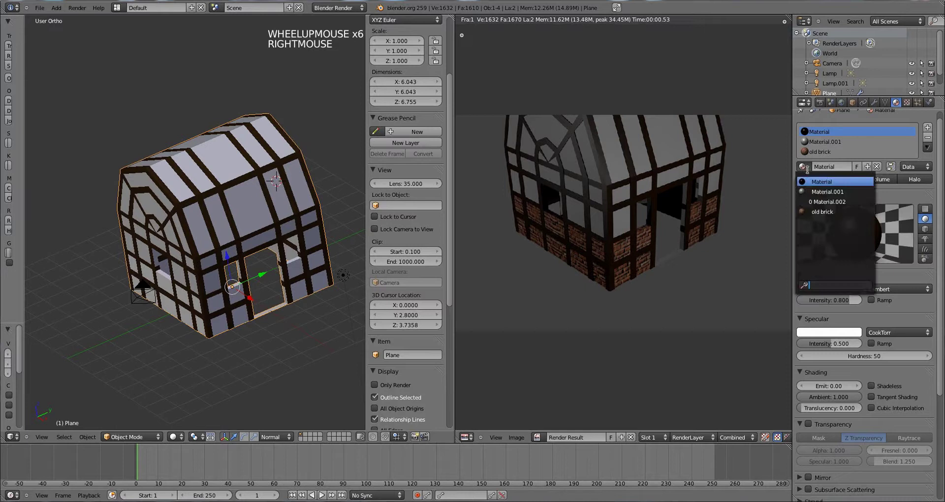
pyautogui.click(817, 201)
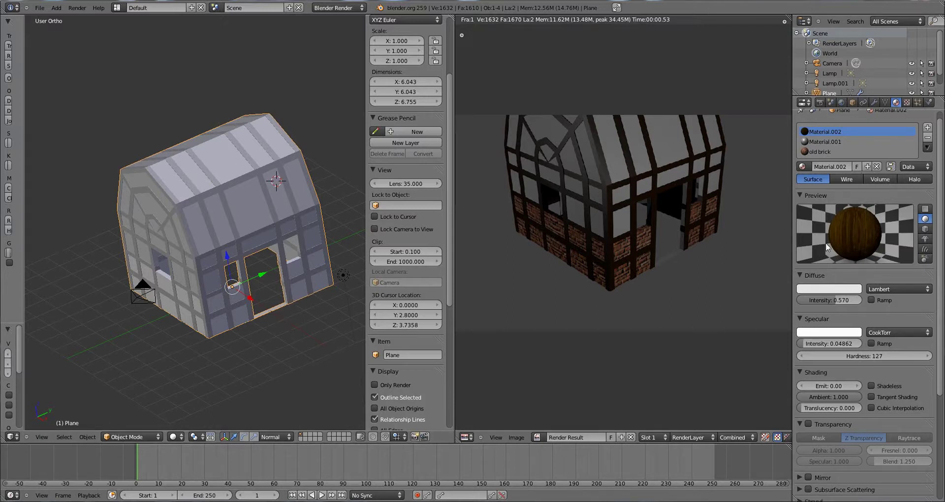
pyautogui.hotkey('ctrl', 'z')
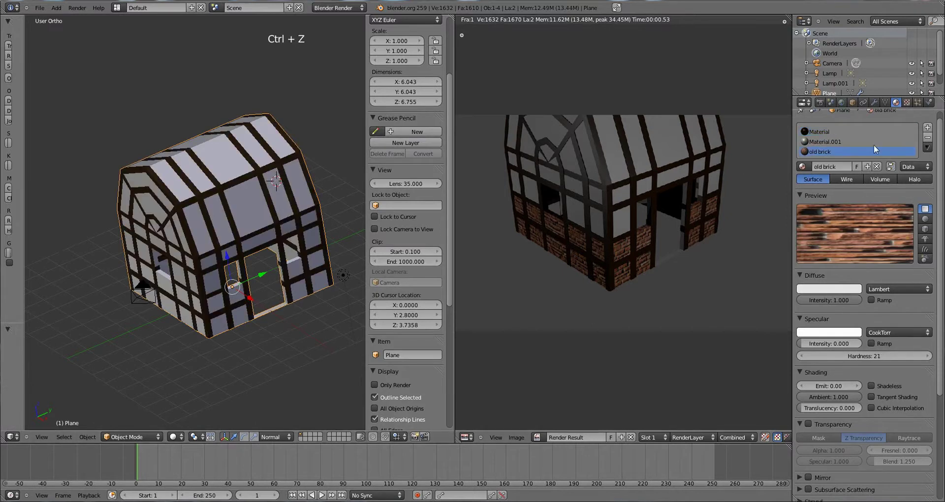
# Step: In Edit Mode, select only the beam faces using the first material slot and replace that slot's material with Material.002
pyautogui.click(821, 132)
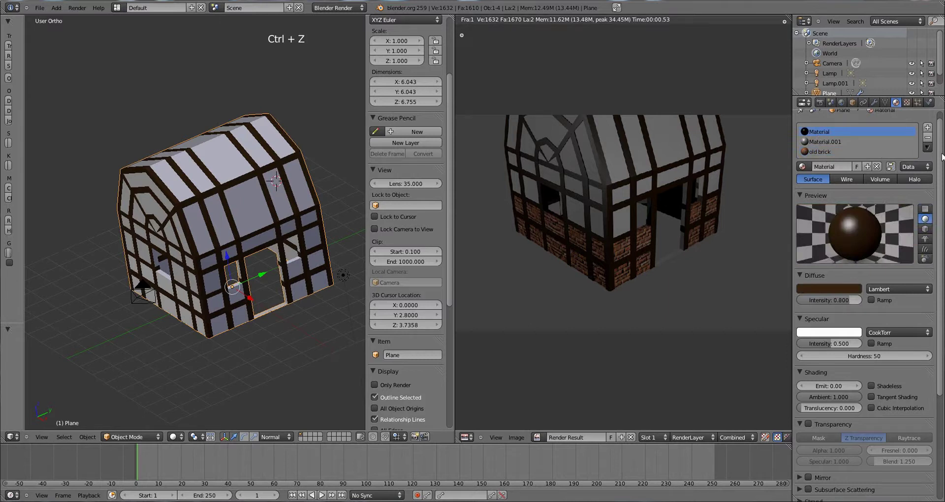
pyautogui.scroll(1, 926, 147)
pyautogui.click(261, 226)
pyautogui.press('Tab')
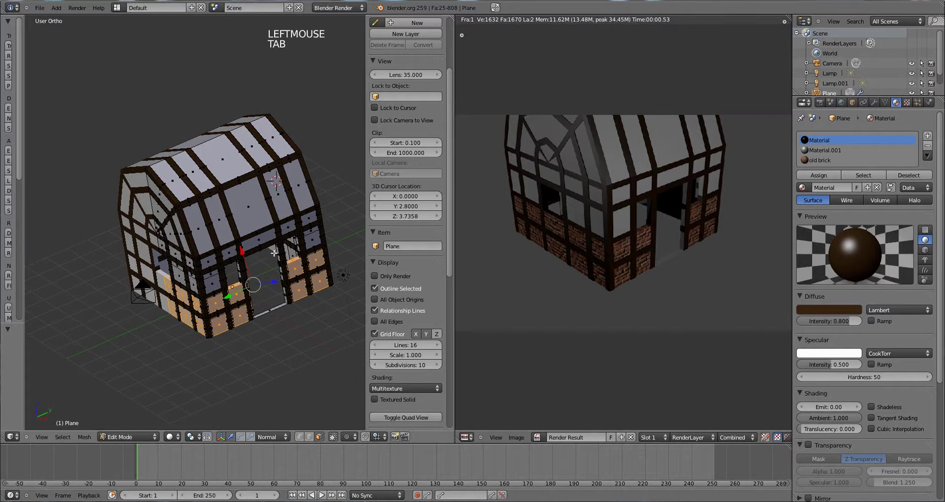
pyautogui.press('a')
pyautogui.press('a')
pyautogui.click(865, 175)
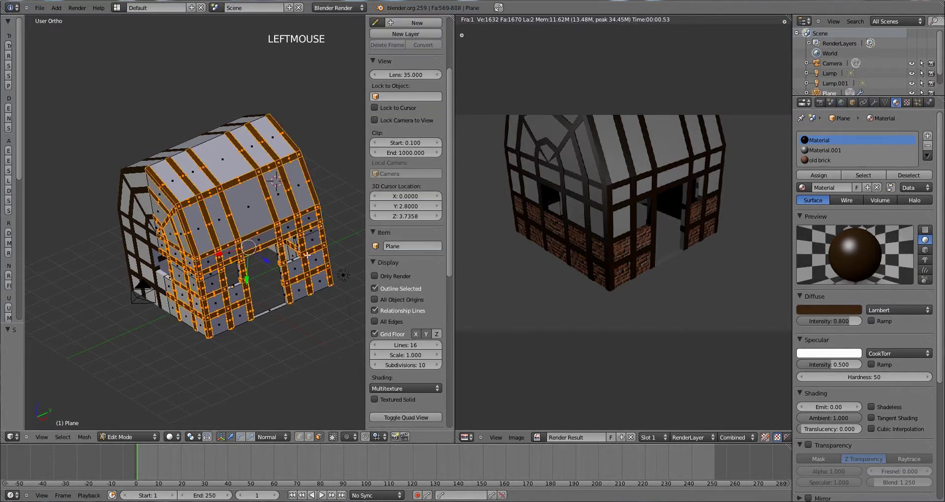
pyautogui.click(802, 188)
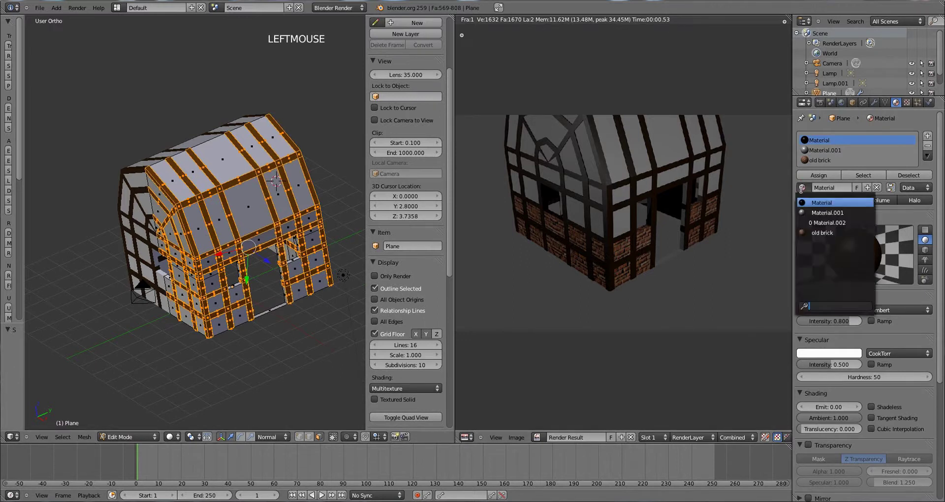
pyautogui.click(815, 221)
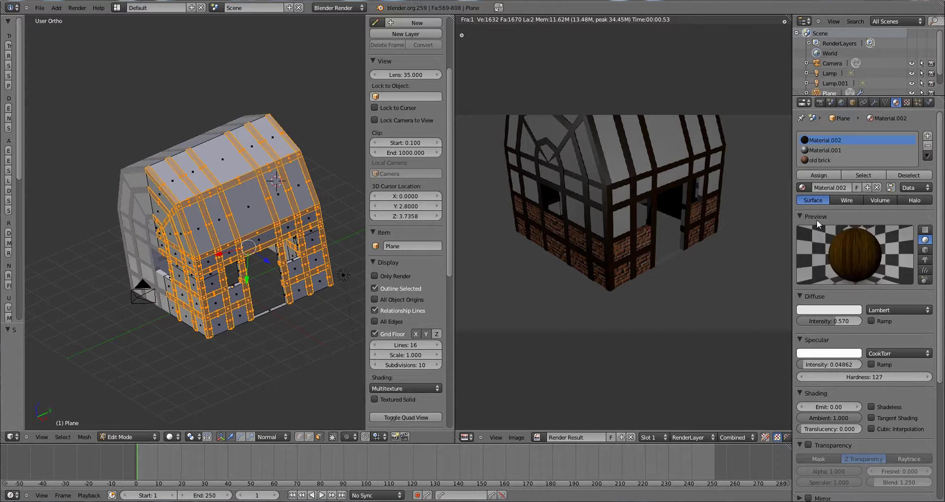
# Step: Render the house with the wood material and examine the beams up close
pyautogui.moveTo(230, 282); pyautogui.dragTo(257, 276, button='middle')
pyautogui.press('F12')
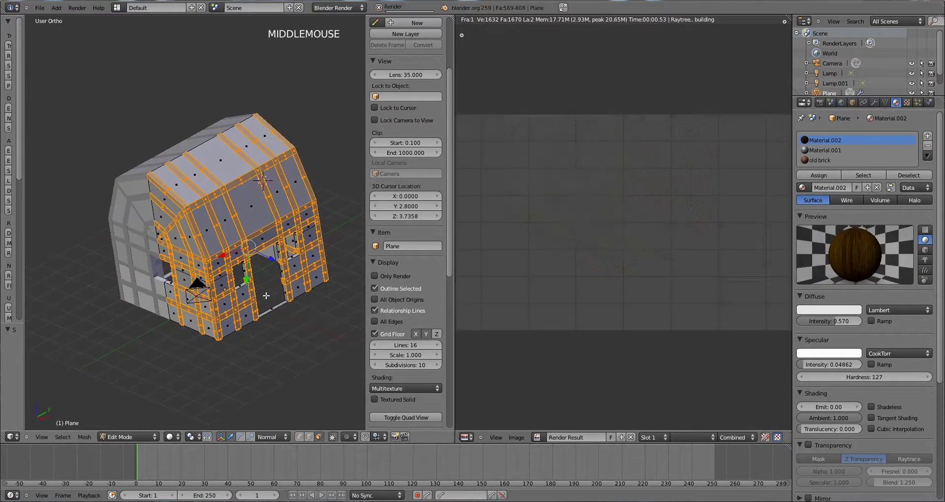
pyautogui.scroll(1, 610, 185)
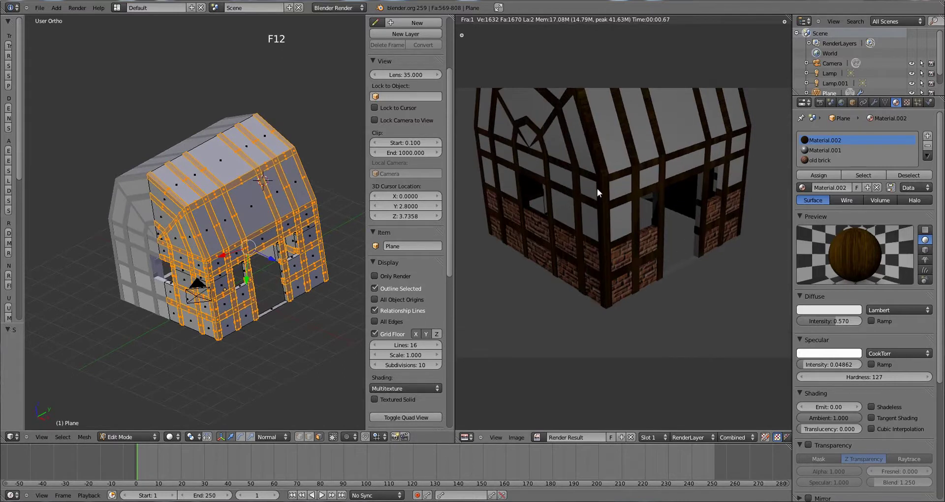
pyautogui.scroll(3, 615, 193)
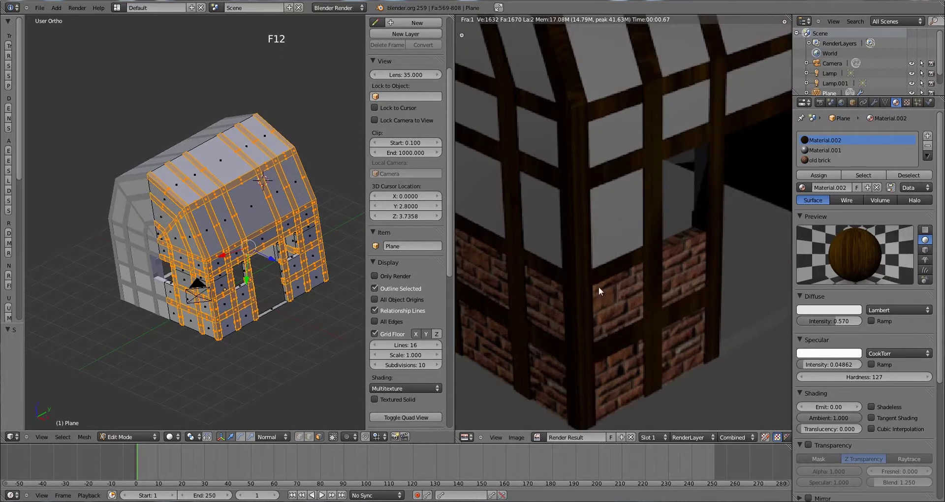
pyautogui.scroll(-4, 599, 287)
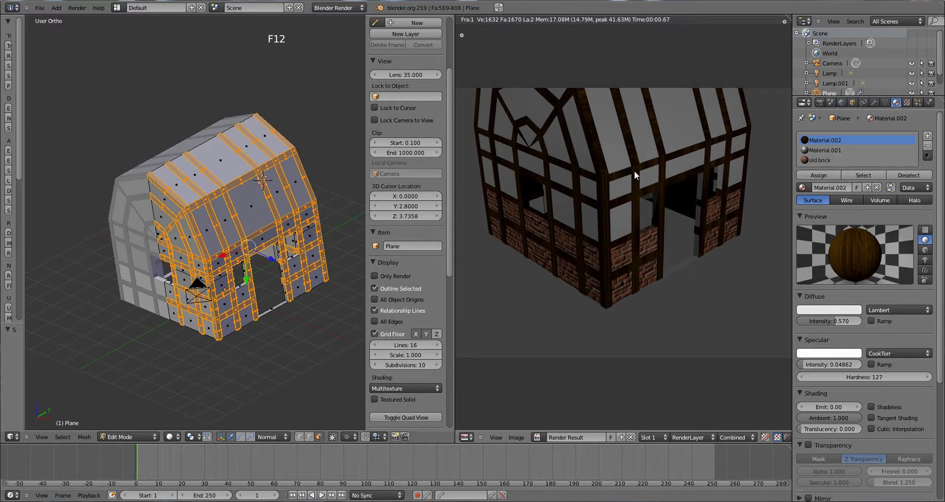
pyautogui.scroll(-2, 643, 158)
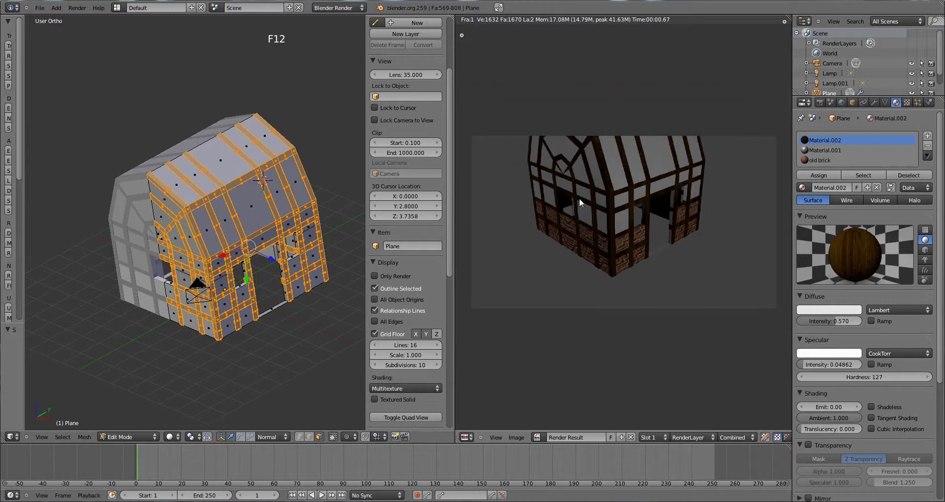
pyautogui.moveTo(276, 235); pyautogui.dragTo(347, 227, button='middle')
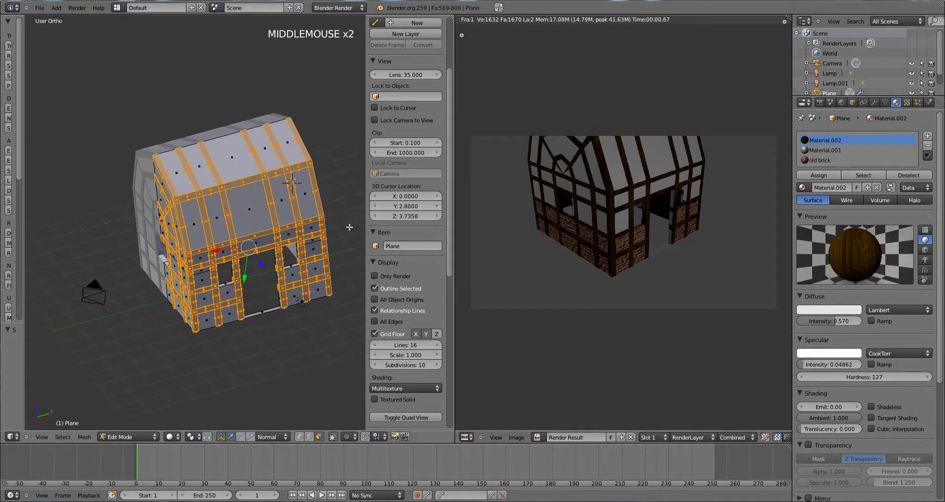
# Step: Unwrap the selected beam faces with Cube Projection from the front view and show their UV layout in the image editor
pyautogui.scroll(1, 635, 203)
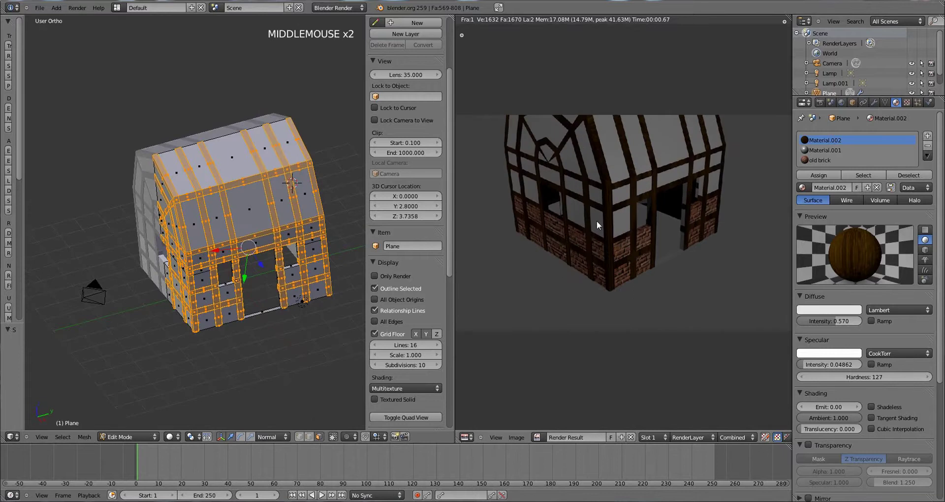
pyautogui.moveTo(257, 229); pyautogui.dragTo(118, 265, button='middle')
pyautogui.press('KP_1')
pyautogui.scroll(-3, 213, 251)
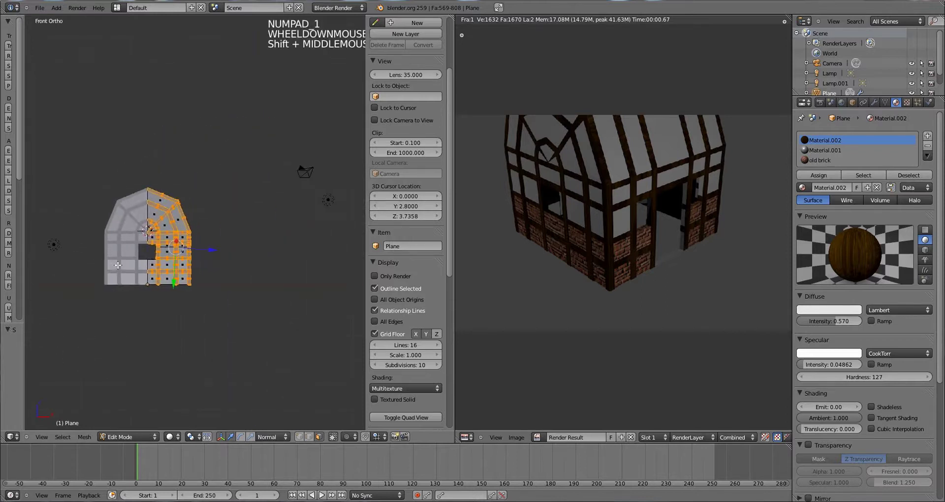
pyautogui.press('u')
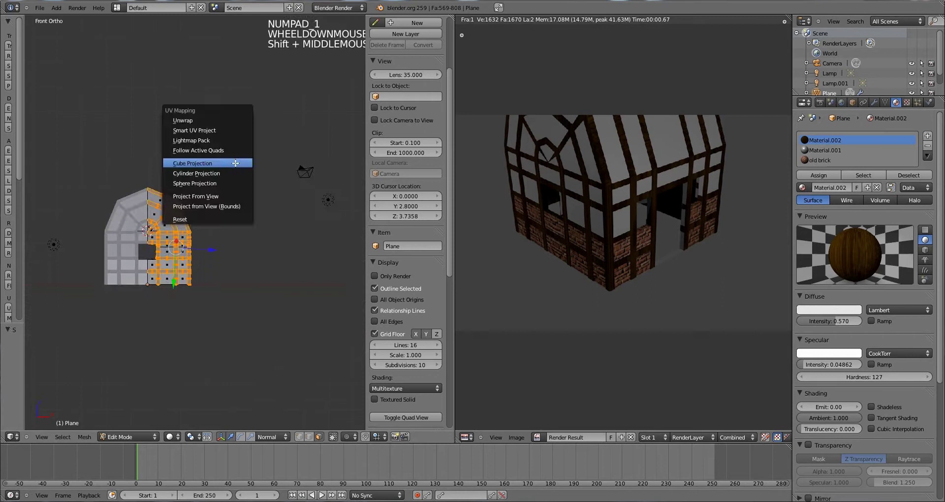
pyautogui.click(195, 163)
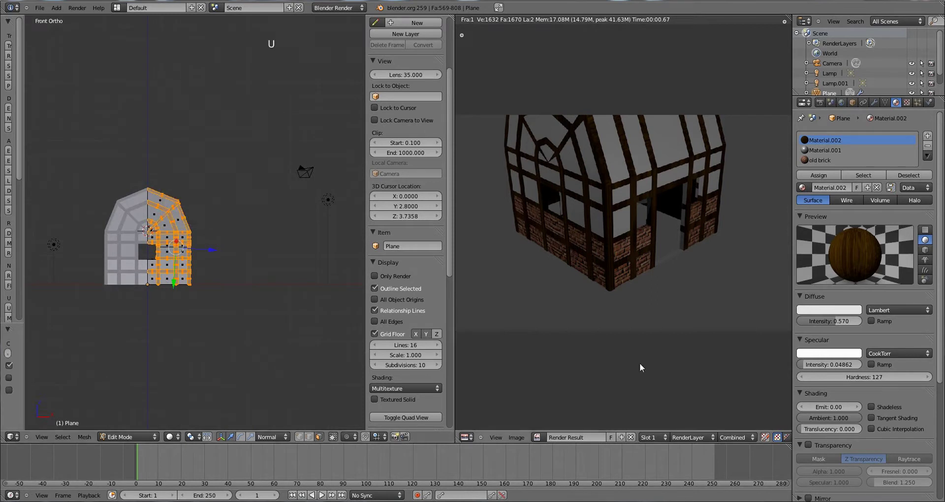
pyautogui.click(537, 437)
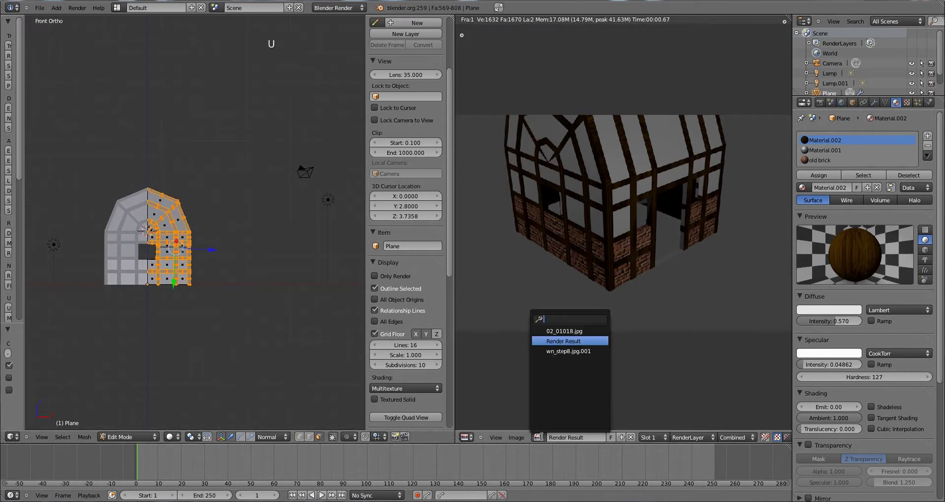
pyautogui.click(570, 352)
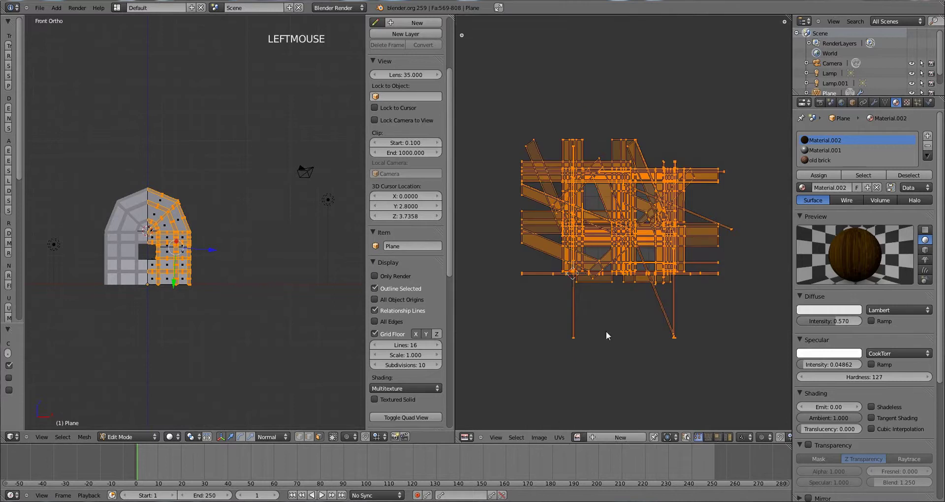
pyautogui.scroll(2, 695, 277)
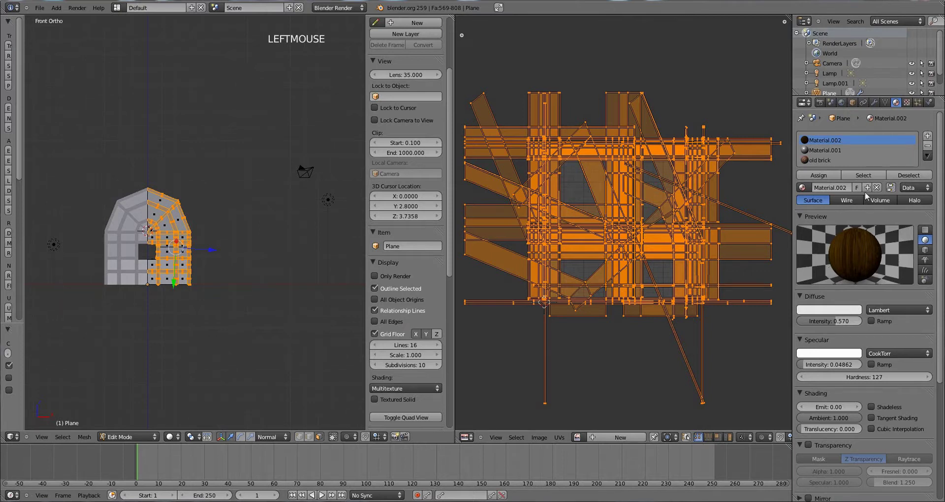
# Step: In Material.002's texture settings, set the mapping coordinates of the marble texture Tex.005 to UV
pyautogui.click(907, 103)
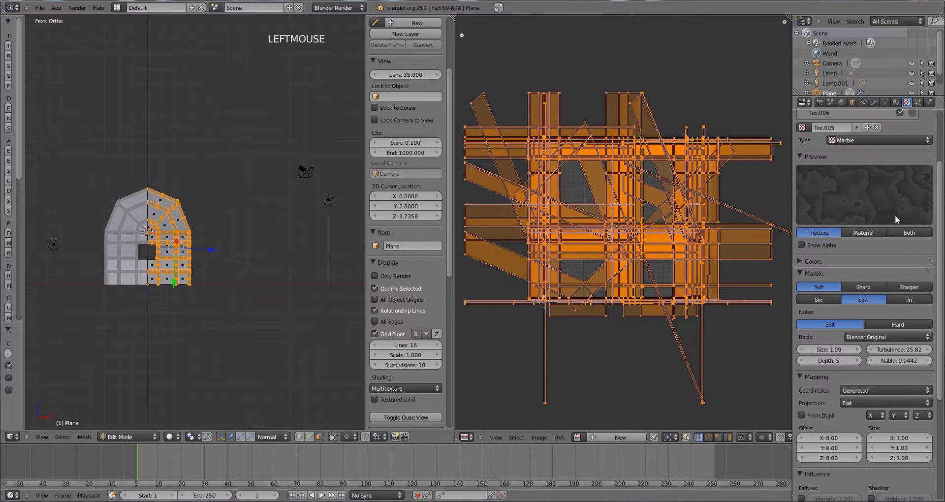
pyautogui.scroll(-2, 887, 355)
pyautogui.click(876, 350)
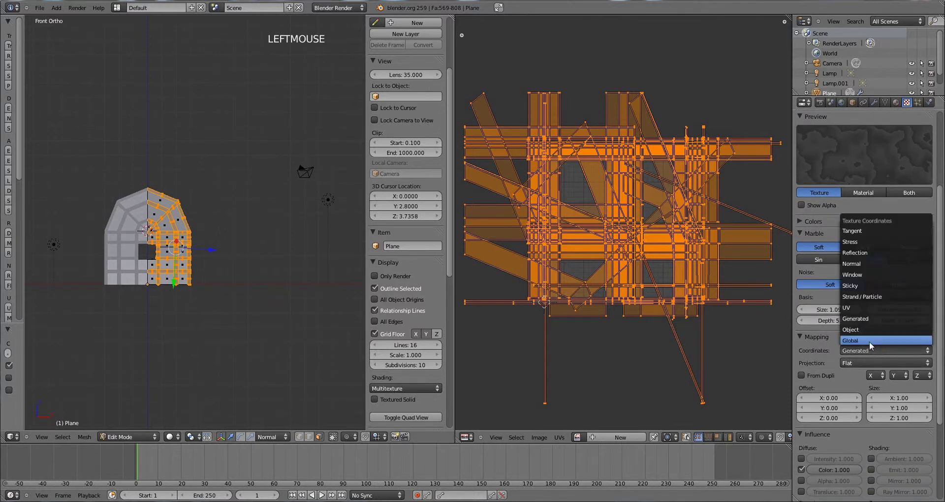
pyautogui.click(868, 309)
# Step: Set the mapping coordinates of the wood image texture Tex to UV
pyautogui.scroll(6, 884, 174)
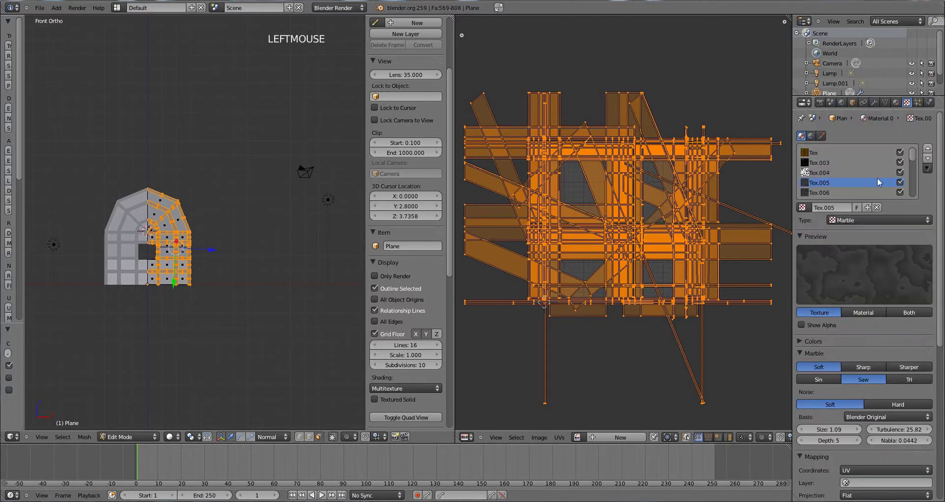
pyautogui.click(831, 152)
pyautogui.scroll(-2, 873, 247)
pyautogui.scroll(-6, 873, 247)
pyautogui.click(886, 327)
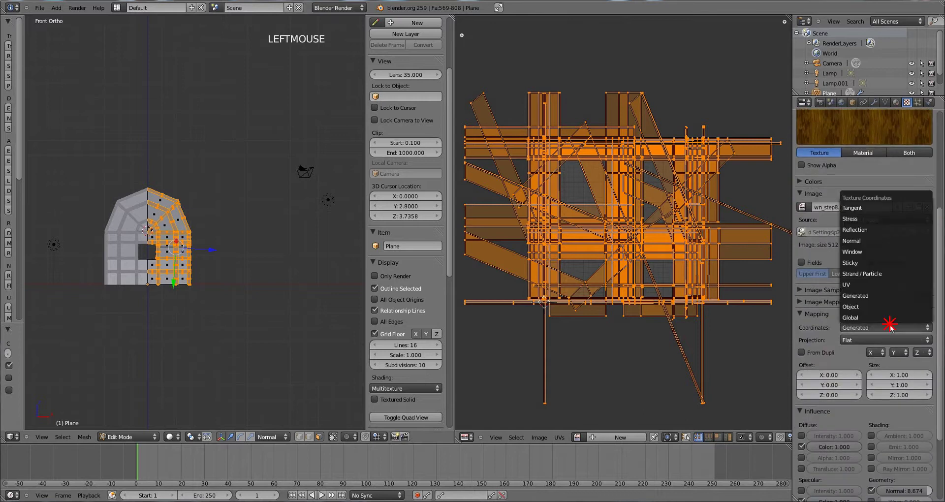
pyautogui.click(873, 278)
# Step: Set the mapping coordinates of the clouds texture Tex.003 to UV
pyautogui.scroll(8, 885, 194)
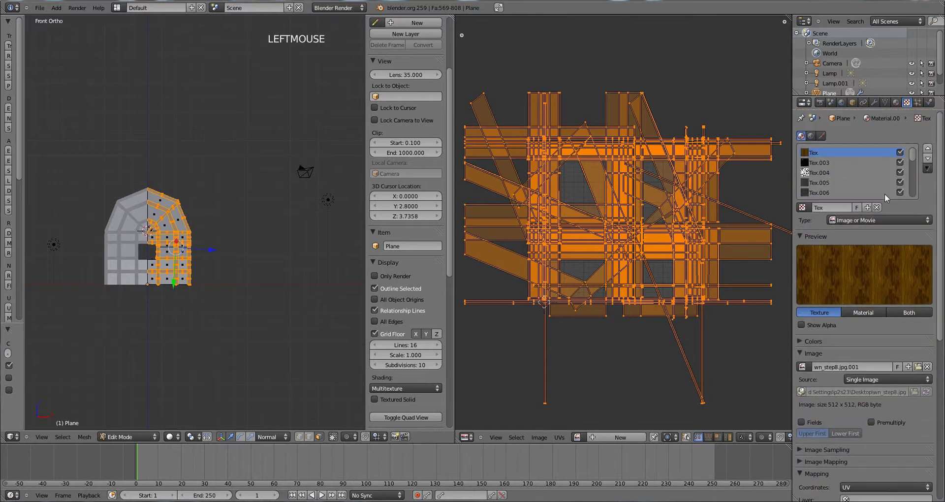
pyautogui.click(831, 161)
pyautogui.scroll(-7, 834, 167)
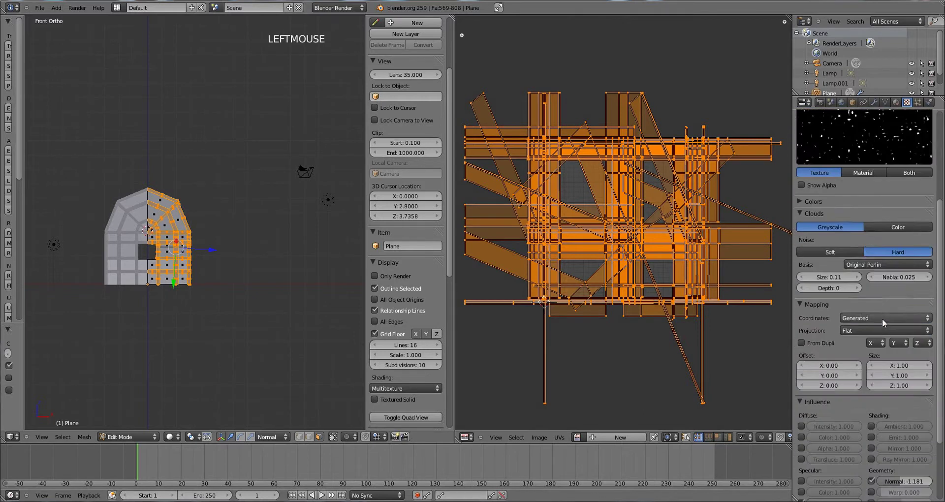
pyautogui.click(882, 318)
pyautogui.click(869, 270)
# Step: Set the mapping coordinates of the marble texture Tex.004 to UV
pyautogui.scroll(8, 866, 220)
pyautogui.click(820, 177)
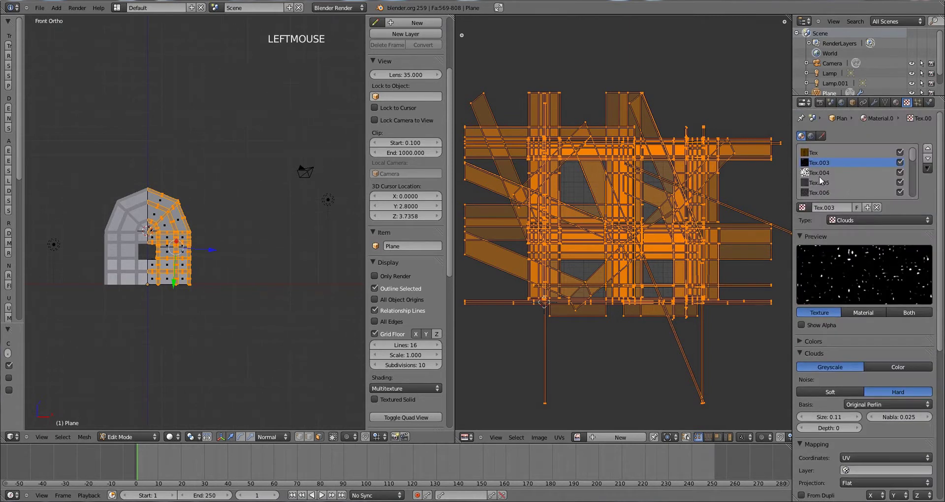
pyautogui.scroll(-3, 875, 297)
pyautogui.scroll(-6, 874, 298)
pyautogui.click(882, 290)
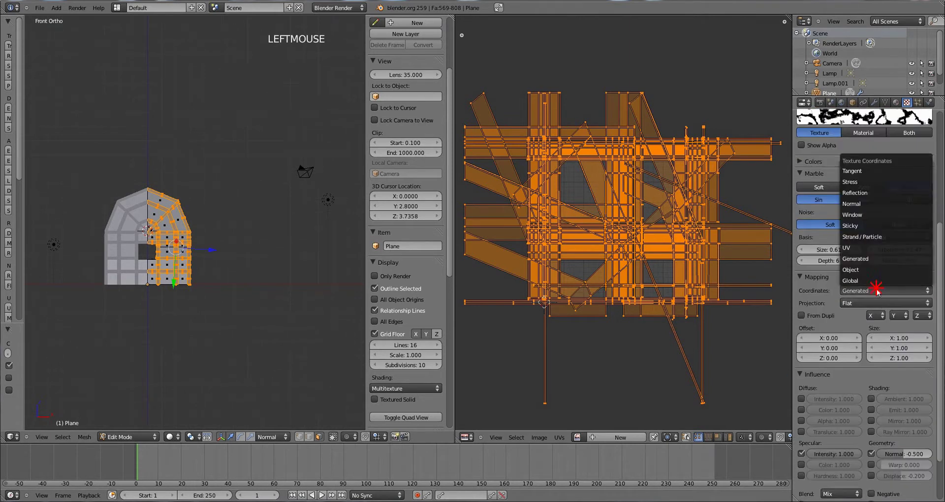
pyautogui.click(871, 250)
# Step: Check the mapping of Tex.005 and set the mapping coordinates of the clouds texture Tex.006 to UV
pyautogui.scroll(9, 866, 241)
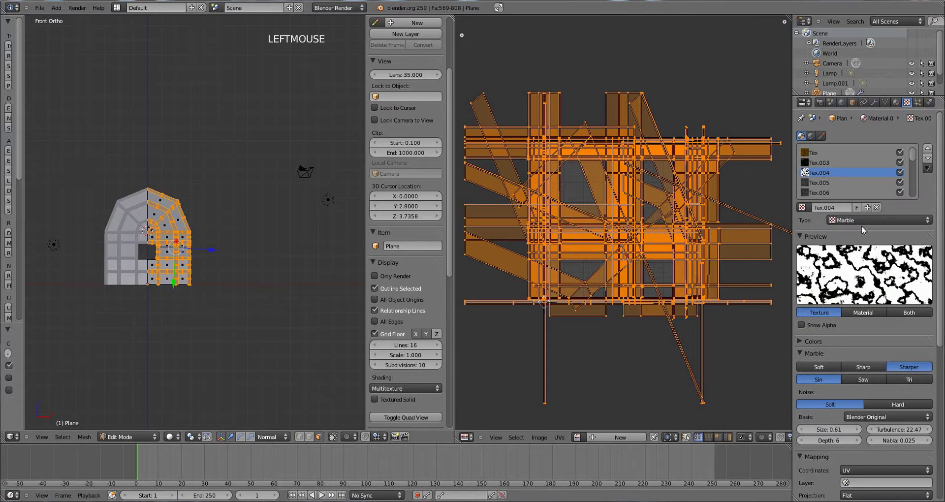
pyautogui.click(825, 180)
pyautogui.scroll(-8, 896, 298)
pyautogui.scroll(5, 873, 320)
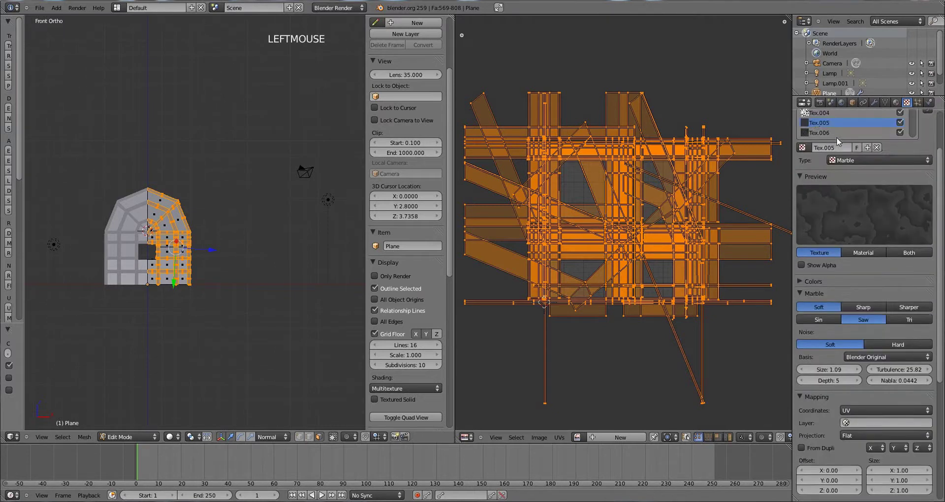
pyautogui.click(837, 133)
pyautogui.scroll(-3, 885, 263)
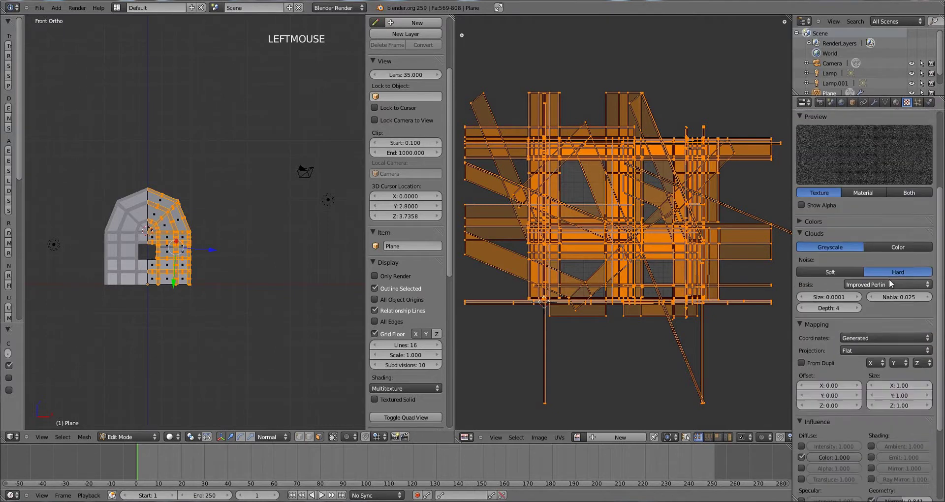
pyautogui.scroll(-3, 892, 284)
pyautogui.click(877, 276)
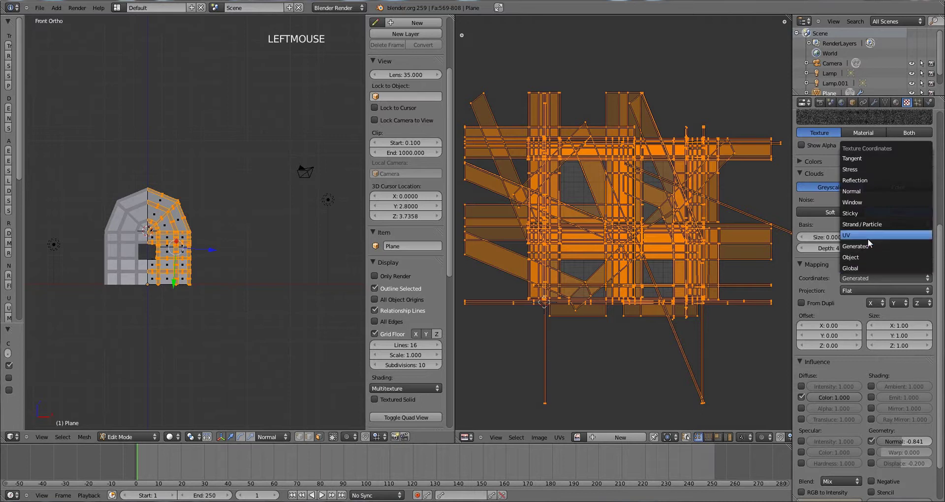
pyautogui.click(869, 239)
# Step: Render the house with the UV-mapped wood textures and examine the grain on the beams up close
pyautogui.scroll(-3, 869, 241)
pyautogui.scroll(1, 698, 147)
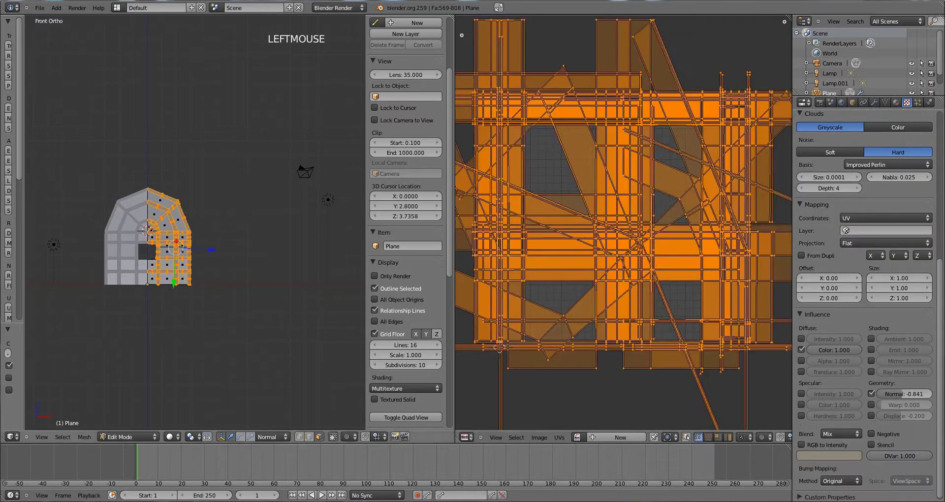
pyautogui.scroll(-1, 551, 285)
pyautogui.press('F12')
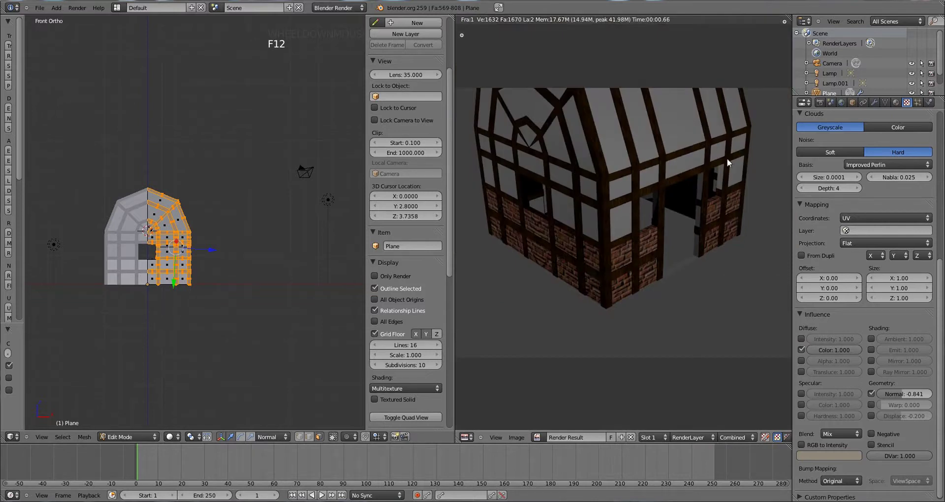
pyautogui.scroll(2, 626, 190)
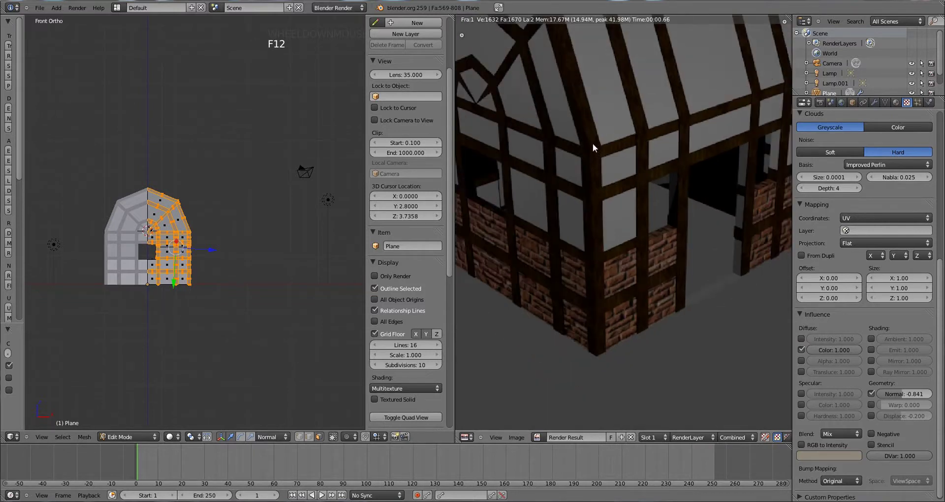
pyautogui.scroll(-2, 652, 144)
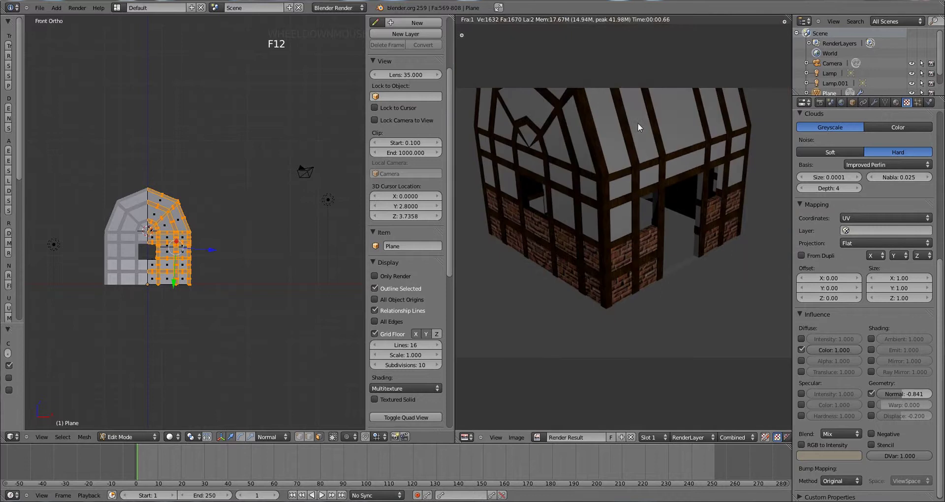
pyautogui.scroll(2, 605, 127)
pyautogui.scroll(-2, 588, 132)
# Step: Show the beam UV layout again and rotate all its UVs by 90 degrees
pyautogui.click(538, 438)
pyautogui.click(566, 331)
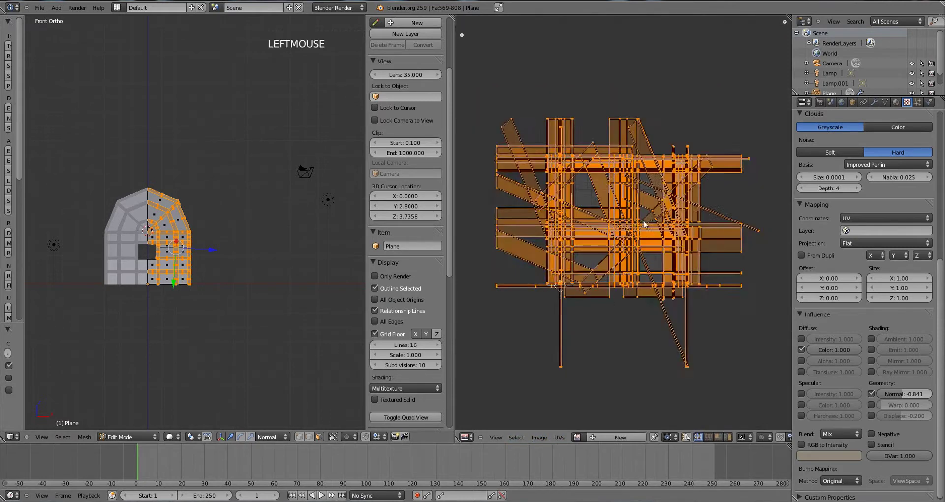
pyautogui.scroll(-1, 641, 258)
pyautogui.press('r')
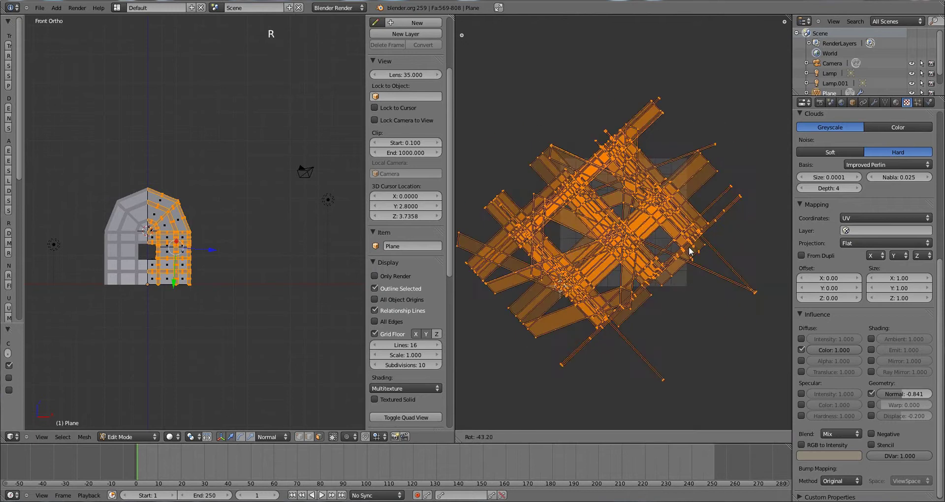
pyautogui.write('90')
pyautogui.press('Return')
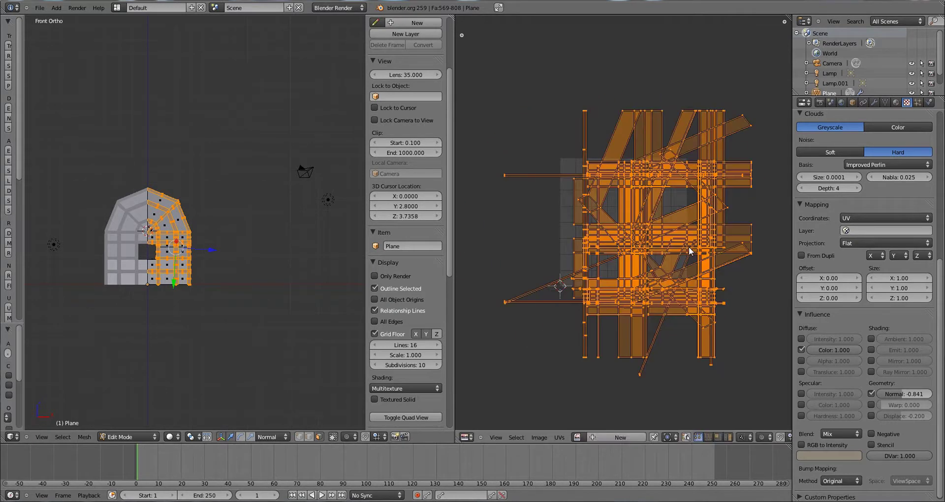
# Step: Render the house again with the rotated beam UVs and inspect the wood grain direction
pyautogui.press('F12')
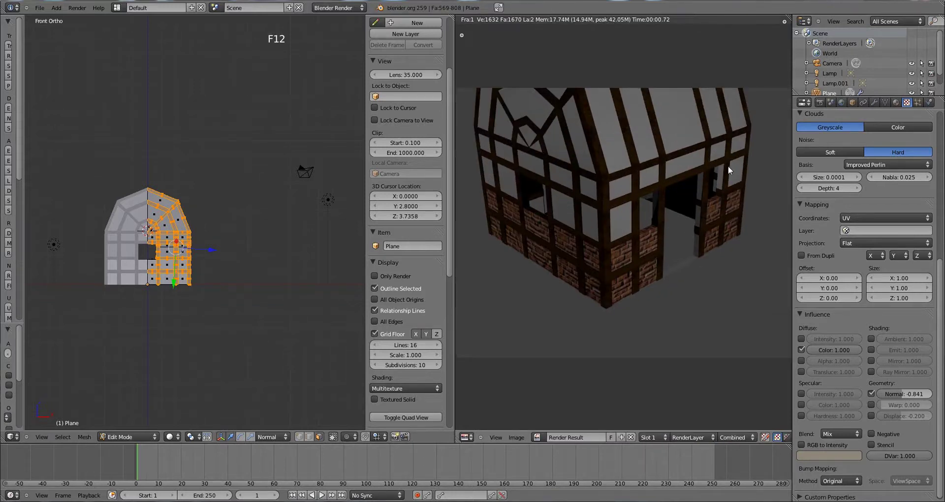
pyautogui.scroll(-1, 654, 155)
pyautogui.scroll(2, 634, 209)
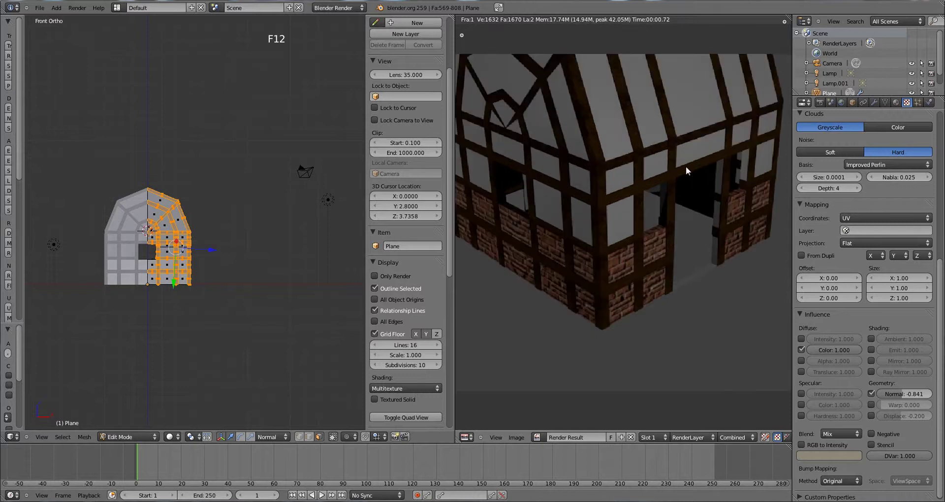
# Step: Return the house to Object Mode and examine its doorway side and window gable in the 3D view
pyautogui.rightClick(271, 269)
pyautogui.moveTo(271, 268); pyautogui.dragTo(279, 250, button='middle')
pyautogui.press('Tab')
pyautogui.scroll(2, 218, 272)
pyautogui.keyDown('shift'); pyautogui.scroll(1, 218, 272); pyautogui.keyUp('shift')
pyautogui.keyDown('shift'); pyautogui.moveTo(212, 306); pyautogui.dragTo(265, 307, button='middle'); pyautogui.keyUp('shift')
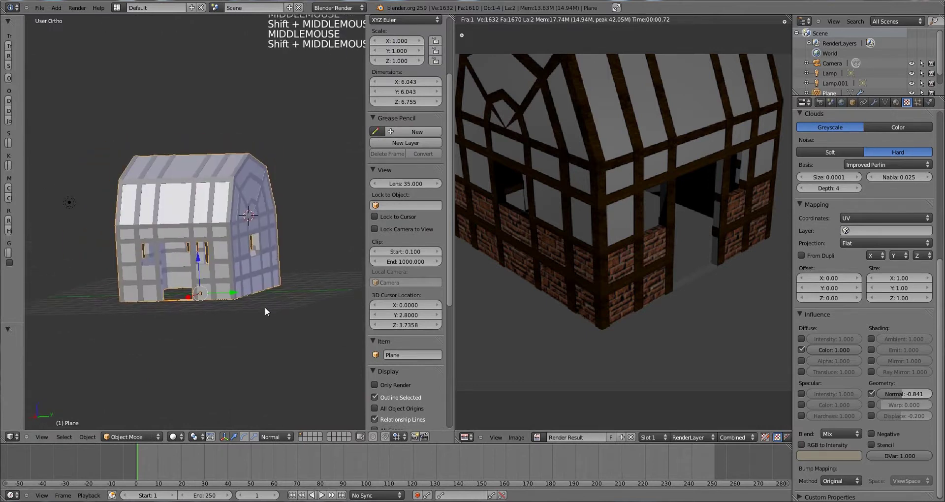
pyautogui.scroll(2, 252, 264)
pyautogui.keyDown('shift'); pyautogui.moveTo(252, 269); pyautogui.dragTo(256, 286, button='middle'); pyautogui.keyUp('shift')
pyautogui.moveTo(256, 286); pyautogui.dragTo(260, 310, button='middle')
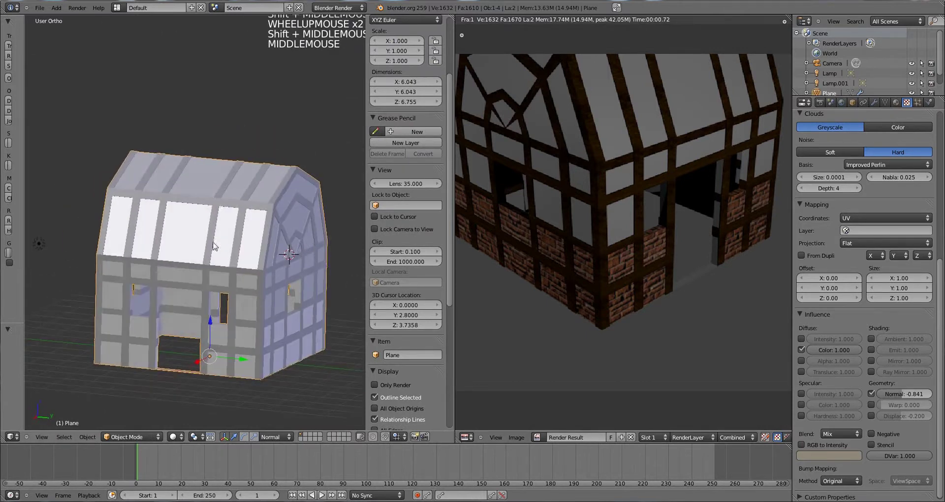
pyautogui.moveTo(211, 245); pyautogui.dragTo(181, 258, button='middle')
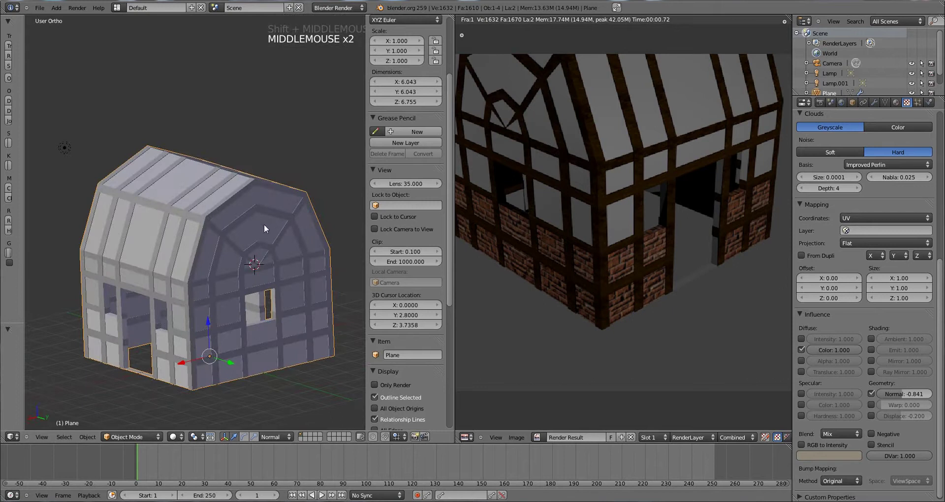
# Step: Zoom out the render result and widen the 3D view to show the whole house at a larger size
pyautogui.moveTo(453, 252); pyautogui.dragTo(462, 252)
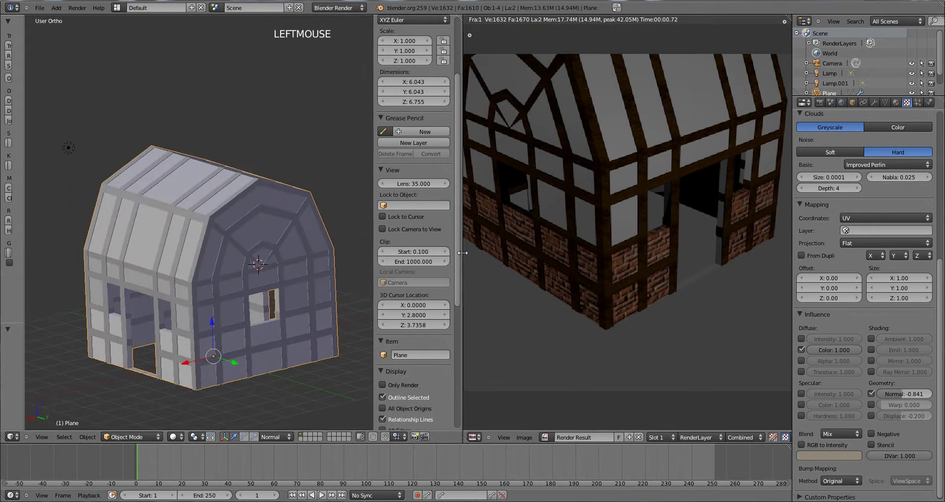
pyautogui.scroll(-4, 678, 223)
pyautogui.moveTo(678, 223); pyautogui.dragTo(668, 256, button='middle')
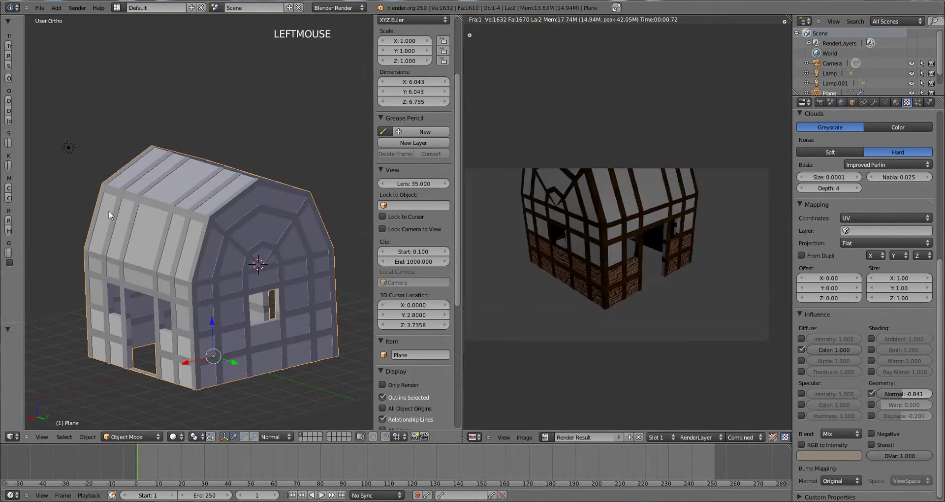
pyautogui.keyDown('shift'); pyautogui.moveTo(255, 218); pyautogui.dragTo(244, 236, button='middle'); pyautogui.keyUp('shift')
pyautogui.moveTo(458, 251); pyautogui.dragTo(653, 251)
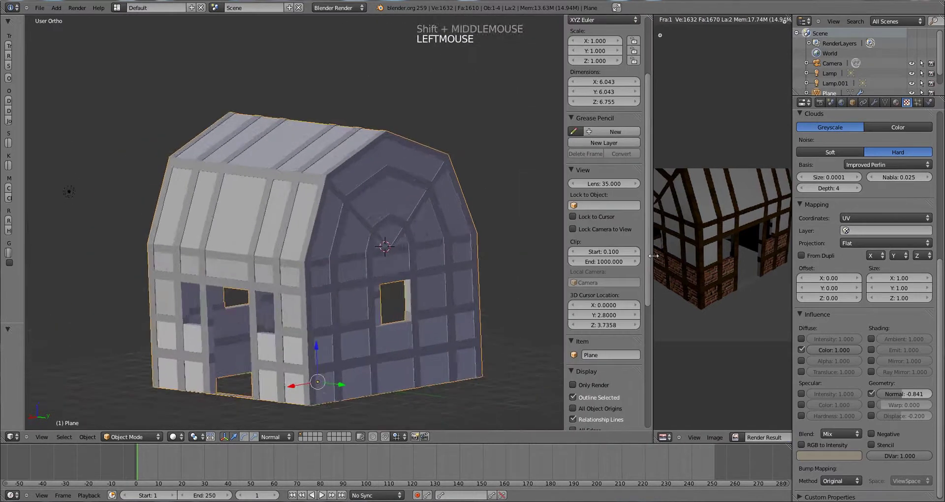
pyautogui.moveTo(443, 276); pyautogui.dragTo(393, 234, button='middle')
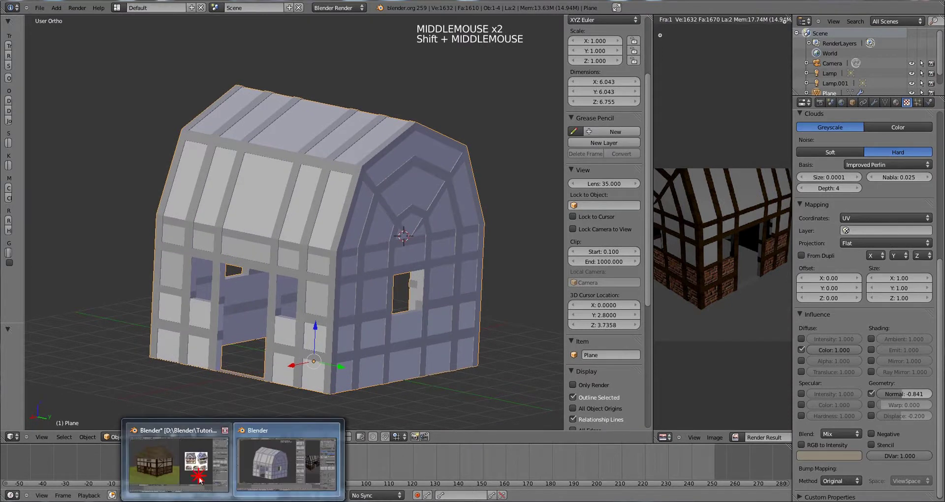
# Step: Compare with the finished timber house in the other Blender window, and return to examine this house's window gable
pyautogui.click(180, 455)
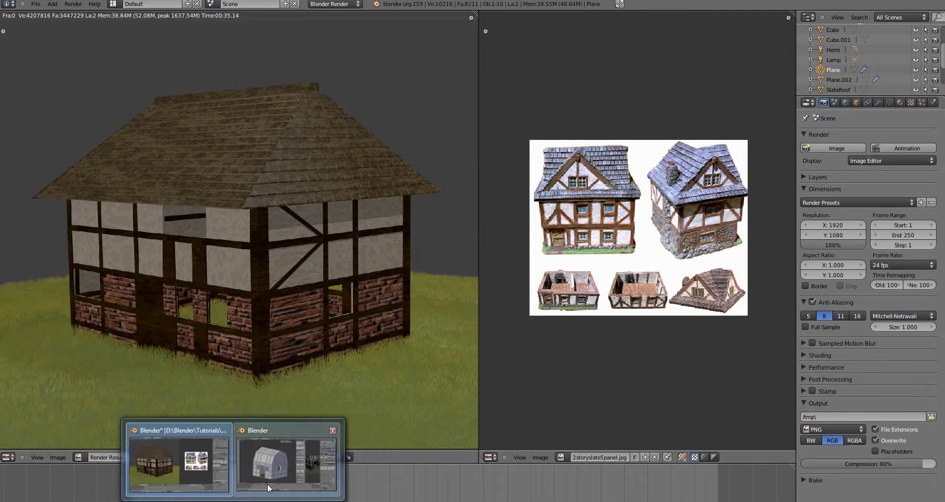
pyautogui.click(266, 480)
pyautogui.scroll(2, 423, 317)
pyautogui.moveTo(424, 317); pyautogui.dragTo(455, 323, button='middle')
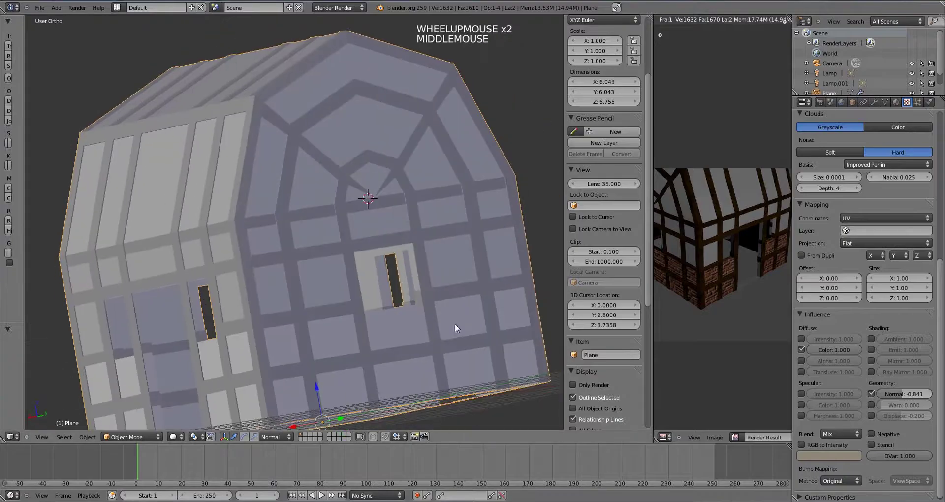
pyautogui.keyDown('shift'); pyautogui.moveTo(397, 278); pyautogui.dragTo(398, 275, button='middle'); pyautogui.keyUp('shift')
pyautogui.moveTo(398, 275); pyautogui.dragTo(397, 267, button='middle')
pyautogui.scroll(2, 404, 286)
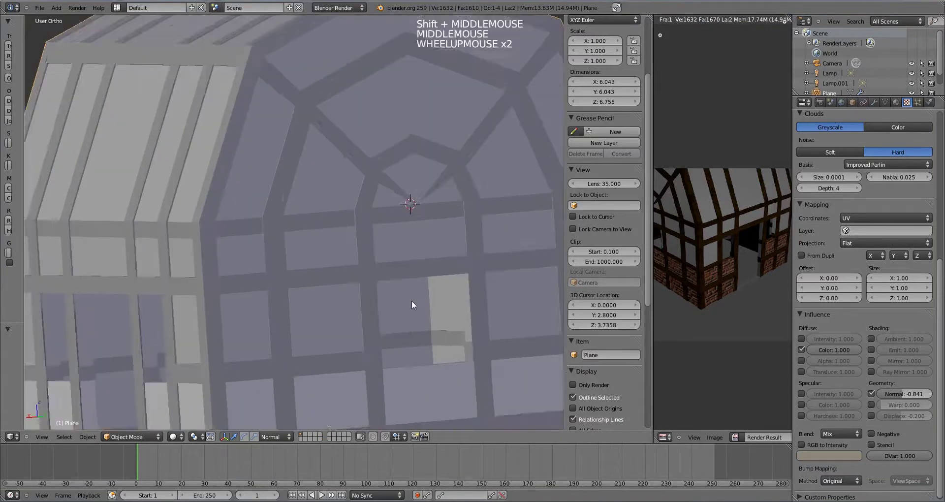
pyautogui.keyDown('shift'); pyautogui.moveTo(414, 304); pyautogui.dragTo(389, 196, button='middle'); pyautogui.keyUp('shift')
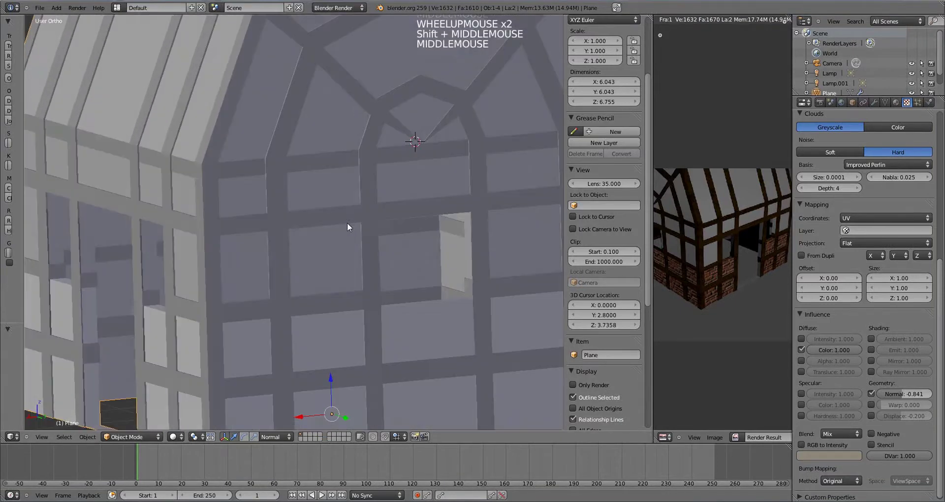
# Step: In Edit Mode, add two vertical loop cuts across the gable panel beside the window, one near each flanking beam
pyautogui.rightClick(354, 221)
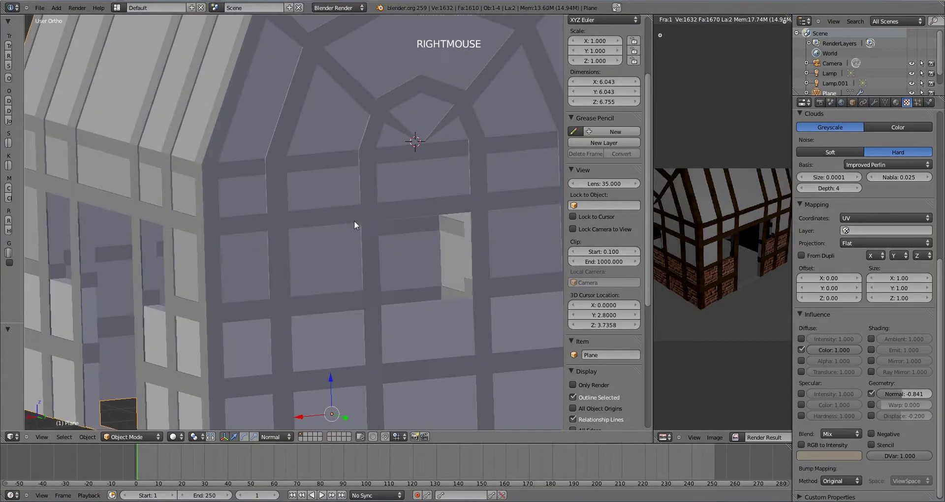
pyautogui.press('Tab')
pyautogui.scroll(3, 354, 221)
pyautogui.keyDown('shift'); pyautogui.moveTo(353, 220); pyautogui.dragTo(338, 212, button='middle'); pyautogui.keyUp('shift')
pyautogui.scroll(1, 384, 216)
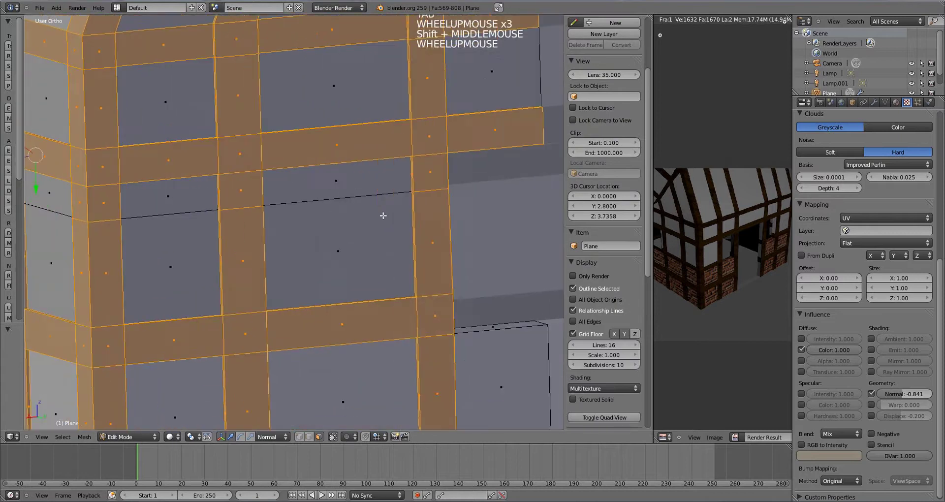
pyautogui.hotkey('ctrl', 'r')
pyautogui.click(391, 162)
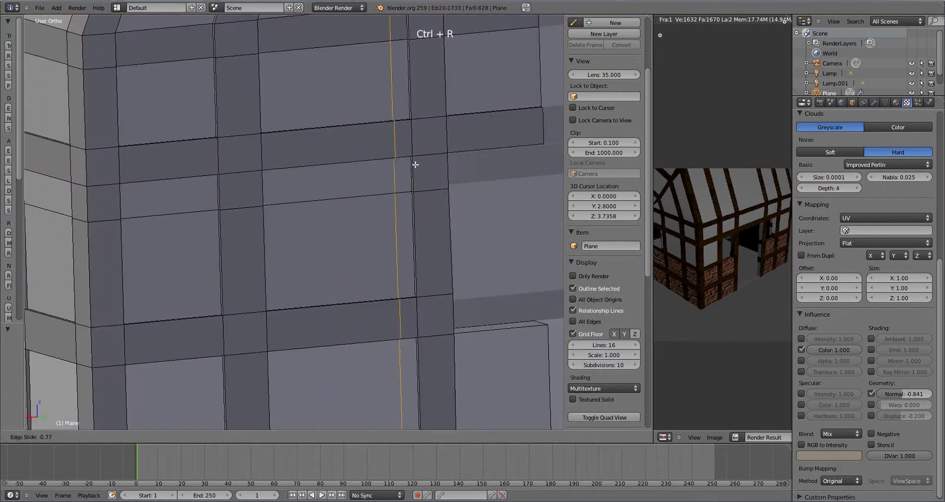
pyautogui.click(408, 168)
pyautogui.hotkey('ctrl', 'r')
pyautogui.click(359, 169)
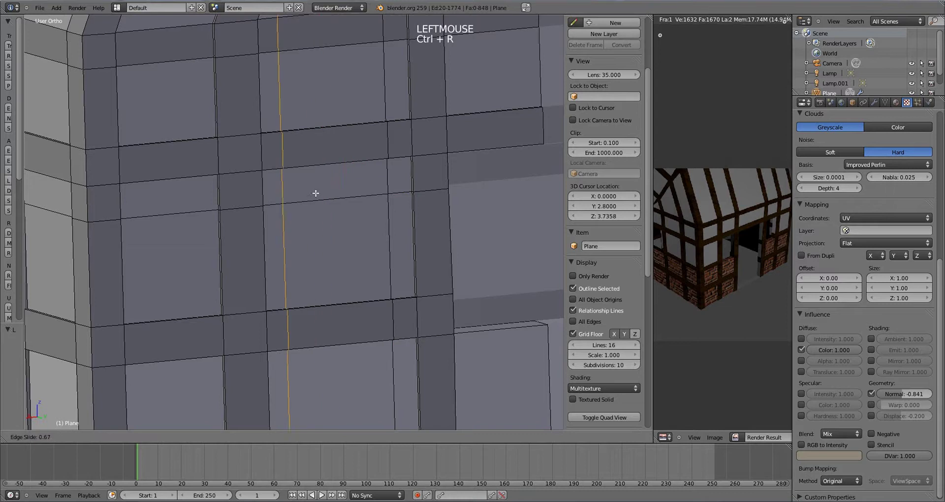
pyautogui.click(317, 196)
# Step: In face selection mode, delete the thin beam ledge face at the panel's lower corner farthest from the window
pyautogui.moveTo(317, 196); pyautogui.dragTo(327, 279, button='middle')
pyautogui.scroll(3, 367, 270)
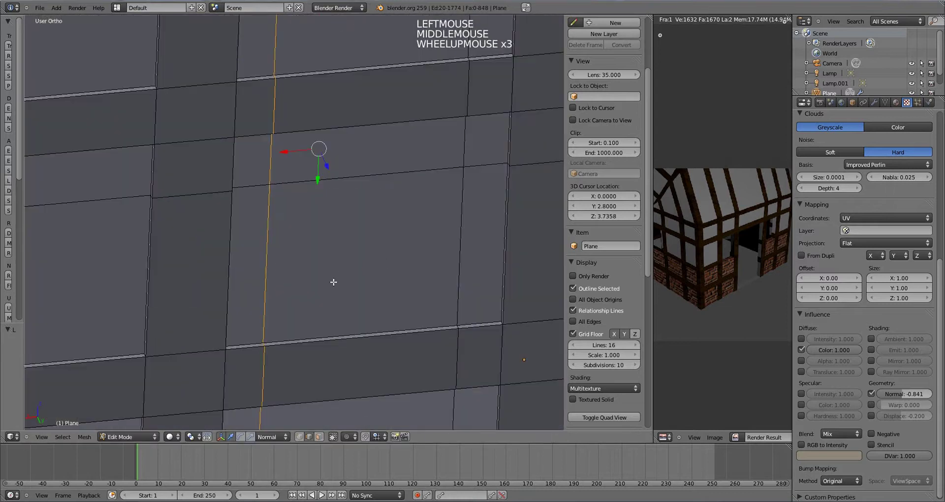
pyautogui.hotkey('ctrl', 'Tab')
pyautogui.click(311, 281)
pyautogui.rightClick(255, 344)
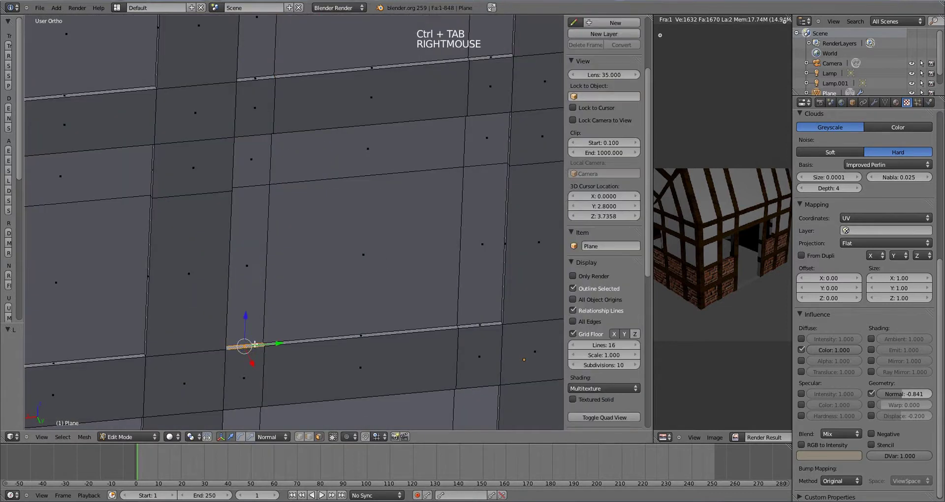
pyautogui.keyDown('shift'); pyautogui.moveTo(339, 279); pyautogui.dragTo(345, 197, button='middle'); pyautogui.keyUp('shift')
pyautogui.press('x')
pyautogui.click(336, 291)
# Step: Delete the matching thin beam face at the panel's upper corner next to the window
pyautogui.scroll(1, 344, 196)
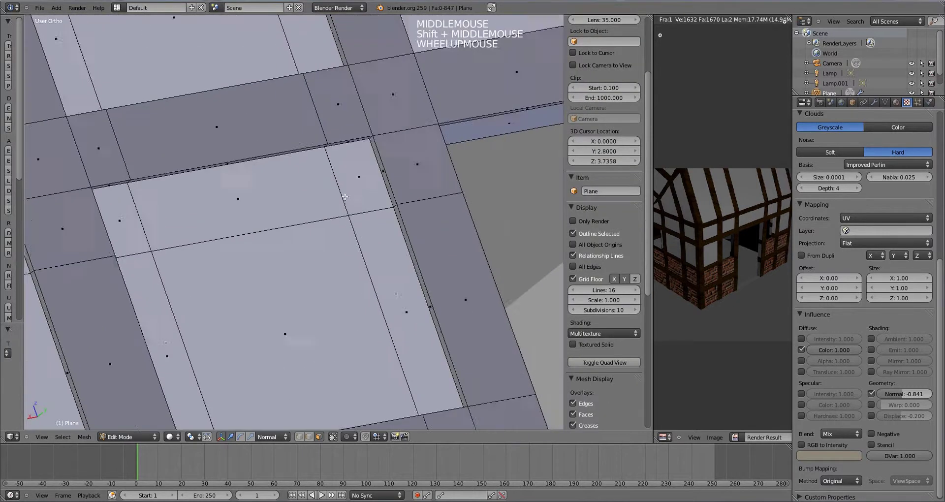
pyautogui.scroll(1, 345, 196)
pyautogui.rightClick(360, 128)
pyautogui.rightClick(360, 127)
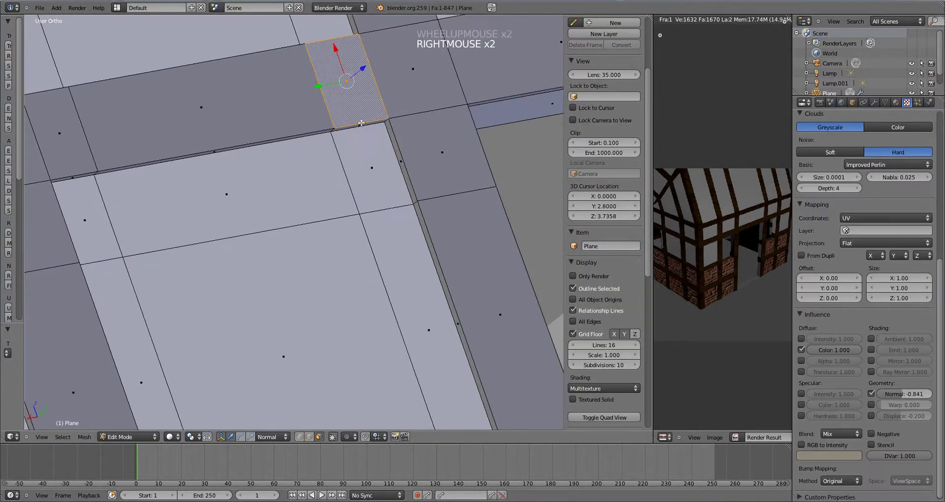
pyautogui.rightClick(360, 127)
pyautogui.moveTo(360, 128); pyautogui.dragTo(355, 121, button='middle')
pyautogui.press('x')
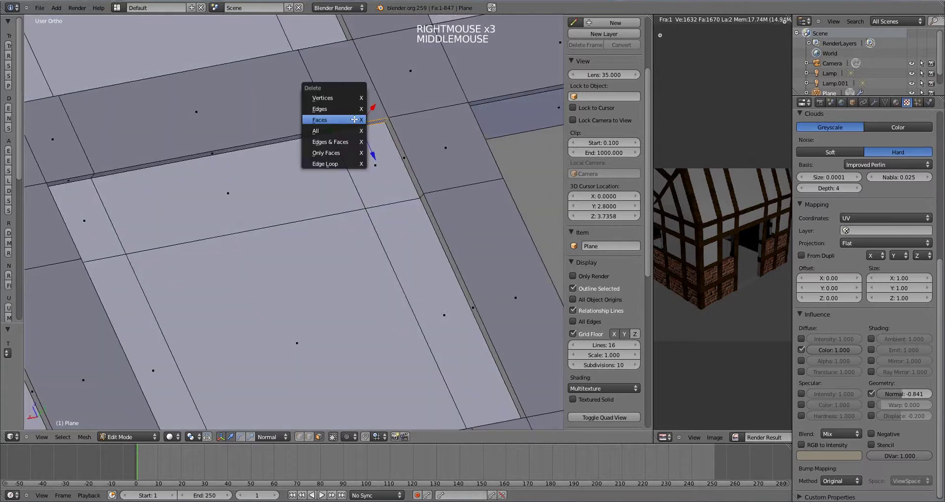
pyautogui.click(354, 119)
# Step: Select the edge loops around both deleted faces and bridge them into a diagonal brace across the panel
pyautogui.scroll(-4, 344, 197)
pyautogui.moveTo(338, 217); pyautogui.dragTo(331, 224, button='middle')
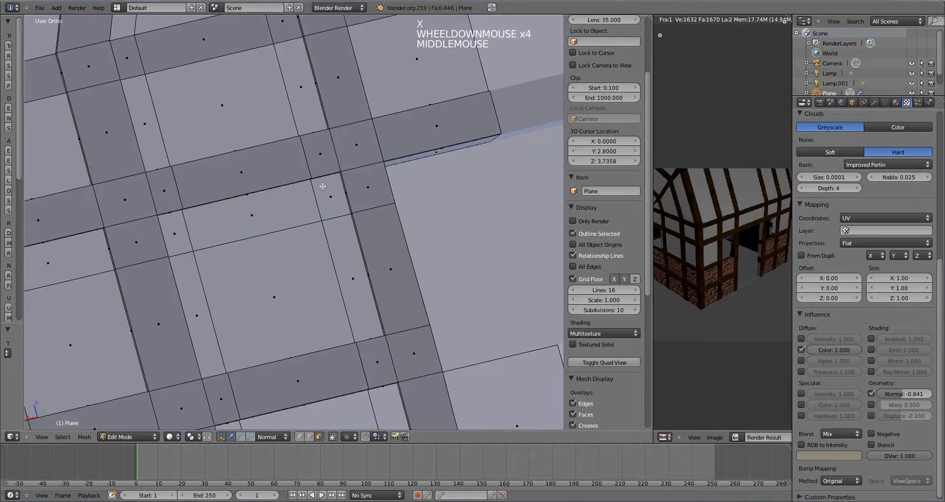
pyautogui.moveTo(322, 186); pyautogui.dragTo(285, 349, button='middle')
pyautogui.hotkey('ctrl', 'Tab')
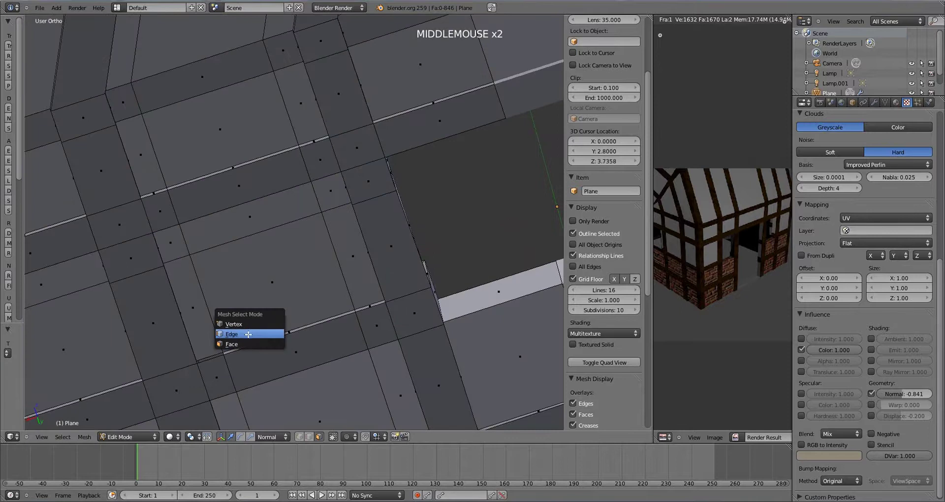
pyautogui.click(248, 335)
pyautogui.keyDown('alt'); pyautogui.rightClick(211, 349); pyautogui.keyUp('alt')
pyautogui.moveTo(211, 349); pyautogui.dragTo(235, 201, button='middle')
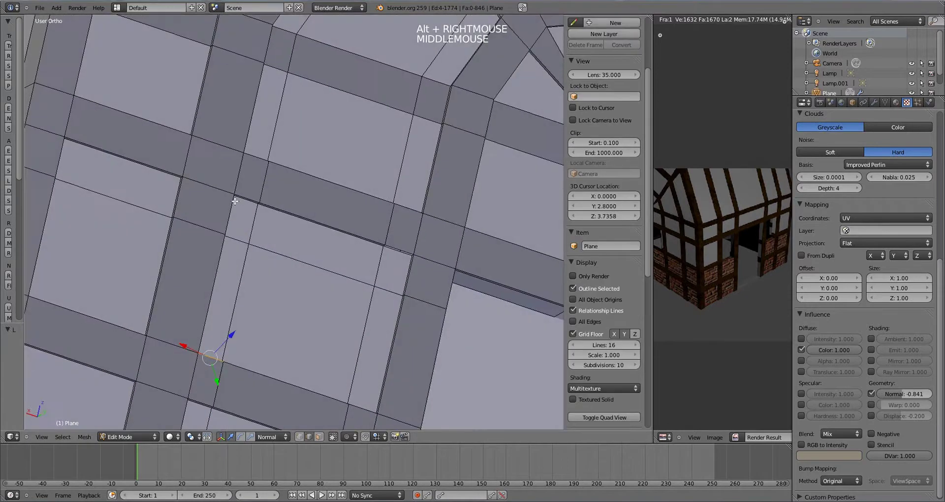
pyautogui.keyDown('alt'); pyautogui.rightClick(392, 250); pyautogui.keyUp('alt')
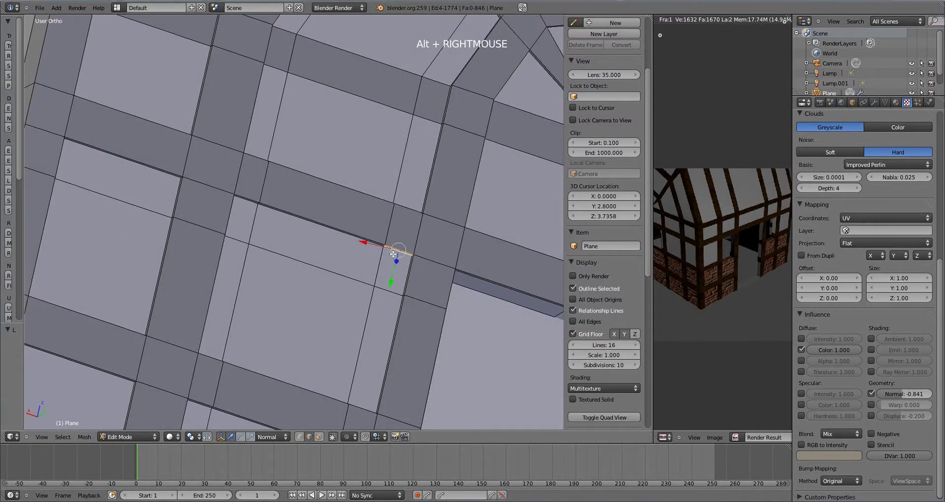
pyautogui.moveTo(301, 320); pyautogui.dragTo(235, 400, button='middle')
pyautogui.keyDown('alt'); pyautogui.keyDown('shift'); pyautogui.rightClick(185, 326); pyautogui.keyUp('shift'); pyautogui.keyUp('alt')
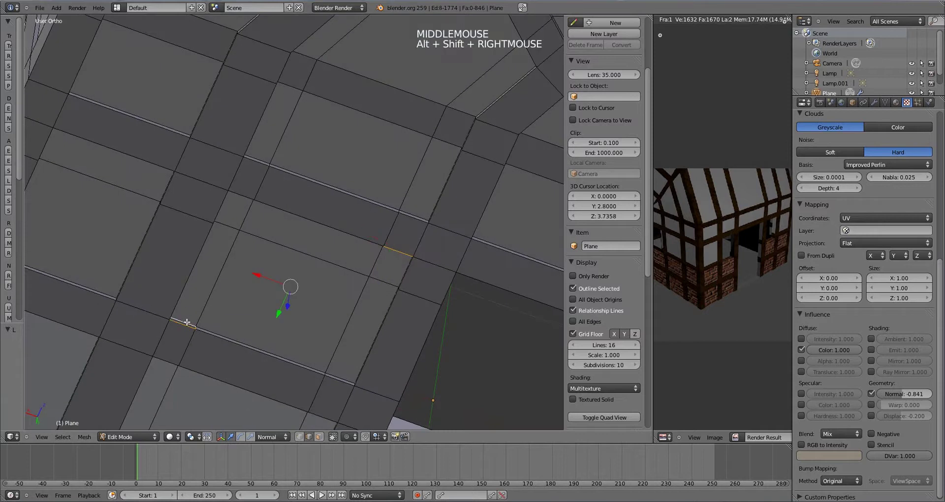
pyautogui.moveTo(185, 321); pyautogui.dragTo(301, 290, button='middle')
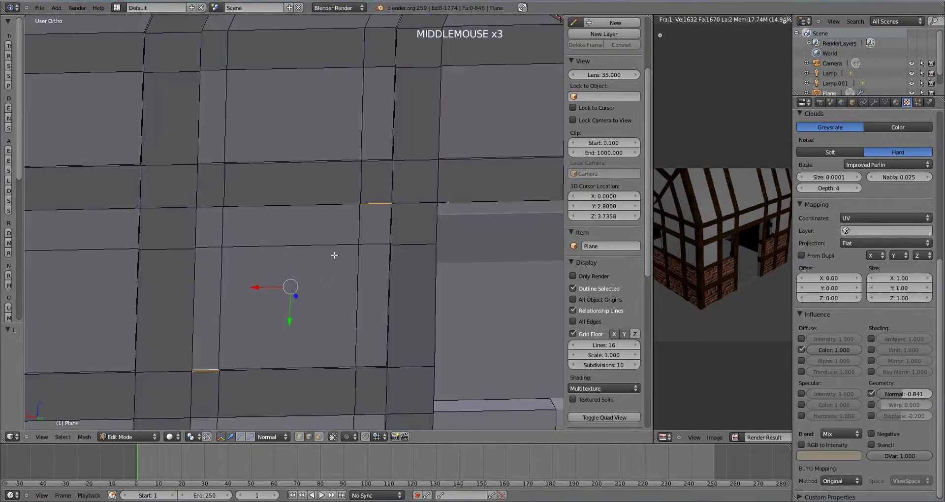
pyautogui.press('w')
pyautogui.click(363, 249)
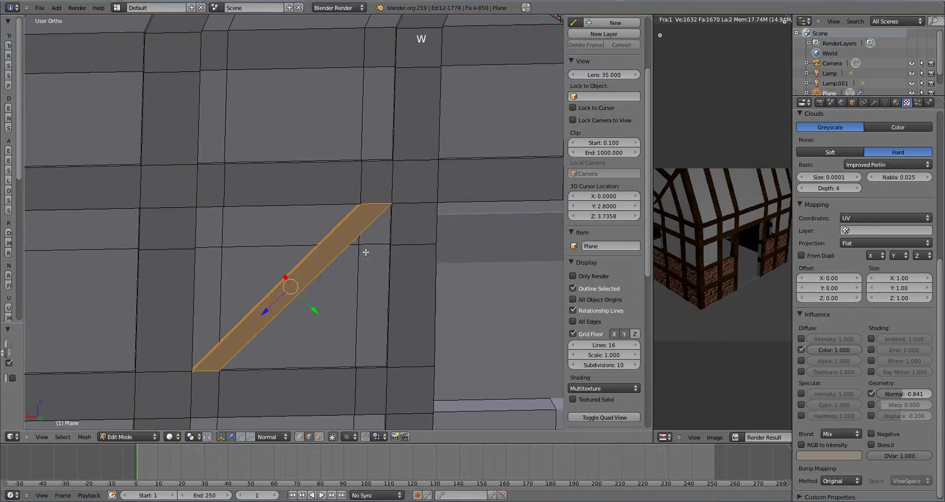
# Step: Look over the diagonal brace on the whole house and render the scene again
pyautogui.moveTo(363, 250); pyautogui.dragTo(363, 295, button='middle')
pyautogui.scroll(-2, 379, 270)
pyautogui.scroll(-3, 371, 264)
pyautogui.scroll(-3, 335, 301)
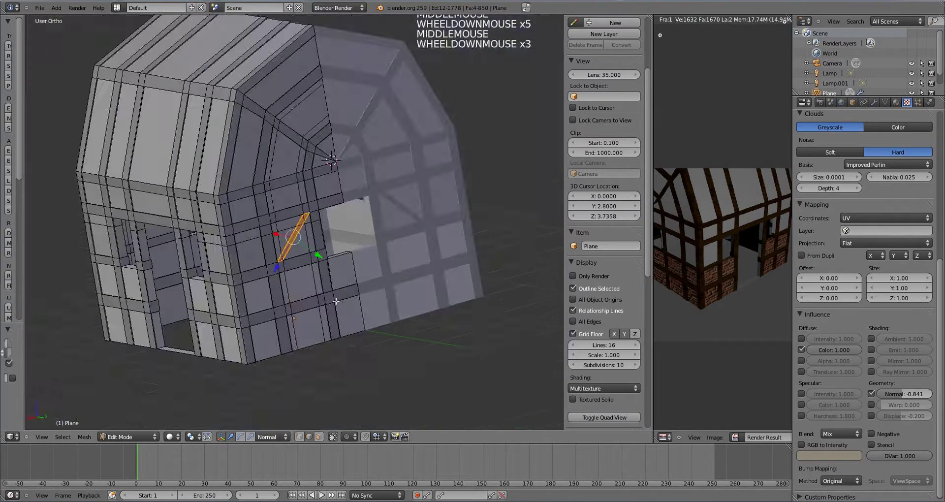
pyautogui.press('F12')
pyautogui.scroll(-3, 374, 276)
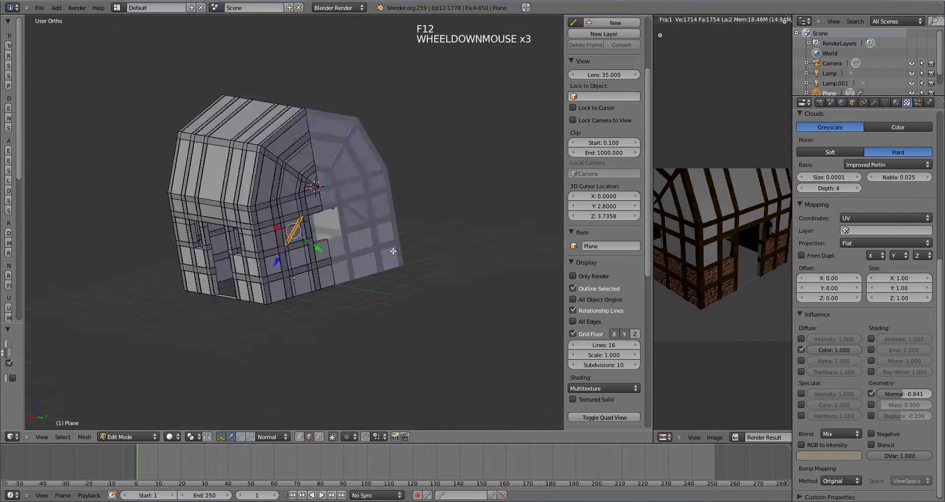
# Step: In Object Mode, set the transform orientation to Global and move the upper lamp along Y to the window gable side
pyautogui.moveTo(374, 276); pyautogui.dragTo(422, 268, button='middle')
pyautogui.scroll(-2, 340, 271)
pyautogui.moveTo(340, 270); pyautogui.dragTo(225, 257, button='middle')
pyautogui.scroll(3, 282, 254)
pyautogui.scroll(-5, 282, 254)
pyautogui.scroll(-1, 253, 302)
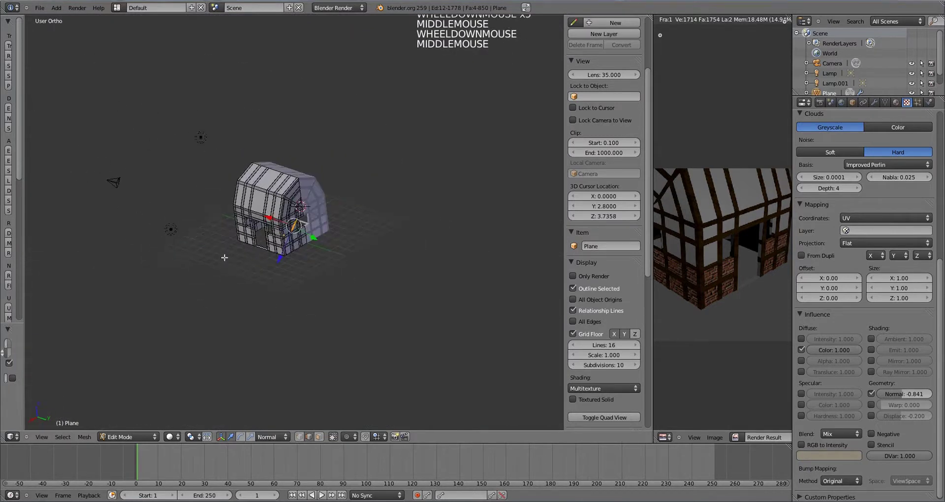
pyautogui.rightClick(202, 140)
pyautogui.press('Tab')
pyautogui.rightClick(200, 139)
pyautogui.click(234, 139)
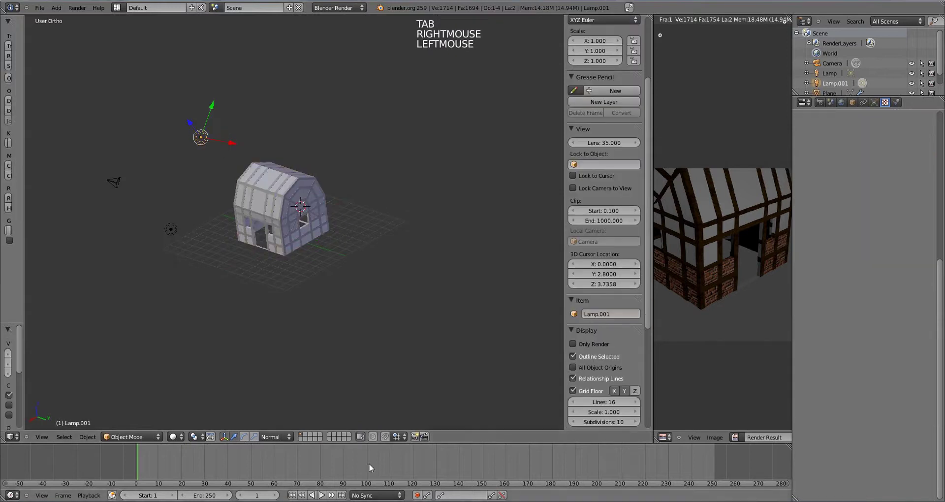
pyautogui.click(284, 437)
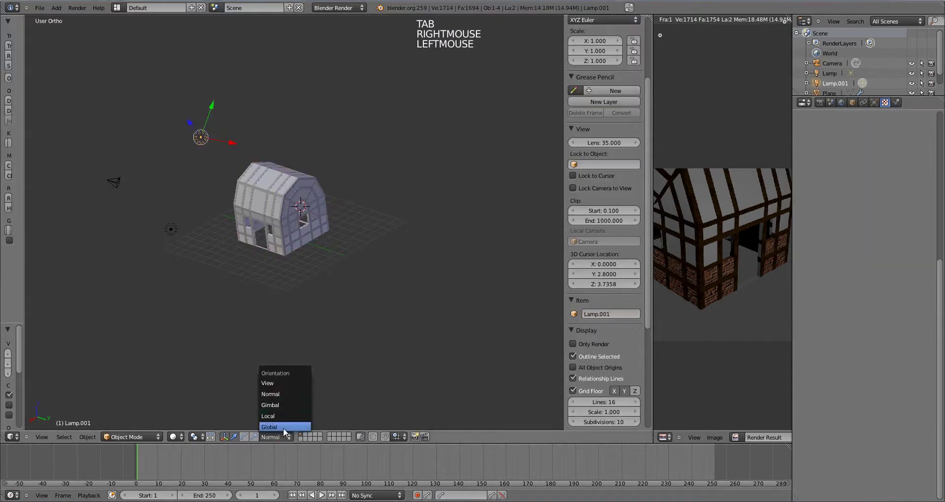
pyautogui.click(276, 427)
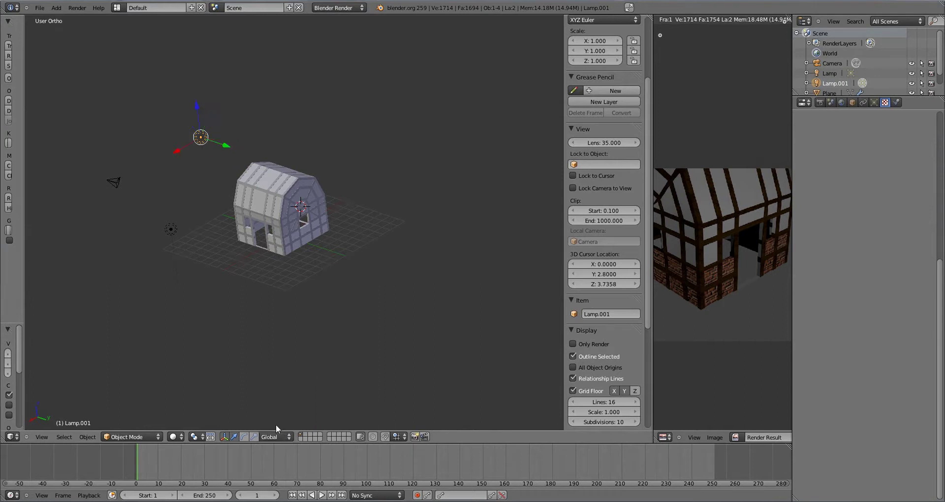
pyautogui.moveTo(228, 150)
pyautogui.mouseDown()
pyautogui.moveTo(365, 217)
pyautogui.moveTo(374, 199)
pyautogui.mouseUp()
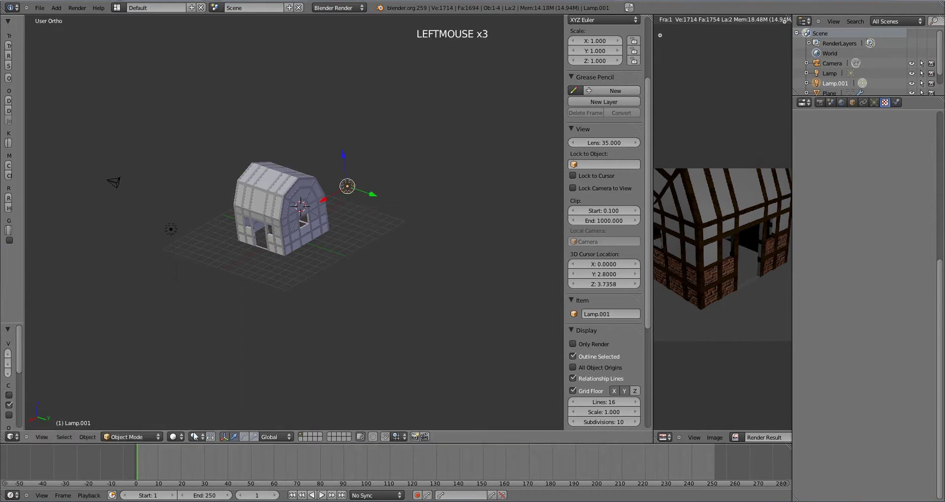
# Step: Switch the 3D view to textured shading
pyautogui.click(172, 437)
pyautogui.click(182, 397)
pyautogui.click(183, 394)
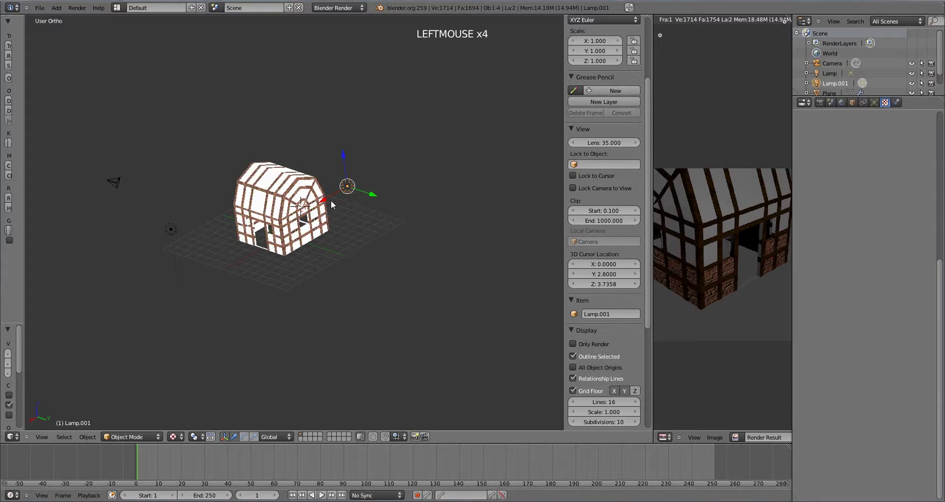
# Step: Align the camera to a view of the doorway side and window gable, and move it to frame the whole house
pyautogui.rightClick(170, 231)
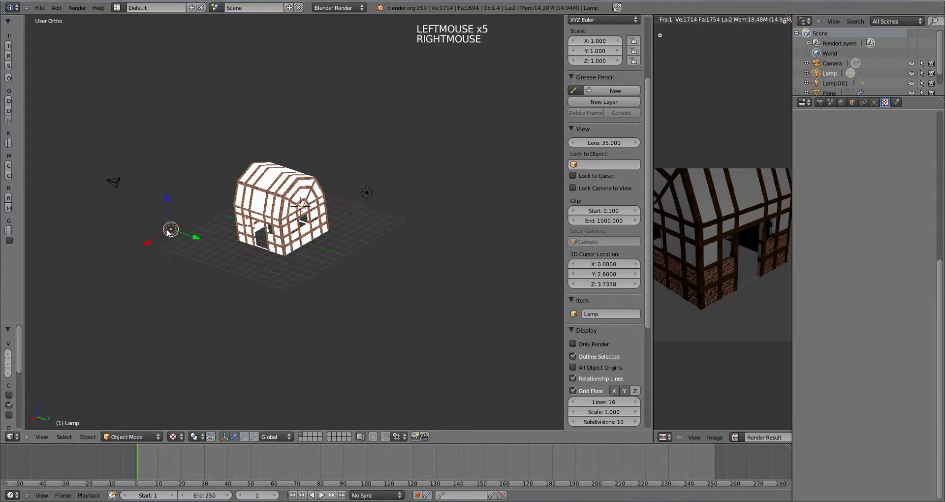
pyautogui.scroll(3, 132, 185)
pyautogui.moveTo(132, 185); pyautogui.dragTo(253, 252, button='middle')
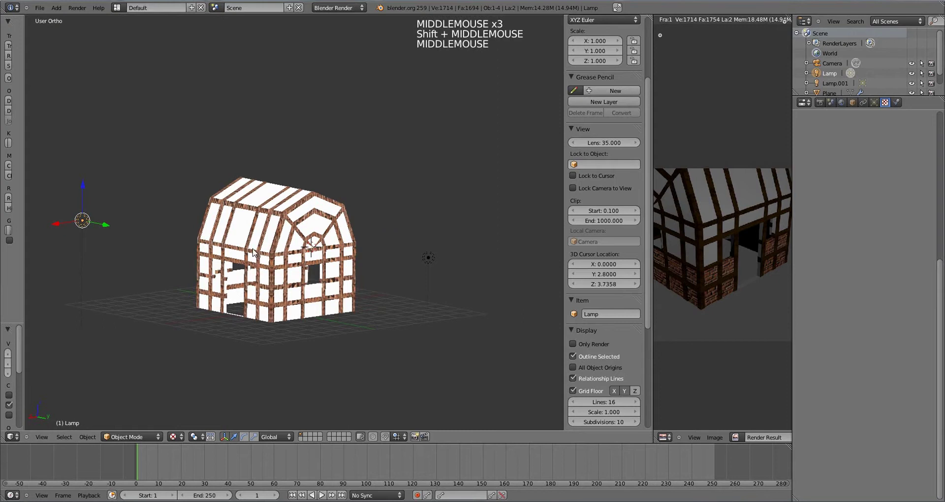
pyautogui.press('ctrl+alt+KP_0')
pyautogui.rightClick(323, 263)
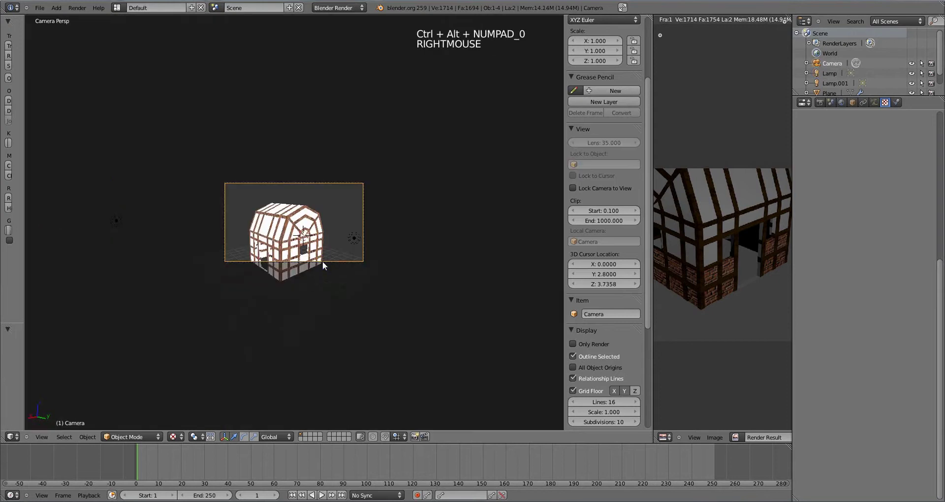
pyautogui.press('g')
pyautogui.press('g')
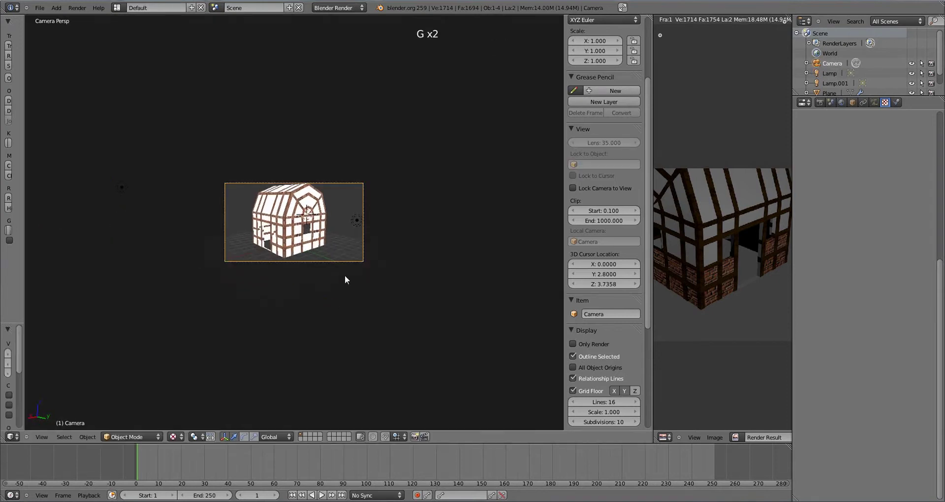
pyautogui.click(349, 266)
# Step: Render the house from the new camera angle and enlarge the render result to inspect the braced gable
pyautogui.scroll(2, 356, 244)
pyautogui.scroll(2, 358, 241)
pyautogui.scroll(-2, 358, 241)
pyautogui.moveTo(358, 241); pyautogui.dragTo(318, 302, button='middle')
pyautogui.scroll(5, 352, 261)
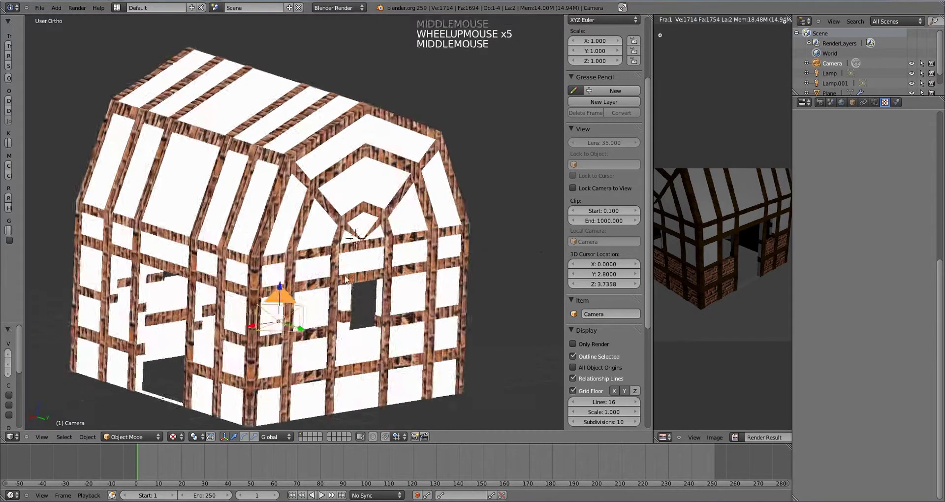
pyautogui.scroll(-2, 315, 305)
pyautogui.scroll(2, 316, 305)
pyautogui.press('F12')
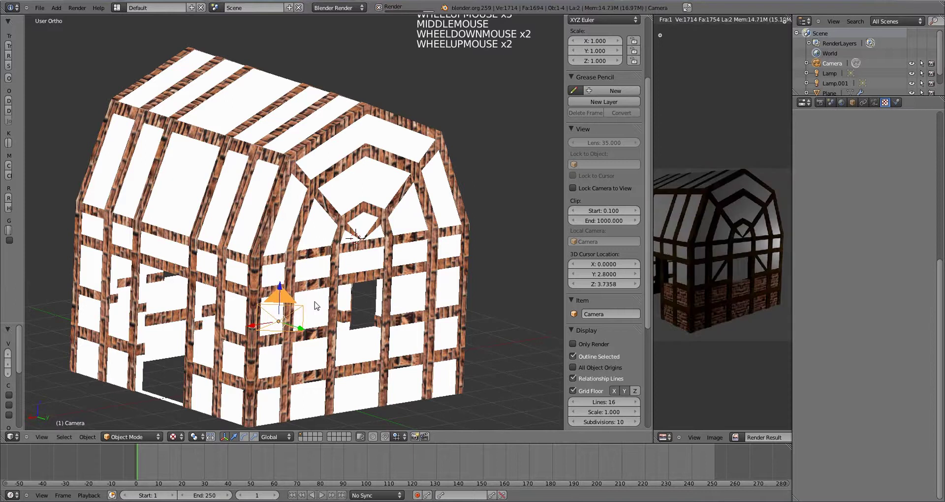
pyautogui.moveTo(651, 249); pyautogui.dragTo(326, 247)
pyautogui.scroll(2, 536, 305)
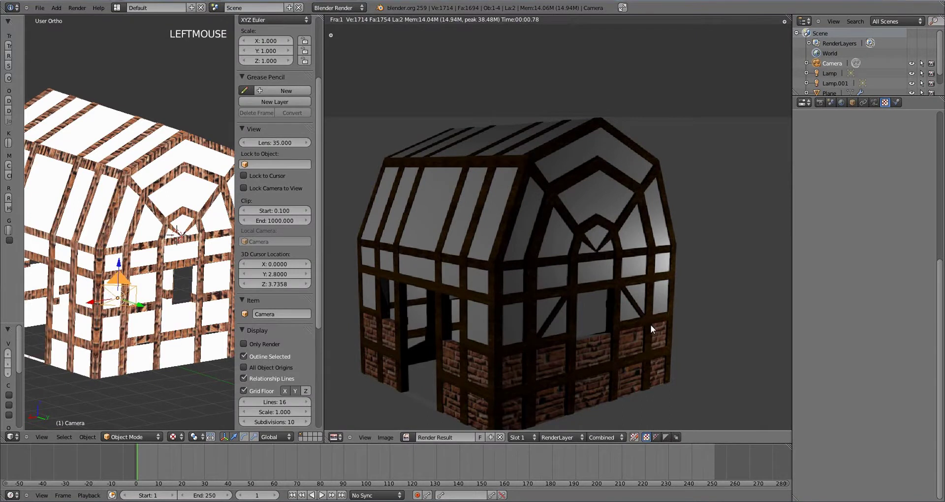
# Step: Widen the 3D view beside the render result and show the whole house in solid shading
pyautogui.press('z')
pyautogui.scroll(1, 182, 288)
pyautogui.scroll(-1, 182, 289)
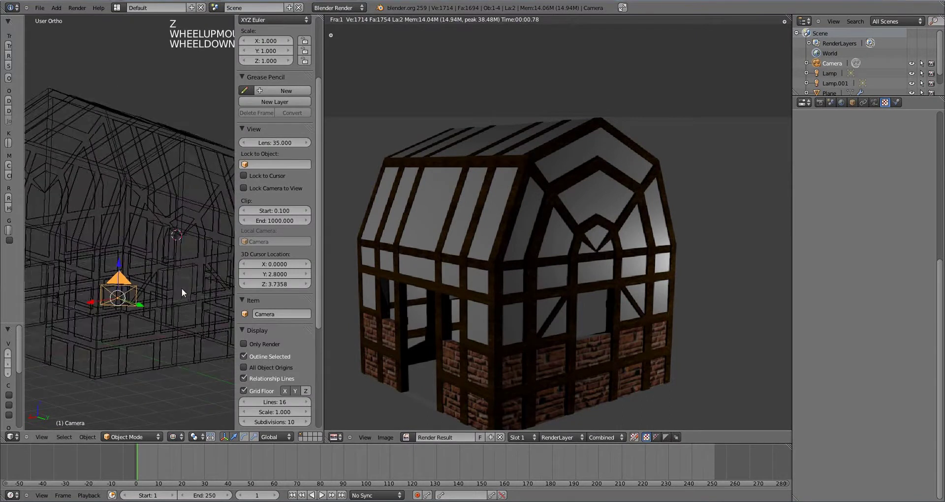
pyautogui.press('z')
pyautogui.moveTo(324, 270); pyautogui.dragTo(432, 269)
pyautogui.scroll(-2, 549, 285)
pyautogui.scroll(2, 548, 285)
pyautogui.keyDown('shift'); pyautogui.moveTo(197, 246); pyautogui.dragTo(226, 237, button='middle'); pyautogui.keyUp('shift')
pyautogui.keyDown('shift'); pyautogui.scroll(-1, 264, 224); pyautogui.keyUp('shift')
pyautogui.scroll(-1, 245, 231)
pyautogui.scroll(-1, 244, 232)
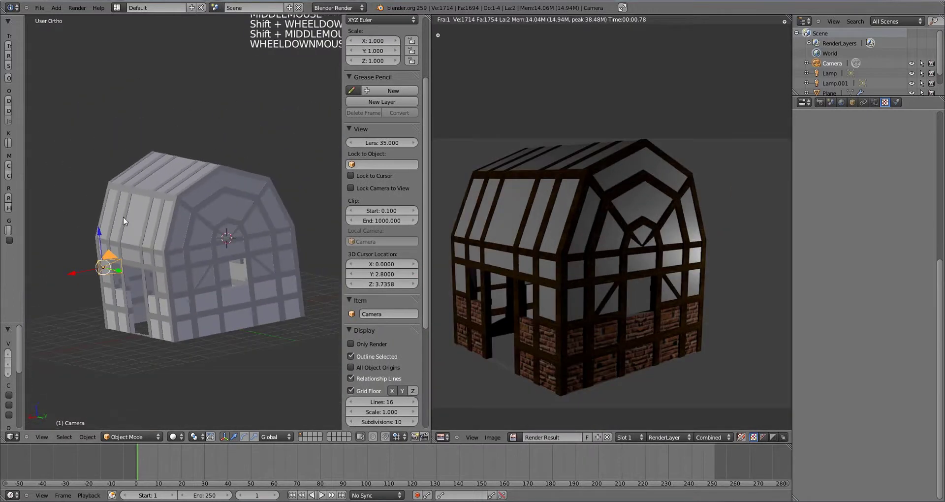
pyautogui.scroll(2, 217, 197)
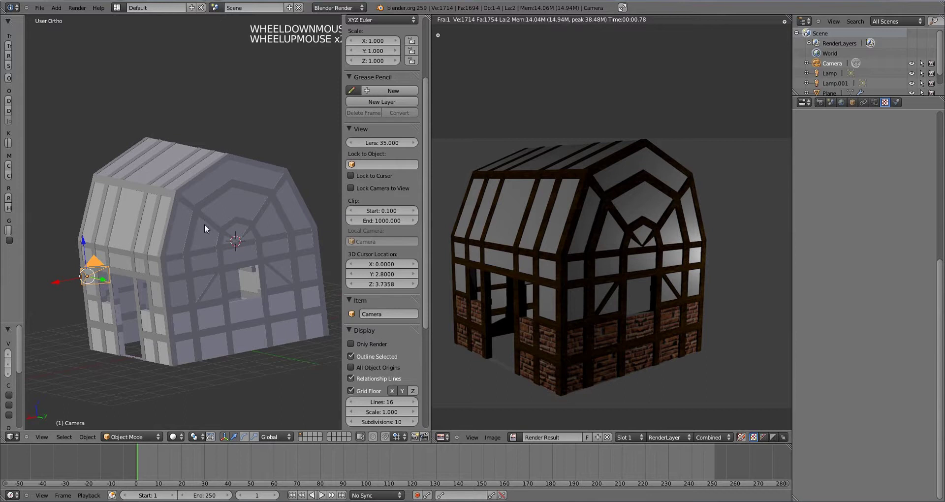
# Step: Open the house mesh in Edit Mode with face selection and show it as a wireframe from the front
pyautogui.press('Tab')
pyautogui.rightClick(181, 205)
pyautogui.press('Tab')
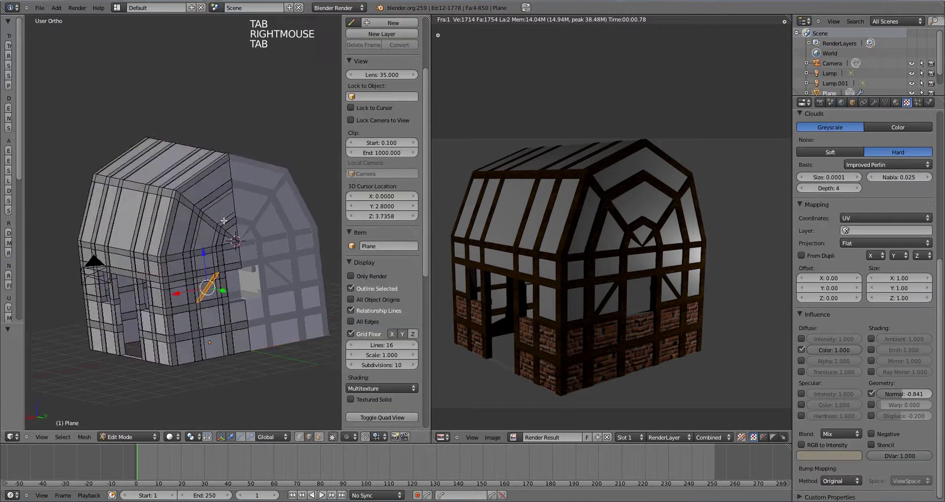
pyautogui.moveTo(202, 224); pyautogui.dragTo(192, 231, button='middle')
pyautogui.press('KP_1')
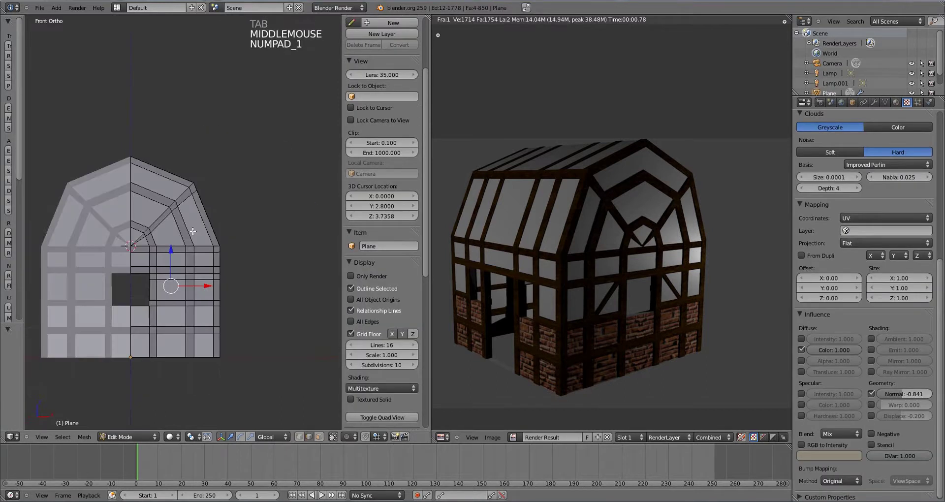
pyautogui.press('z')
pyautogui.press('z')
pyautogui.hotkey('ctrl', 'Tab')
pyautogui.click(225, 245)
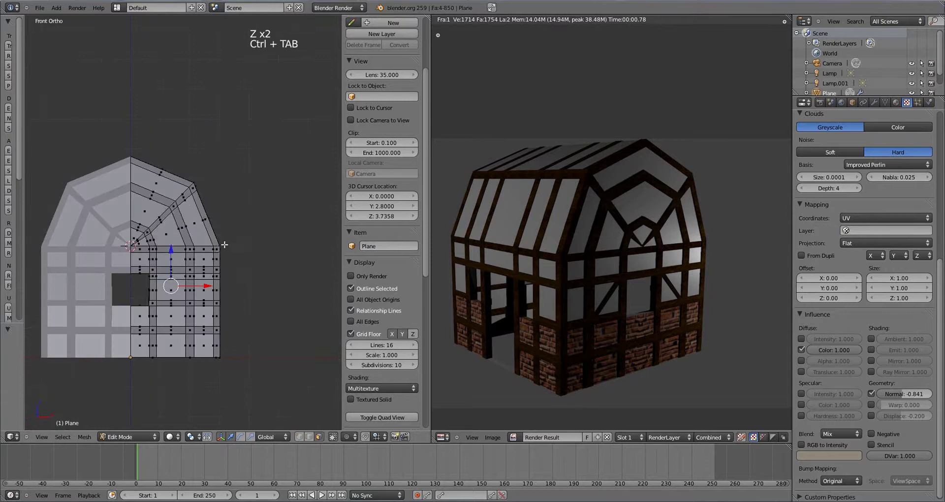
pyautogui.moveTo(224, 245)
pyautogui.mouseDown(button='middle')
pyautogui.moveTo(207, 256)
pyautogui.moveTo(237, 253)
pyautogui.mouseUp(button='middle')
pyautogui.press('KP_1')
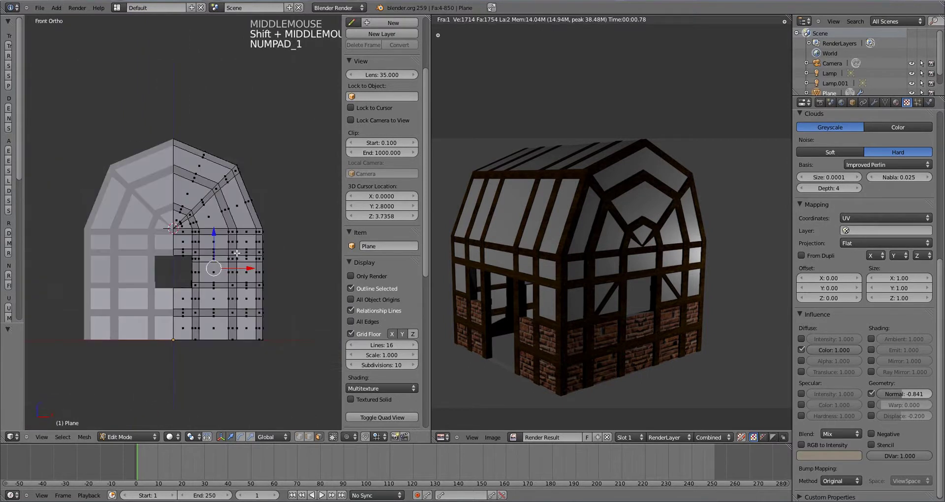
pyautogui.press('z')
pyautogui.keyDown('shift'); pyautogui.moveTo(210, 173); pyautogui.dragTo(191, 215, button='middle'); pyautogui.keyUp('shift')
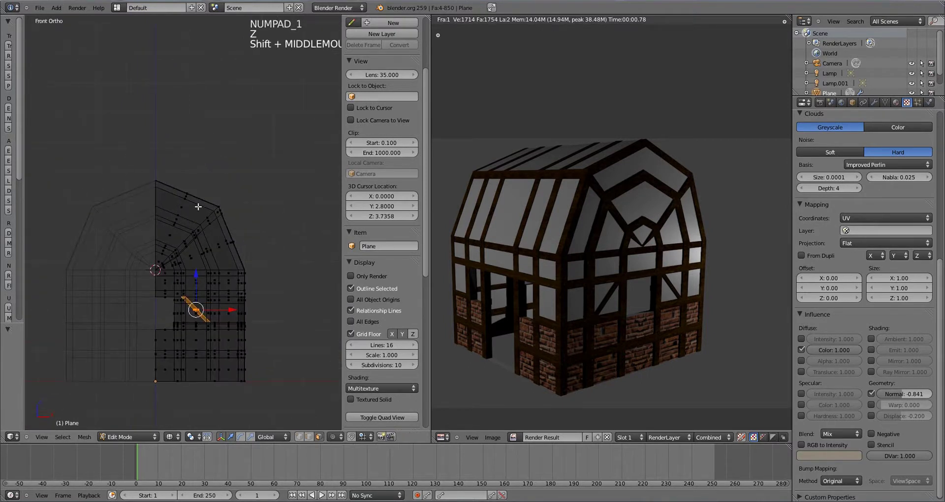
# Step: Clear the brace selection and box-select all roof and upper gable faces through the wireframe
pyautogui.press('b')
pyautogui.moveTo(121, 154); pyautogui.dragTo(288, 269)
pyautogui.moveTo(288, 269); pyautogui.dragTo(270, 255, button='middle')
pyautogui.press('a')
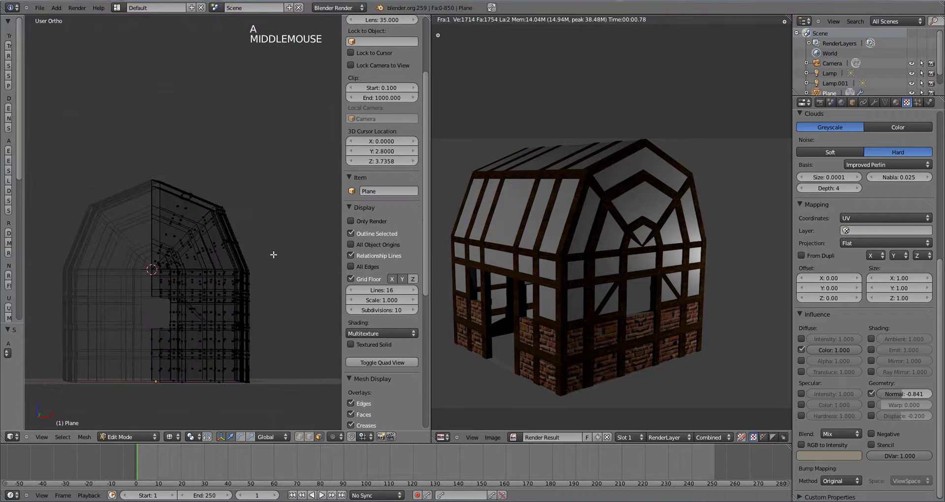
pyautogui.press('KP_1')
pyautogui.press('b')
pyautogui.moveTo(125, 154); pyautogui.dragTo(286, 266)
pyautogui.moveTo(286, 267); pyautogui.dragTo(286, 256, button='middle')
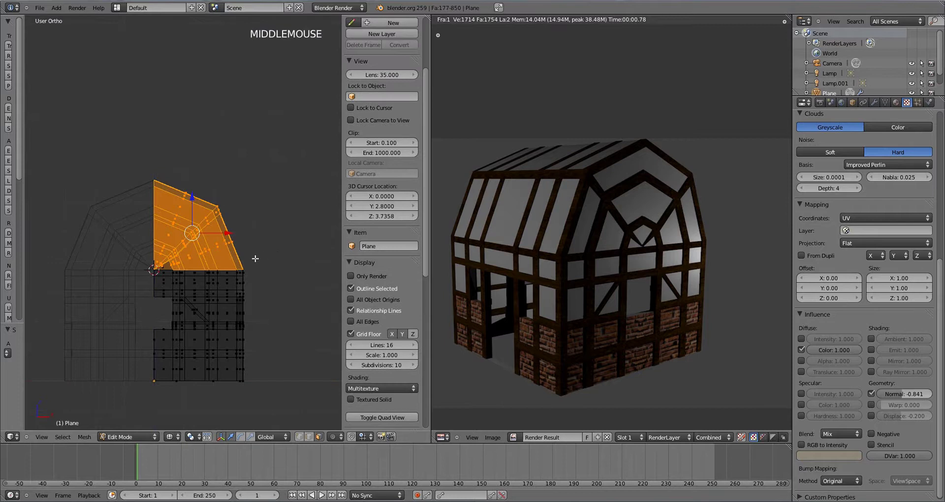
pyautogui.press('b')
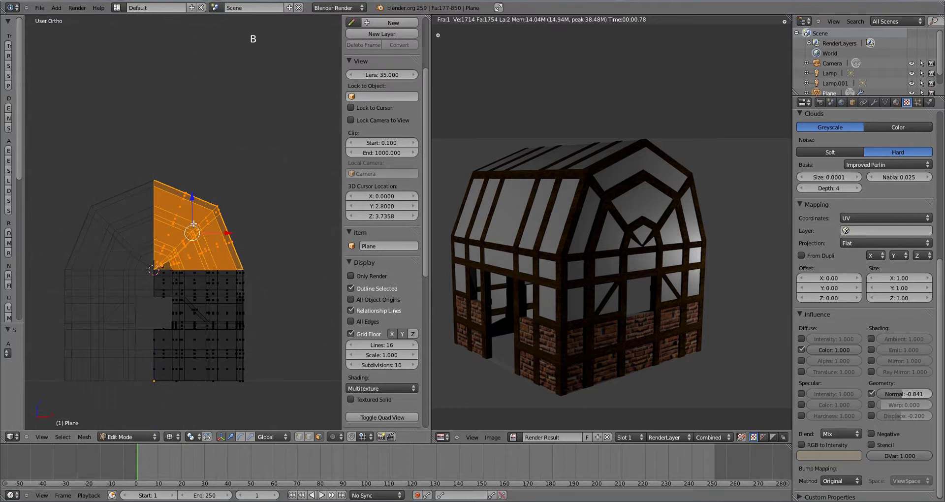
pyautogui.press('b')
pyautogui.moveTo(125, 159); pyautogui.dragTo(270, 269)
pyautogui.moveTo(258, 236); pyautogui.dragTo(276, 234, button='middle')
pyautogui.scroll(-2, 268, 232)
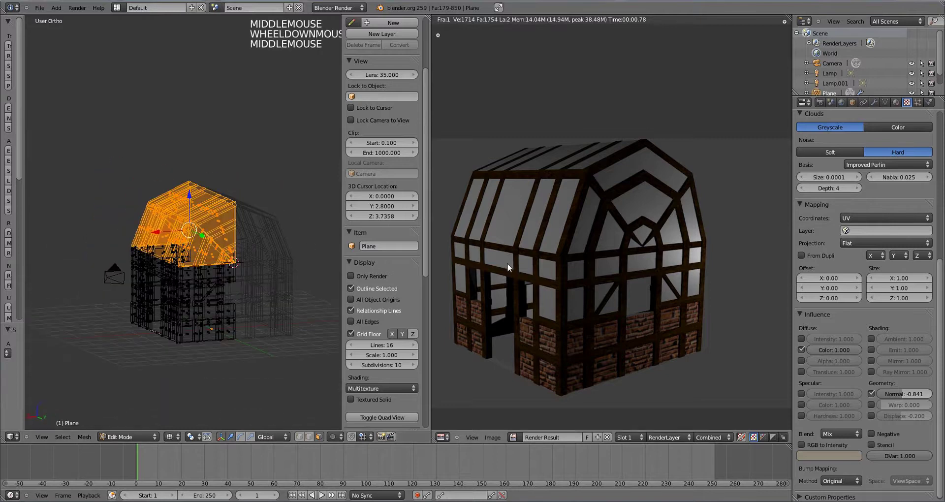
# Step: Add a fourth material slot to the house and link the existing Material.001 to it
pyautogui.click(896, 104)
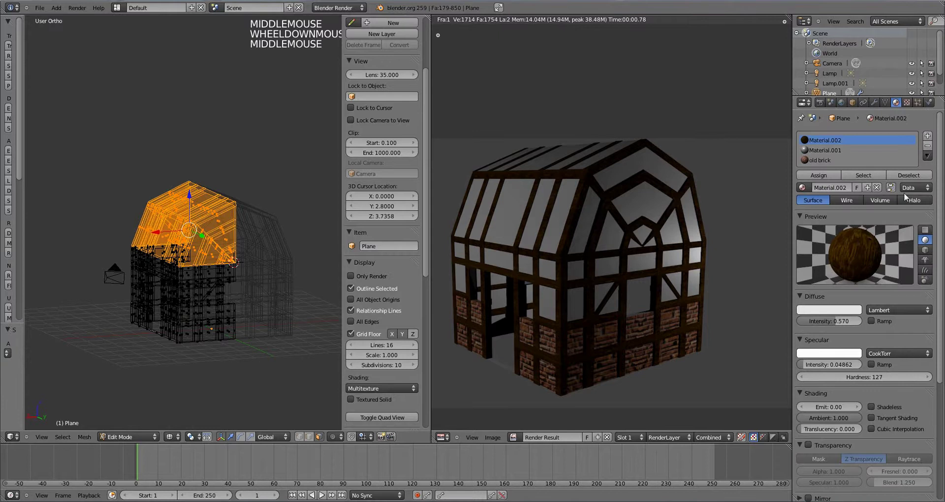
pyautogui.click(927, 135)
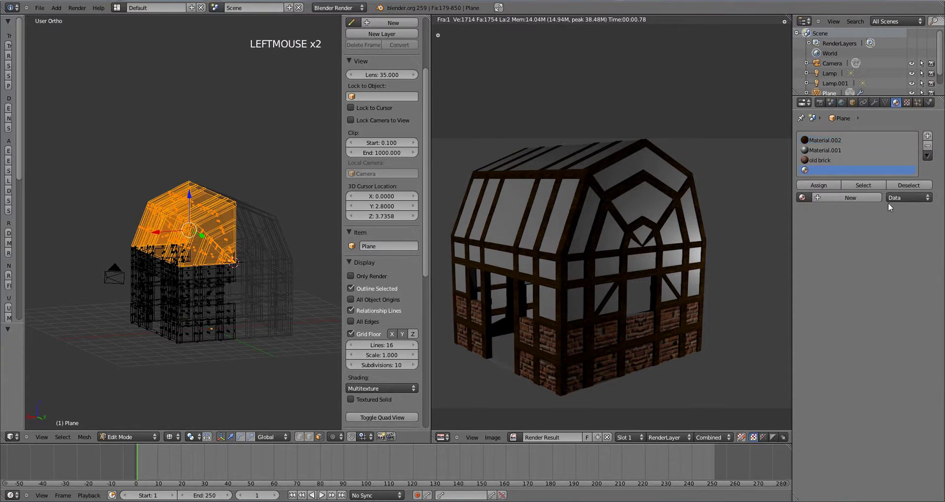
pyautogui.click(802, 197)
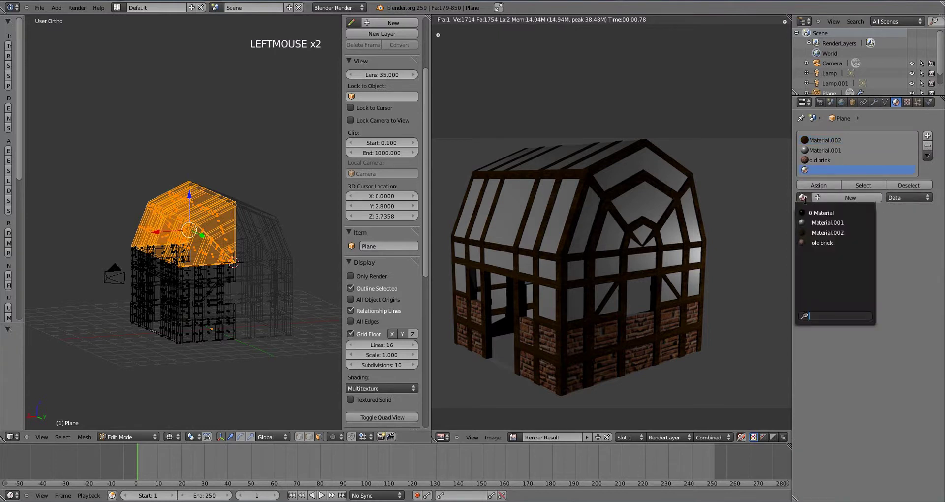
pyautogui.click(822, 223)
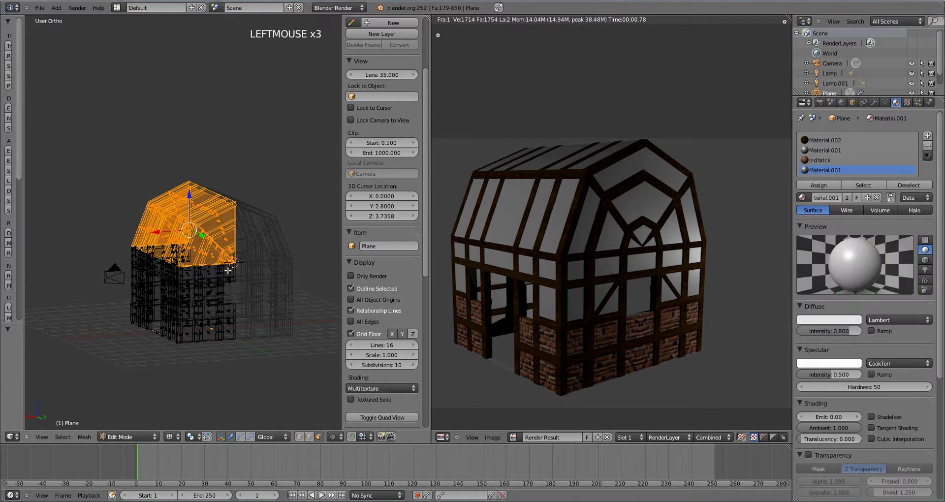
# Step: Return to Object Mode with solid shading and render the house
pyautogui.press('Tab')
pyautogui.press('z')
pyautogui.moveTo(228, 271)
pyautogui.mouseDown(button='middle')
pyautogui.moveTo(262, 268)
pyautogui.moveTo(257, 251)
pyautogui.mouseUp(button='middle')
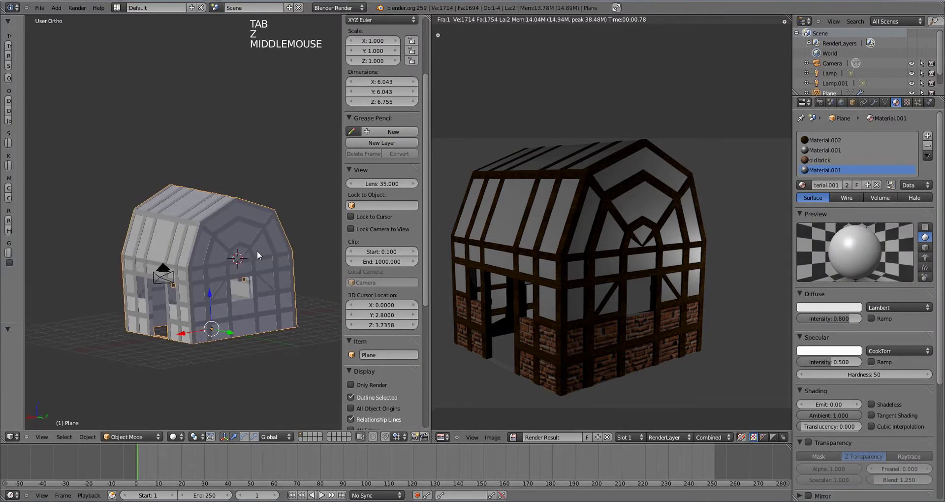
pyautogui.press('F12')
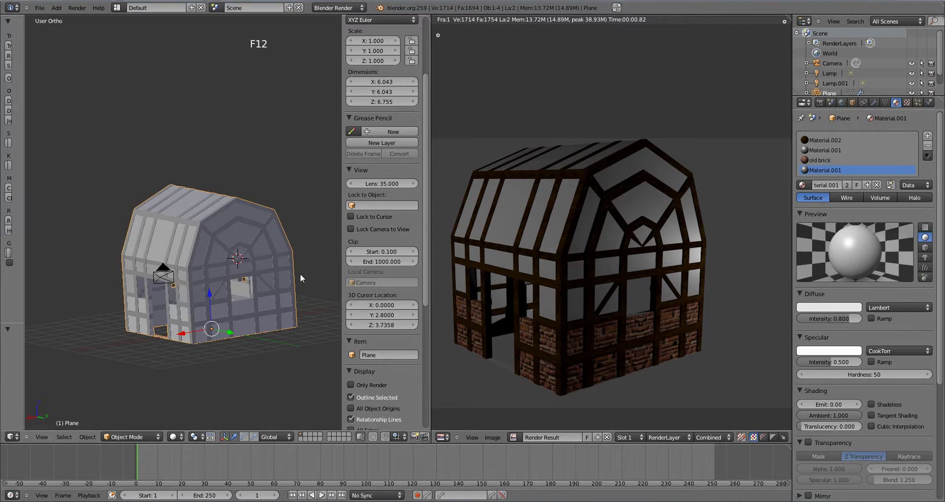
# Step: Assign the new Material.001 slot to the selected roof and upper gable faces and render the house
pyautogui.press('Tab')
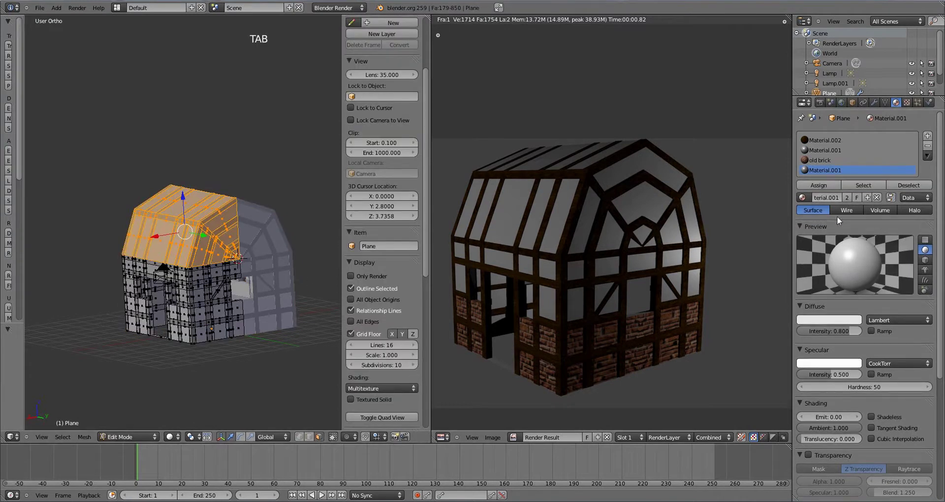
pyautogui.click(824, 185)
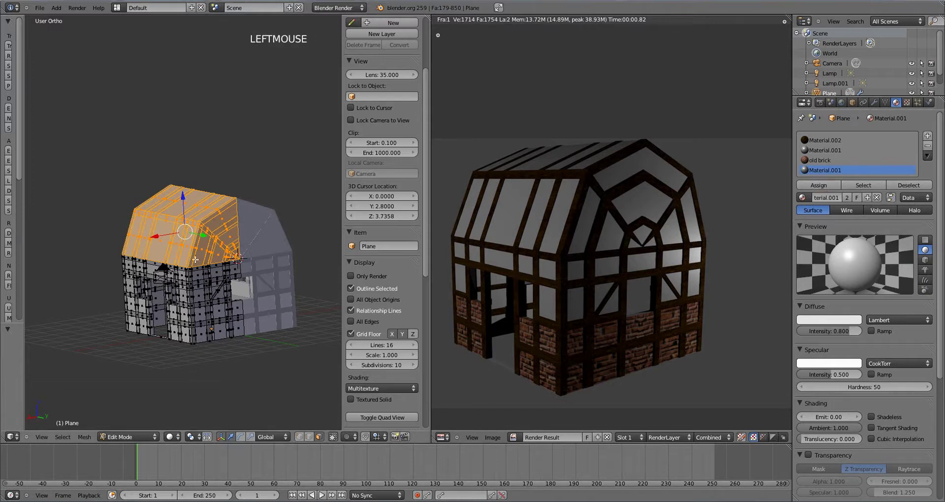
pyautogui.press('F12')
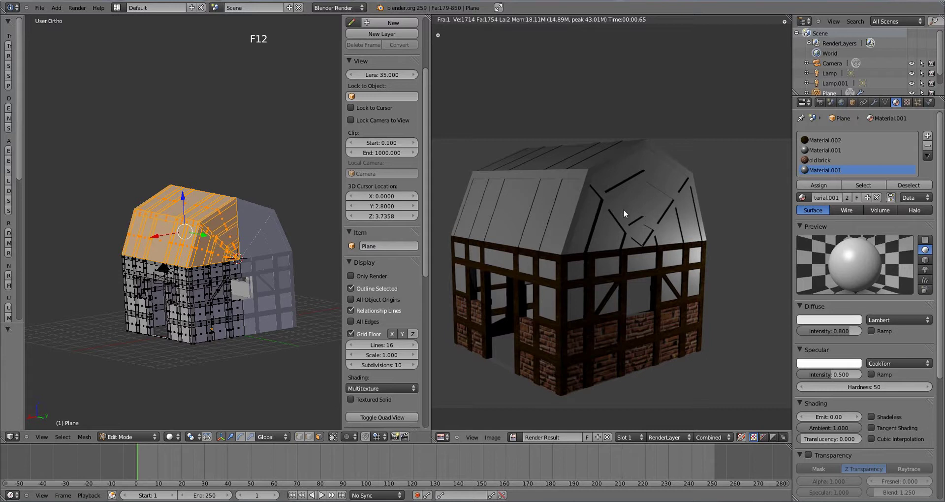
pyautogui.scroll(-1, 639, 199)
pyautogui.press('Tab')
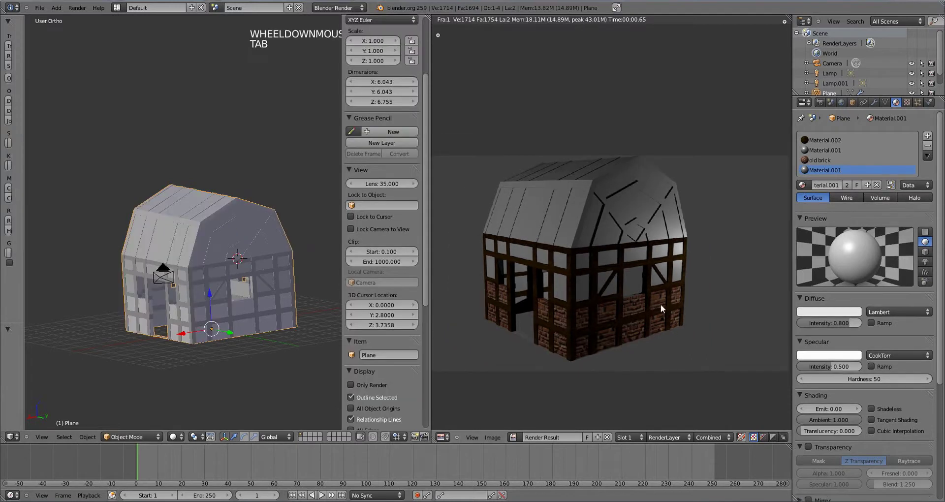
# Step: Widen the 3D view further, deselect all faces of the house mesh and return to Object Mode
pyautogui.press('Tab')
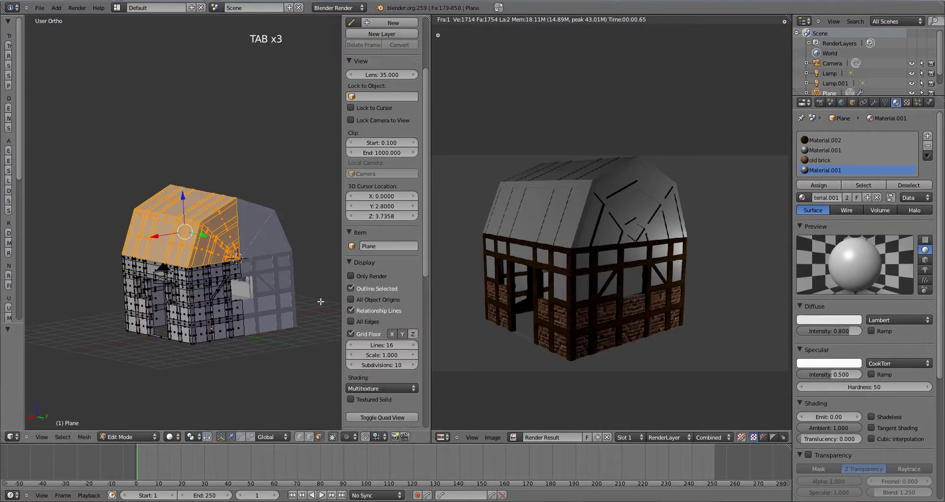
pyautogui.click(431, 299)
pyautogui.moveTo(431, 301); pyautogui.dragTo(550, 310)
pyautogui.press('Tab')
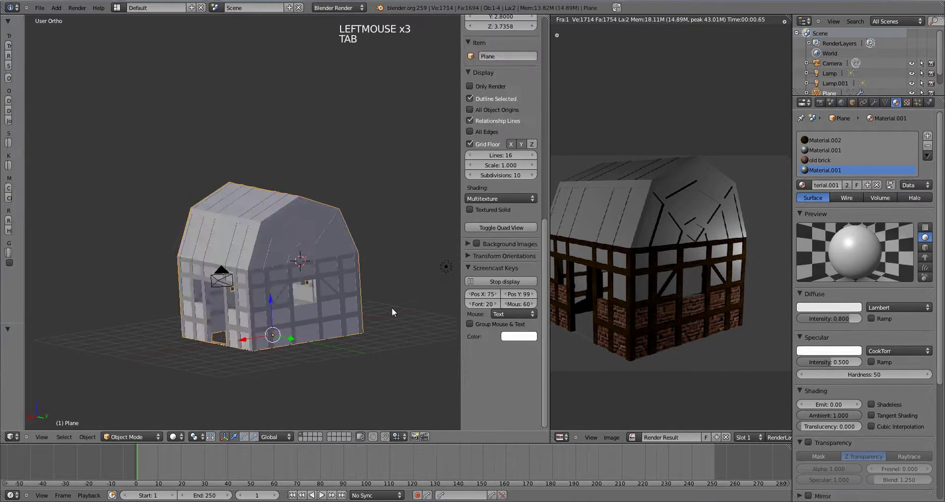
pyautogui.press('Tab')
pyautogui.scroll(3, 389, 306)
pyautogui.keyDown('shift'); pyautogui.moveTo(314, 323); pyautogui.dragTo(341, 278, button='middle'); pyautogui.keyUp('shift')
pyautogui.press('a')
pyautogui.press('Tab')
# Step: Examine the roof, gable and doorway side of the house in the 3D view and compare them with the render
pyautogui.scroll(-3, 332, 279)
pyautogui.scroll(1, 353, 276)
pyautogui.keyDown('shift'); pyautogui.scroll(2, 353, 277); pyautogui.keyUp('shift')
pyautogui.scroll(3, 372, 300)
pyautogui.scroll(-2, 377, 262)
pyautogui.scroll(2, 225, 306)
pyautogui.moveTo(226, 307); pyautogui.dragTo(344, 317, button='middle')
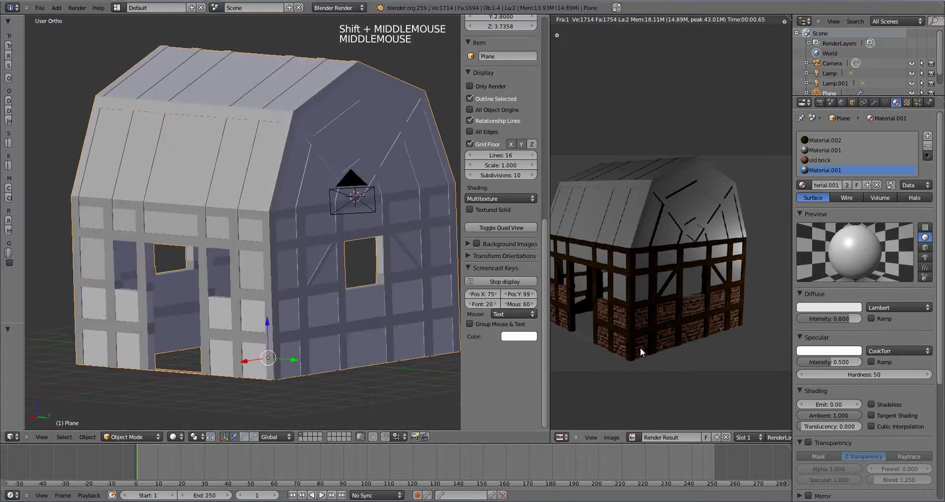
pyautogui.scroll(-2, 319, 311)
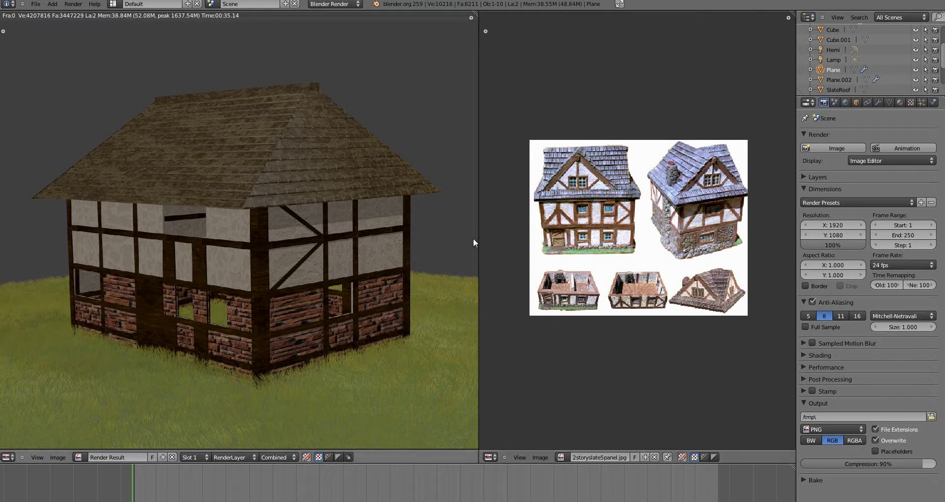
# Step: Widen the render view of the shingle-roofed house beside the reference image
pyautogui.moveTo(479, 241); pyautogui.dragTo(711, 241)
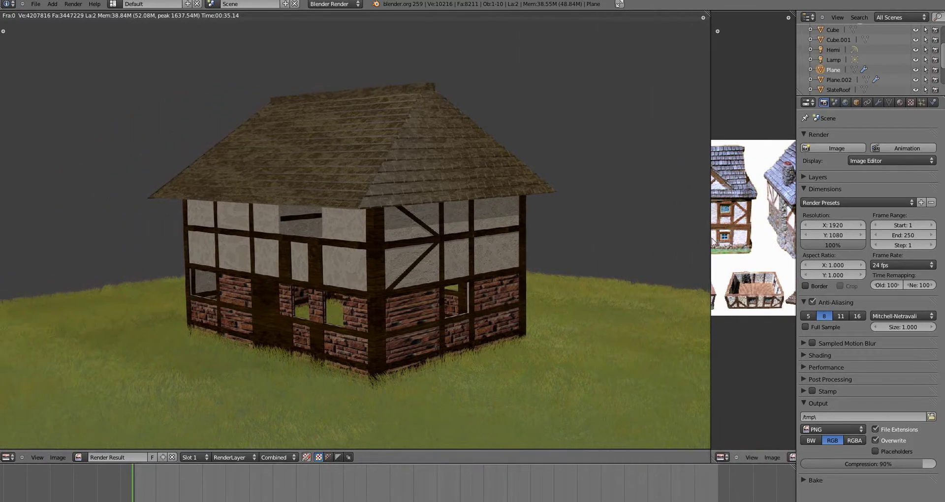